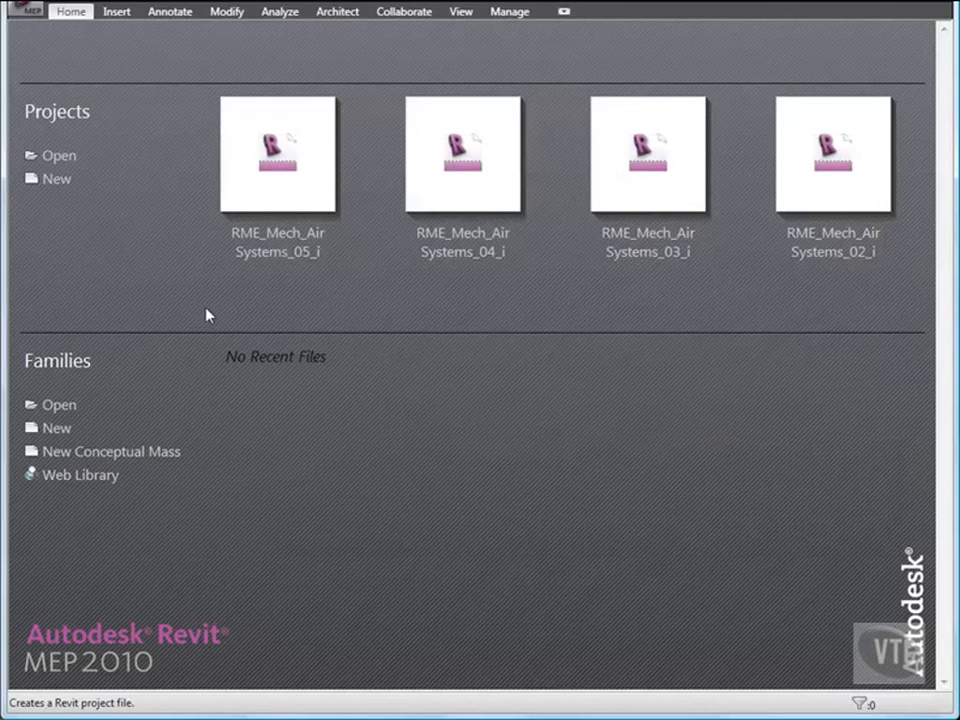
Open the project RME_Mech_Piping_01_i from the 02_Mechanical Systems folder.
left_click(24, 16)
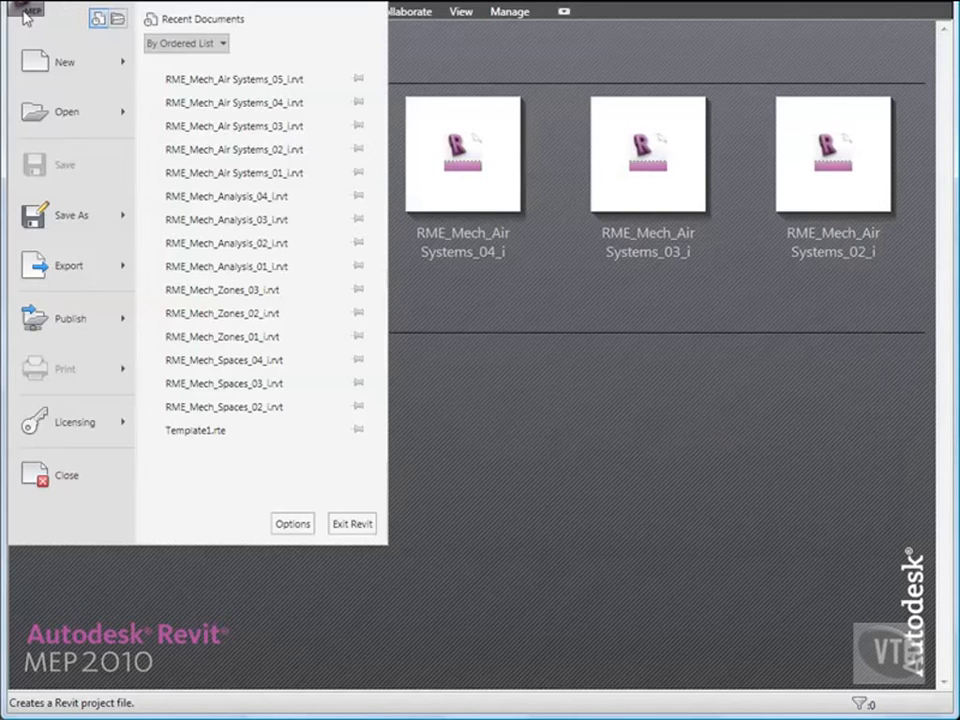
left_click(47, 114)
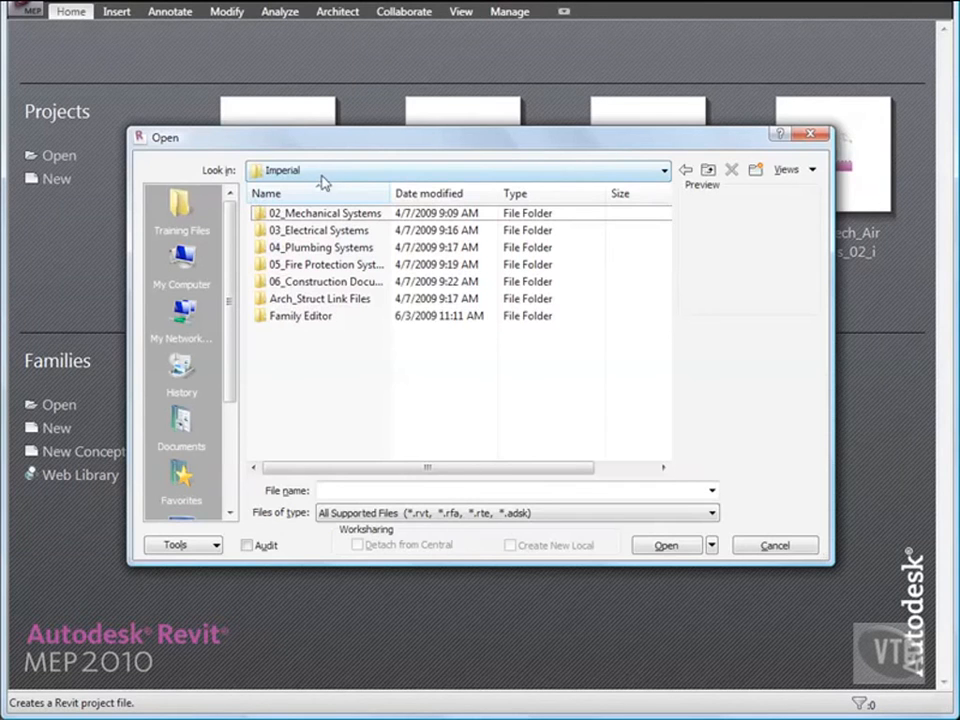
double_click(330, 213)
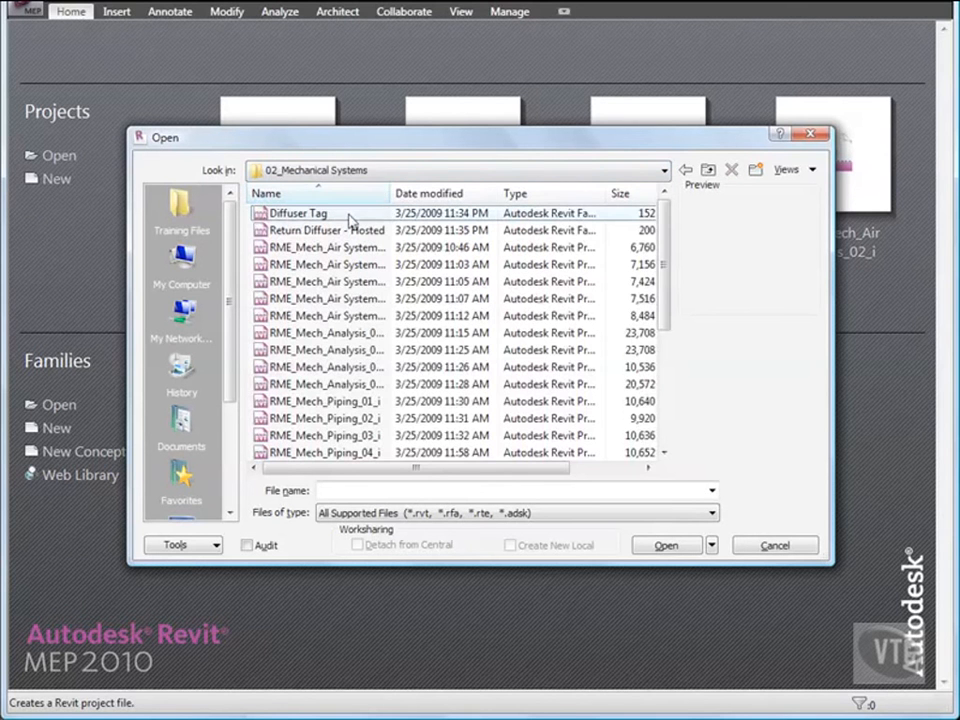
double_click(390, 193)
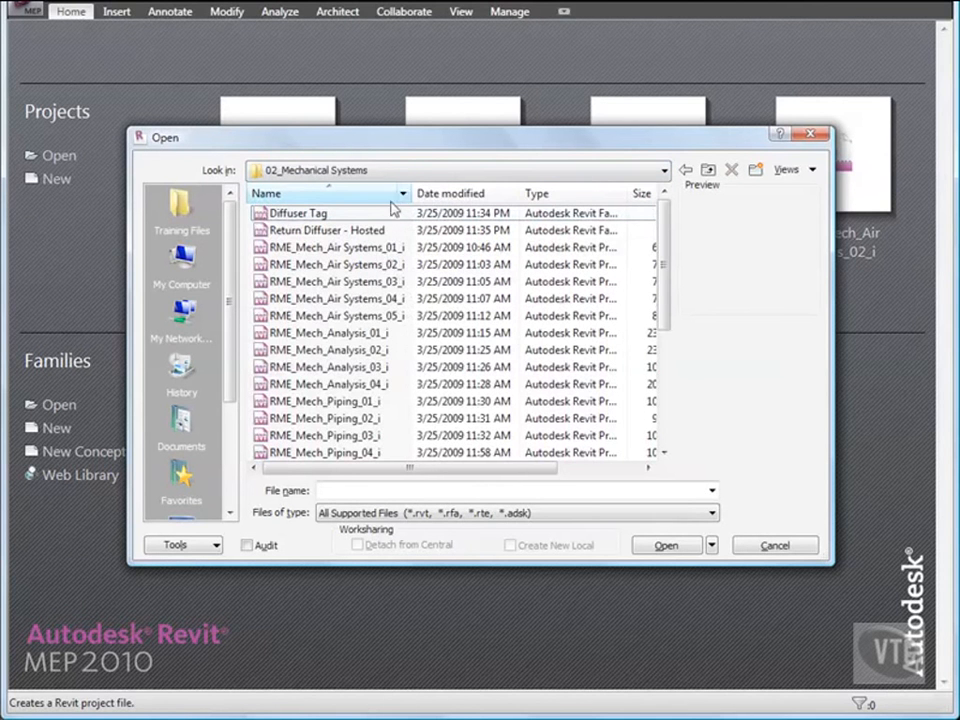
scroll(386, 300, "down", 1)
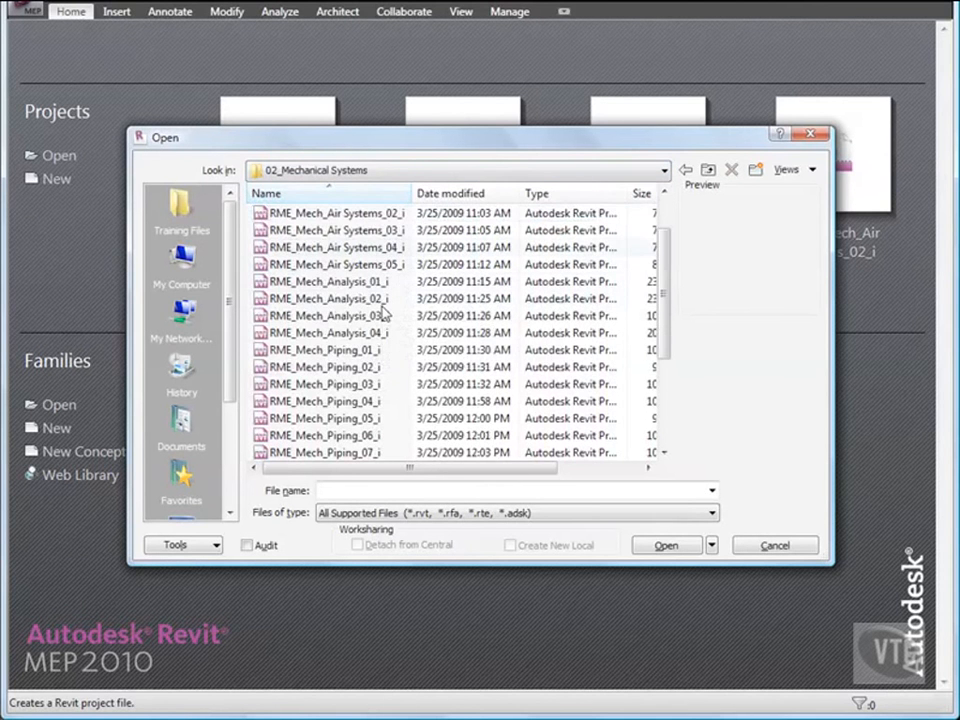
double_click(349, 350)
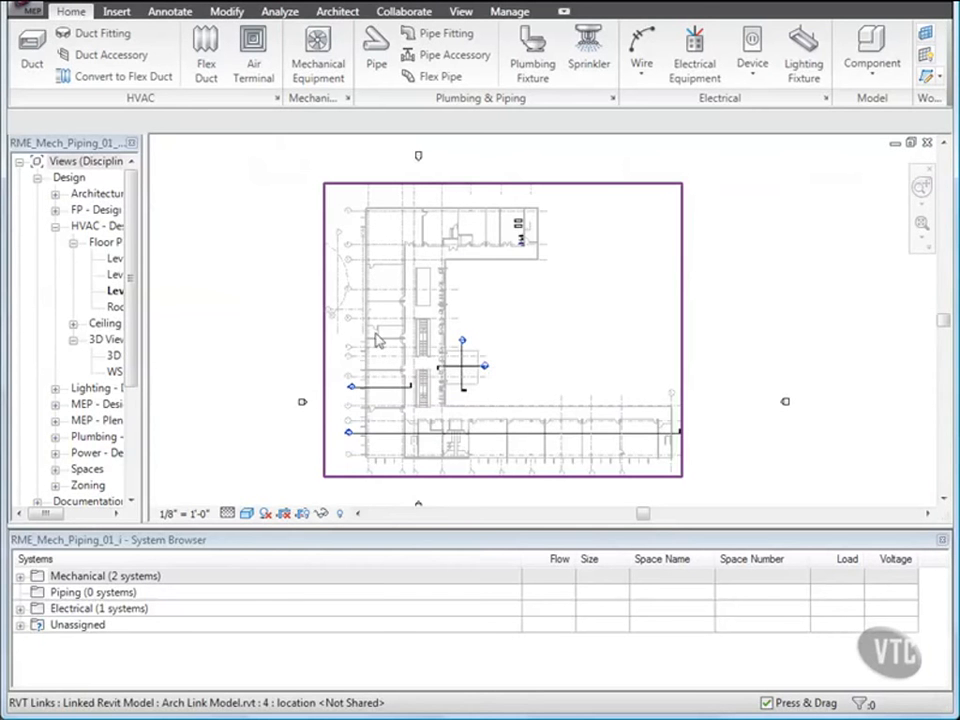
Place a WSHP - Horizontal - High Efficiency - 2-6 Tons - Left Return - Right Discharge 6 Ton unit, rotated horizontally, in the corridor.
scroll(519, 237, "up", 5)
middle_click_drag(530, 235, 544, 329)
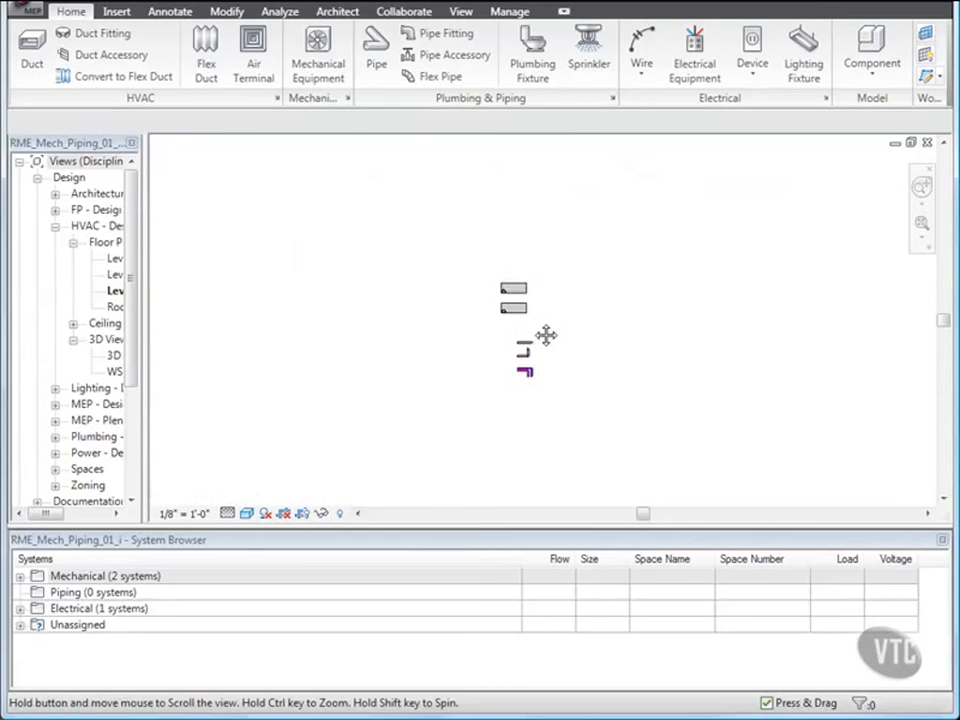
scroll(540, 330, "up", 2)
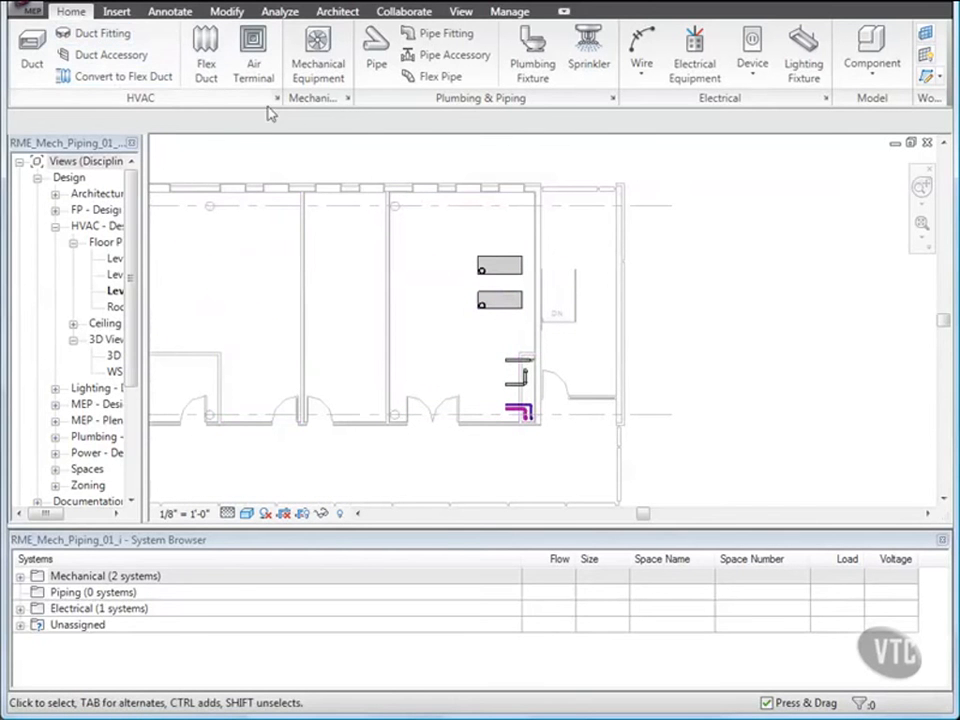
left_click(322, 64)
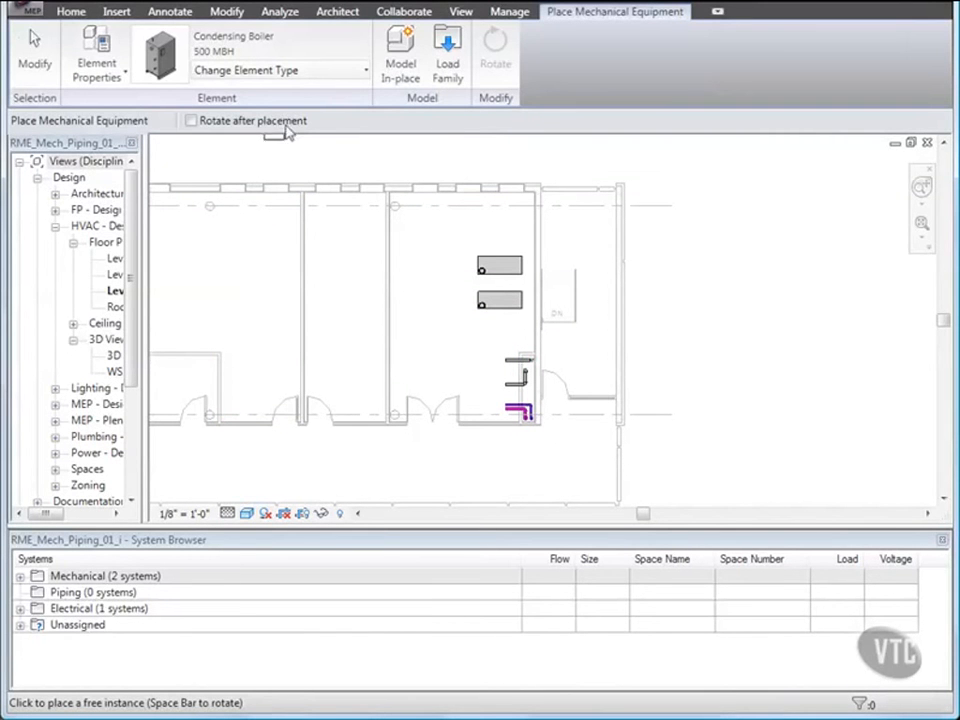
left_click(305, 70)
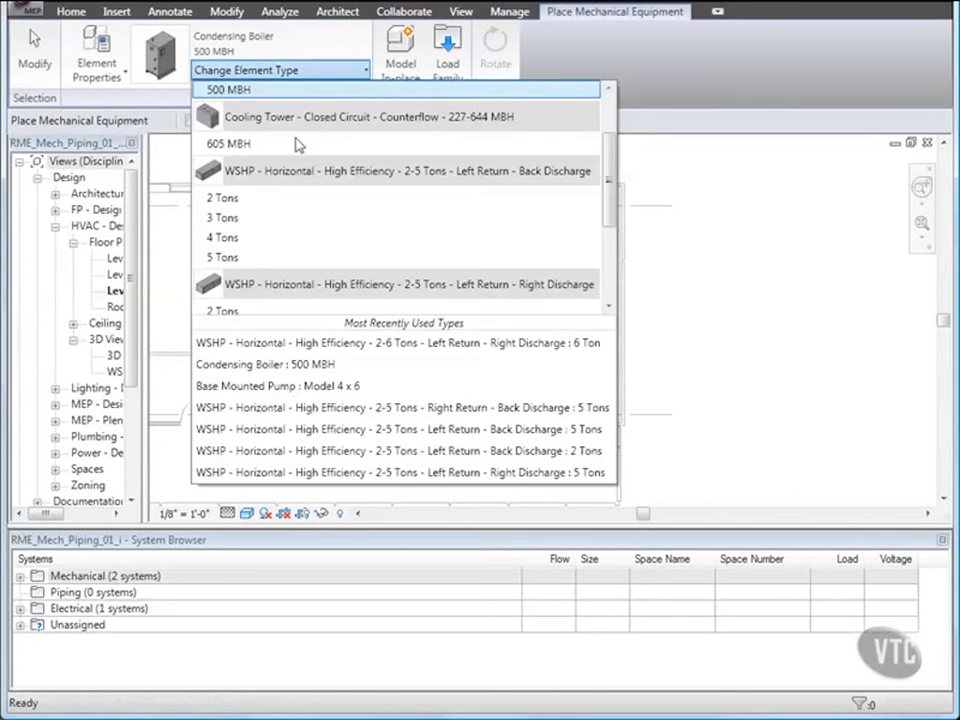
scroll(300, 212, "down", 3)
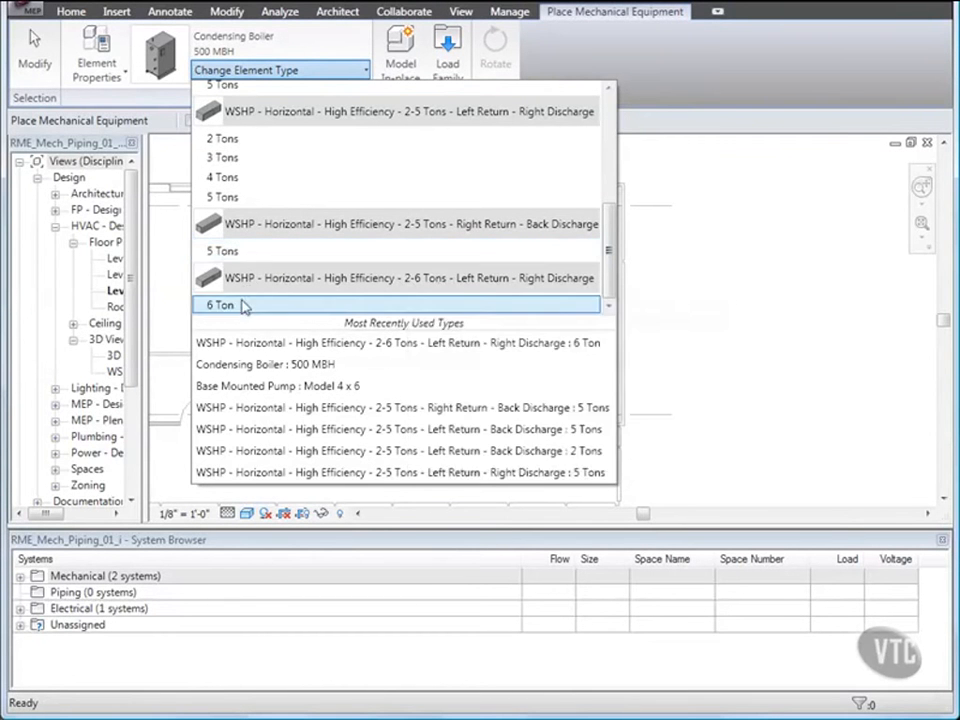
left_click(236, 308)
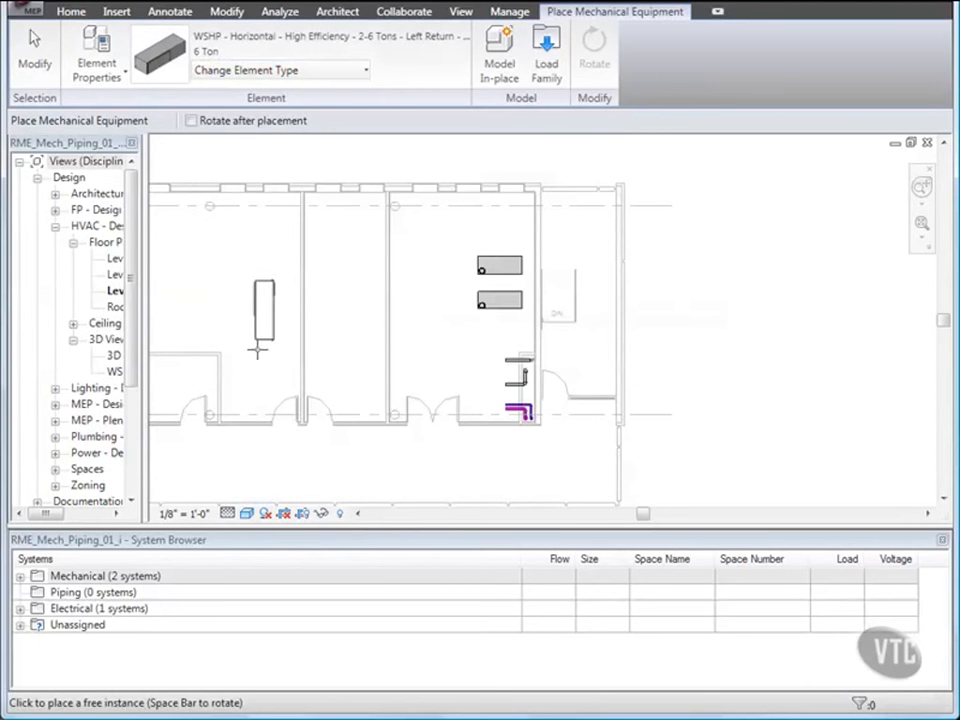
key("space")
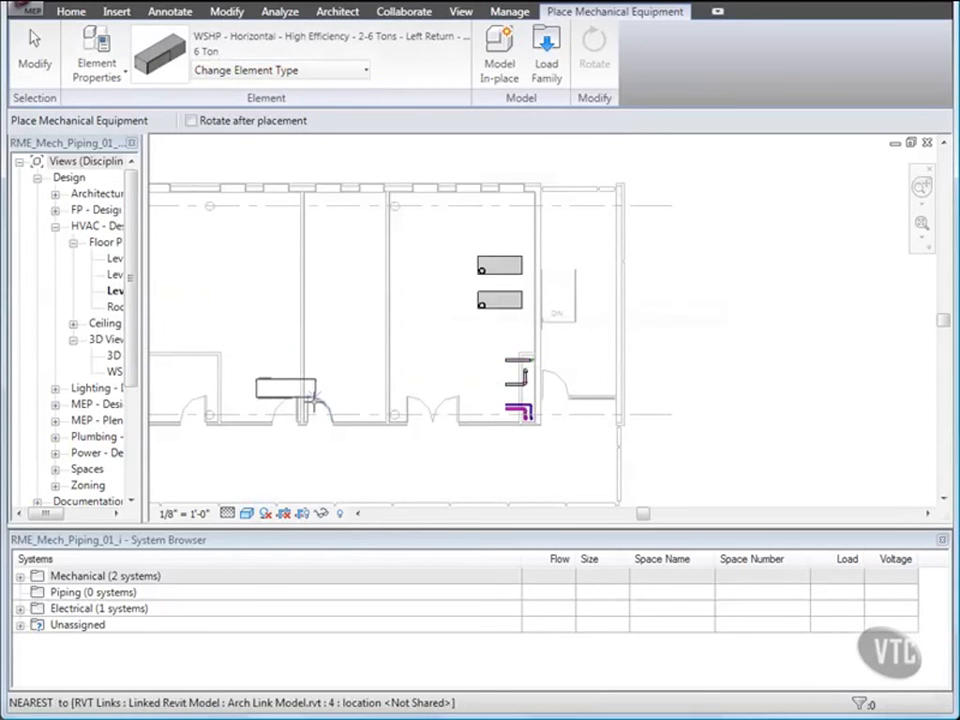
left_click(406, 458)
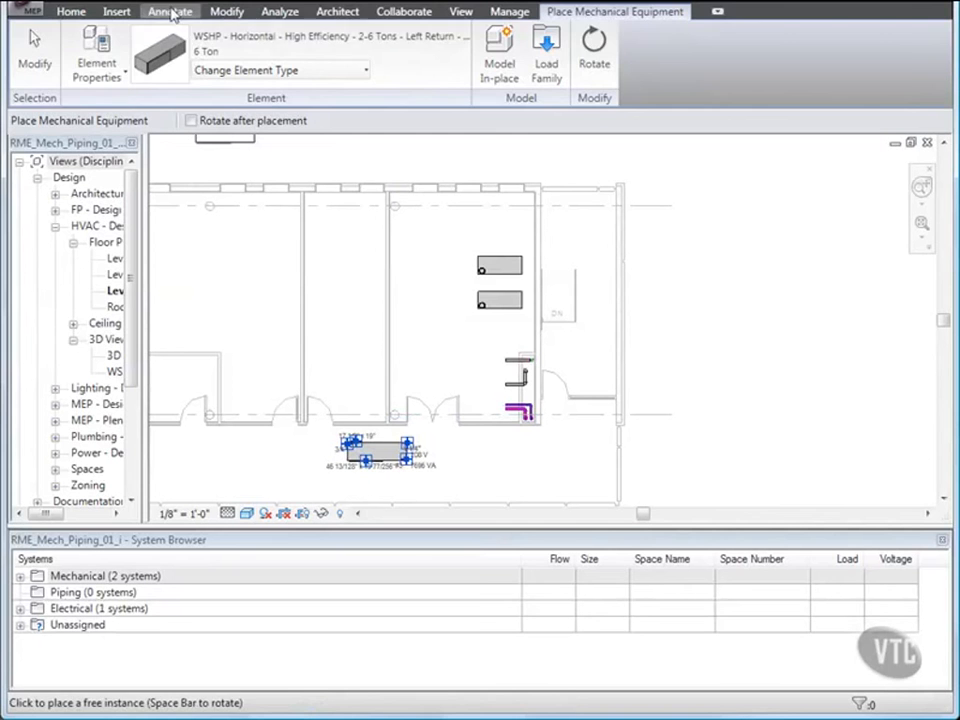
Add an aligned dimension between the corridor wall and the top edge of the placed heat pump.
left_click(174, 12)
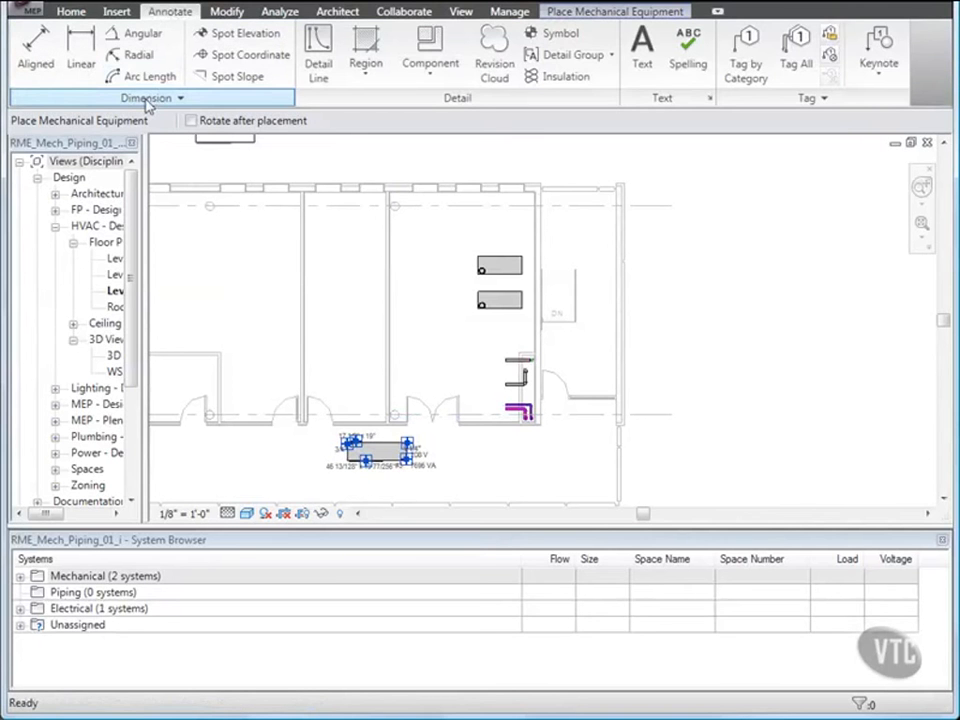
left_click(36, 64)
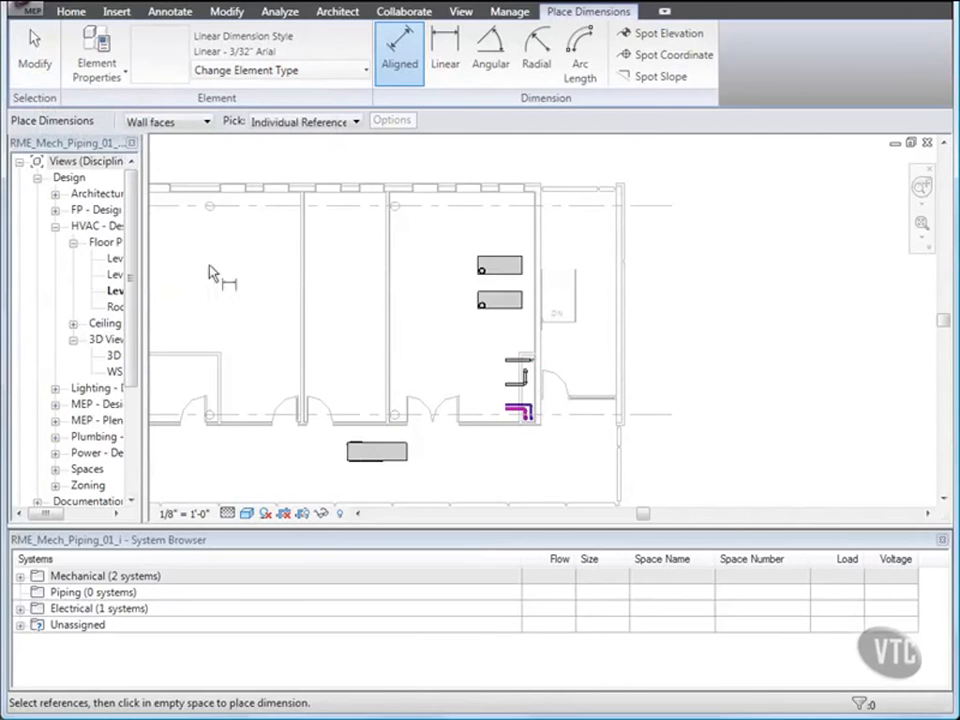
scroll(388, 470, "up", 3)
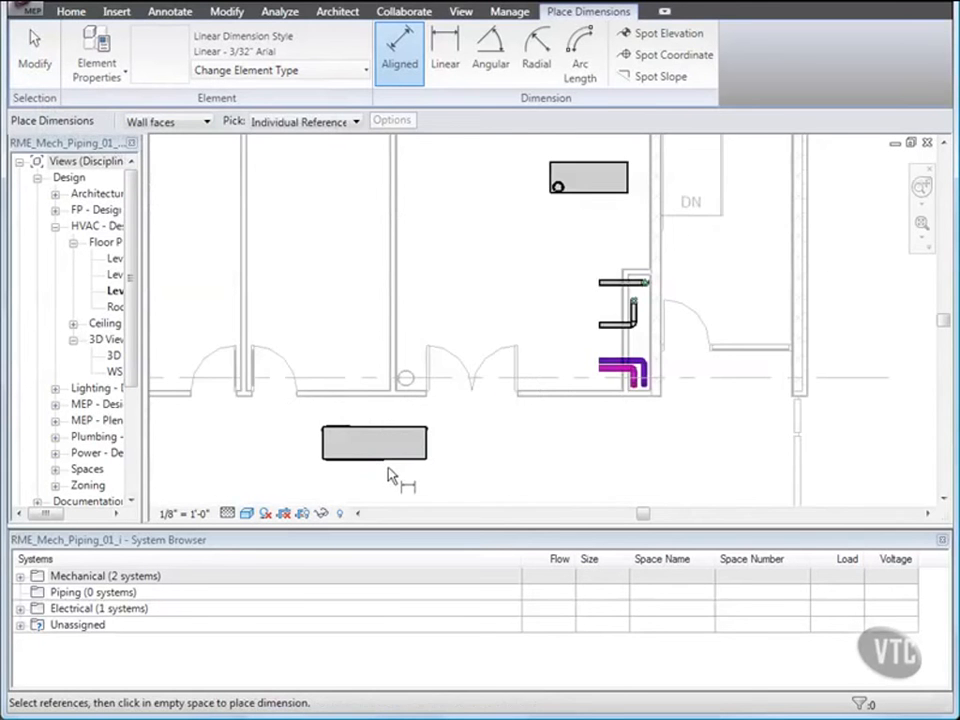
scroll(389, 476, "up", 3)
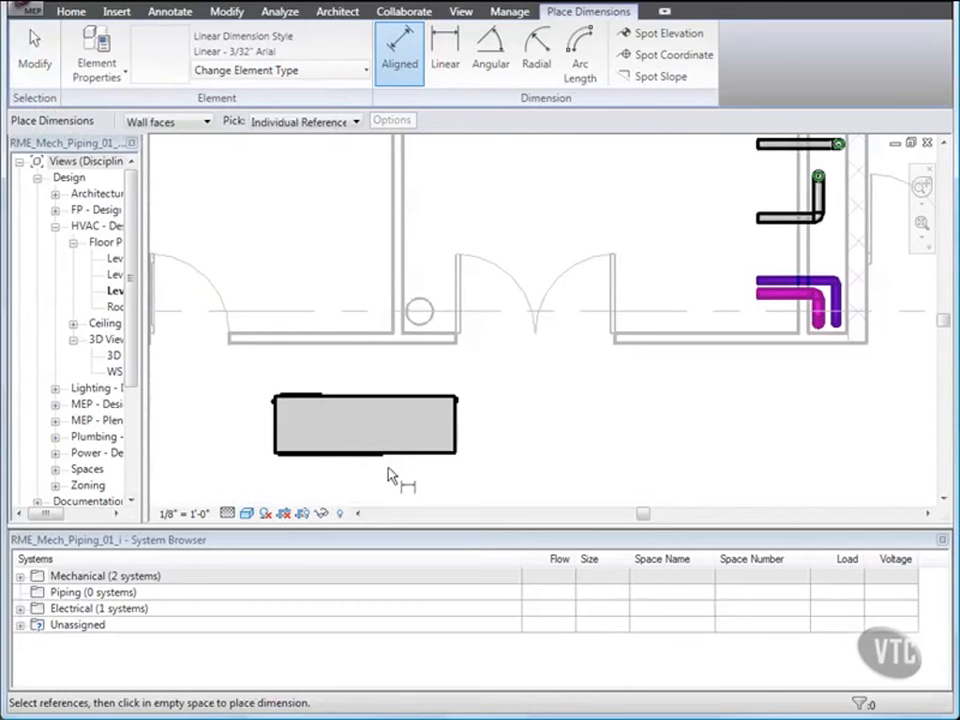
left_click(440, 348)
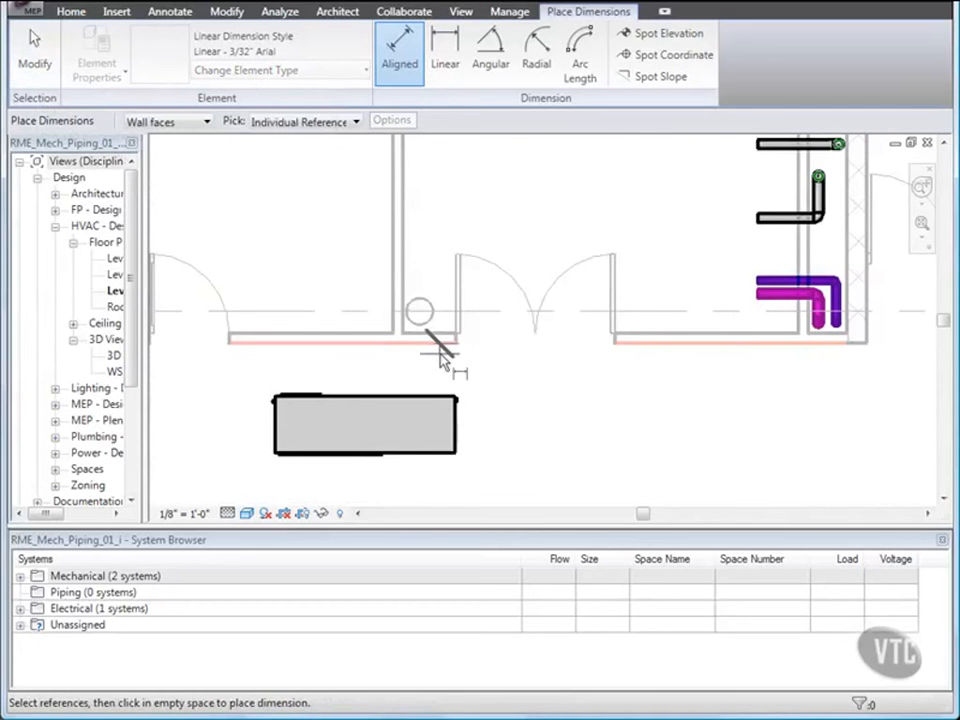
left_click(437, 405)
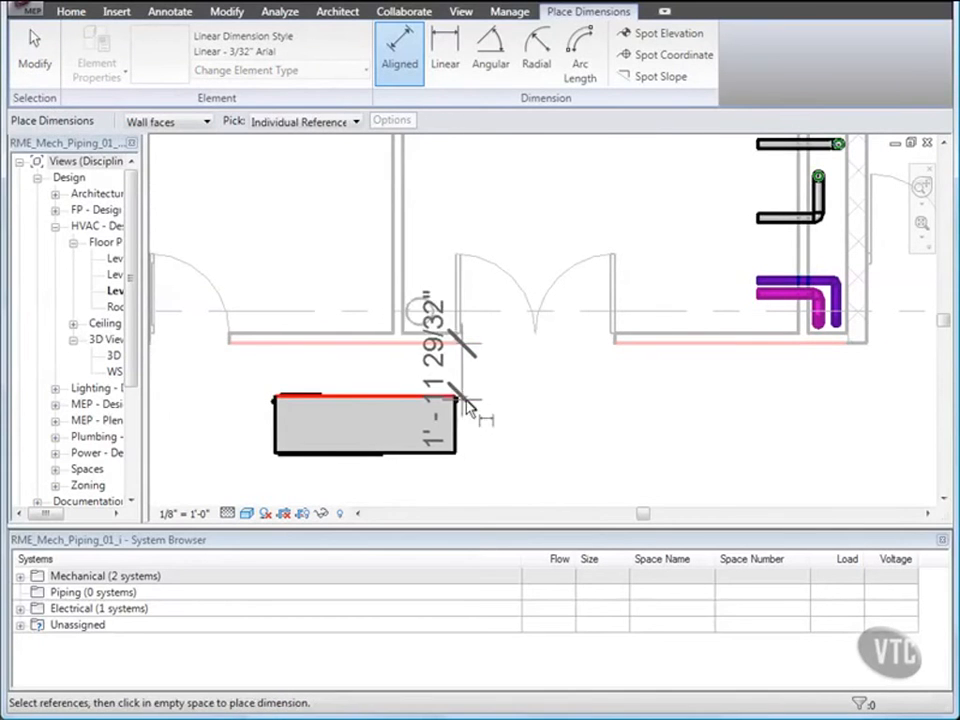
left_click(545, 428)
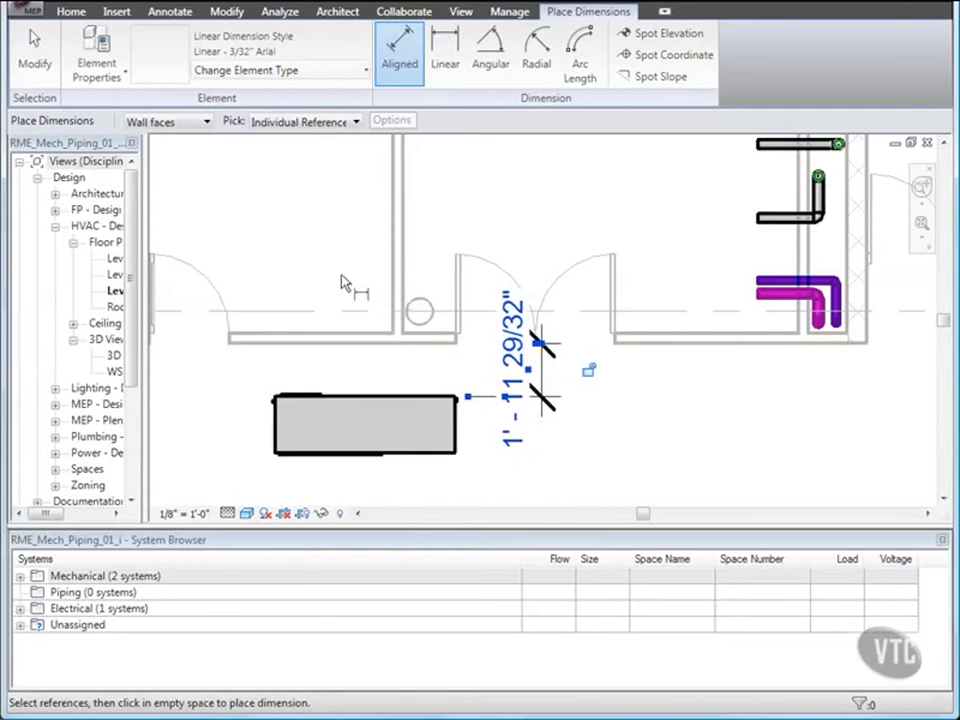
left_click(32, 66)
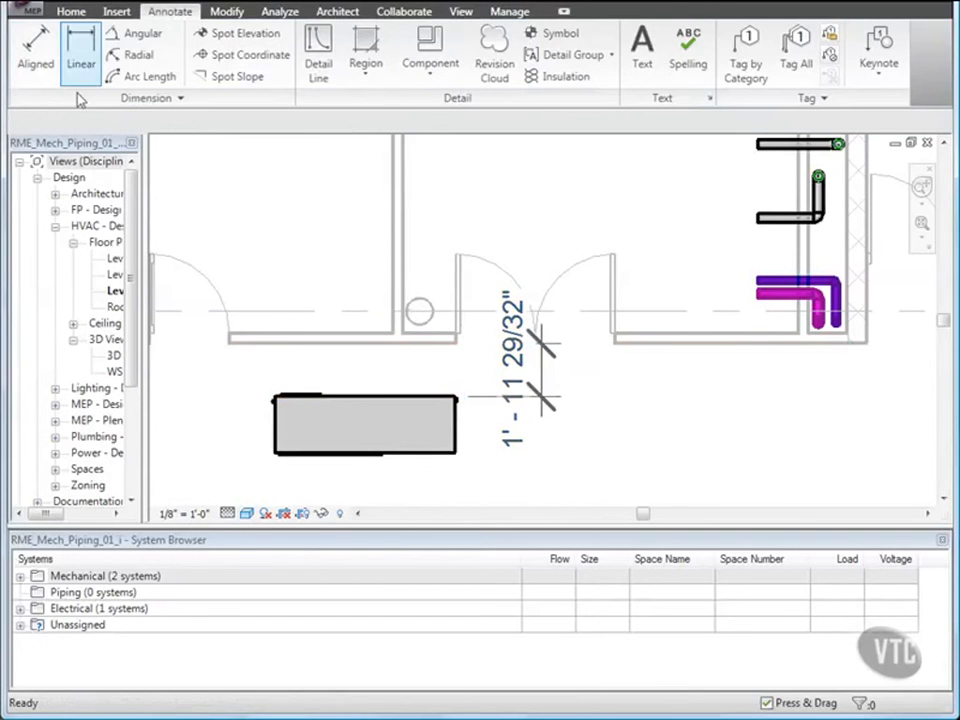
Select the heat pump and set its distance from the corridor wall to 2'.
left_click(401, 403)
left_click(524, 368)
left_click(524, 377)
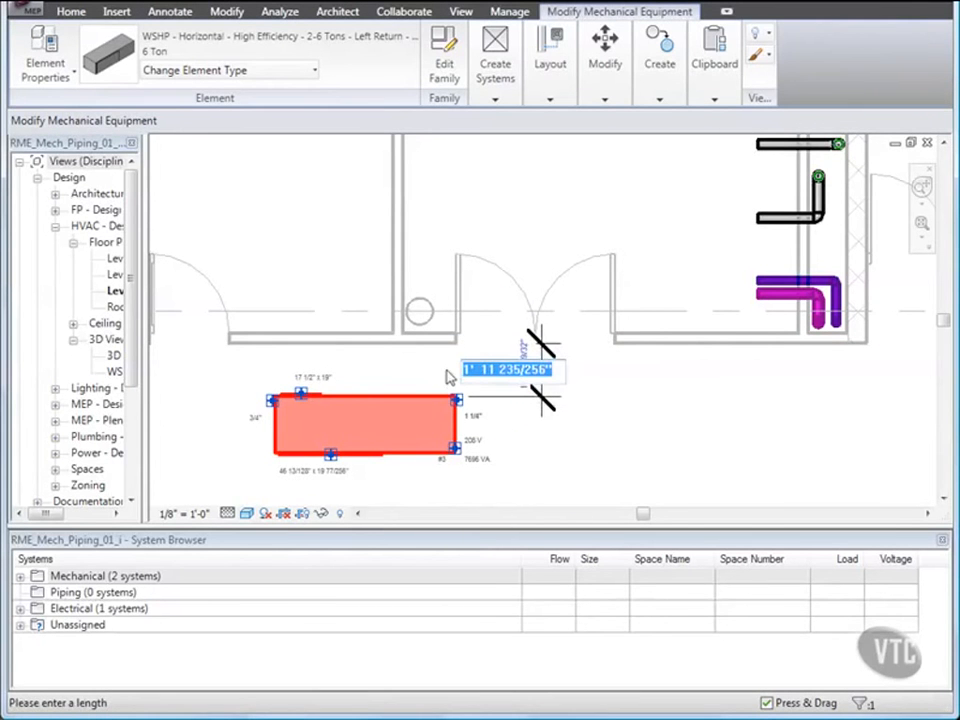
type("2")
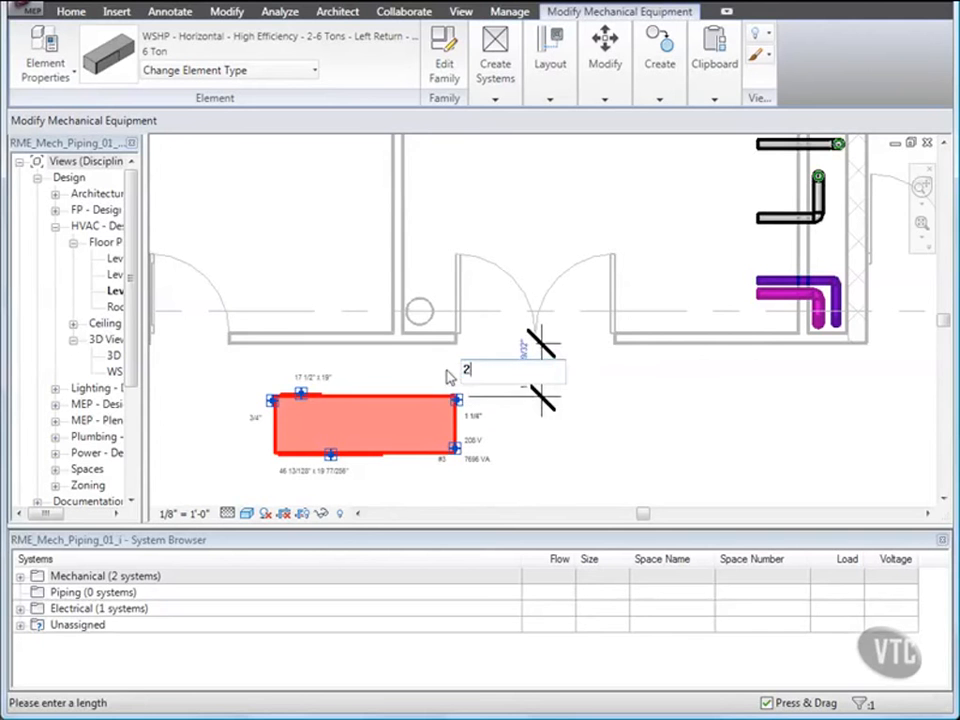
key("Return")
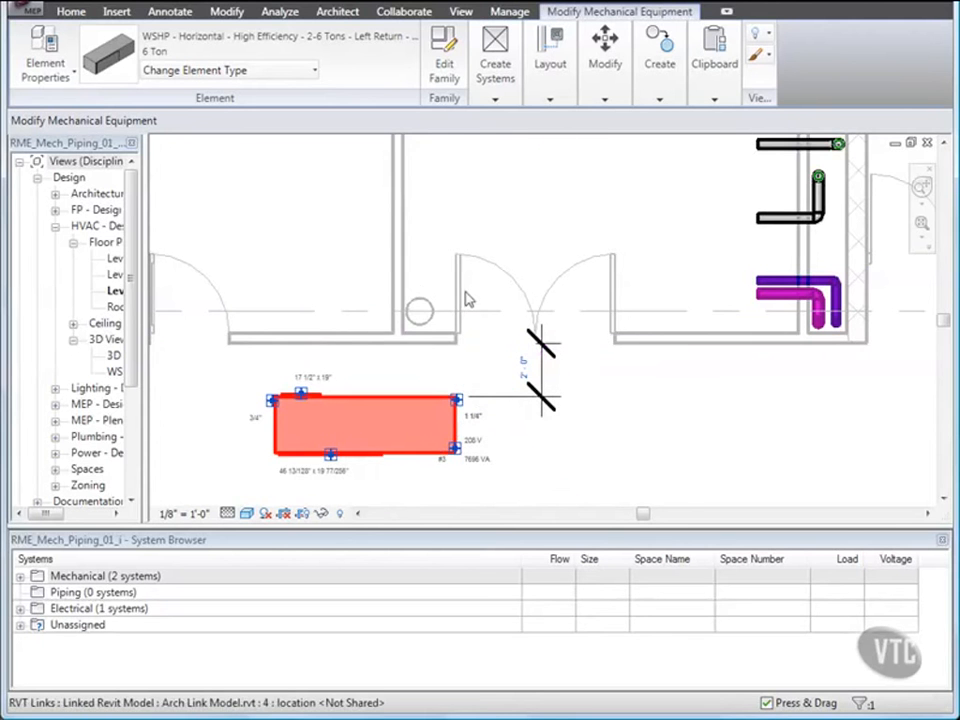
Place a second 6 Ton heat pump, rotated horizontally, further left along the corridor.
scroll(466, 300, "down", 5)
middle_click_drag(443, 328, 591, 349)
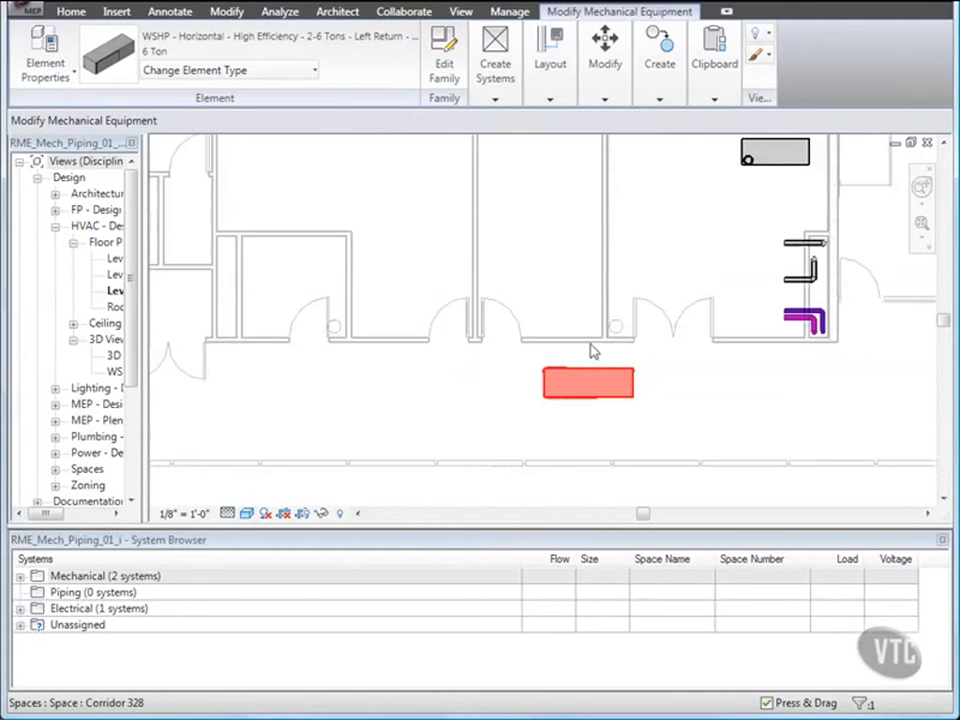
left_click(480, 417)
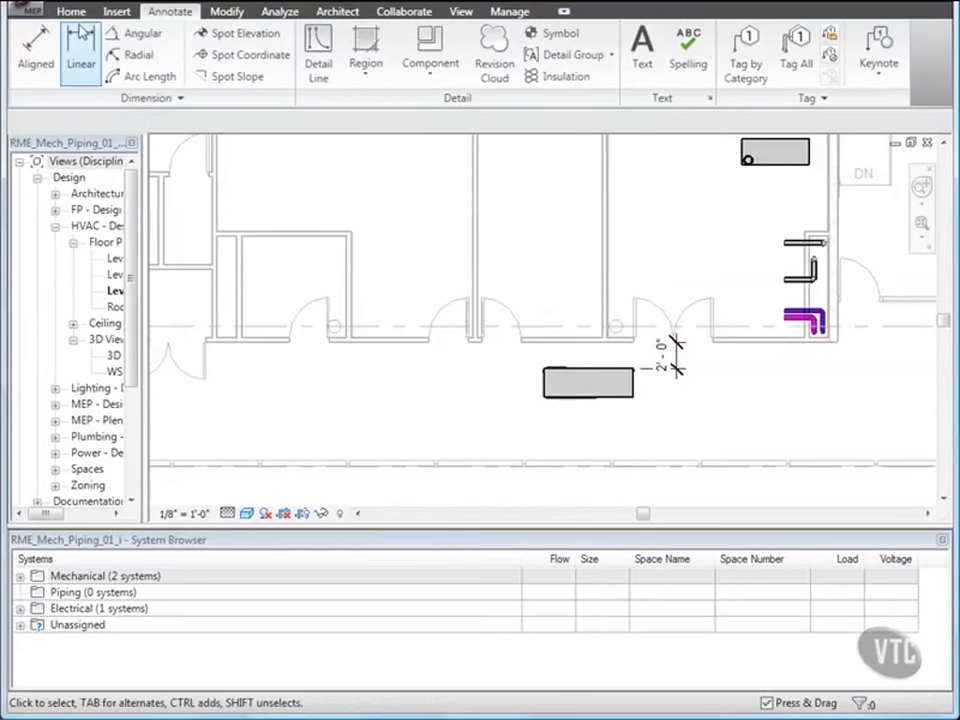
left_click(72, 12)
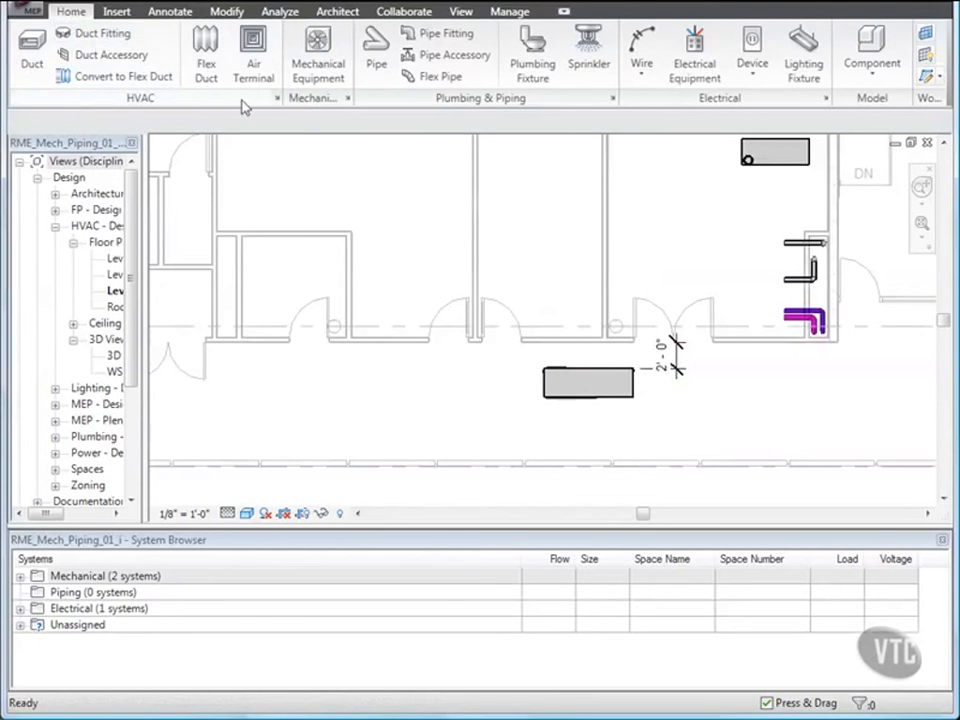
left_click(316, 62)
key("space")
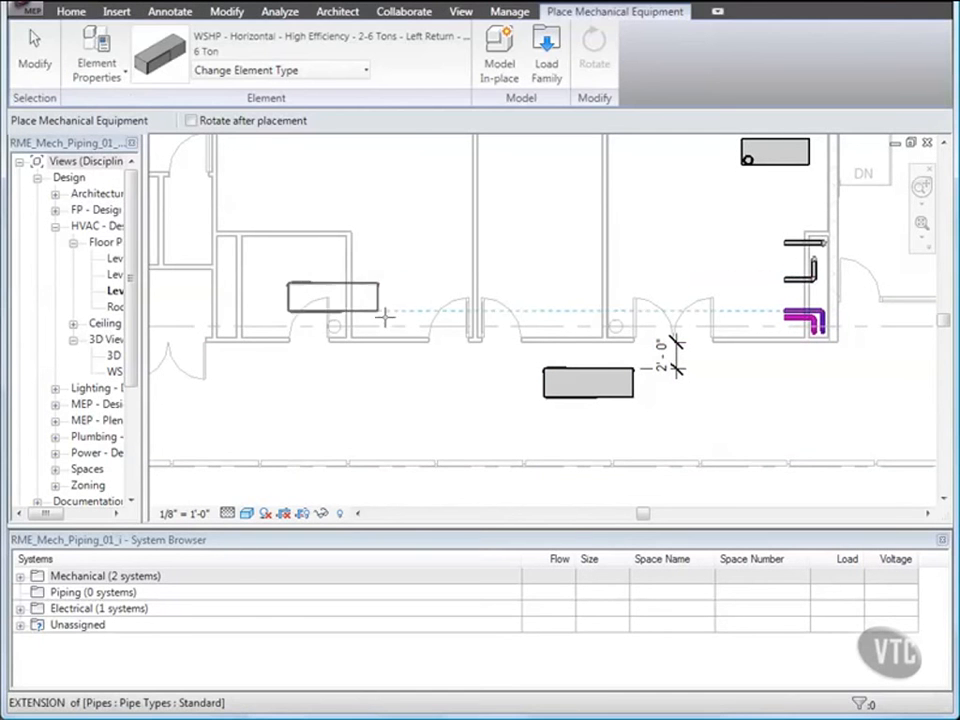
left_click(426, 398)
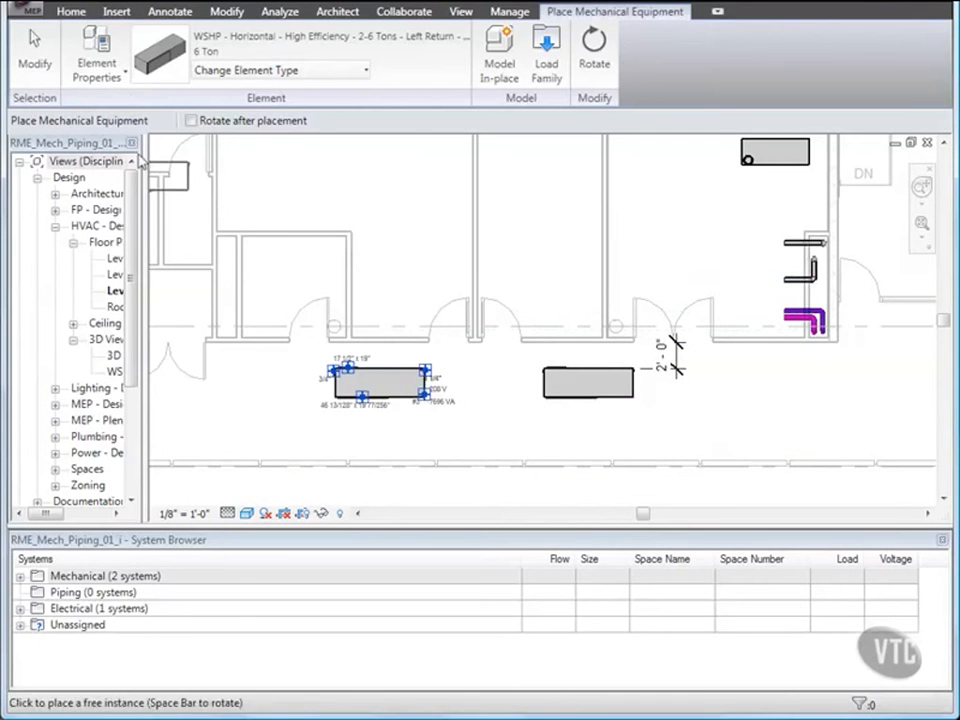
left_click(35, 63)
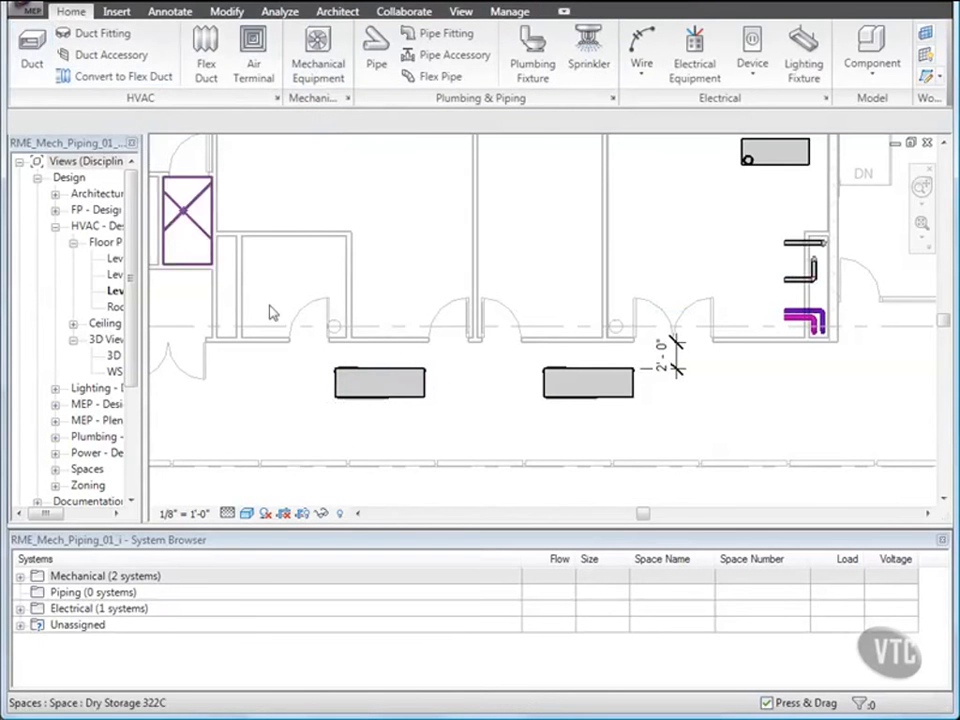
Select both corridor heat pumps and set their offset to 9' 0" and edit their water flow in the instance properties.
left_click(386, 402)
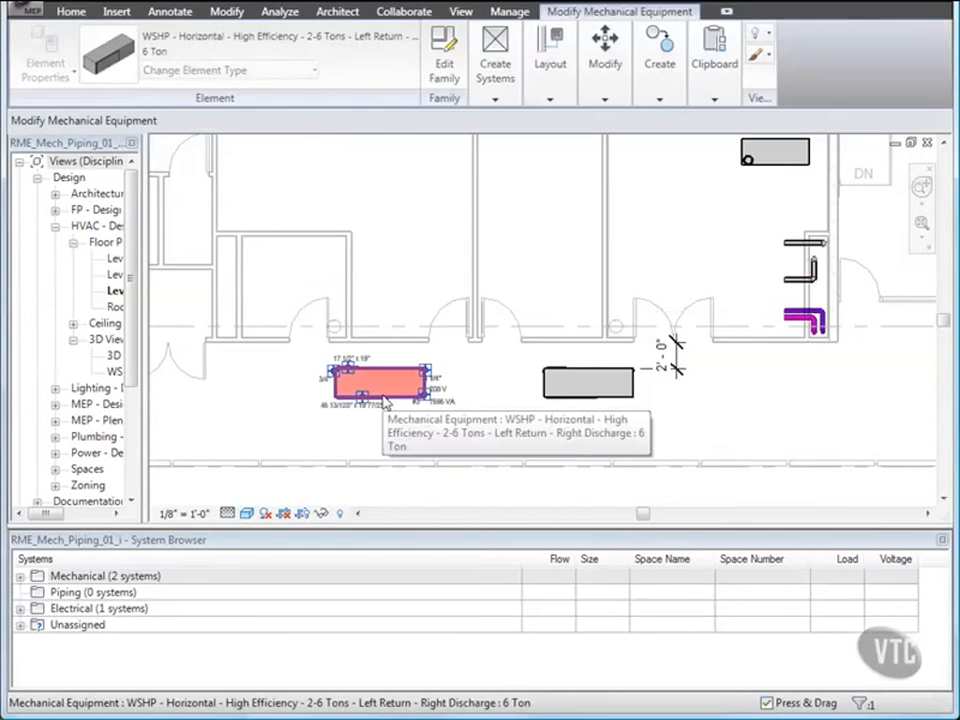
left_click(545, 398, "ctrl")
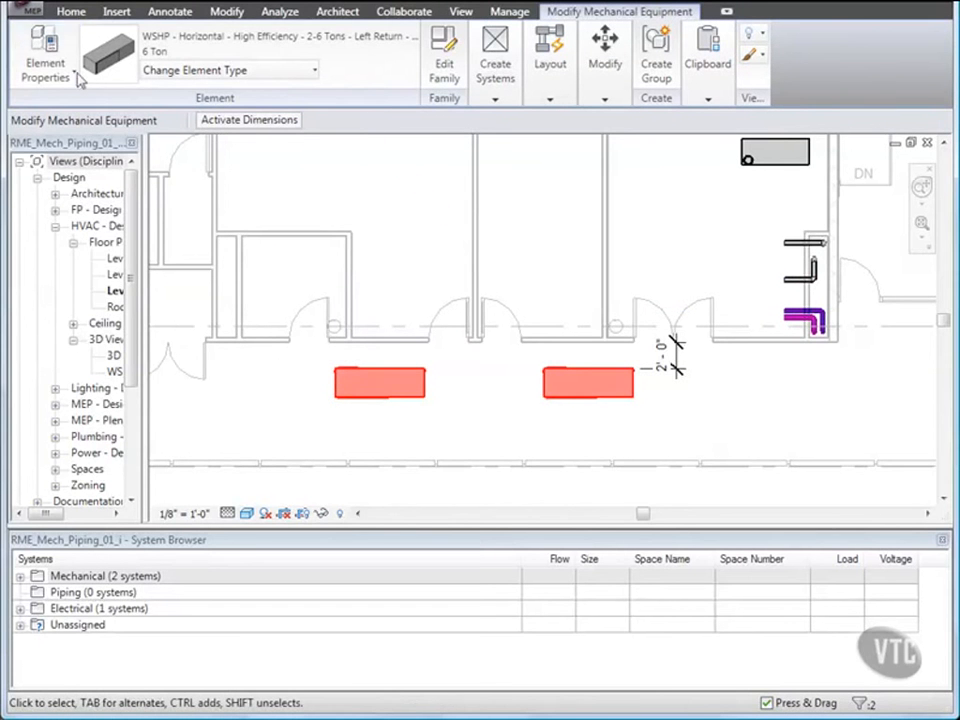
left_click(45, 70)
left_click(64, 106)
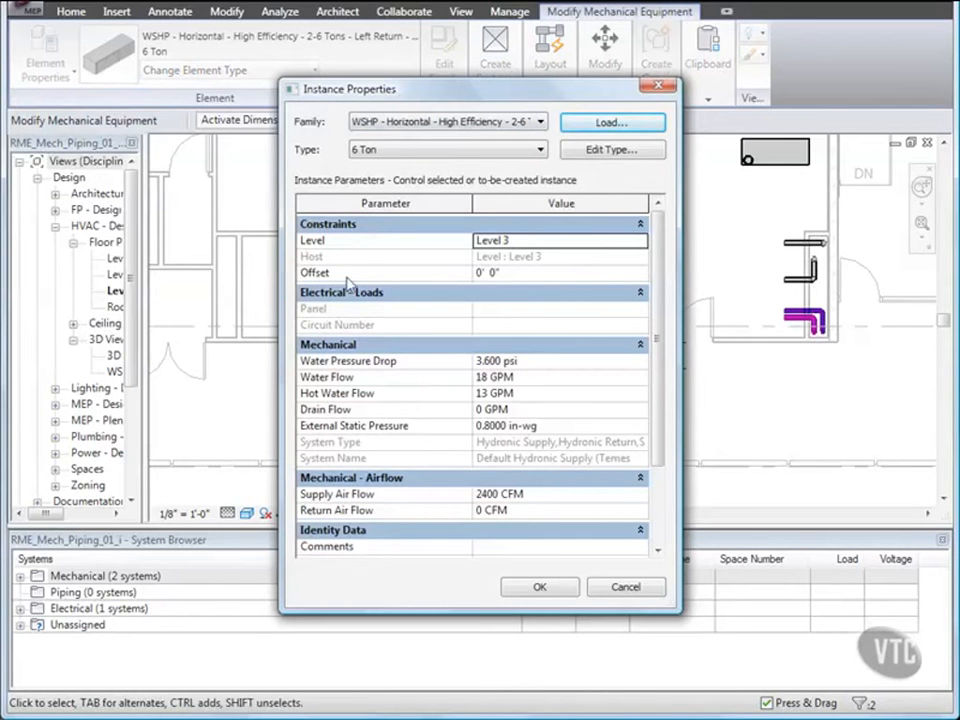
left_click(490, 273)
left_click_drag(477, 273, 450, 284)
type("9")
key("Tab")
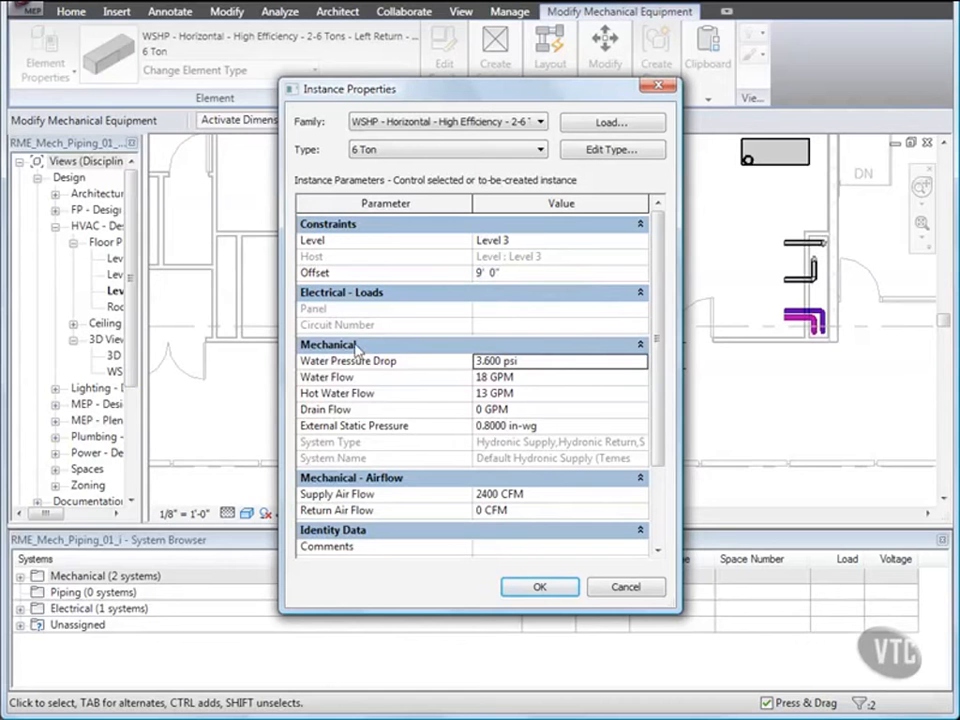
left_click(482, 377)
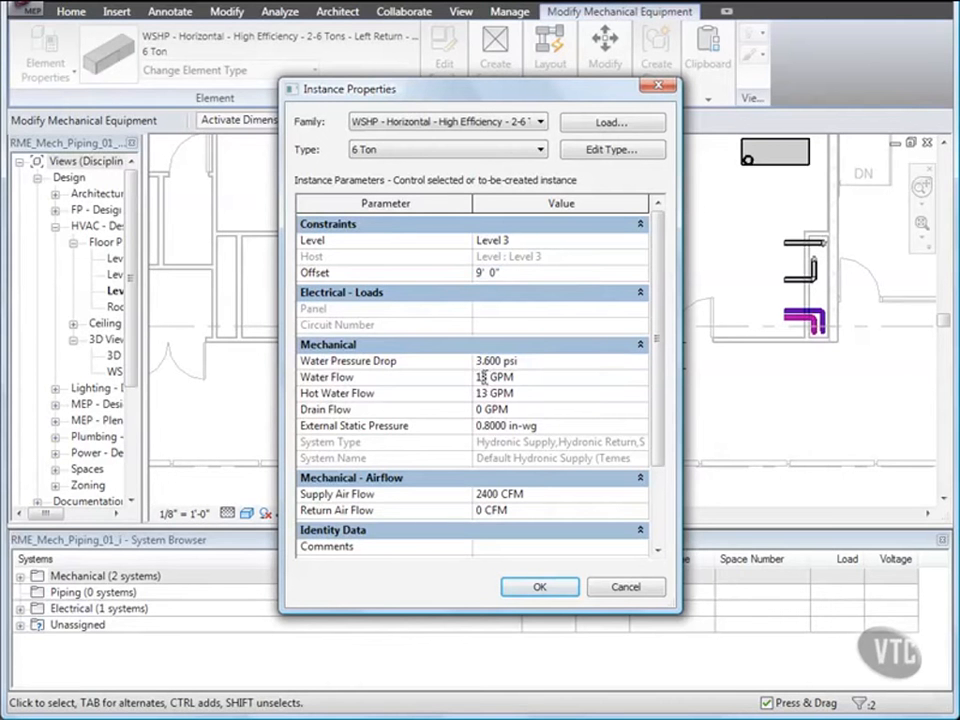
key("BackSpace")
type("2")
left_click(538, 588)
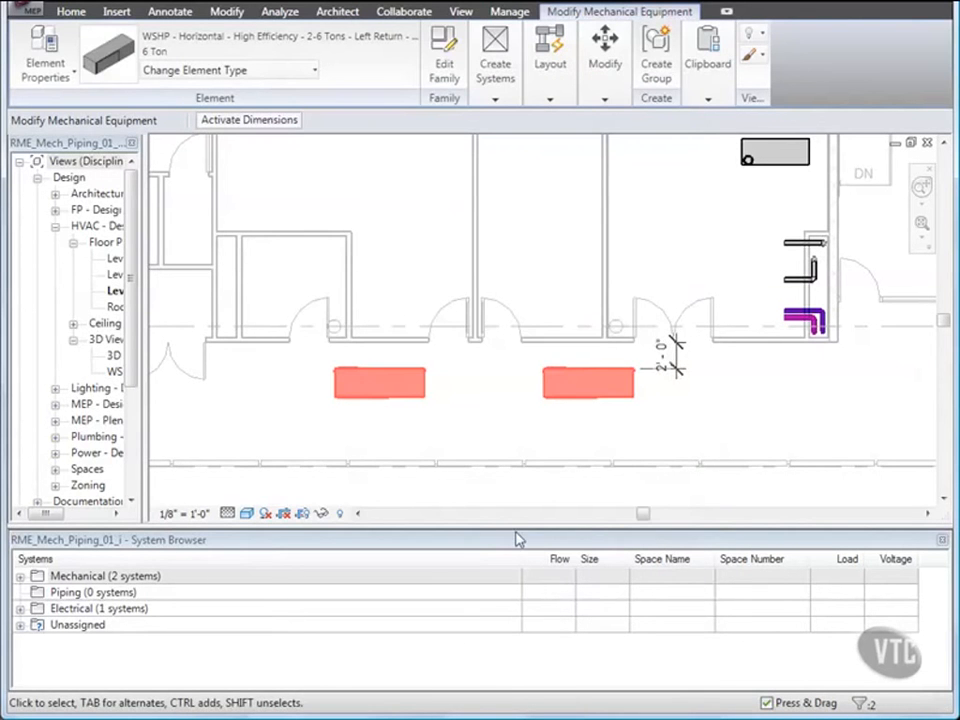
Place a Condensing Boiler 500 MBH in the mechanical room above the existing pumps.
left_click(481, 414)
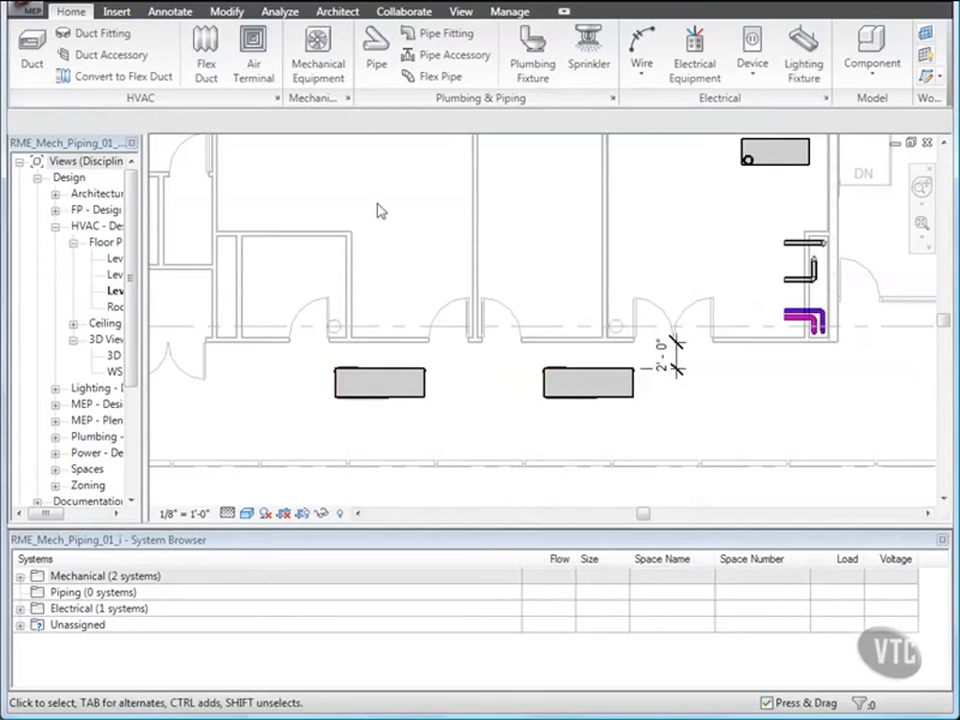
left_click(318, 70)
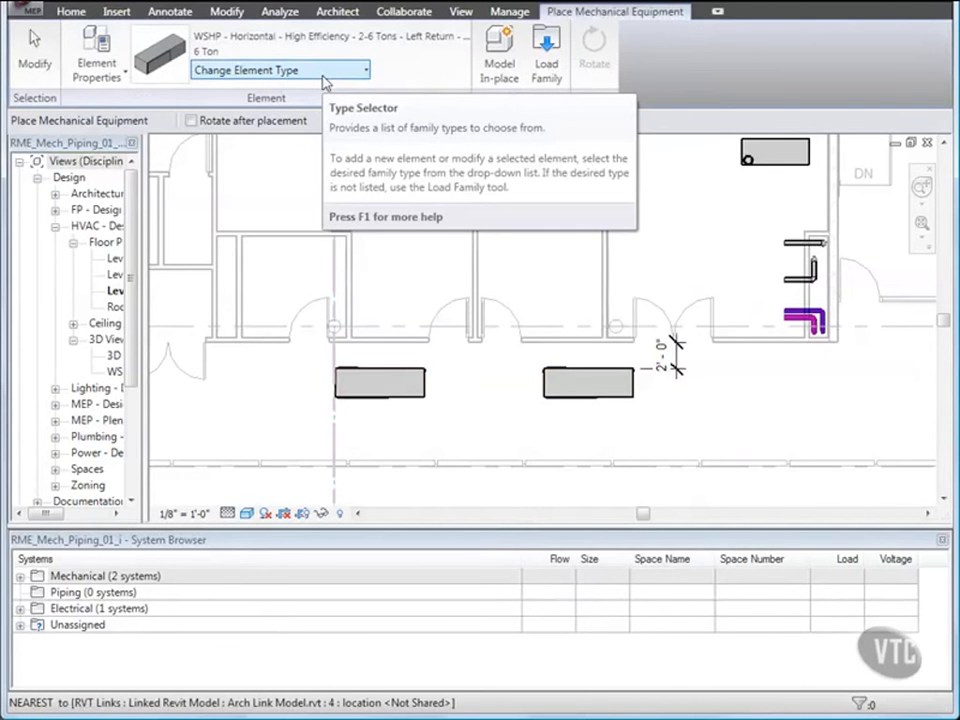
left_click(324, 72)
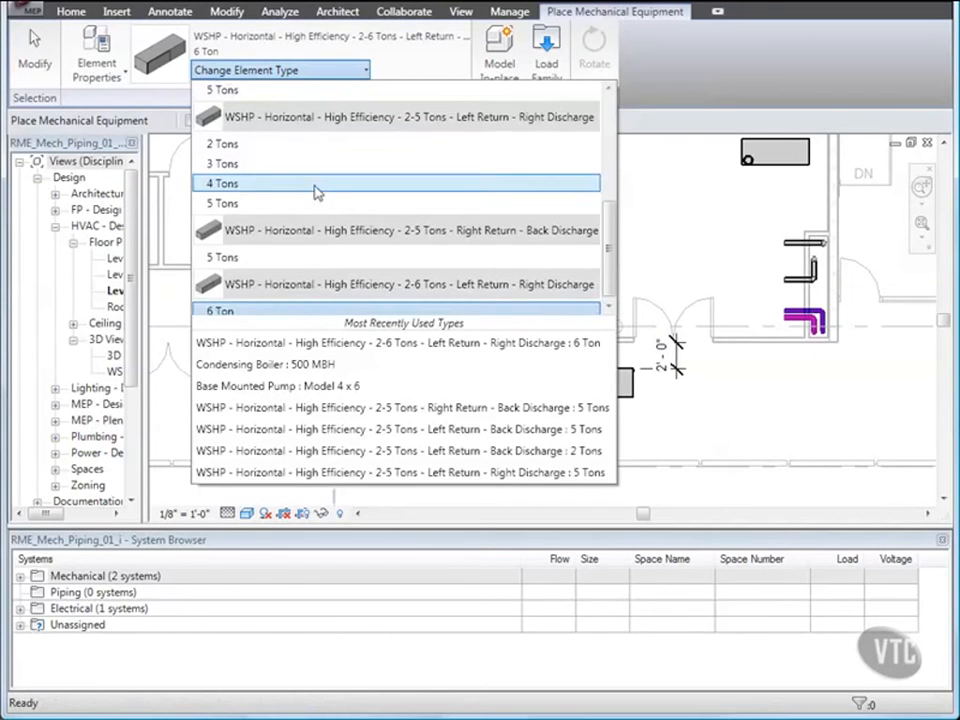
scroll(317, 195, "up", 3)
scroll(317, 195, "up", 3)
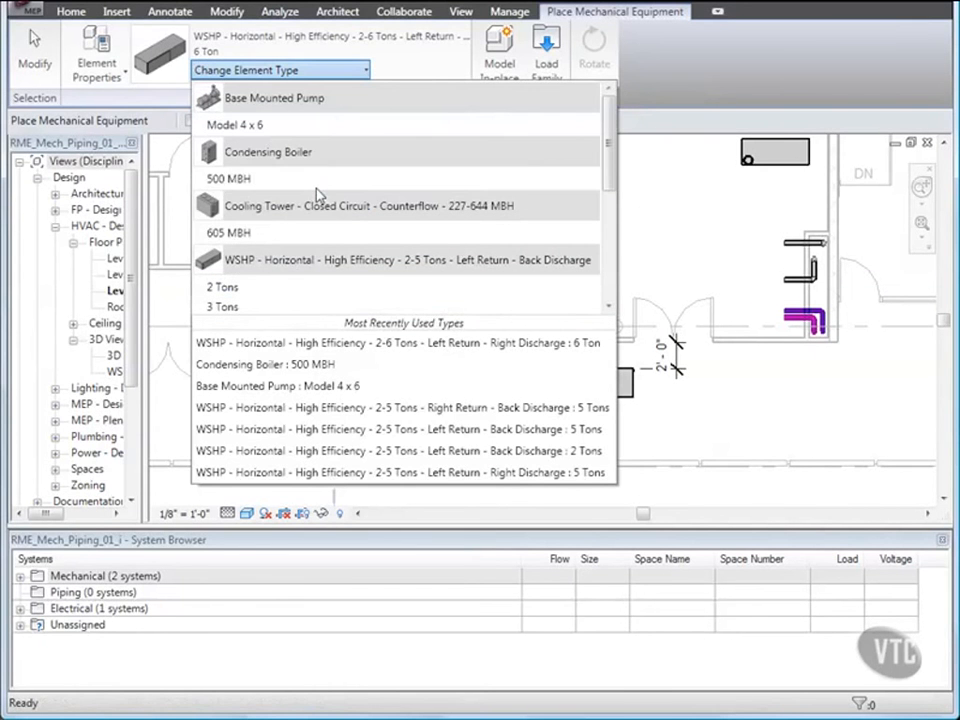
left_click(263, 180)
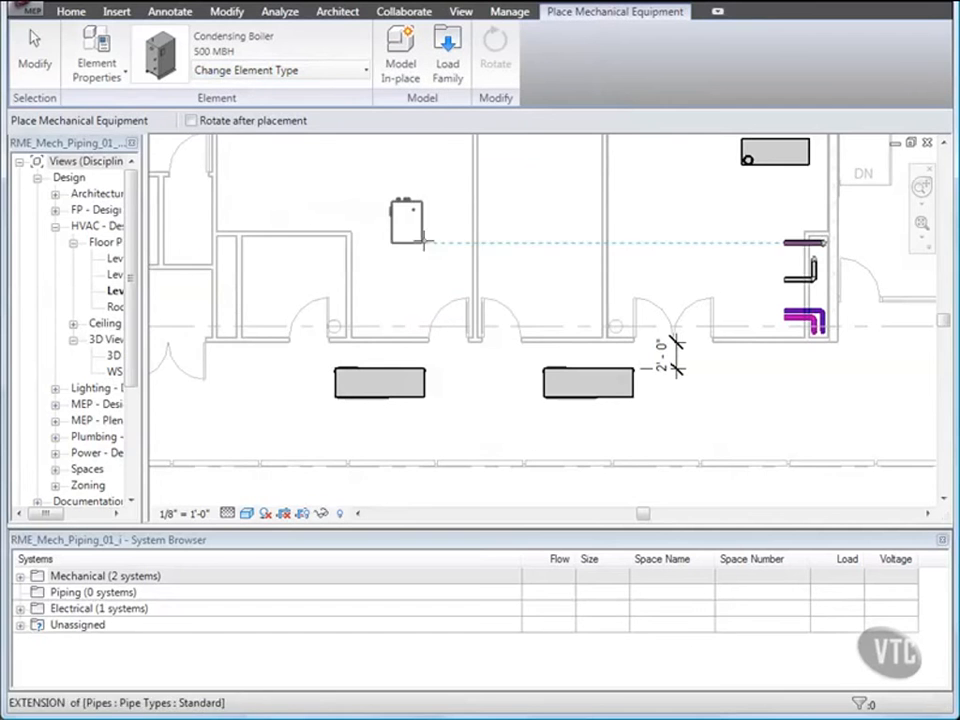
middle_click_drag(529, 226, 431, 317)
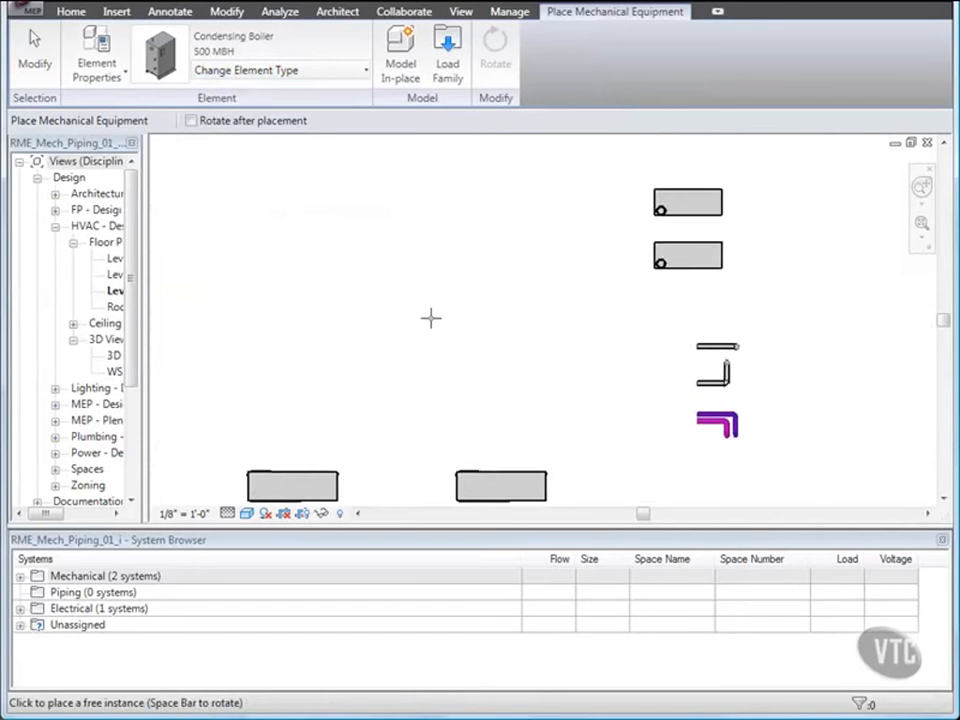
scroll(431, 317, "down", 1)
middle_click_drag(551, 266, 507, 293)
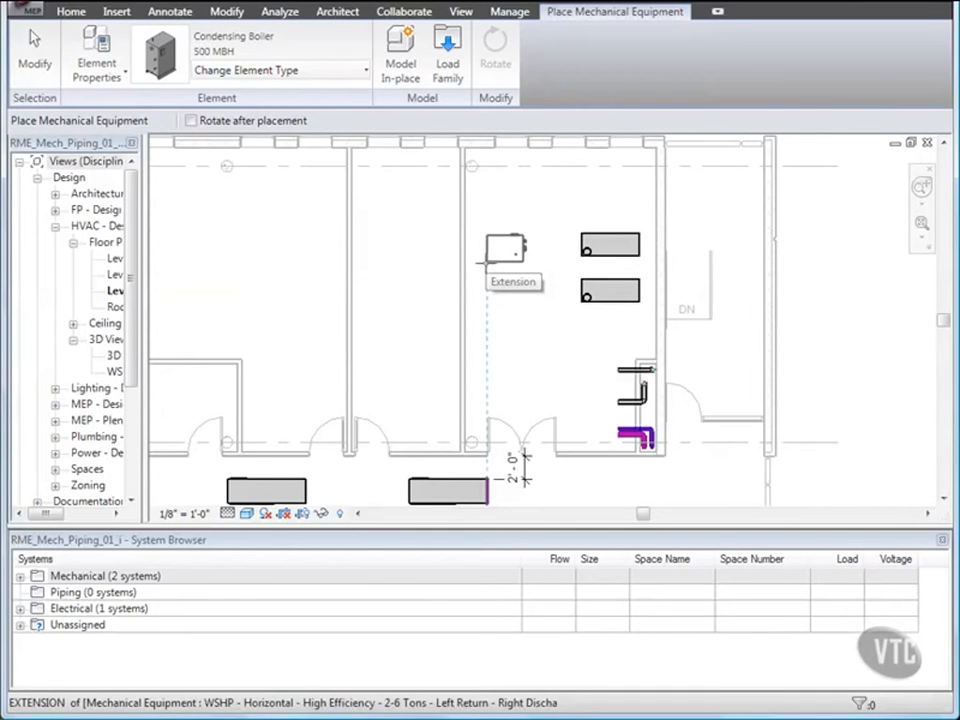
left_click(505, 197)
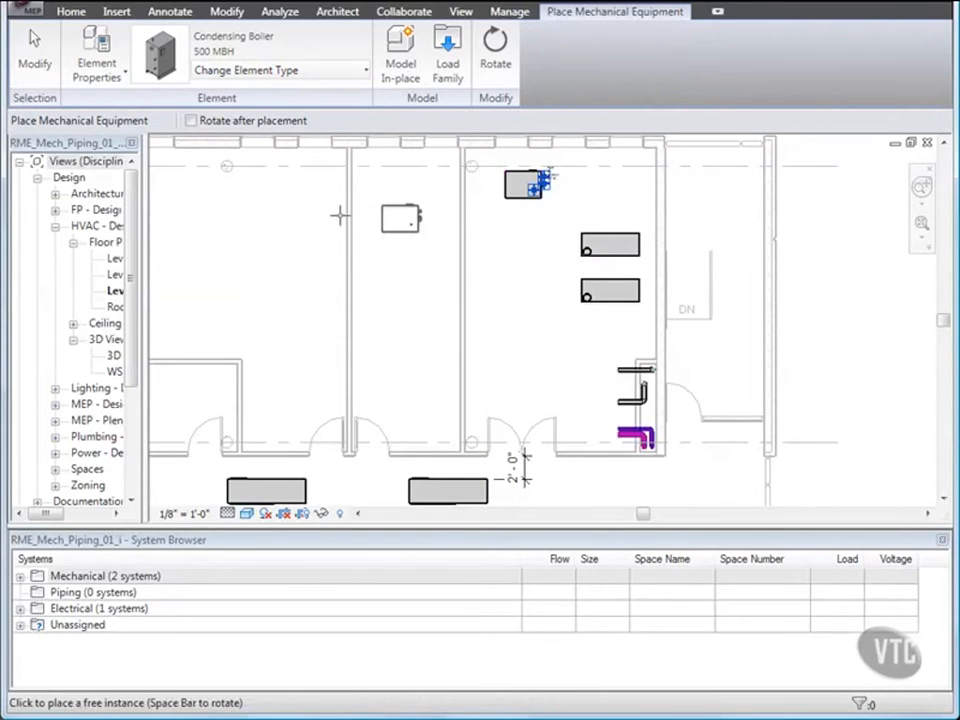
left_click(30, 68)
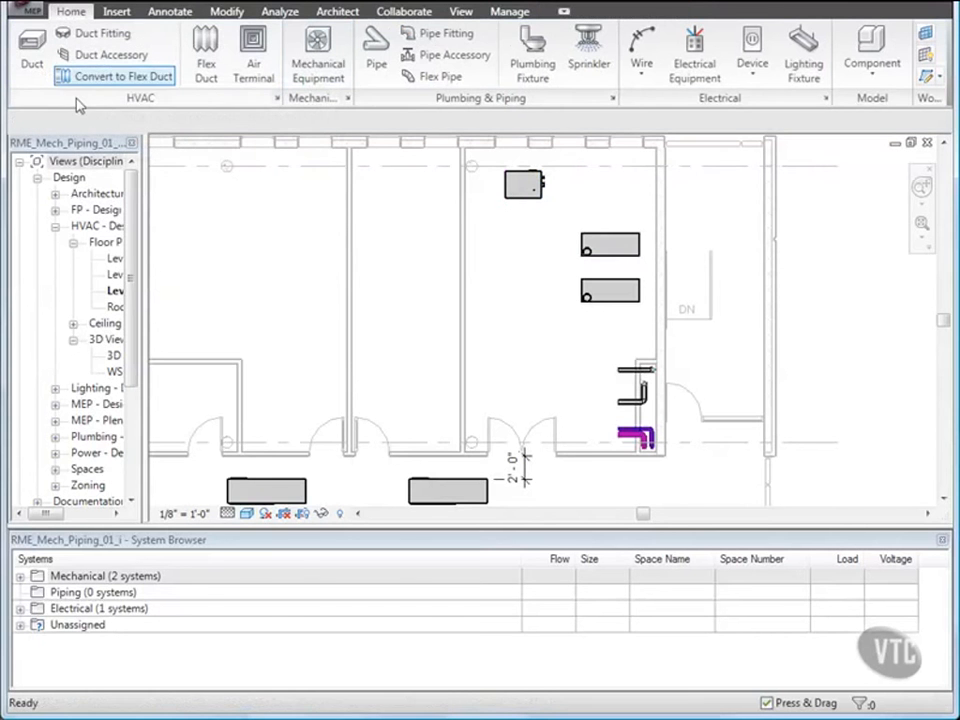
Close the current project.
scroll(422, 255, "down", 2)
middle_click_drag(422, 255, 488, 247)
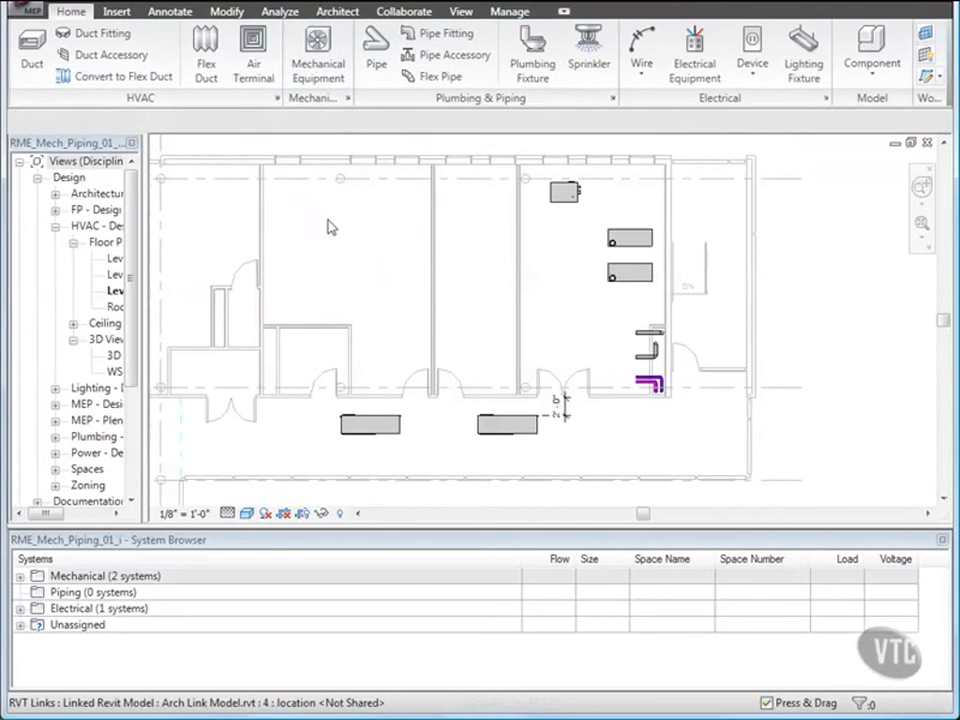
left_click(22, 10)
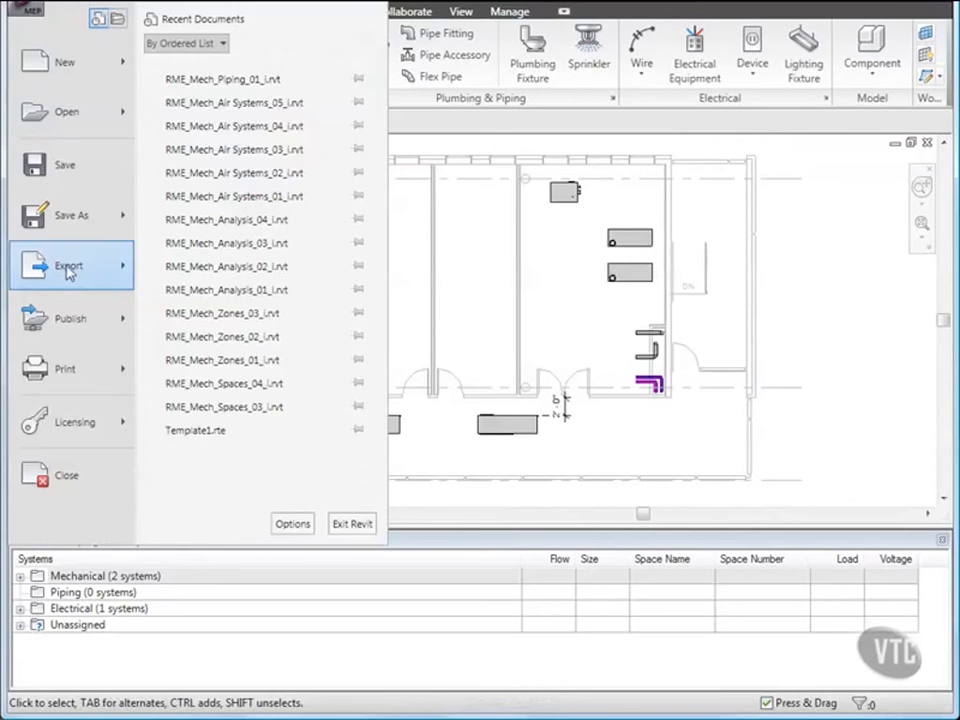
left_click(68, 478)
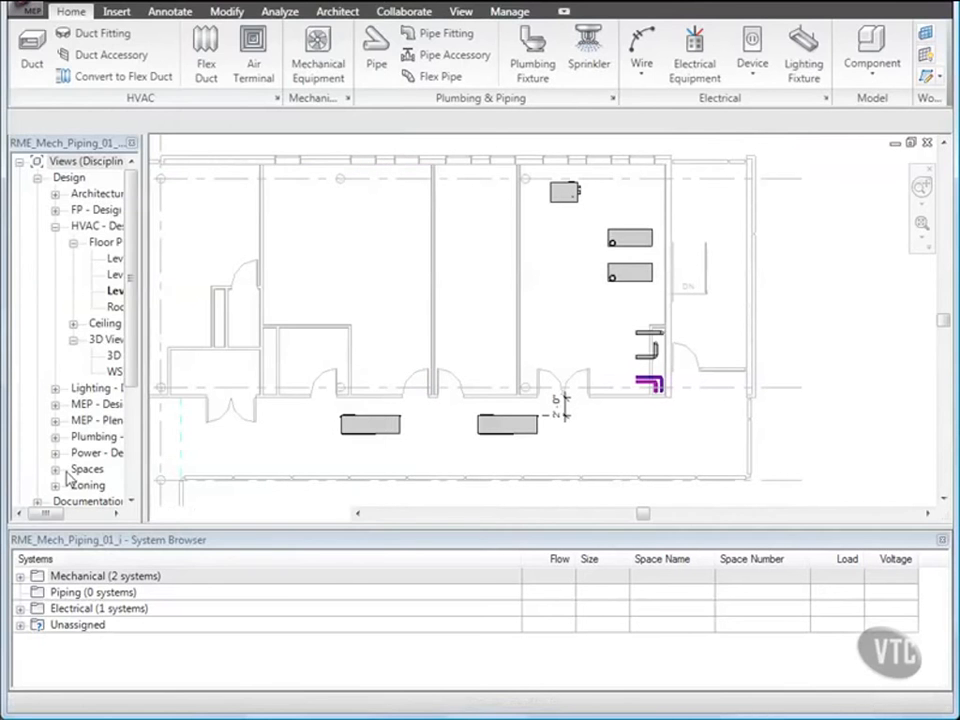
left_click(302, 396)
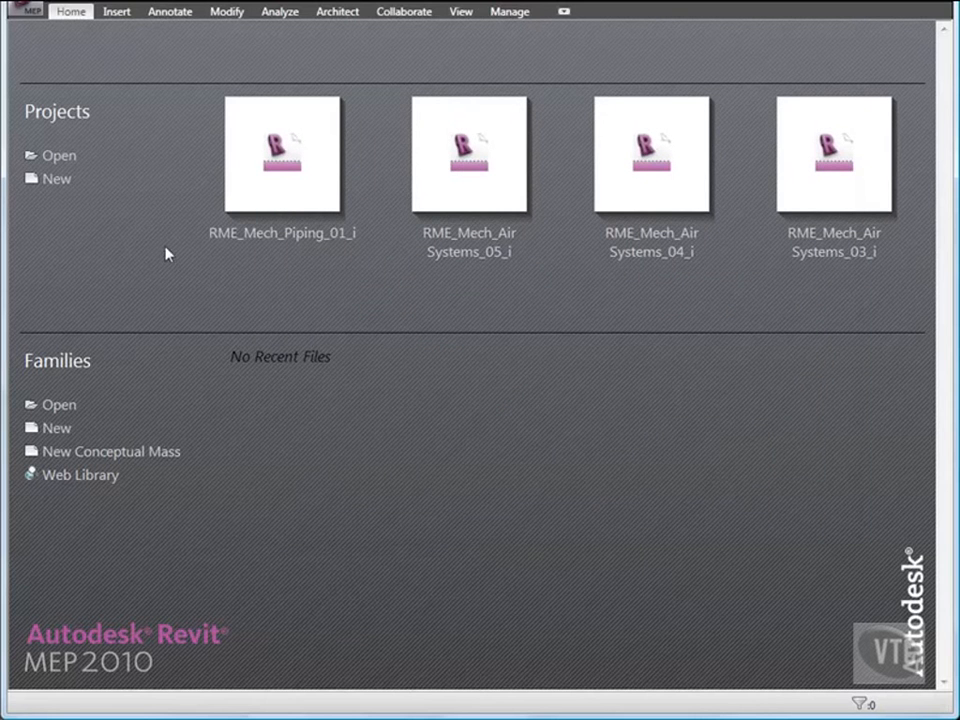
Open the RME_Mech_Piping_02_i project from the 02_Mechanical Systems folder.
left_click(22, 8)
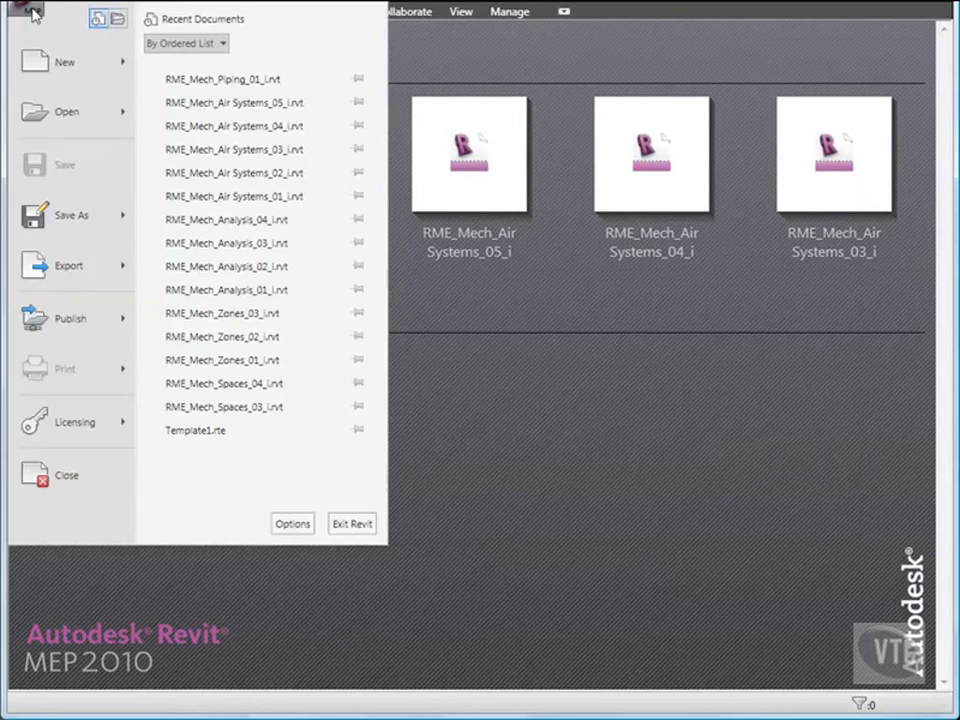
left_click(60, 114)
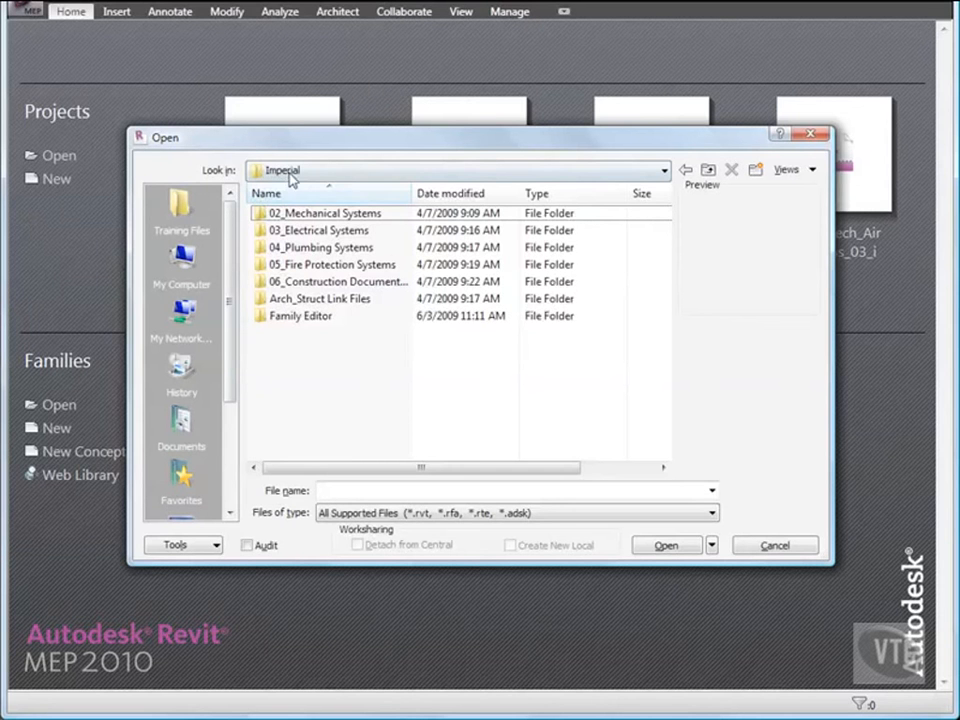
double_click(343, 216)
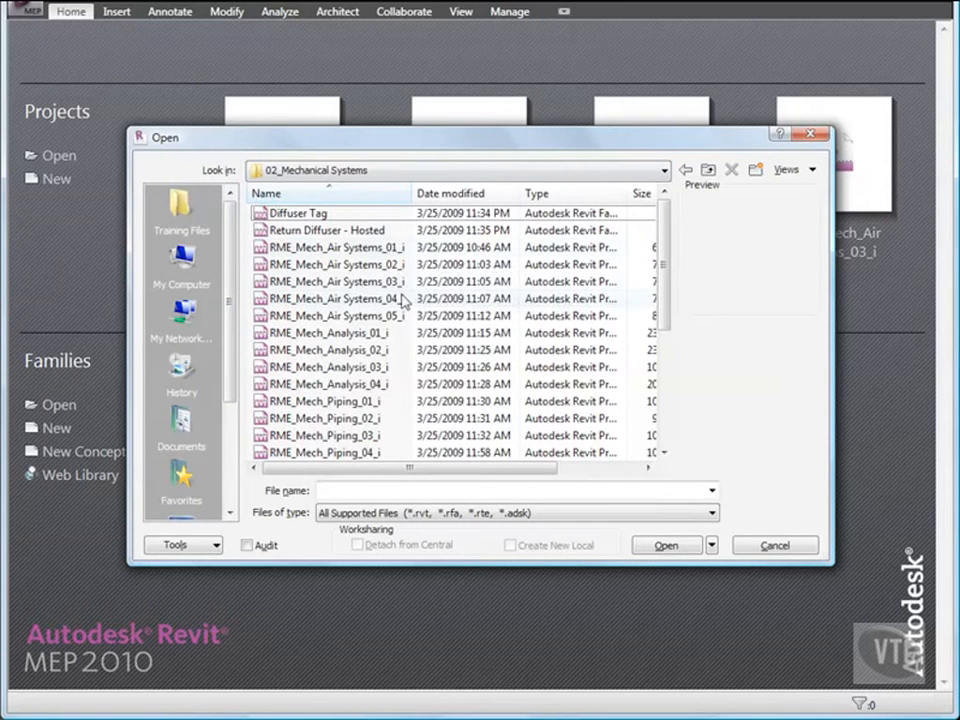
scroll(407, 310, "down", 1)
double_click(358, 367)
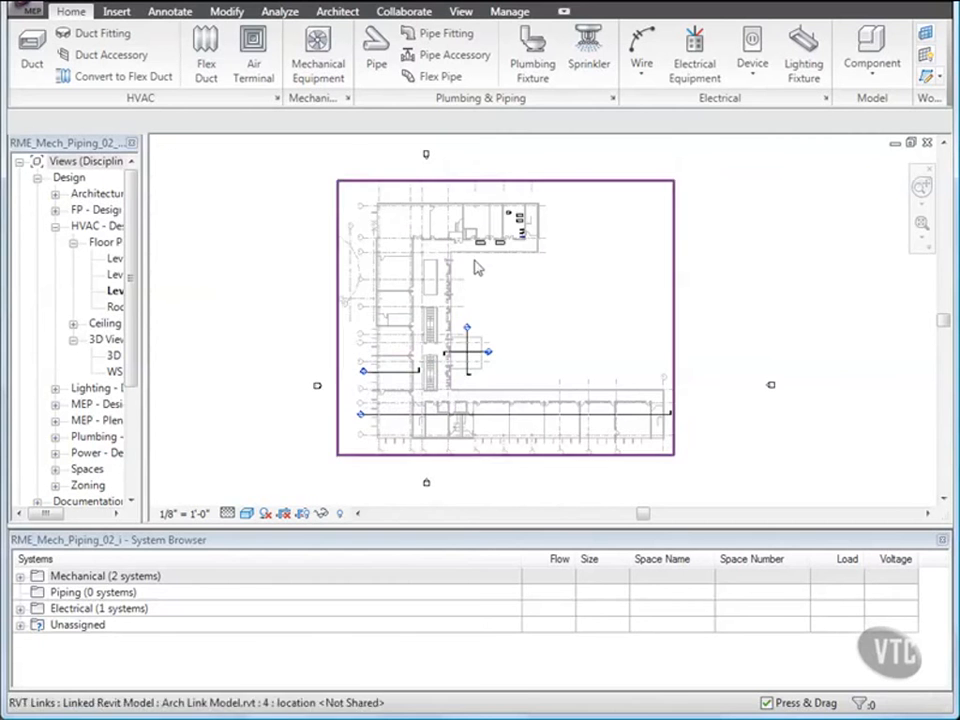
Filter the System Browser to show only the Piping discipline.
scroll(517, 223, "up", 2)
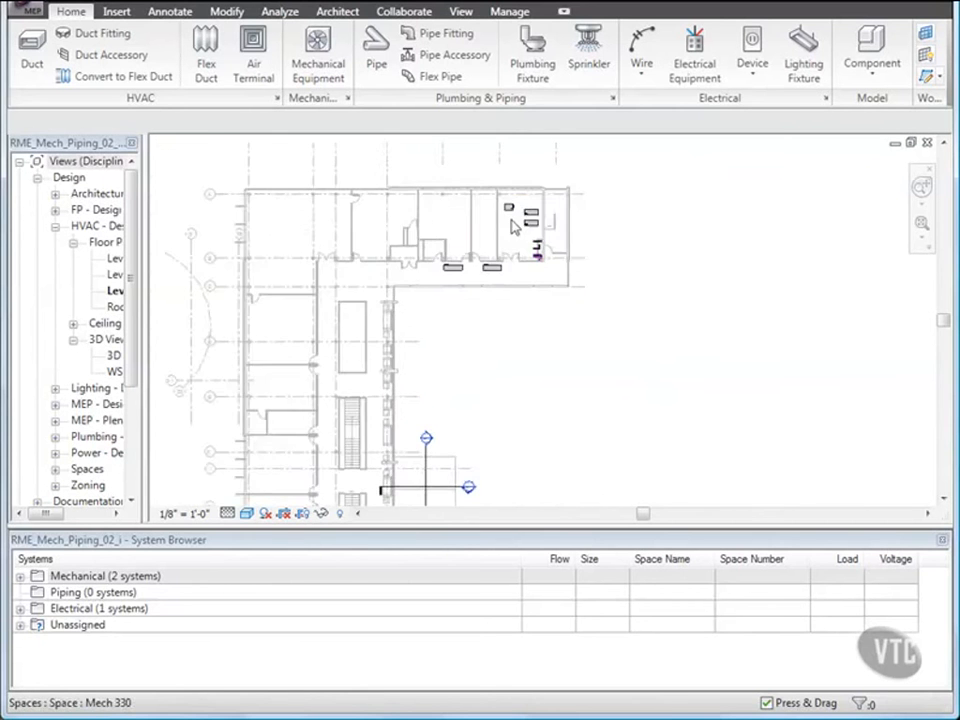
scroll(517, 223, "up", 3)
middle_click_drag(514, 227, 507, 291)
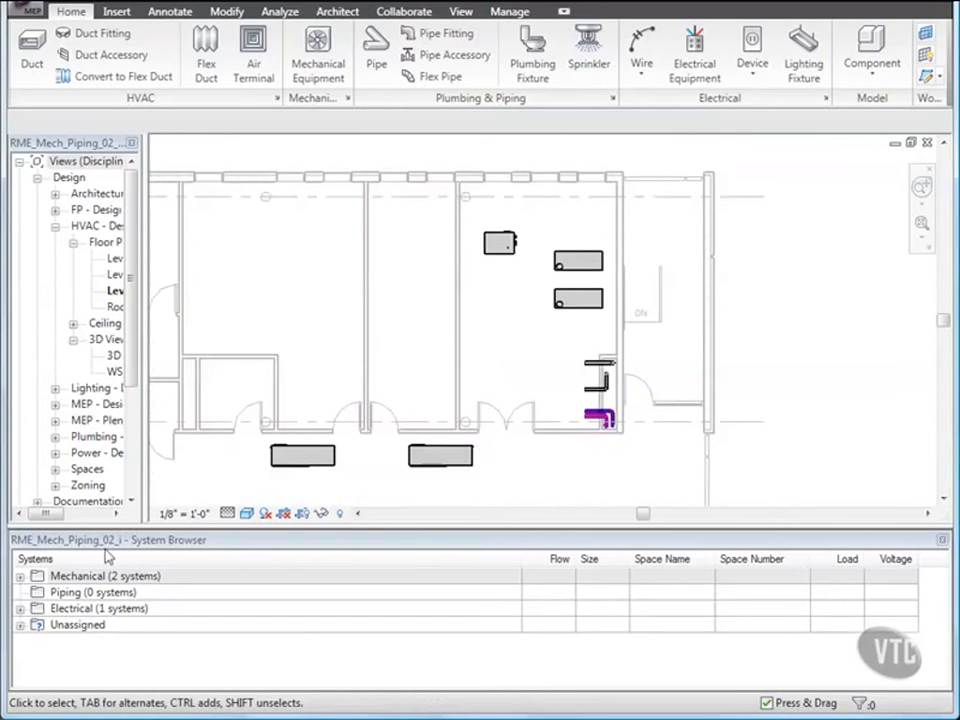
right_click(84, 572)
mouse_move(166, 580)
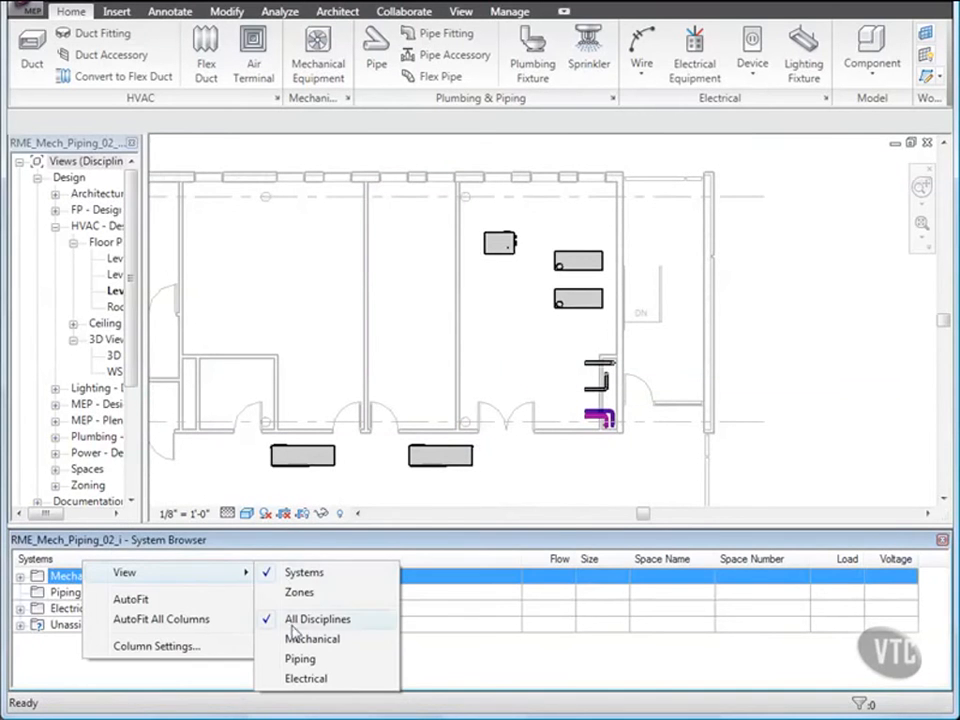
left_click(300, 660)
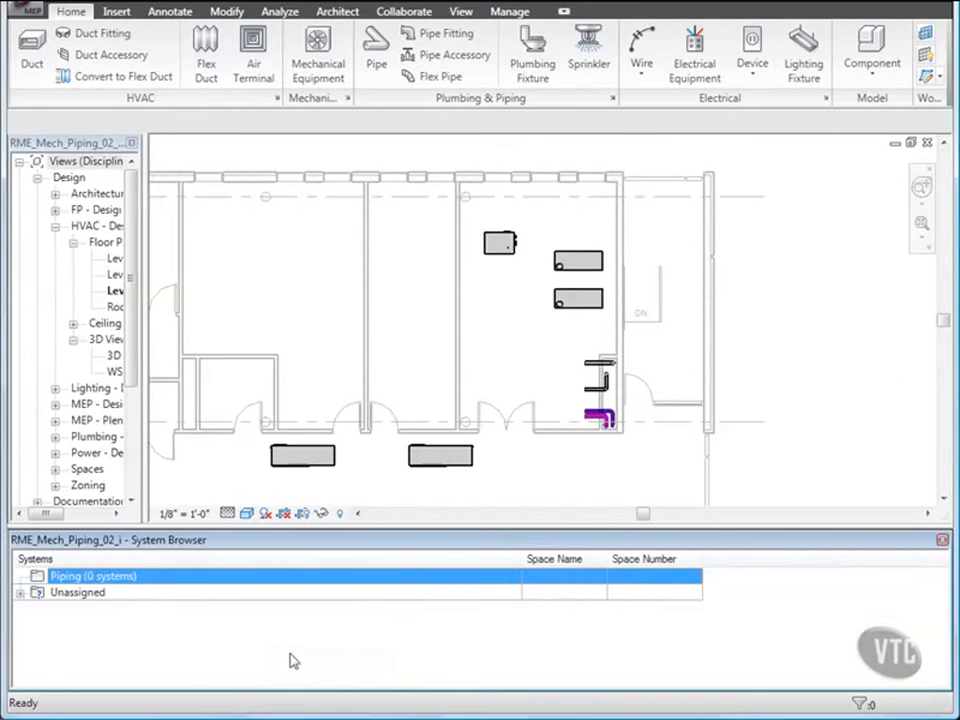
Expand the Unassigned and Default Hydronic Supply systems in the System Browser to review their equipment.
left_click(20, 593)
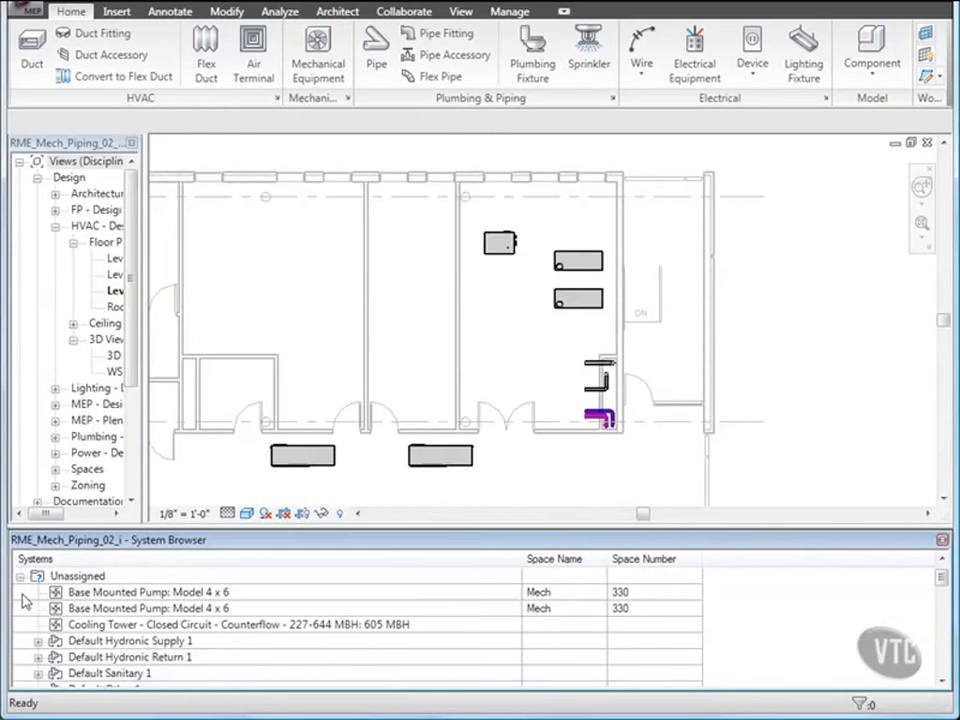
left_click(38, 642)
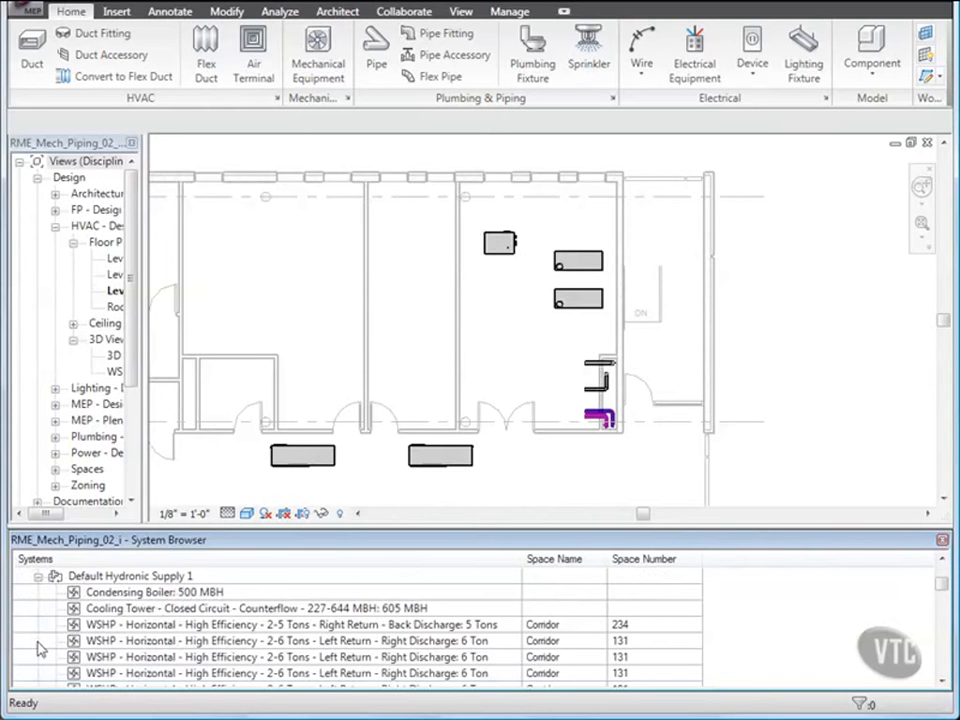
scroll(38, 648, "down", 6)
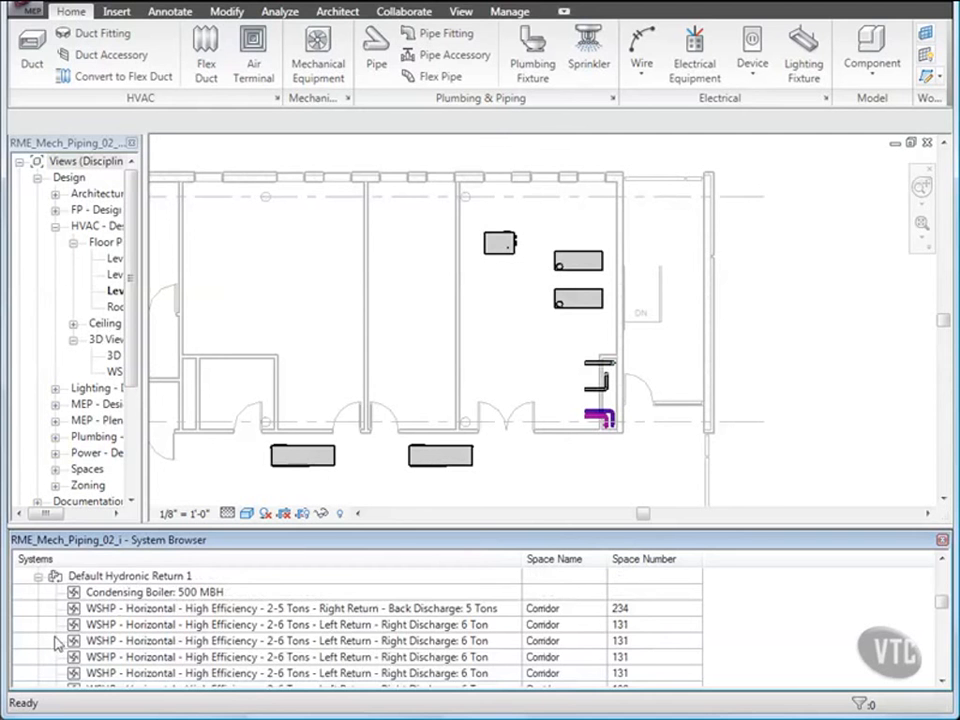
scroll(78, 641, "up", 5)
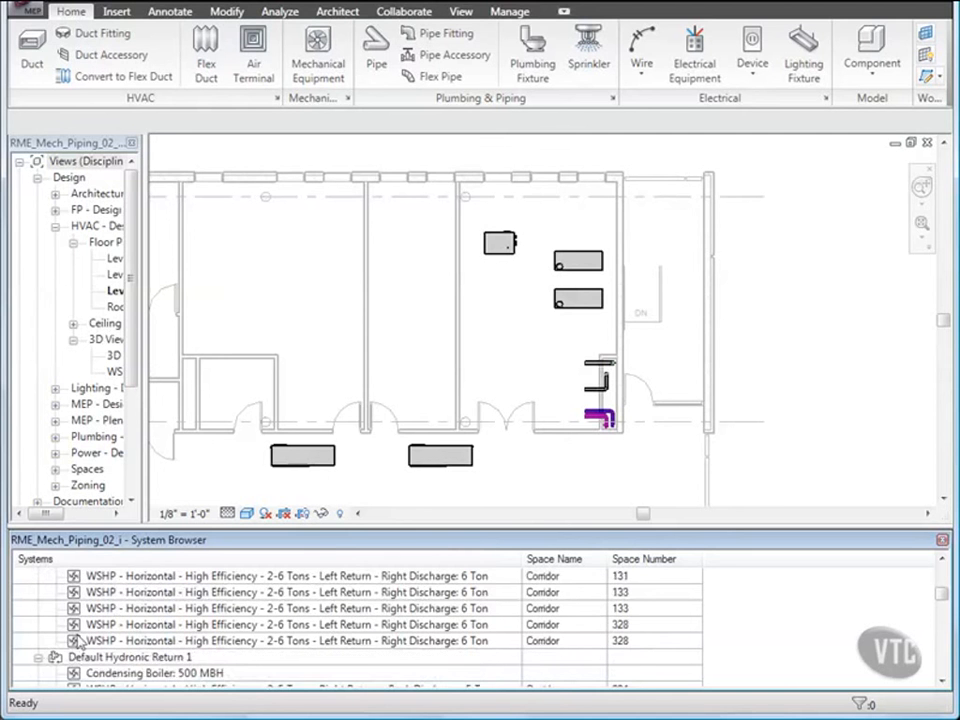
scroll(78, 641, "up", 1)
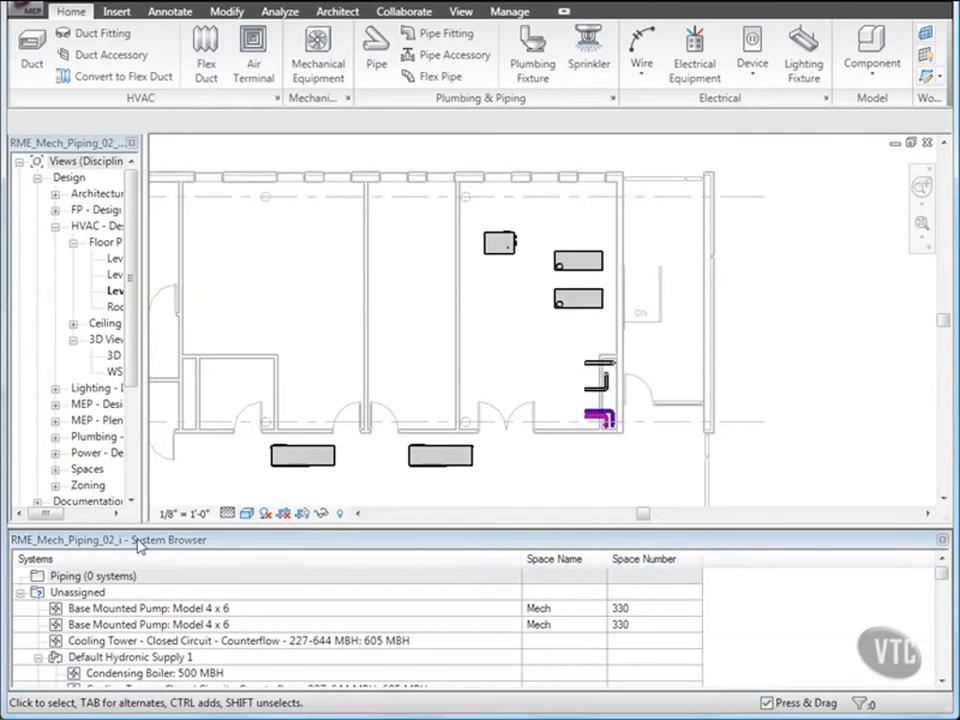
Create a hydronic return system from the two water source heat pumps in the corridor.
middle_click_drag(315, 406, 350, 371)
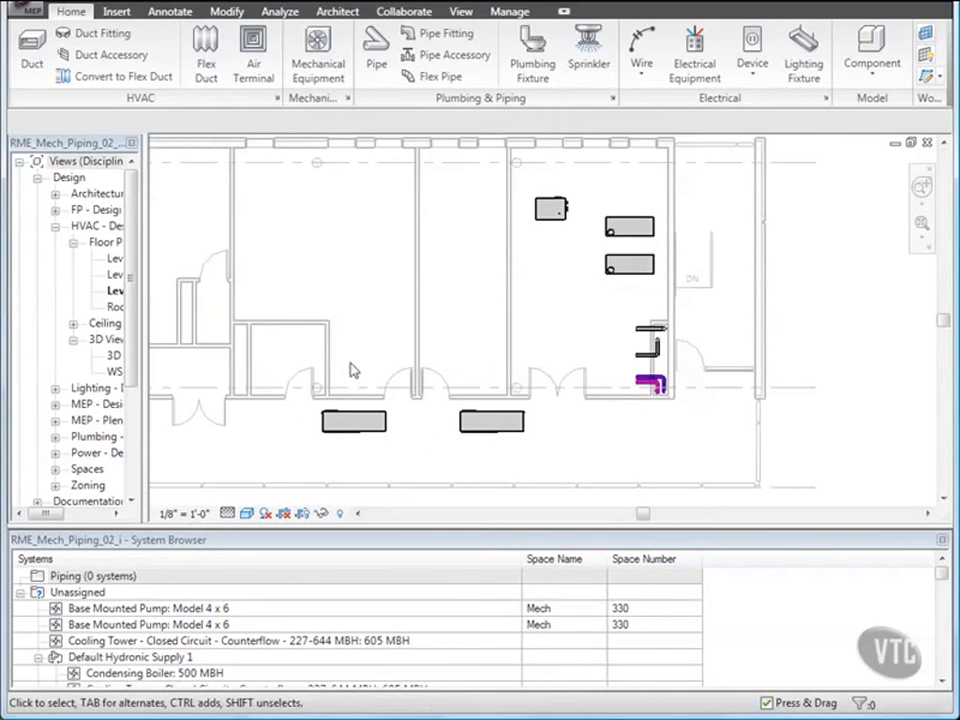
left_click(368, 419)
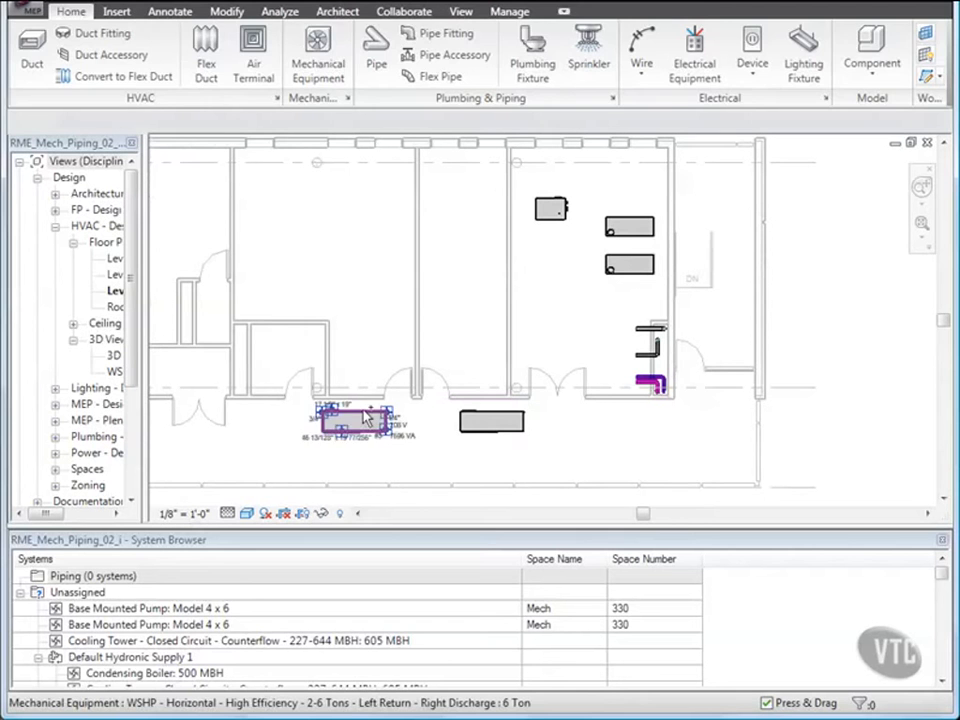
left_click(462, 410, "ctrl")
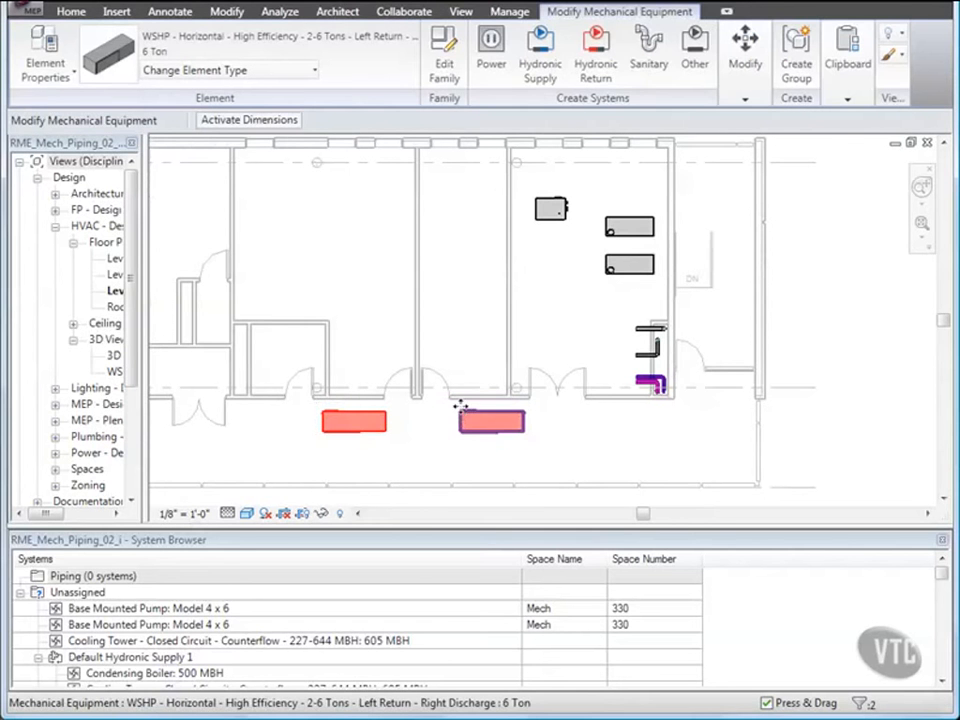
left_click(597, 70)
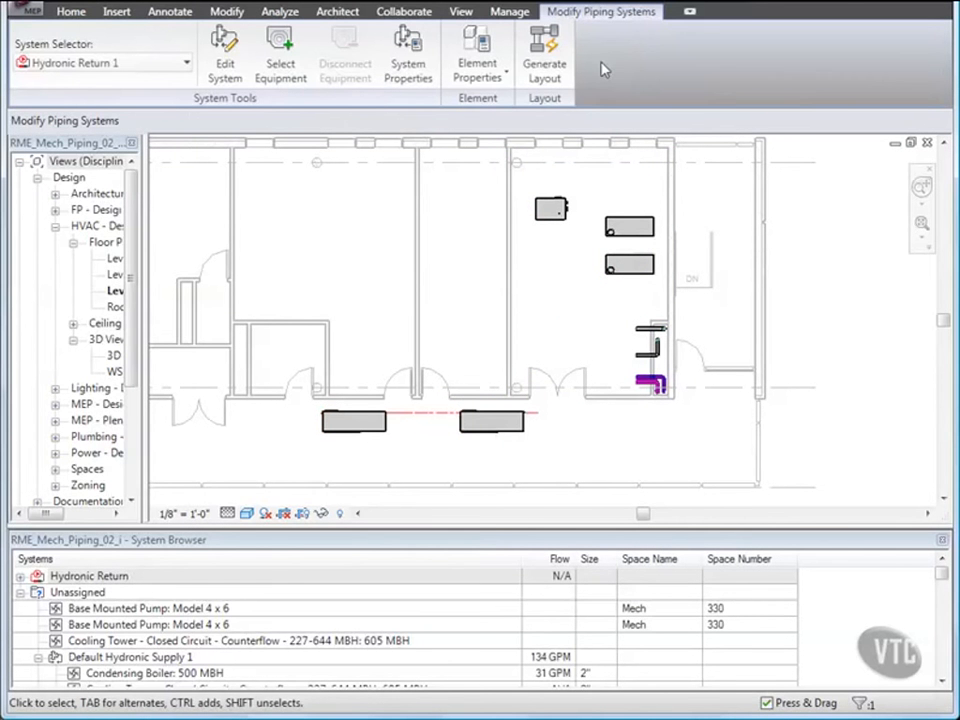
Rename the return system CHWR and assign the condensing boiler as its system equipment.
left_click(225, 66)
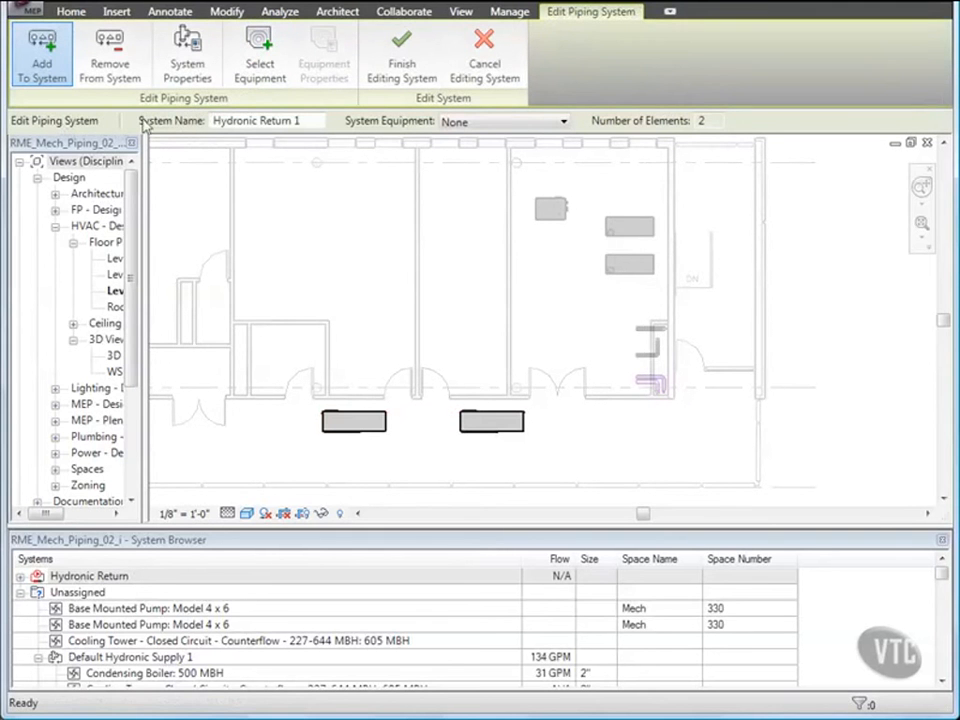
left_click_drag(304, 120, 197, 131)
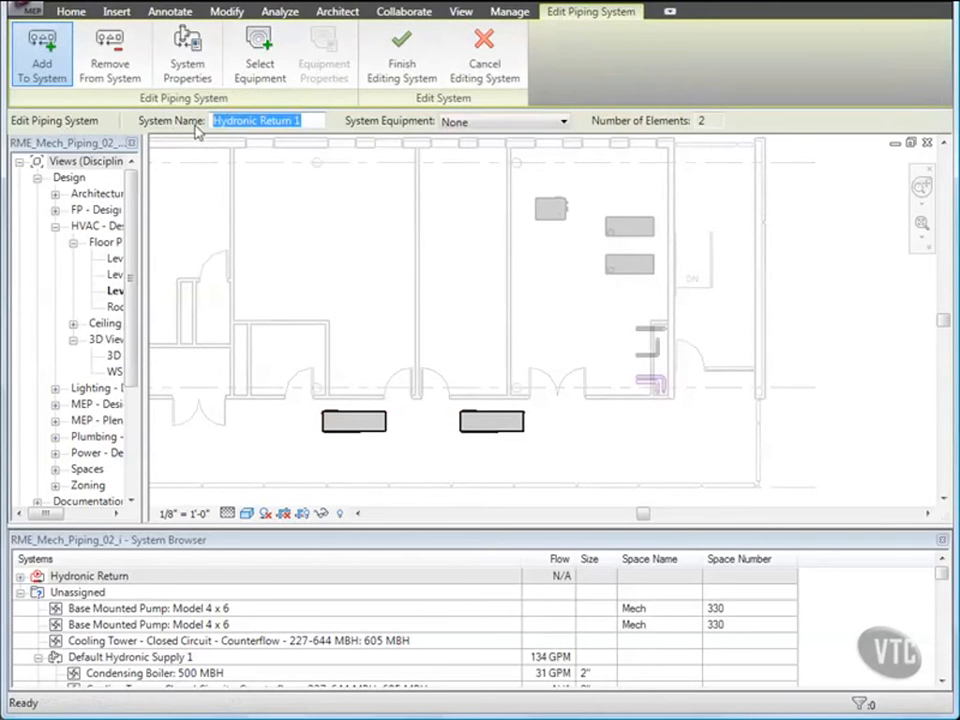
type("CHWR")
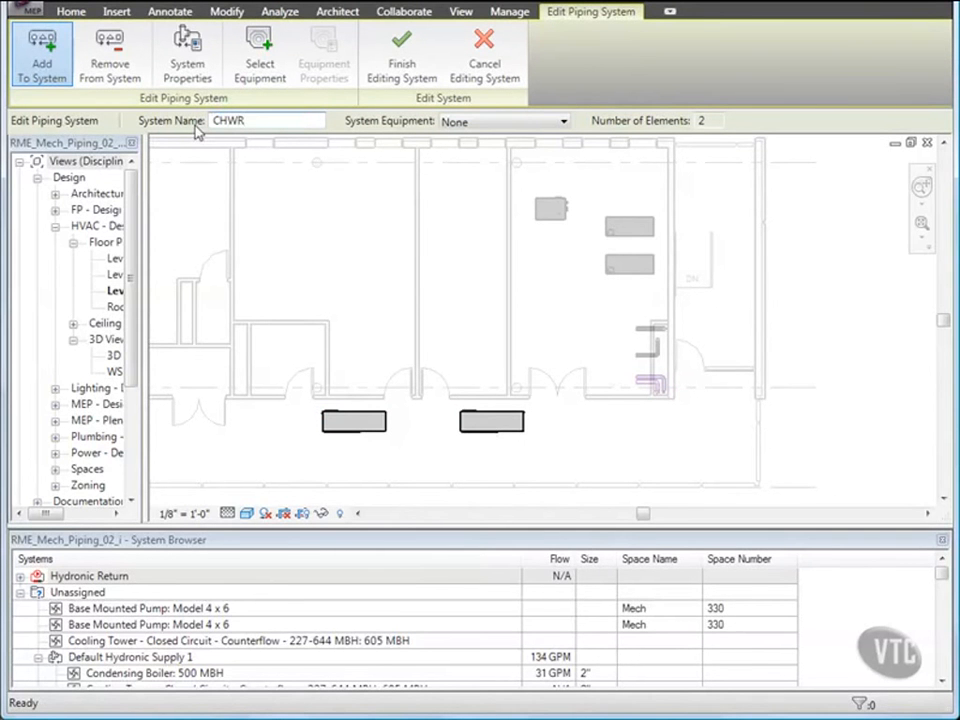
key("Return")
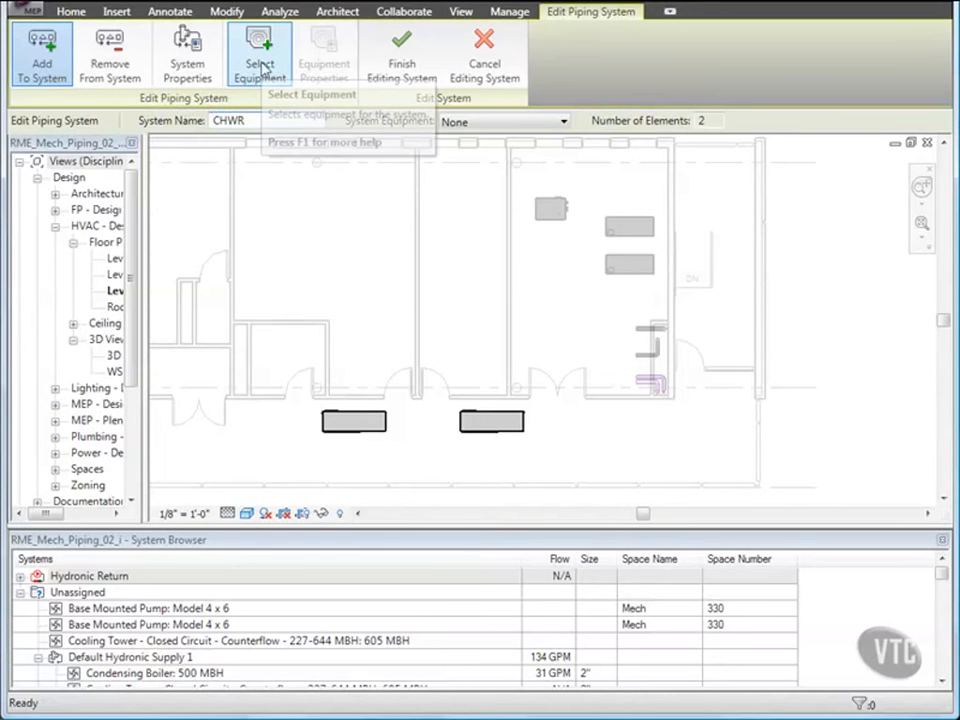
left_click(261, 66)
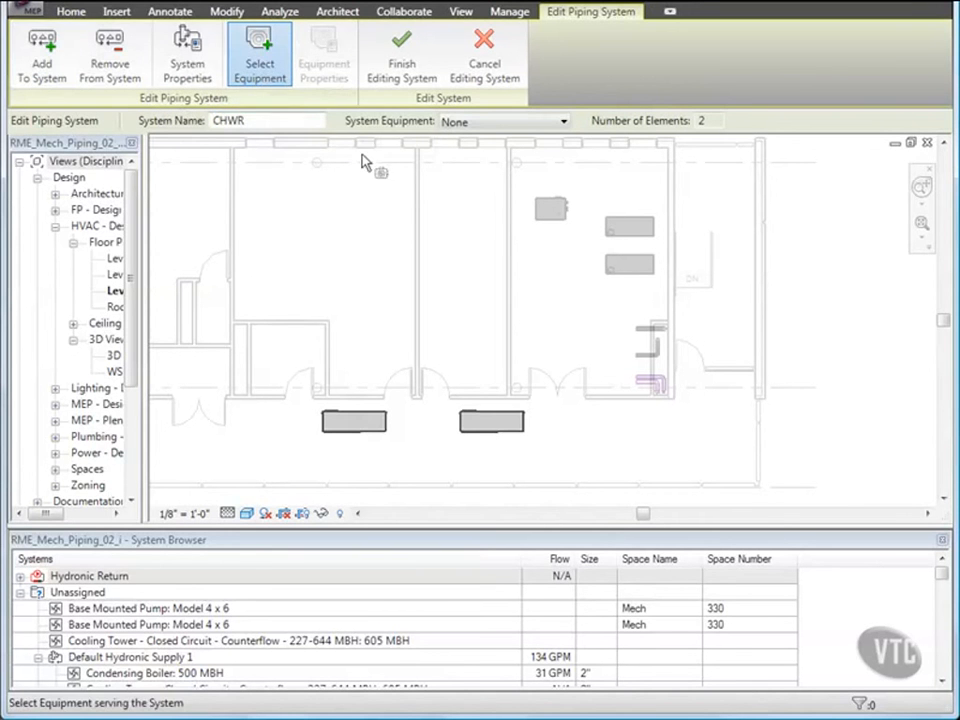
left_click(546, 208)
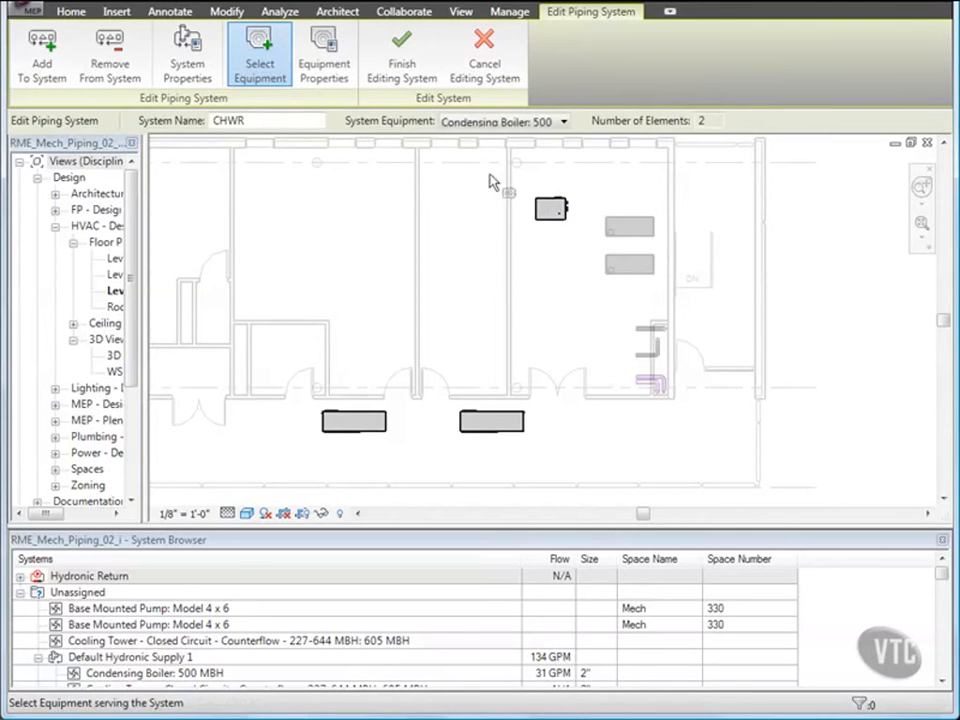
left_click(409, 62)
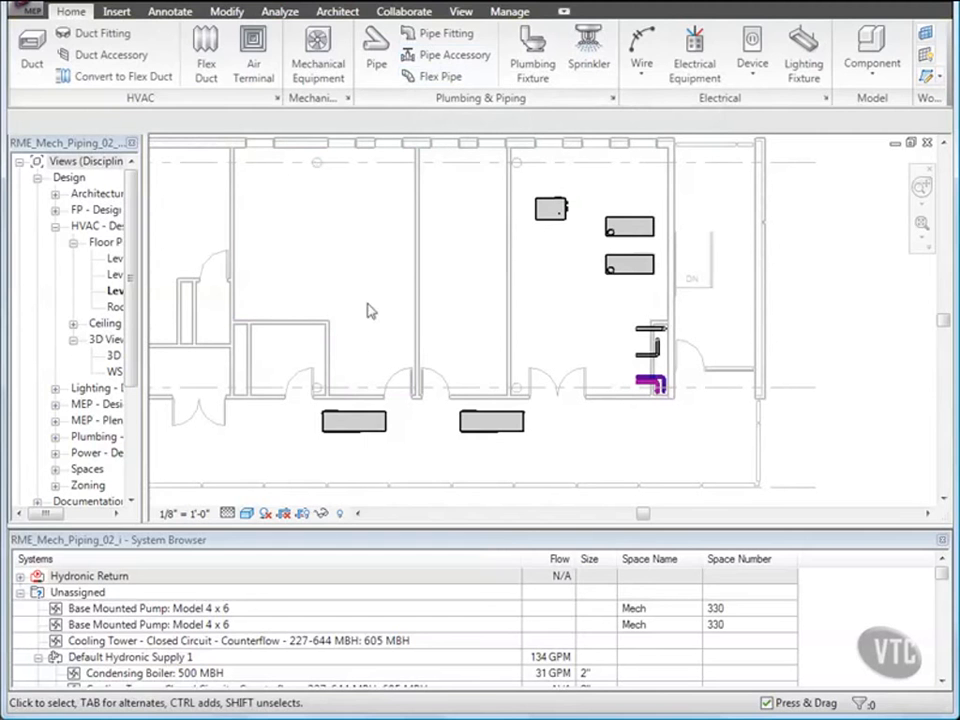
Create a hydronic supply system from the left corridor heat pump and rename it CHWS.
left_click(355, 421)
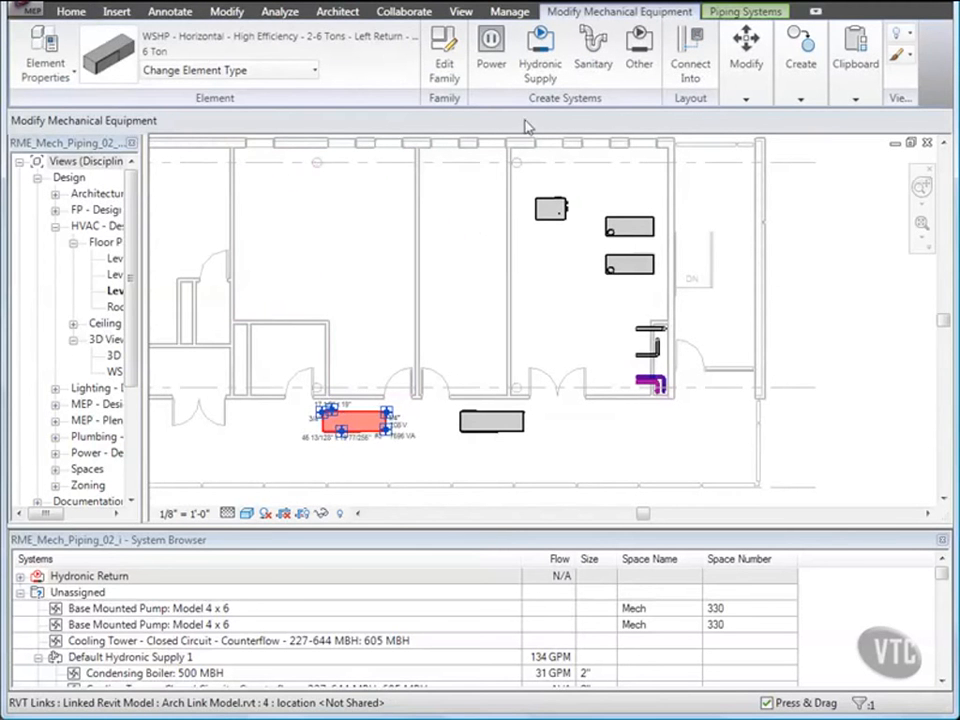
left_click(540, 62)
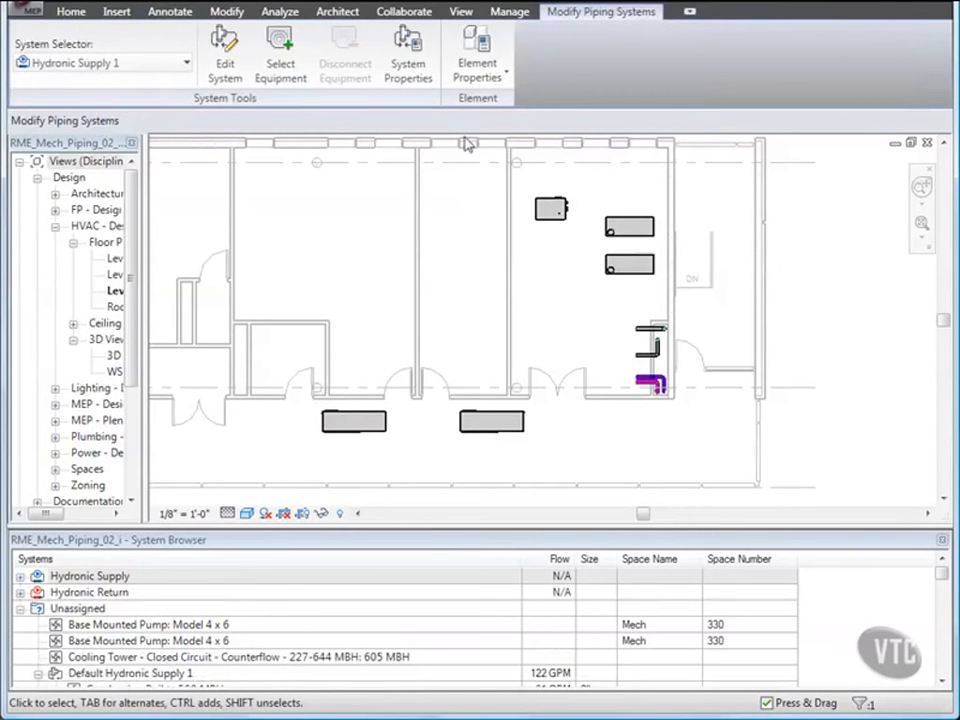
left_click(226, 62)
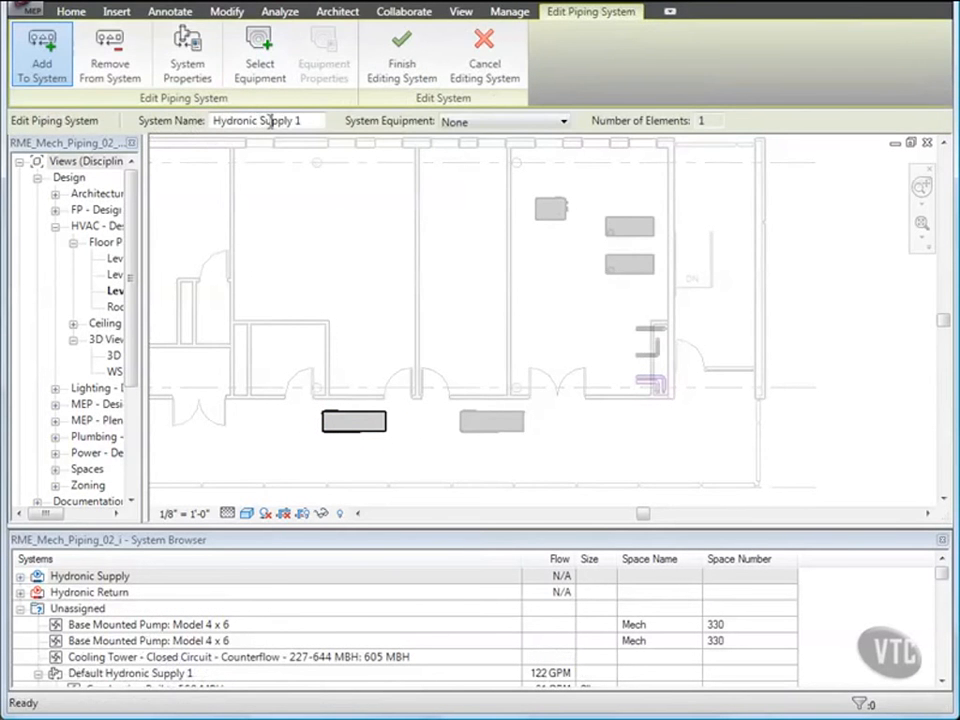
left_click_drag(305, 121, 185, 124)
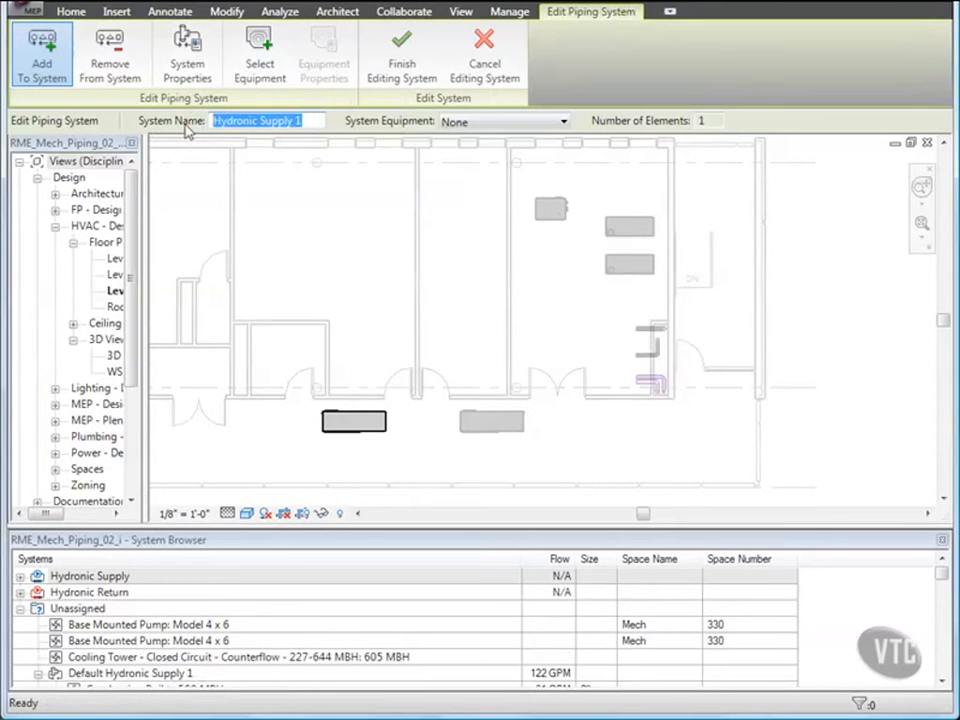
type("CHWS")
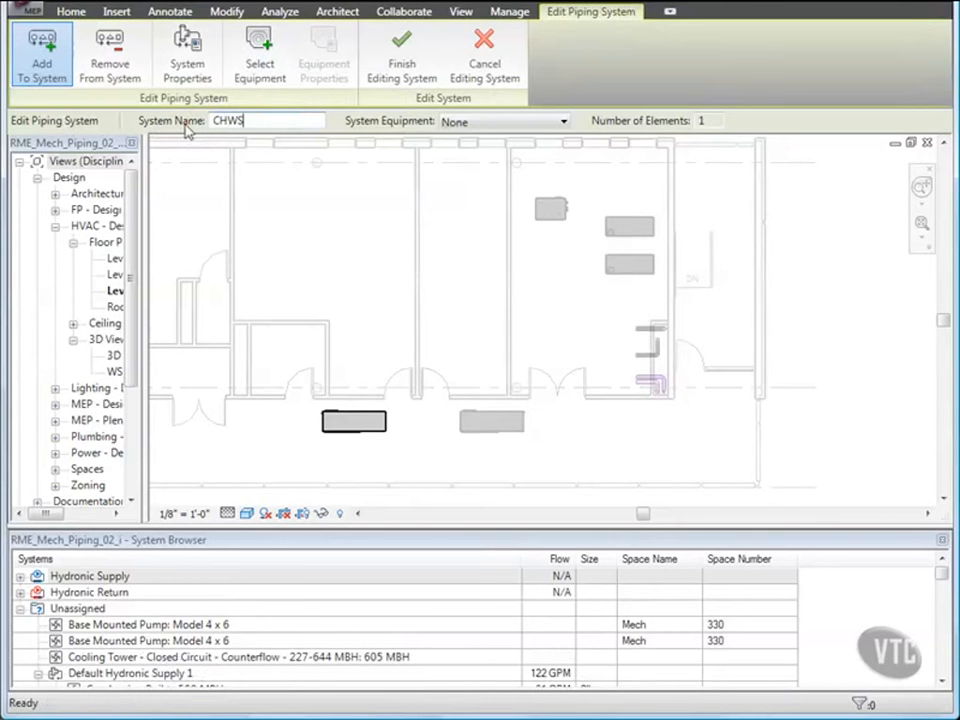
Add the right heat pump and the roof cooling tower, using its Connector 1, to the CHWS system.
left_click(476, 415)
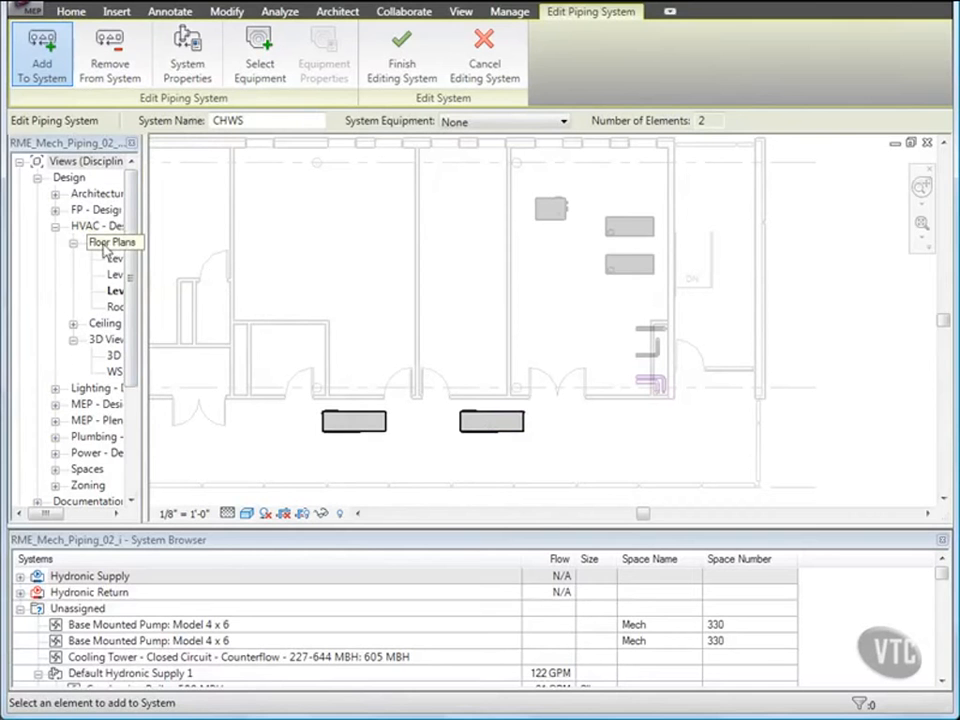
double_click(115, 307)
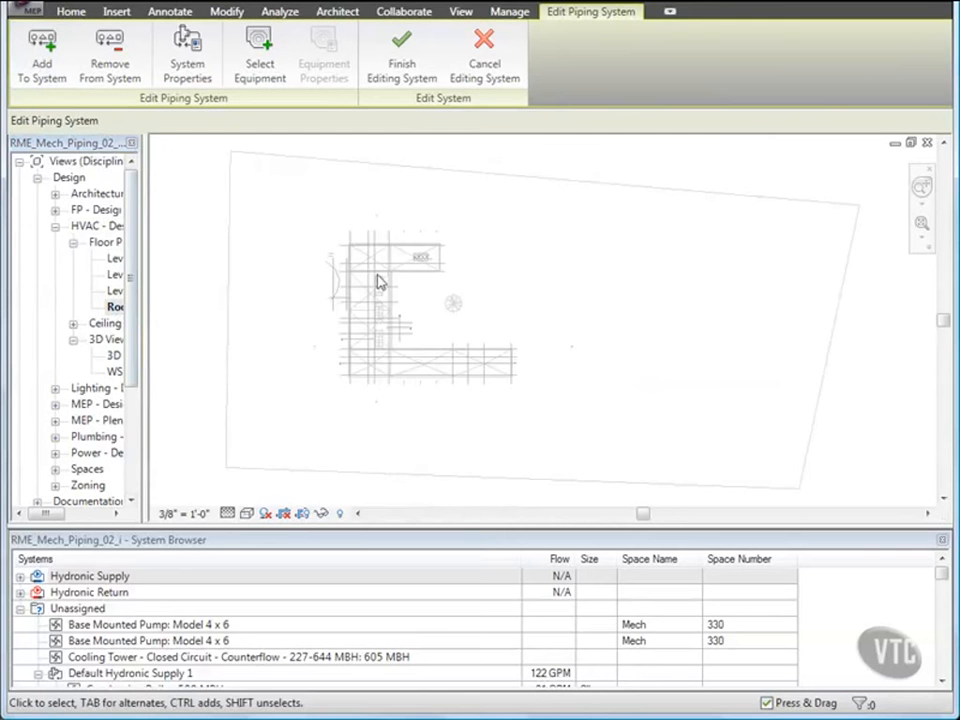
scroll(422, 262, "up", 2)
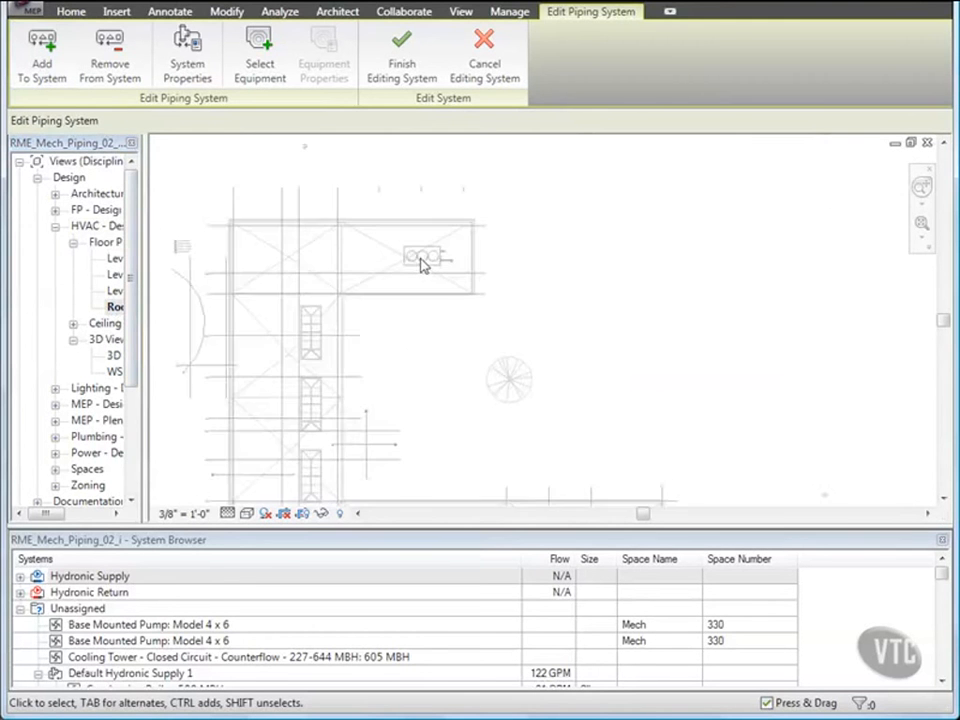
scroll(422, 262, "up", 3)
scroll(422, 263, "up", 2)
middle_click_drag(424, 266, 459, 319)
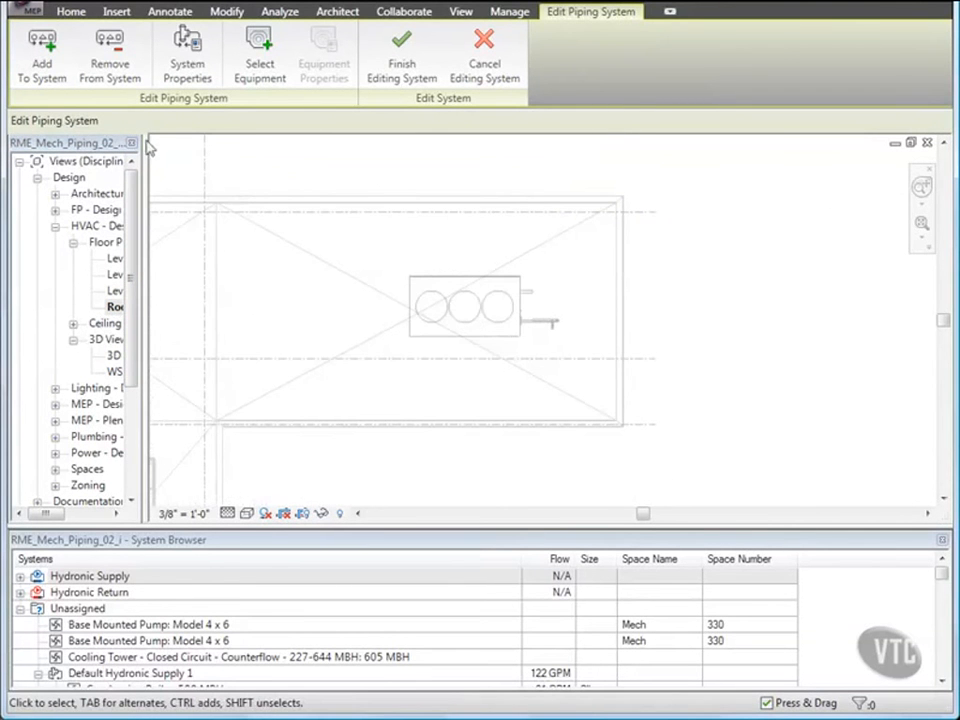
left_click(45, 62)
left_click(427, 285)
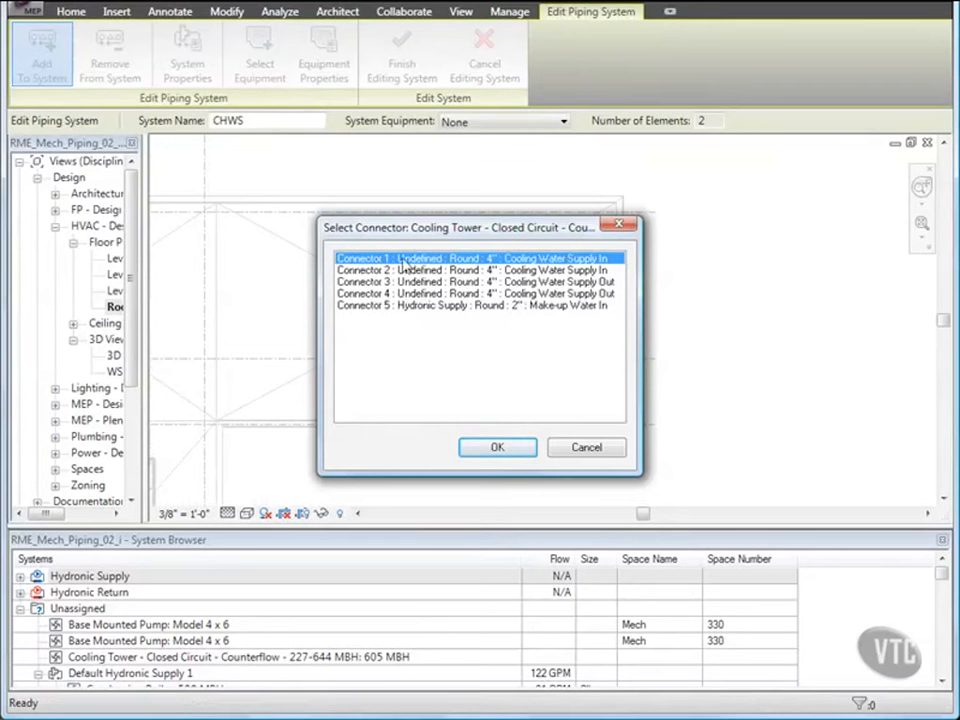
left_click(496, 448)
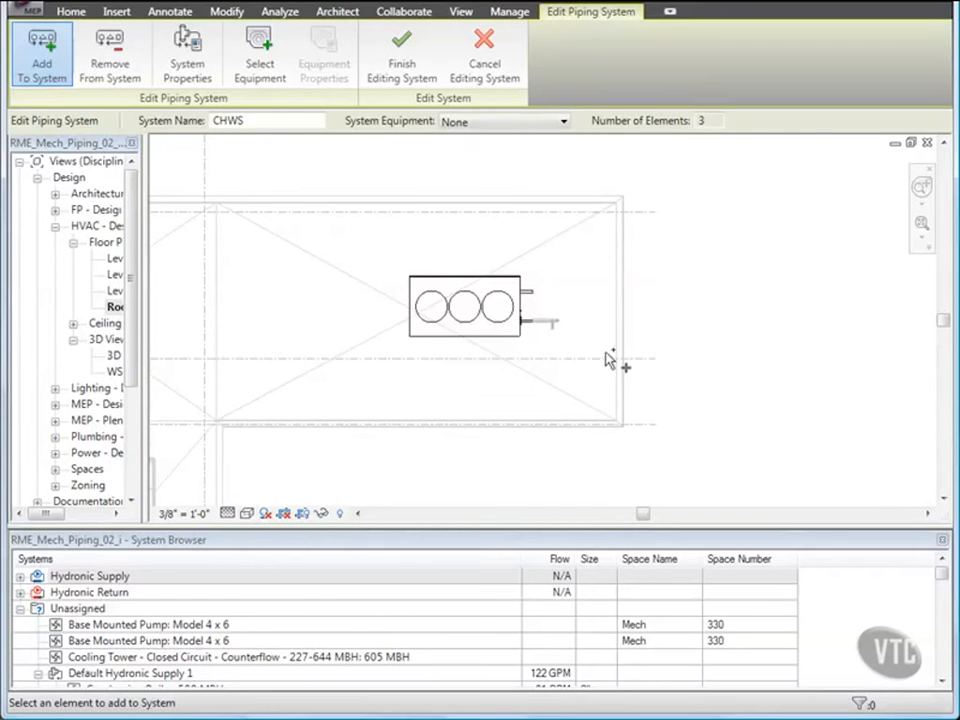
left_click(926, 143)
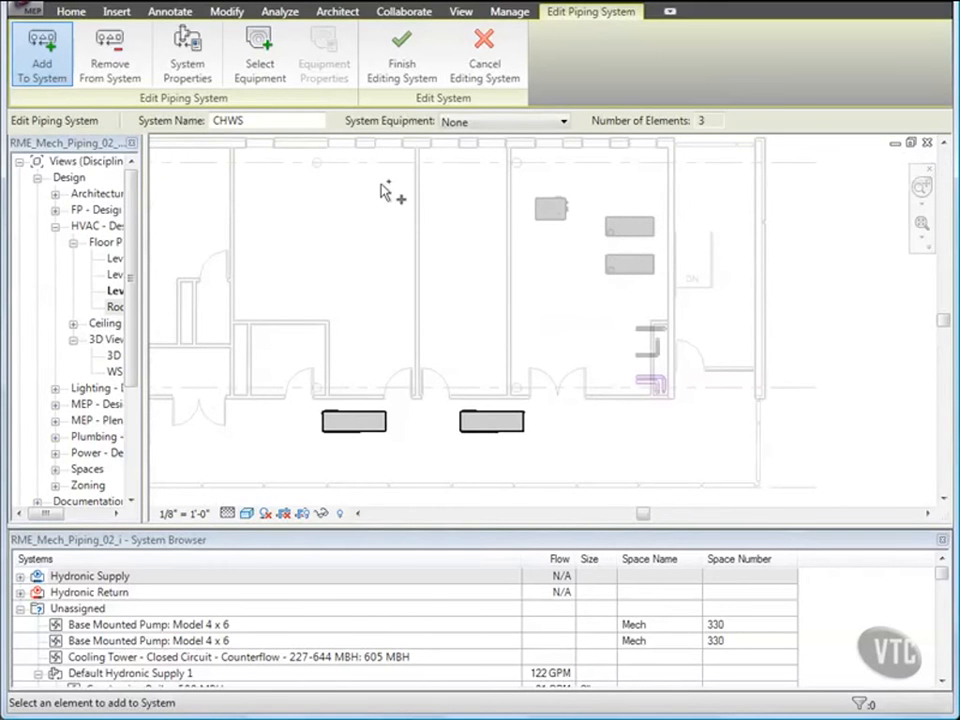
Assign the condensing boiler as the CHWS system equipment and finish editing the system.
left_click(259, 64)
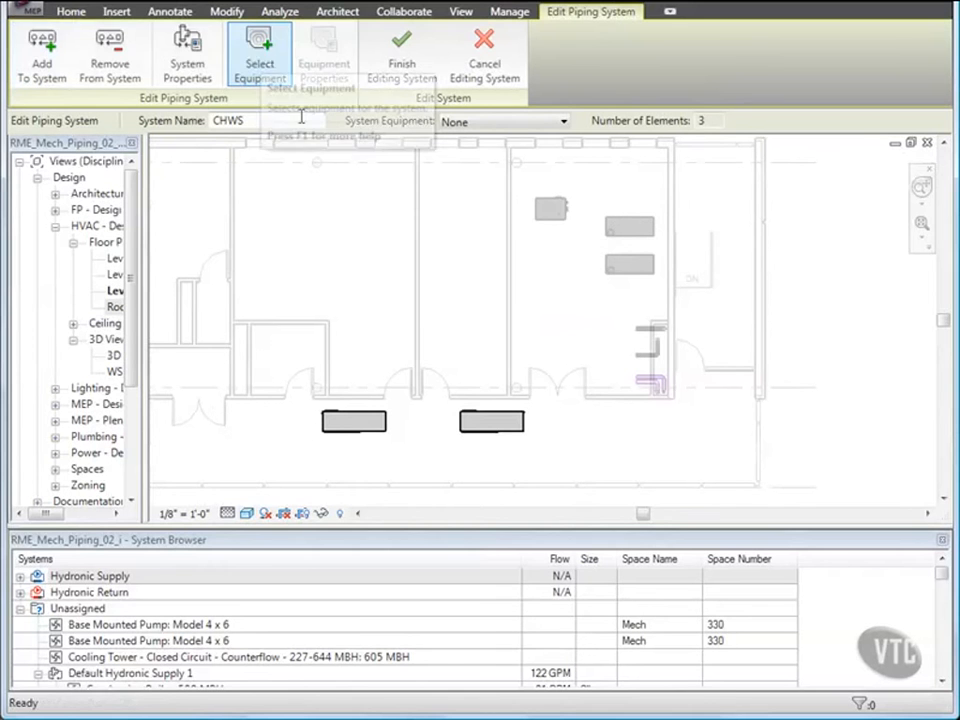
left_click(548, 211)
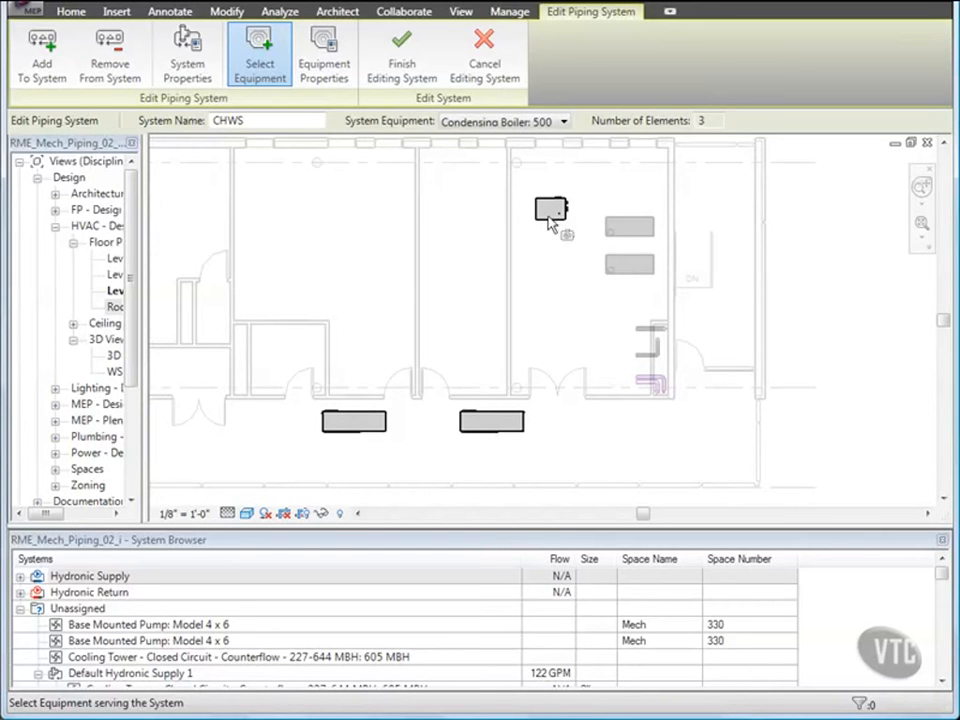
left_click(405, 68)
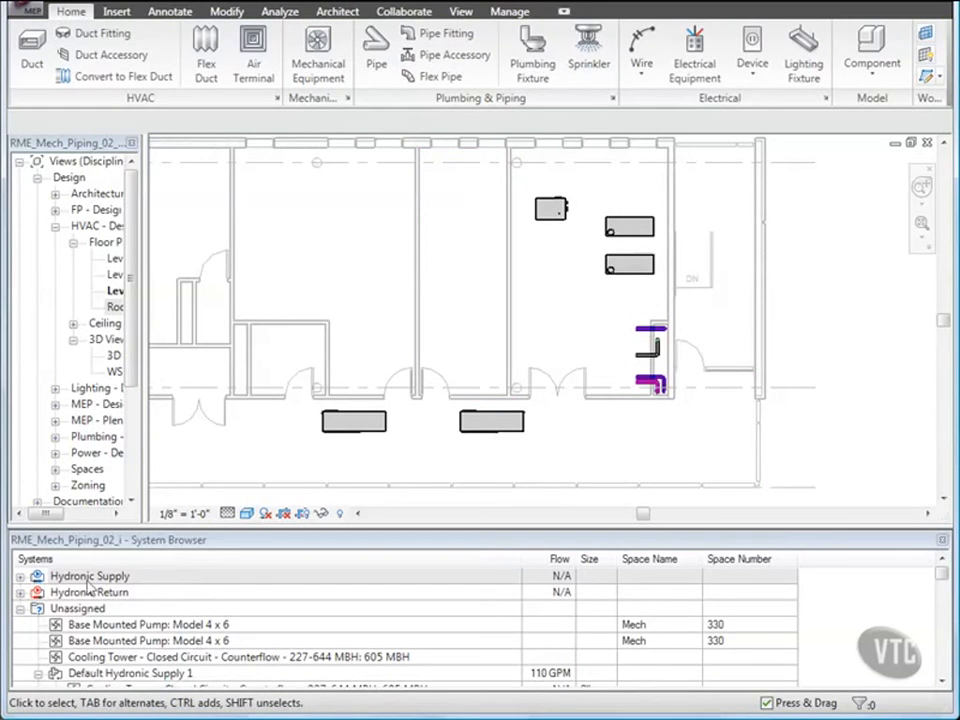
Expand the Hydronic Supply and Hydronic Return systems in the System Browser to review their components.
left_click(20, 577)
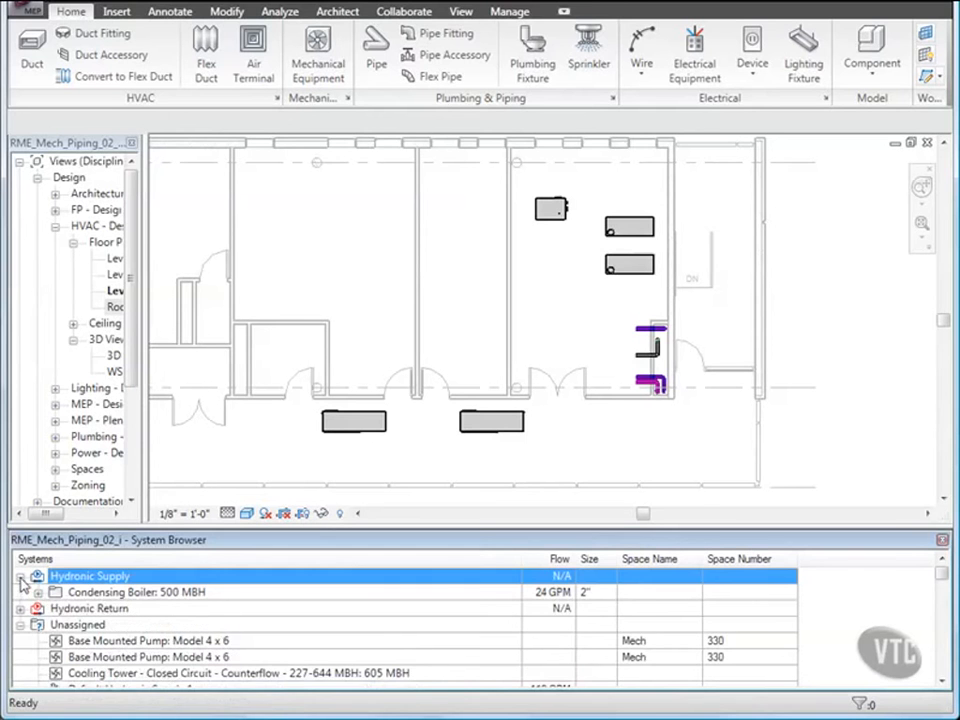
left_click(38, 593)
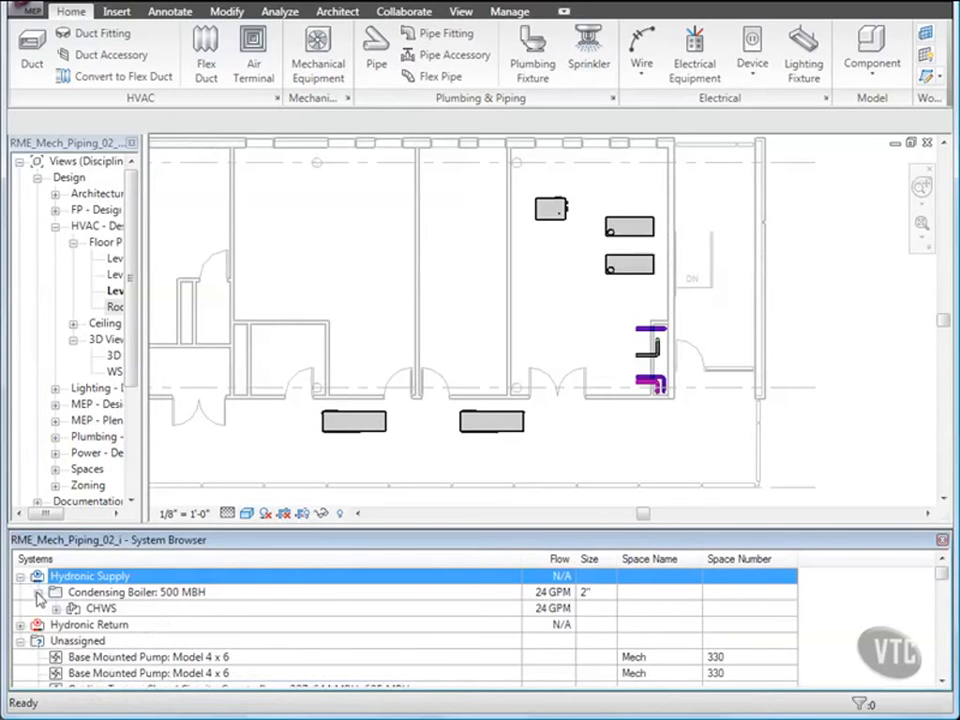
right_click(92, 587)
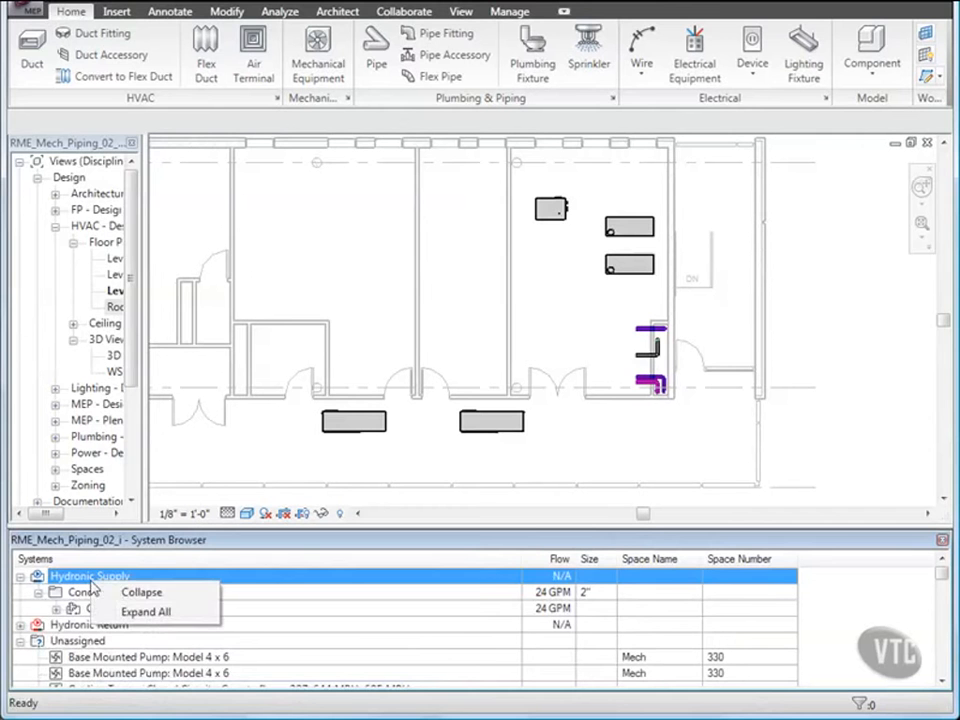
left_click(130, 612)
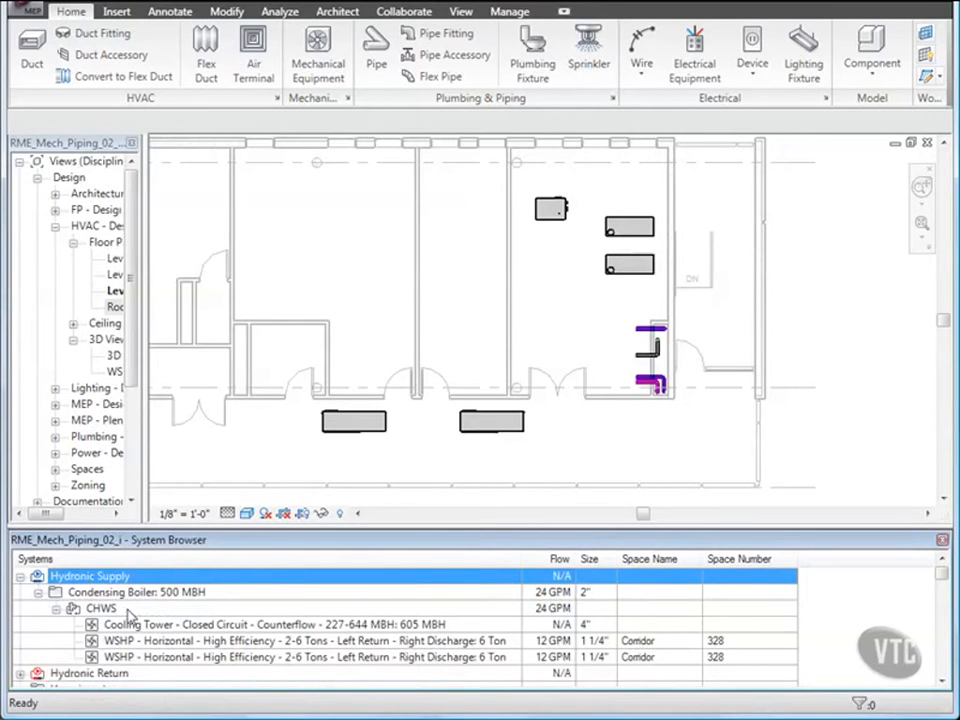
scroll(130, 614, "down", 2)
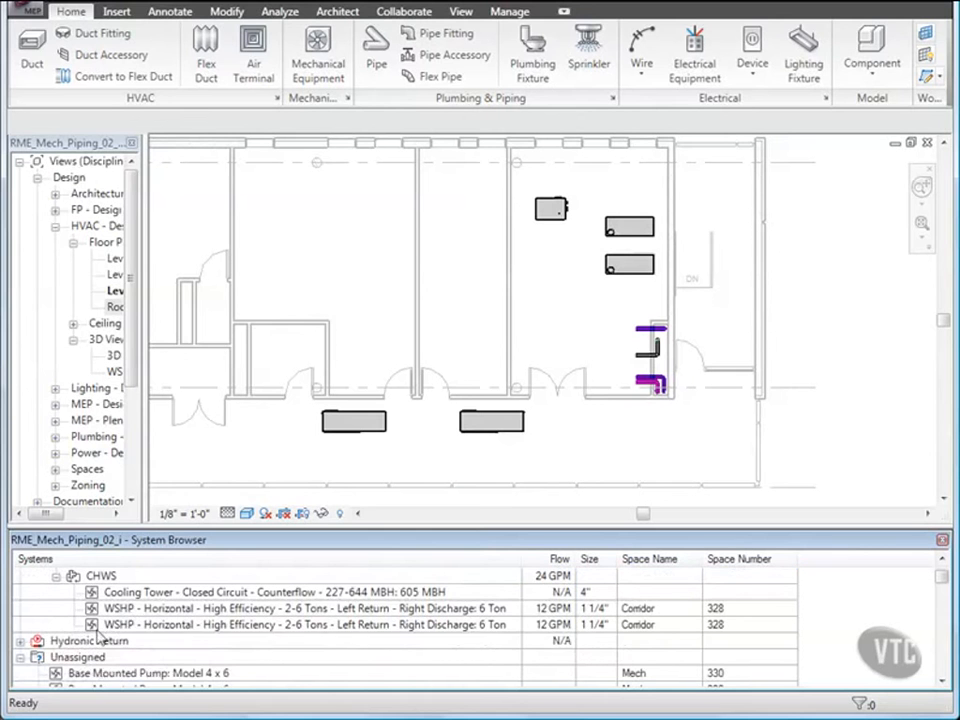
right_click(82, 642)
left_click(130, 672)
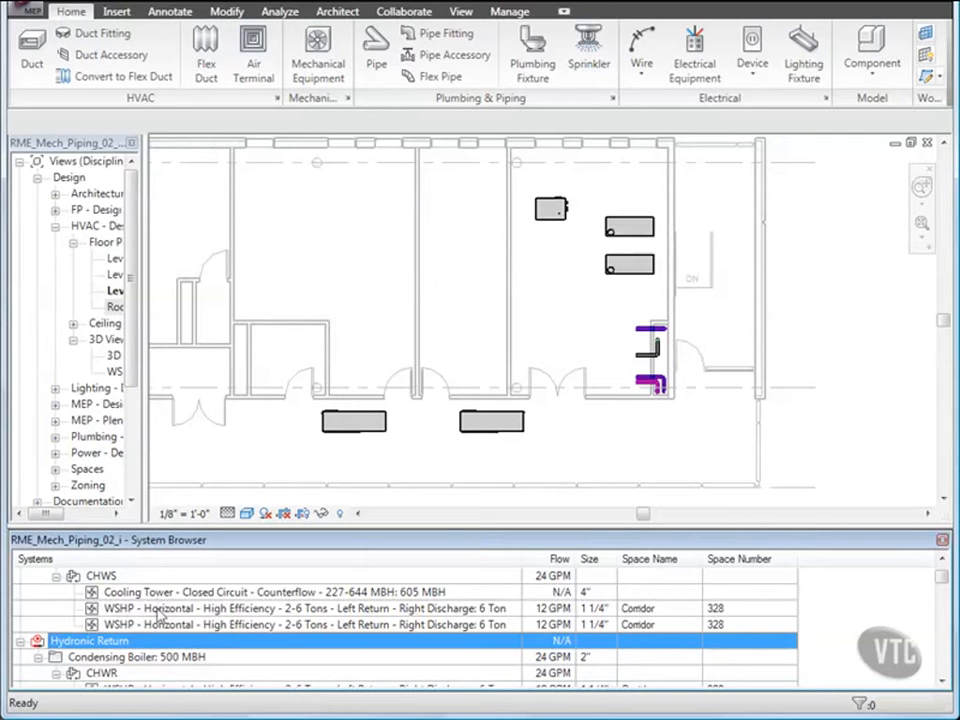
scroll(170, 618, "down", 1)
scroll(172, 620, "down", 2)
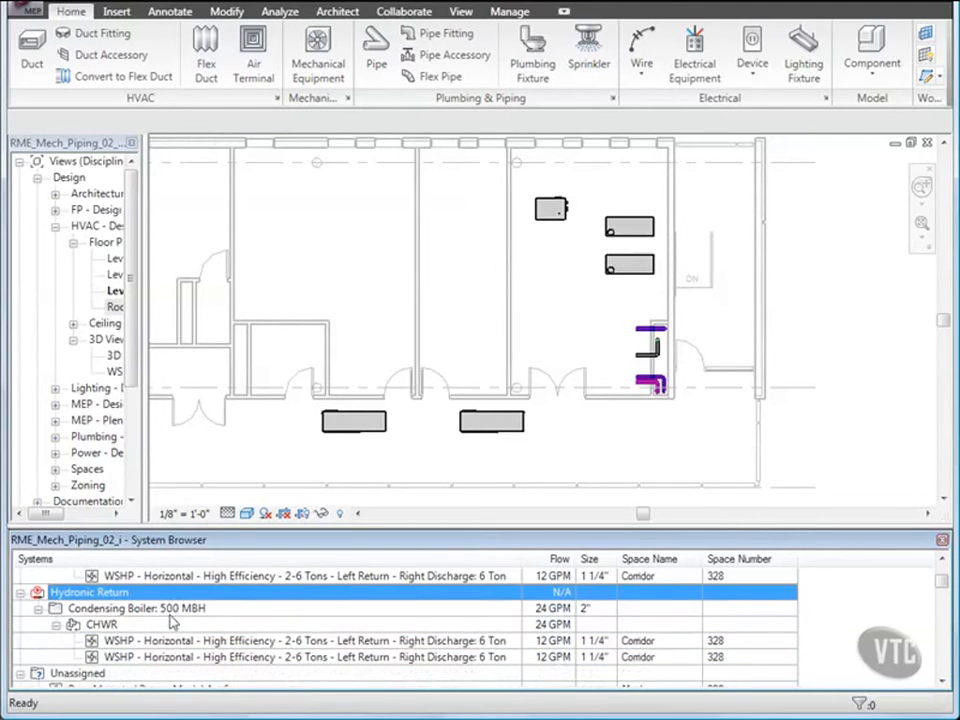
scroll(172, 621, "up", 4)
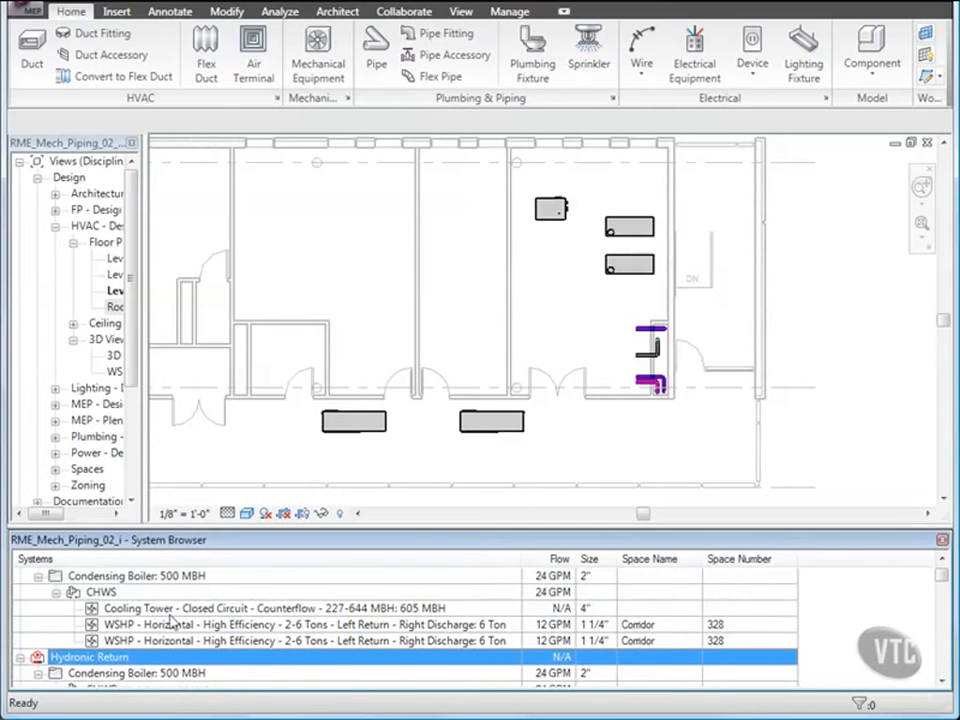
right_click(105, 593)
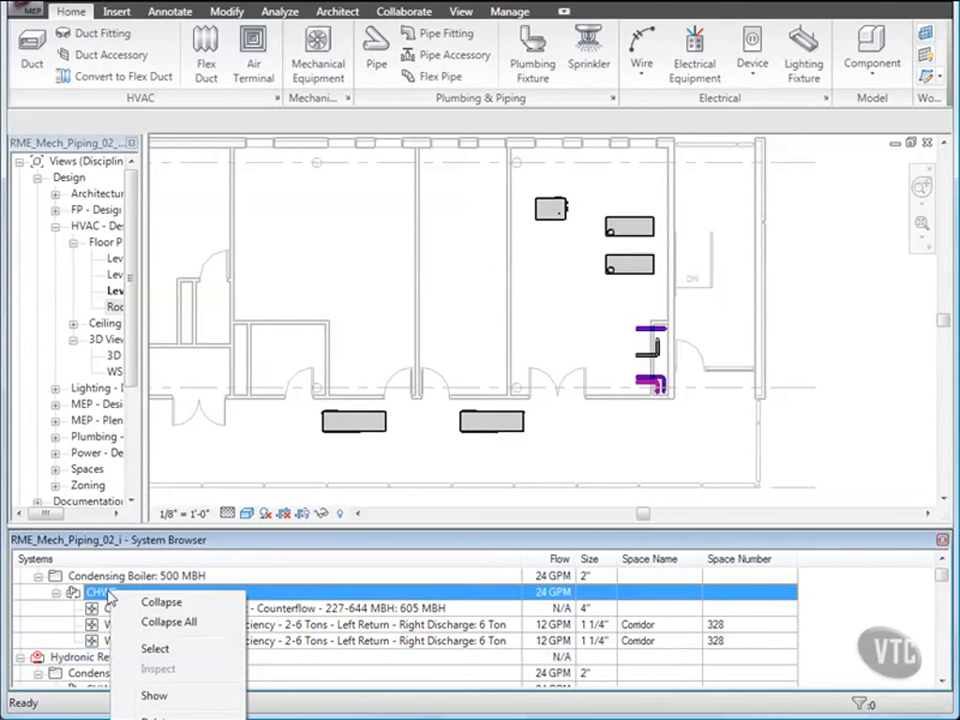
Select the CHWS system components and add the Fluid Type and Fluid Temperature columns to the System Browser.
left_click(158, 648)
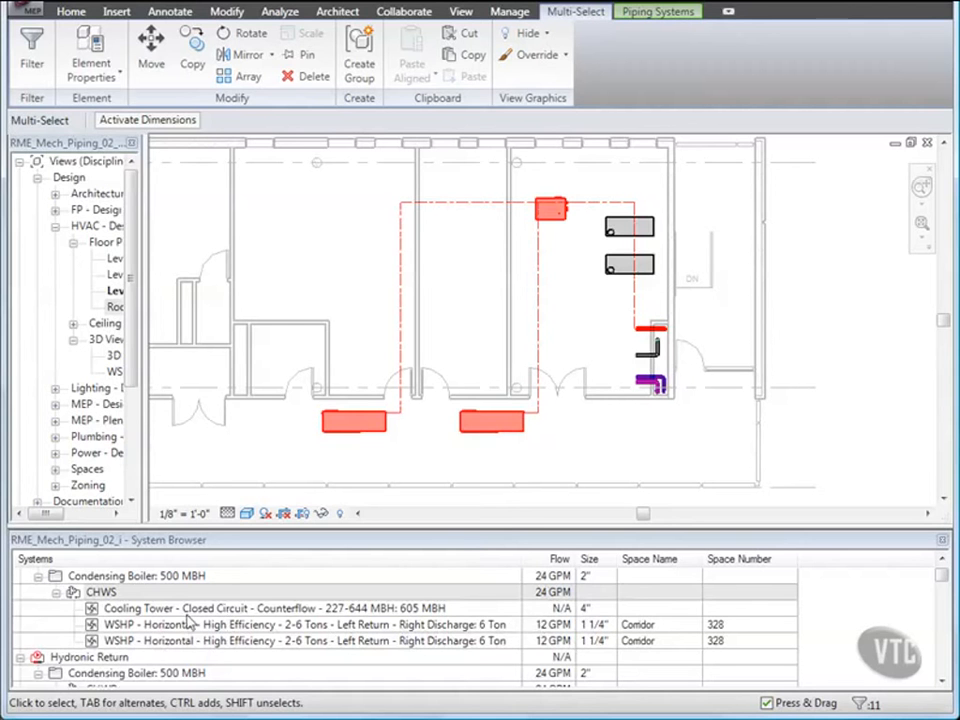
right_click(57, 563)
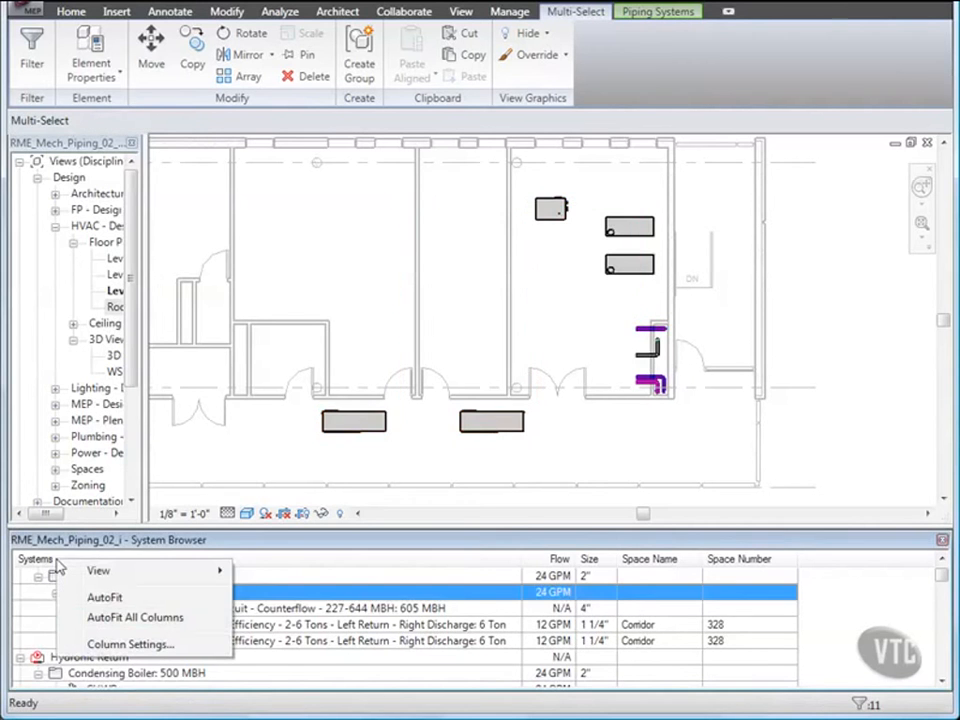
left_click(98, 644)
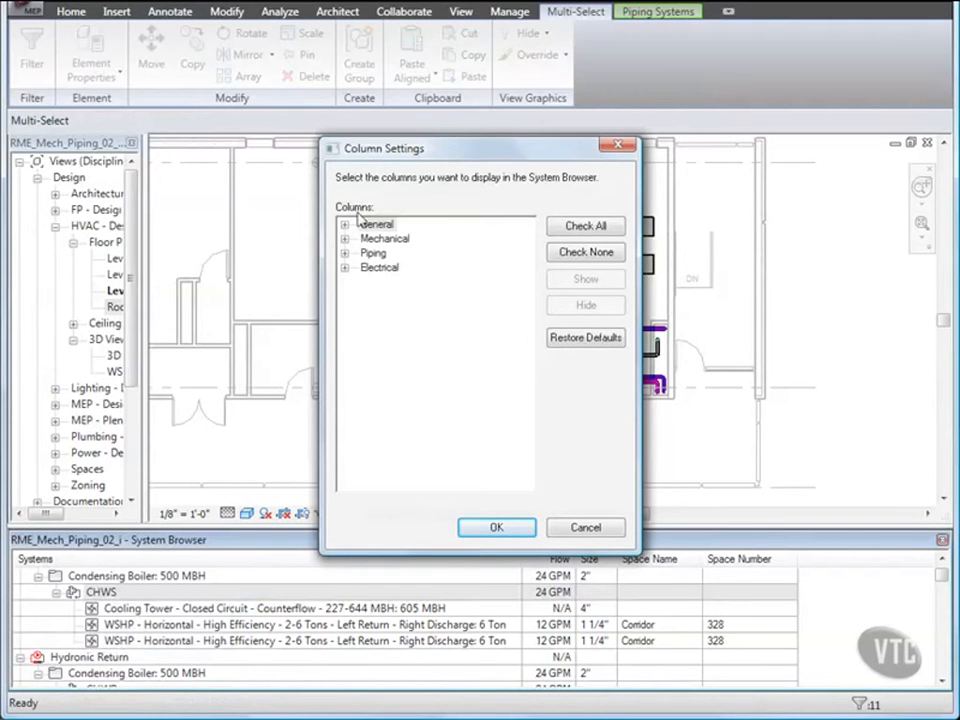
left_click(344, 254)
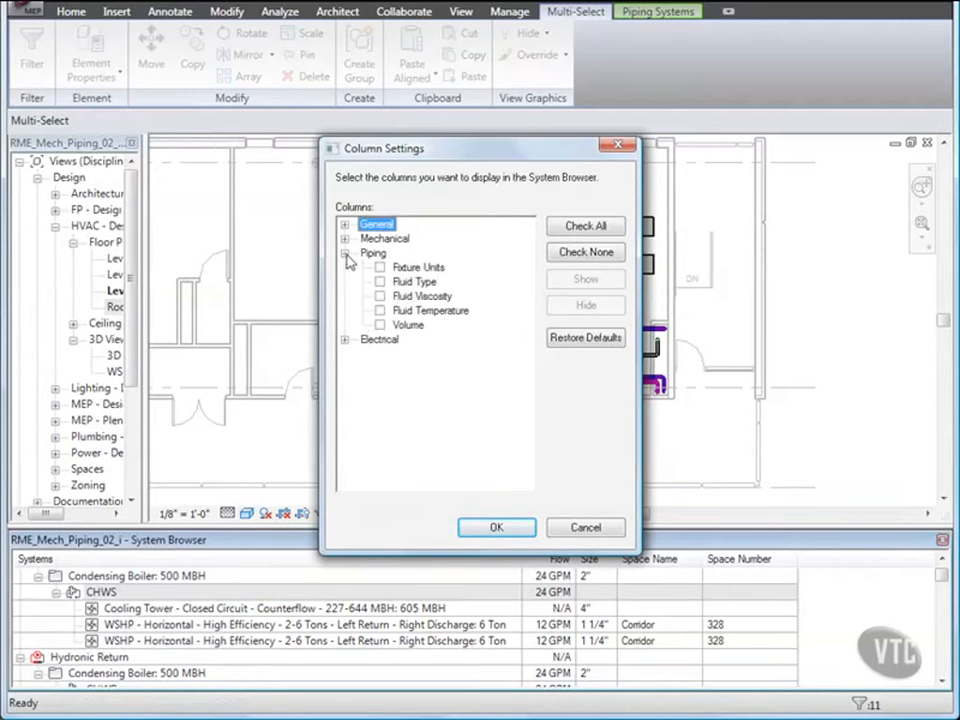
left_click(380, 282)
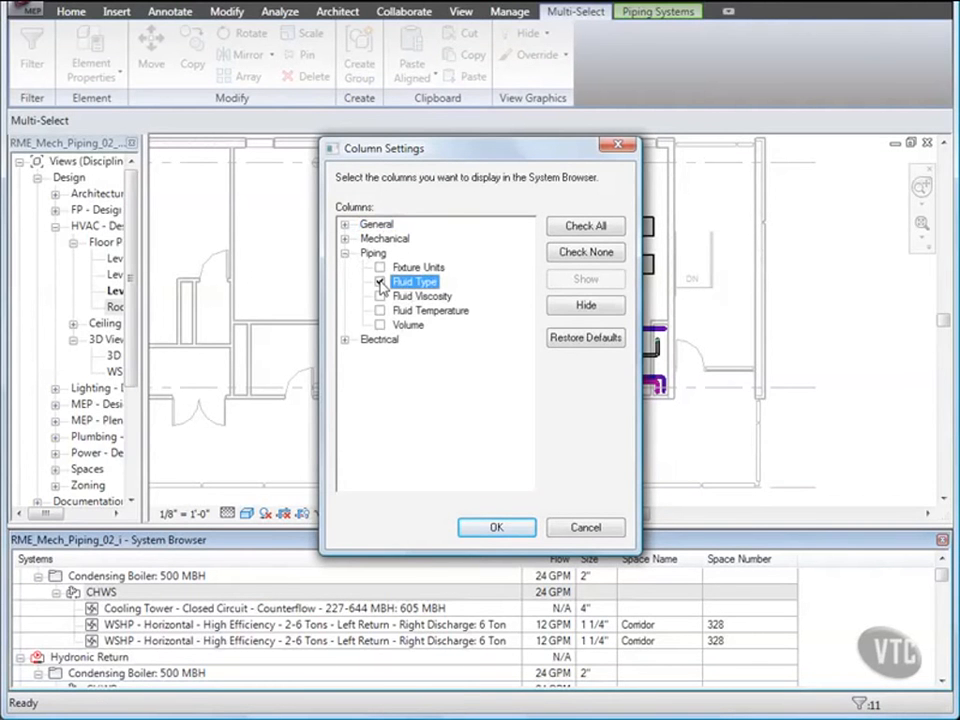
left_click(380, 311)
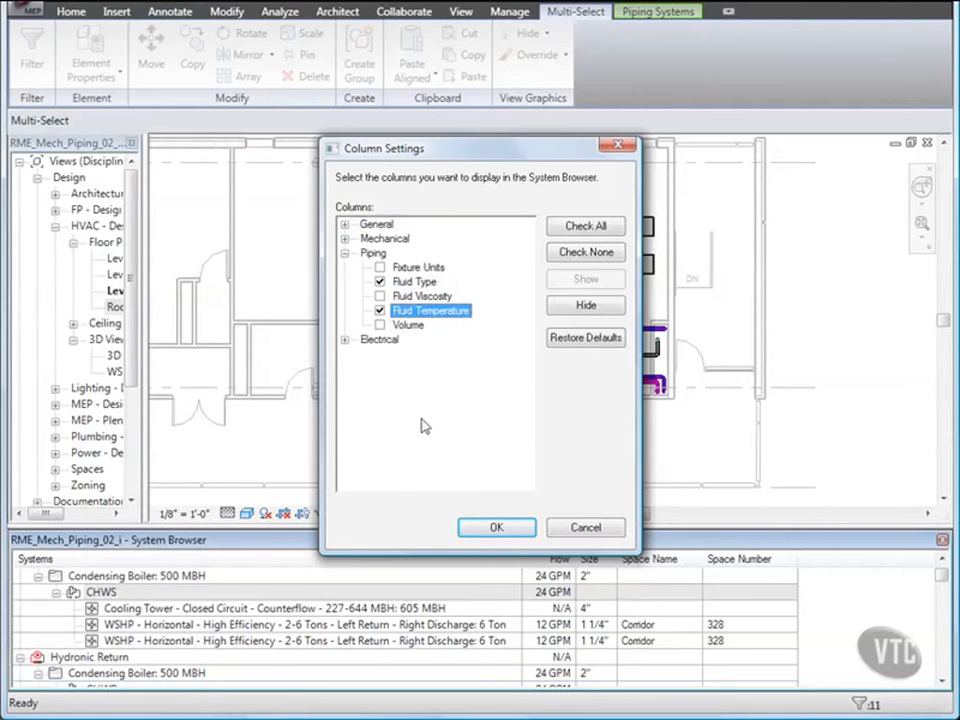
key("Return")
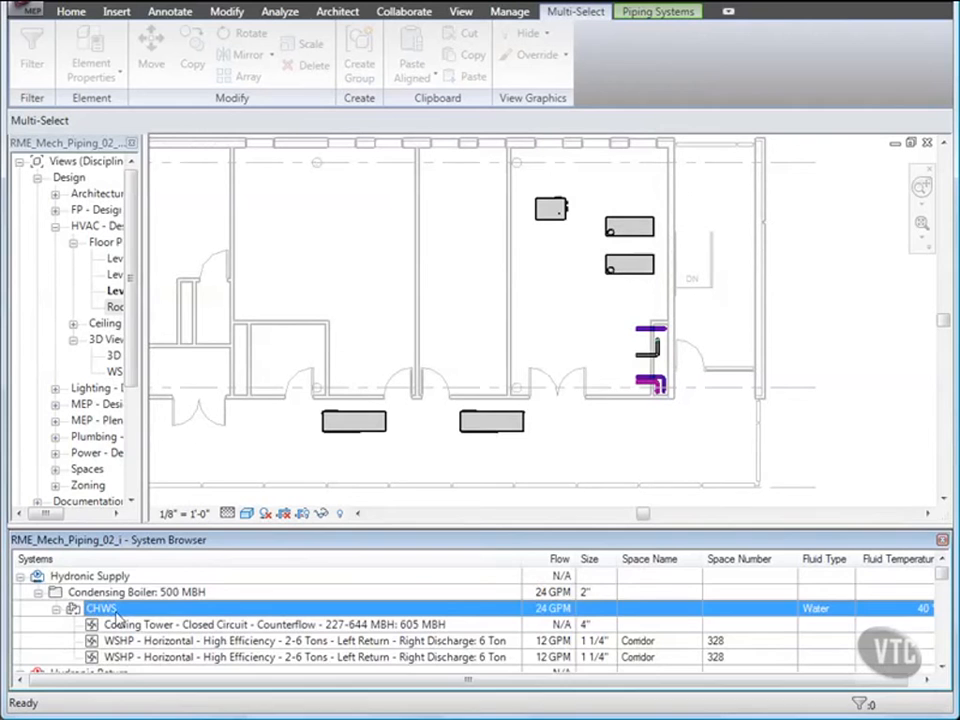
Set the water flow of the first heat pump listed under CHWS to 18 GPM.
left_click(551, 643)
scroll(551, 643, "down", 1)
scroll(530, 640, "down", 1)
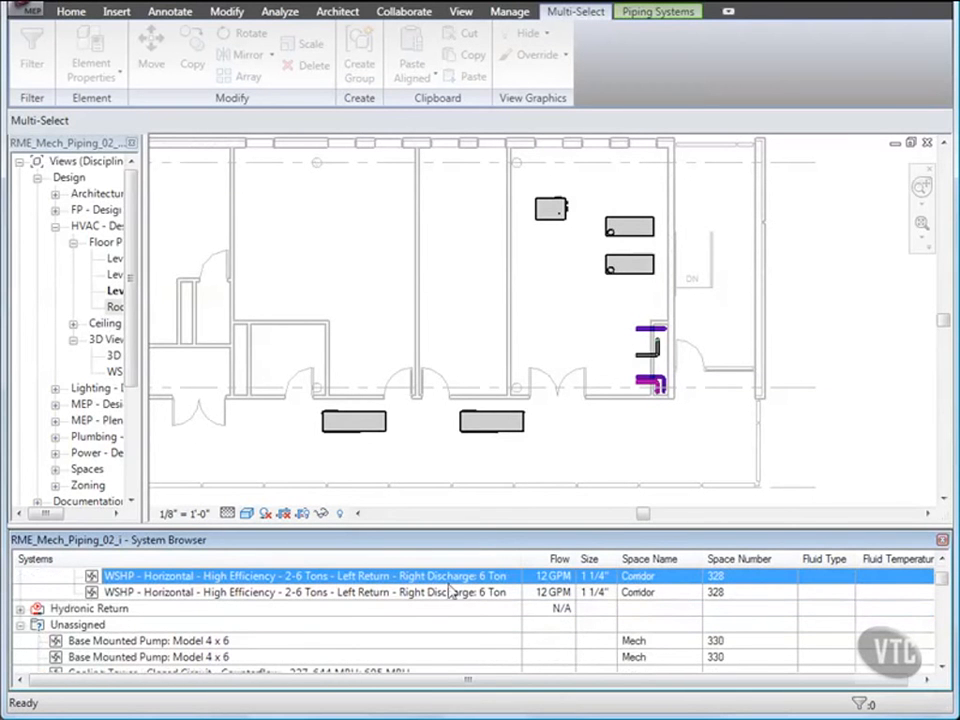
right_click(541, 586)
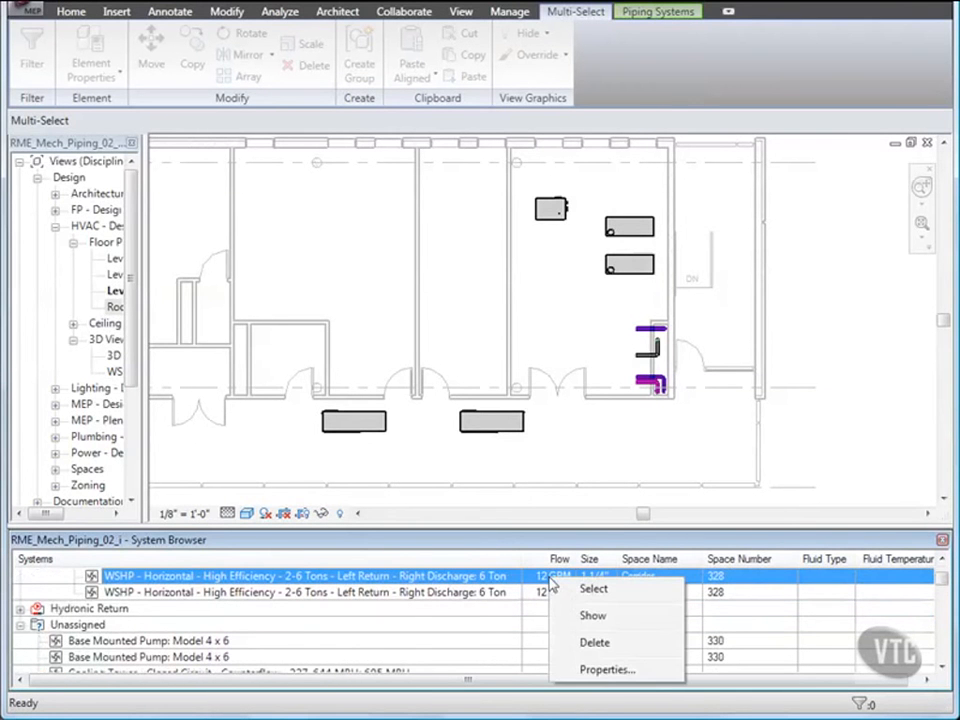
left_click(602, 670)
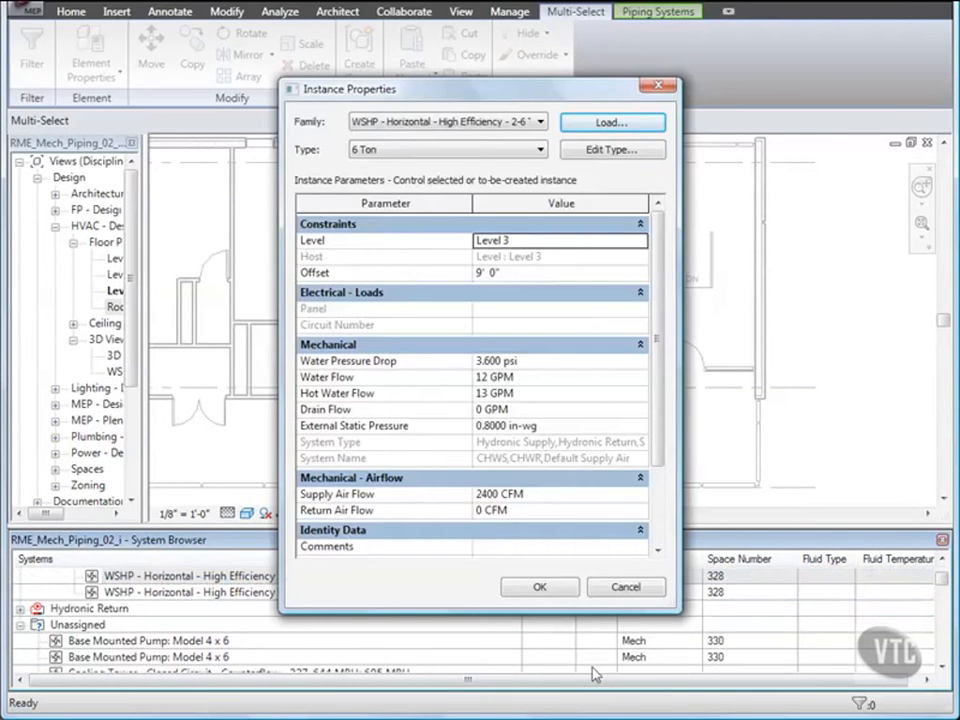
left_click(483, 377)
key("BackSpace")
type("8")
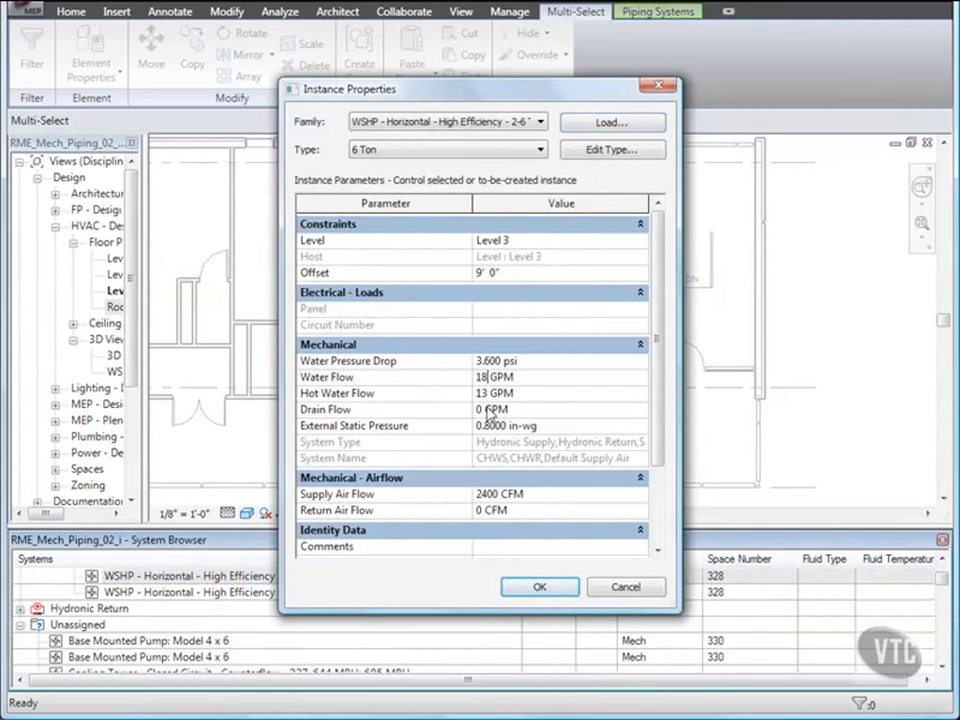
left_click(540, 589)
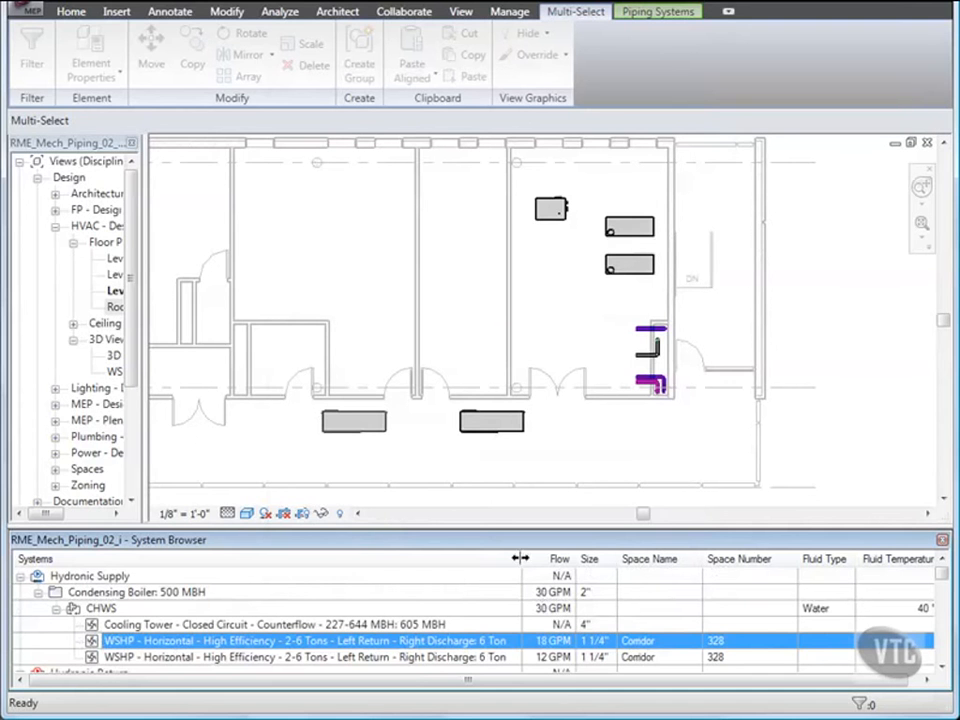
Close the RME_Mech_Piping_02_i project without saving changes.
left_click(23, 15)
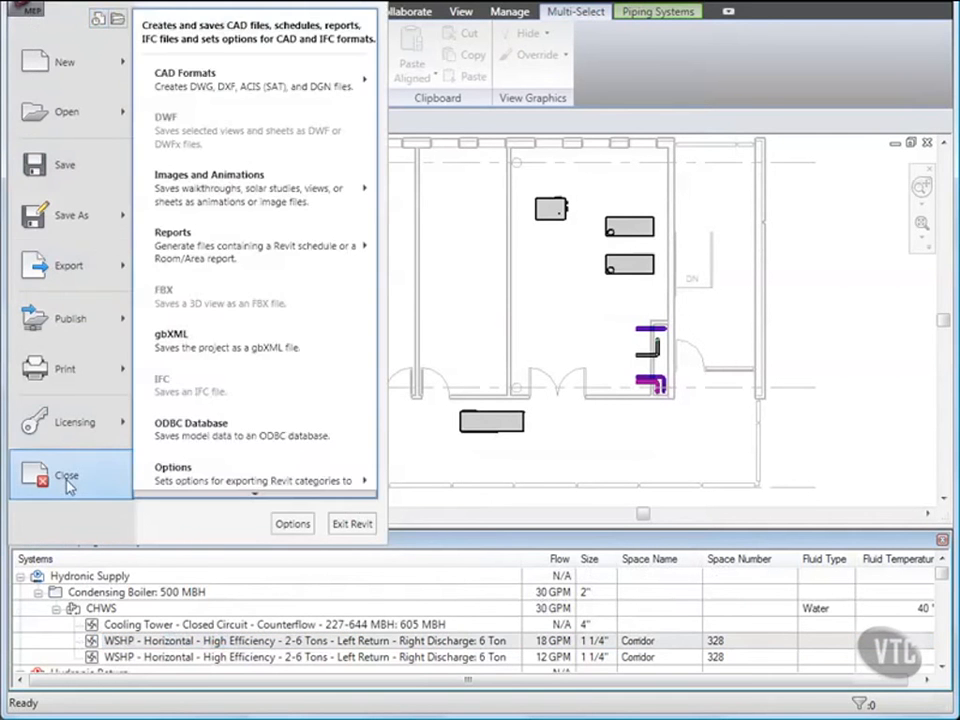
left_click(64, 478)
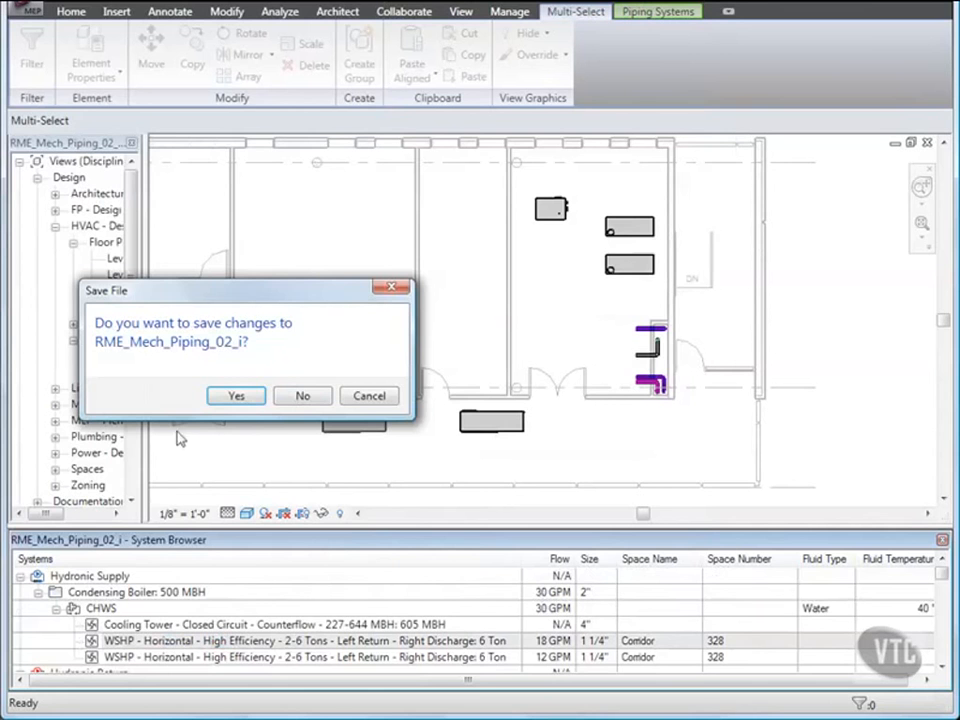
left_click(303, 395)
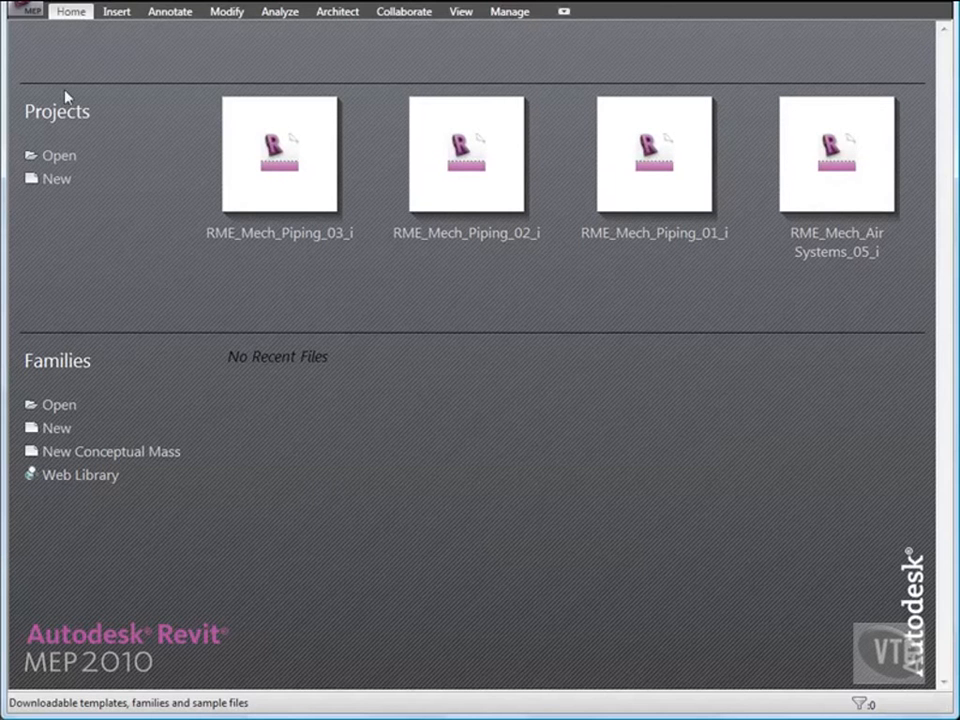
Open the project RME_Mech_Piping_03_i from the 02_Mechanical Systems folder.
left_click(30, 15)
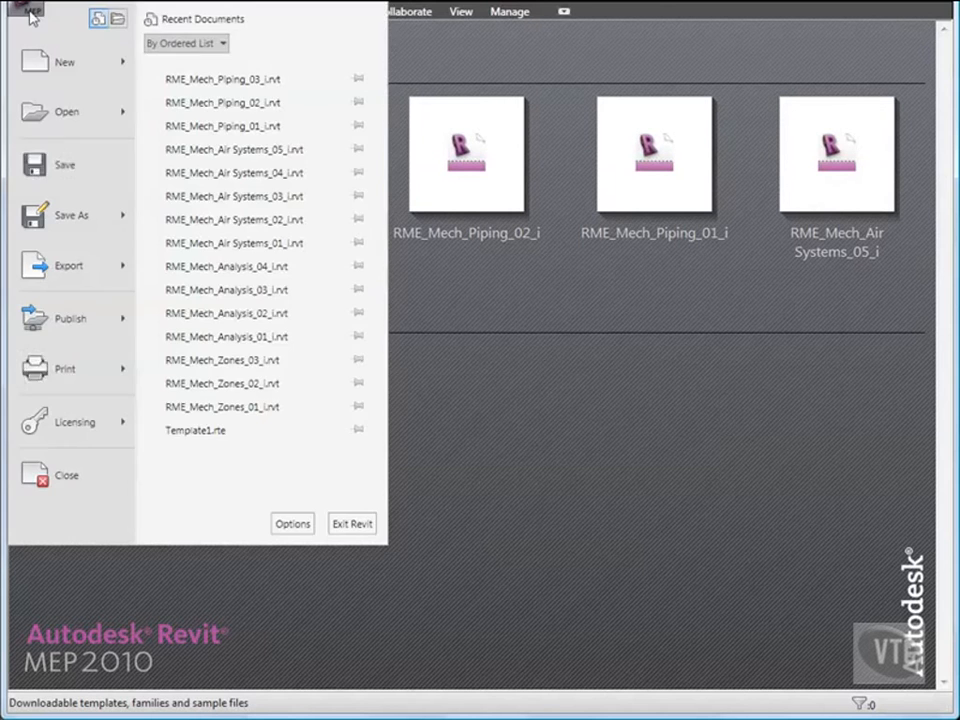
left_click(64, 119)
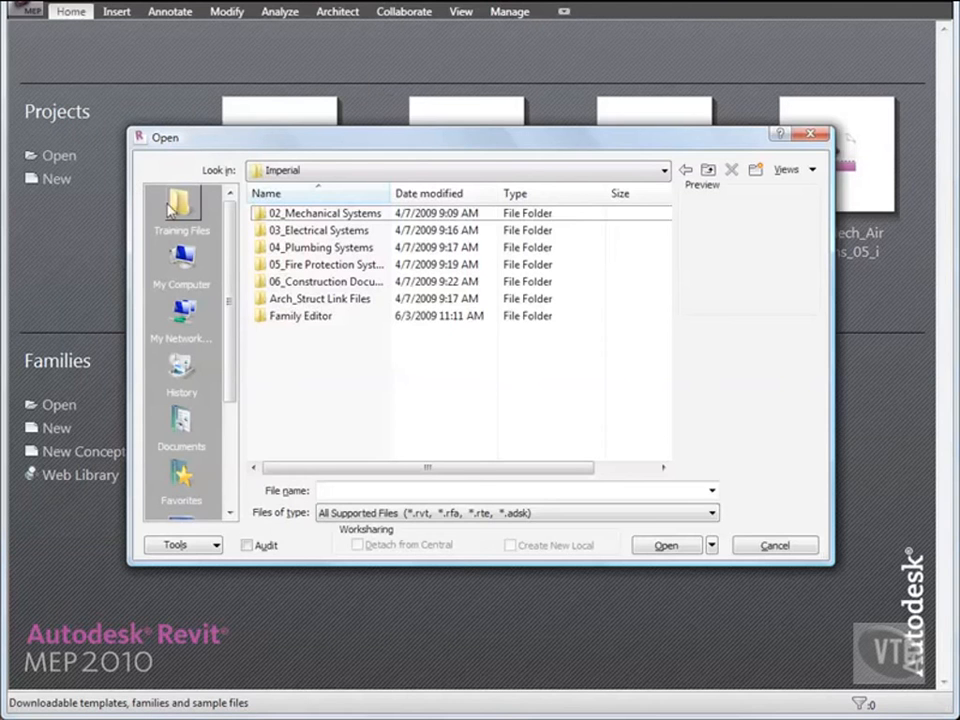
double_click(338, 215)
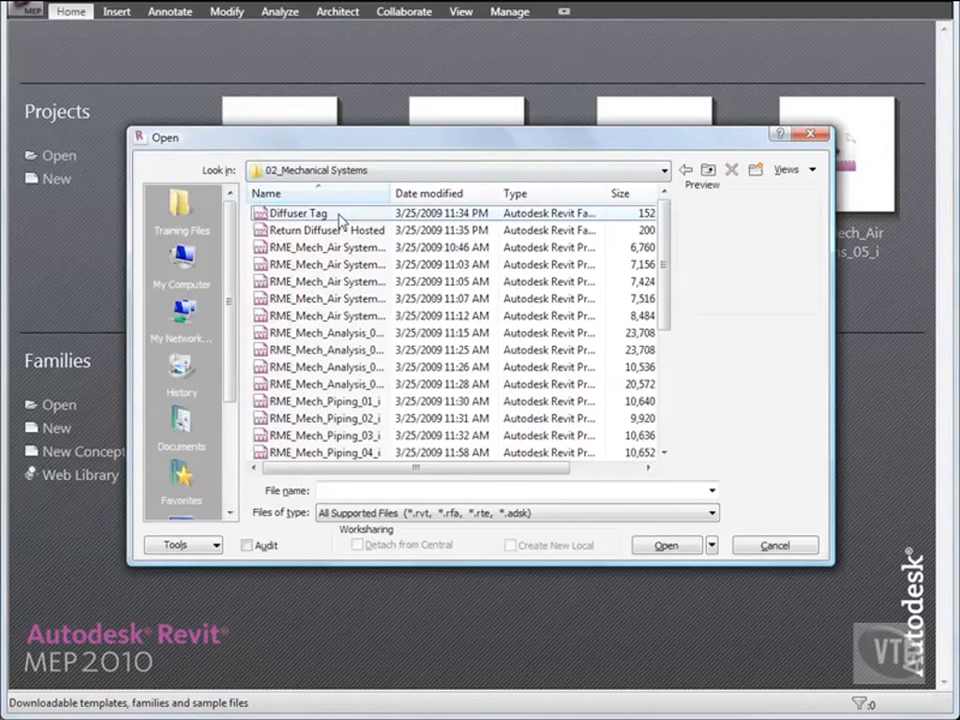
double_click(389, 195)
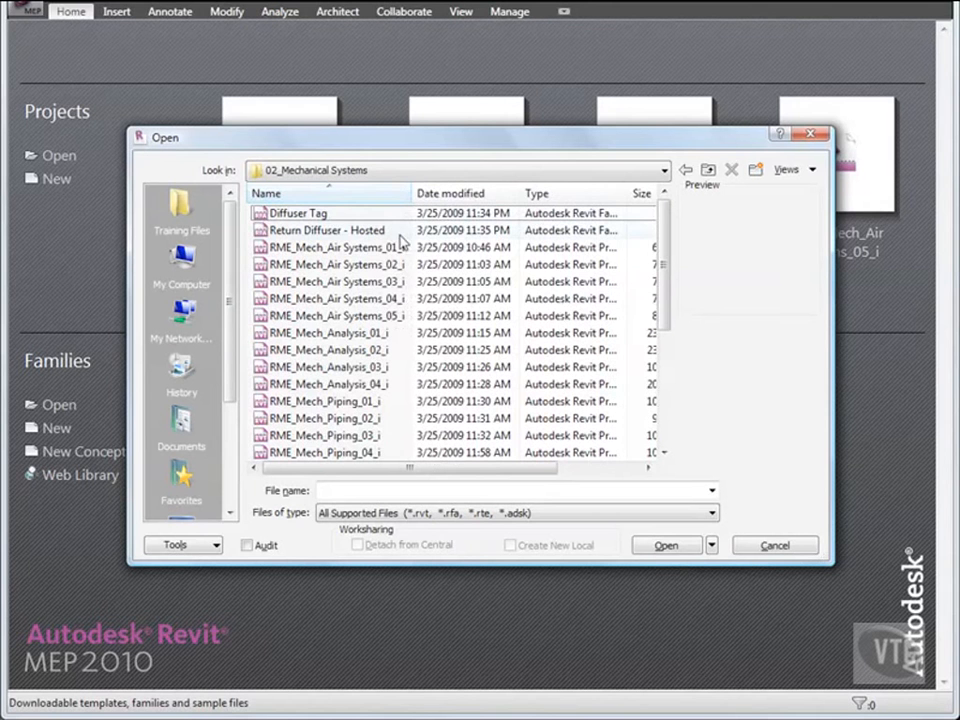
scroll(400, 240, "down", 4)
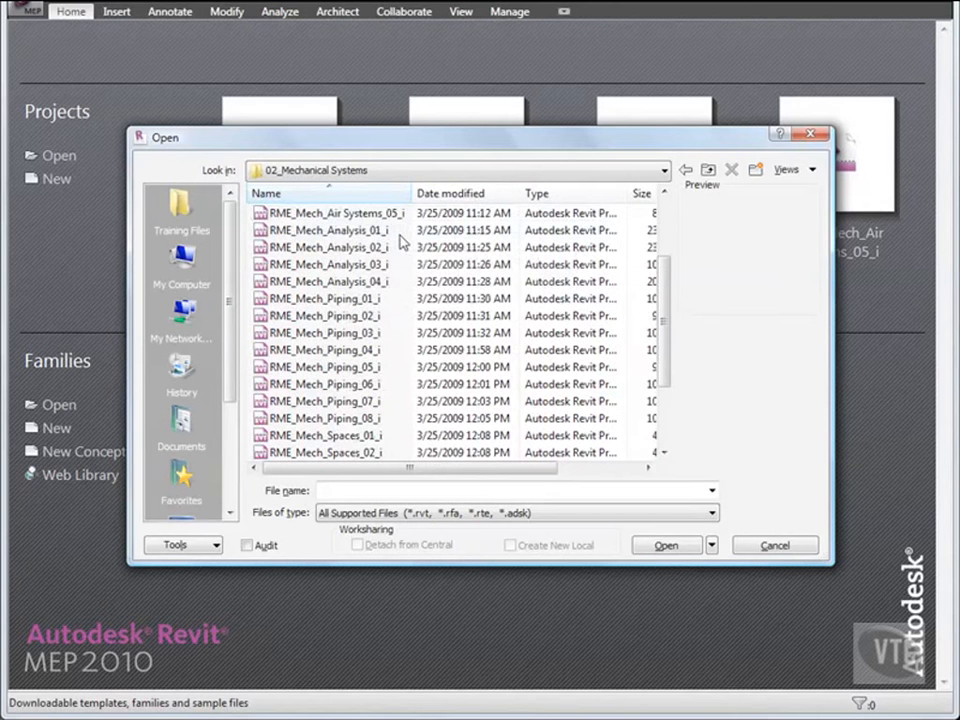
double_click(340, 282)
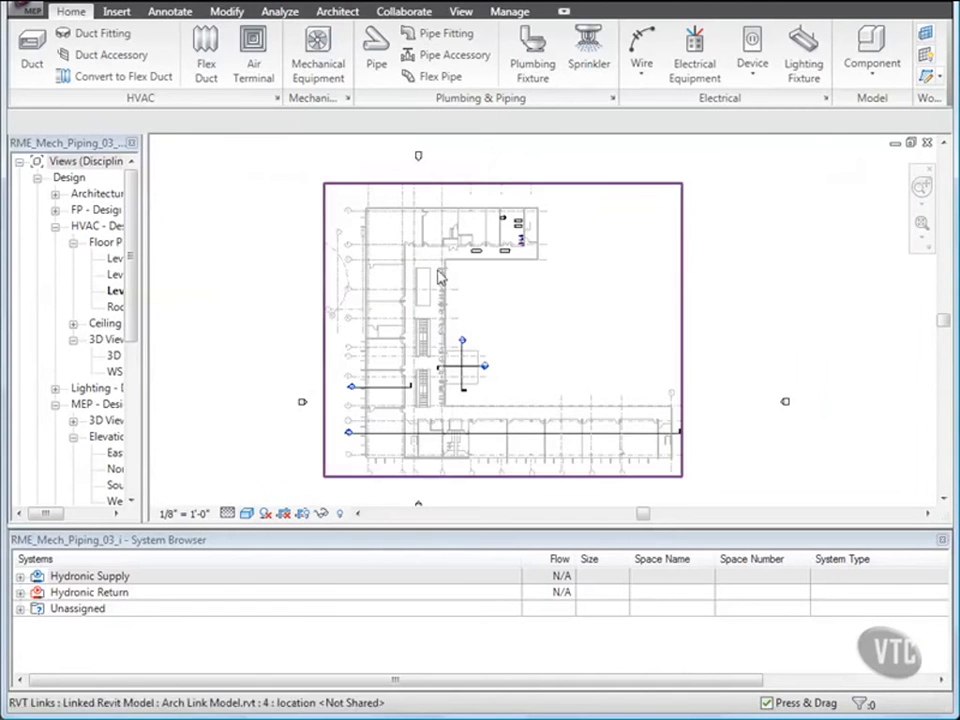
Start Generate Layout on the upper heat pump for the CHWR system.
left_click(476, 254)
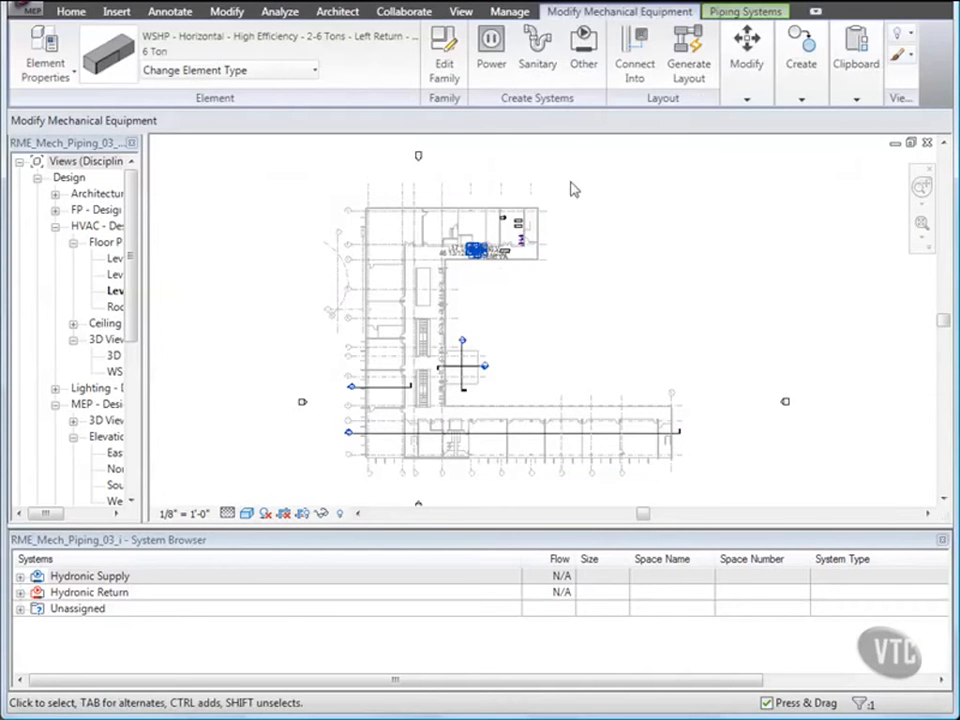
left_click(690, 70)
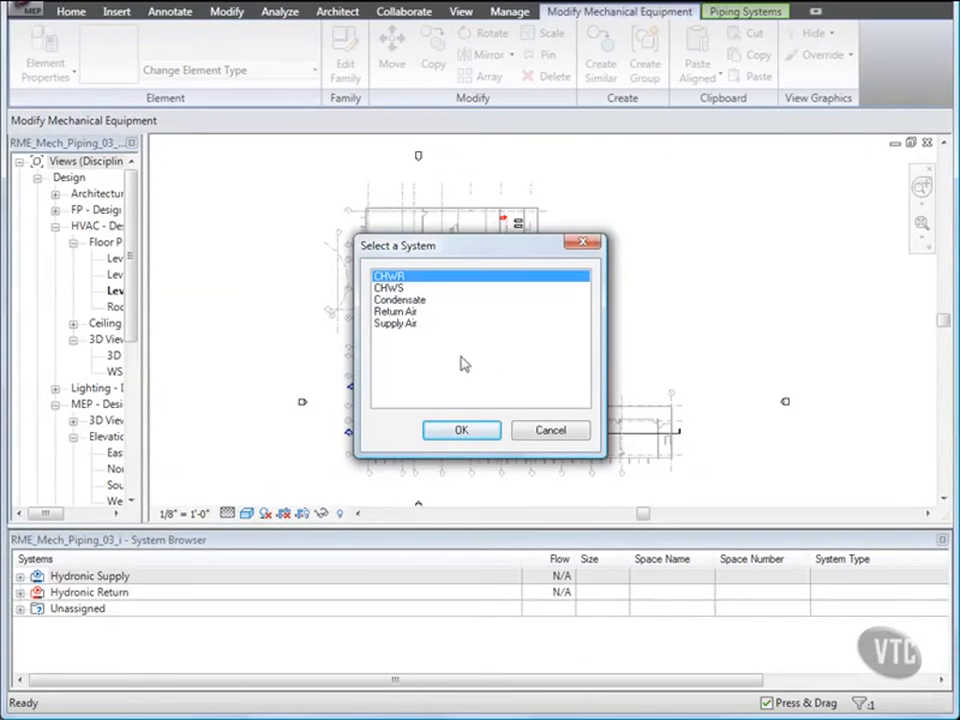
left_click(462, 430)
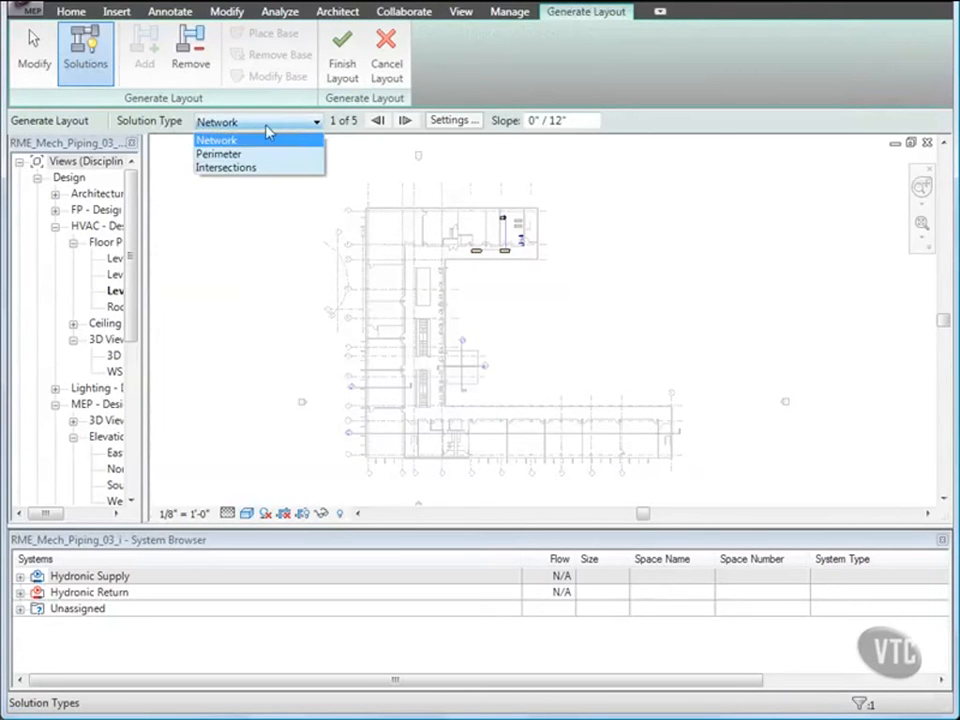
Set the layout solution type to Perimeter with an inset of 1' 6".
left_click(242, 154)
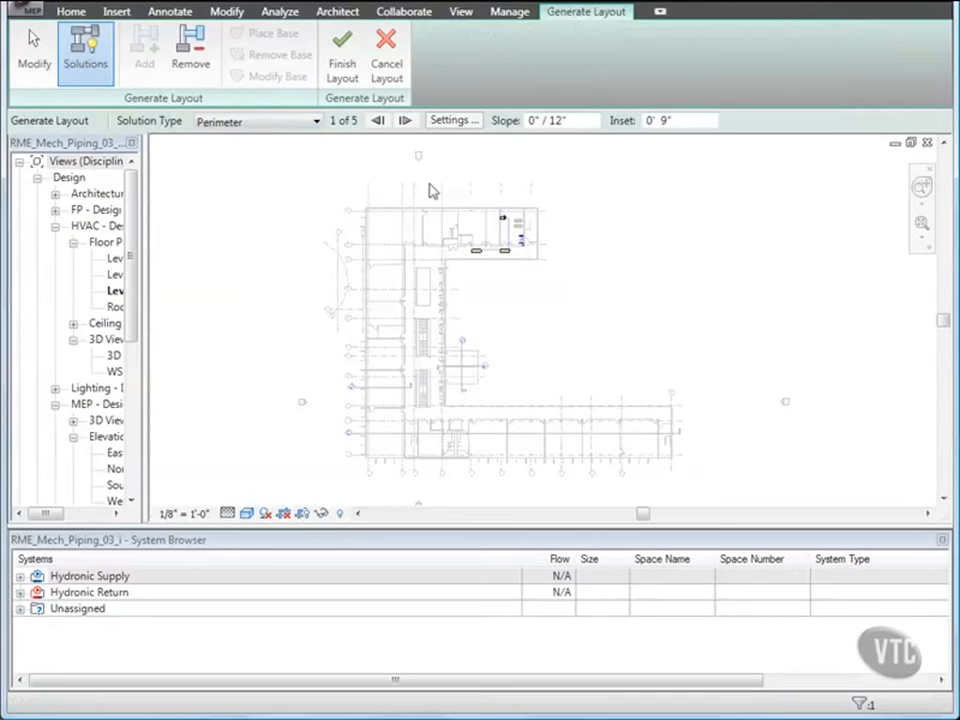
double_click(650, 120)
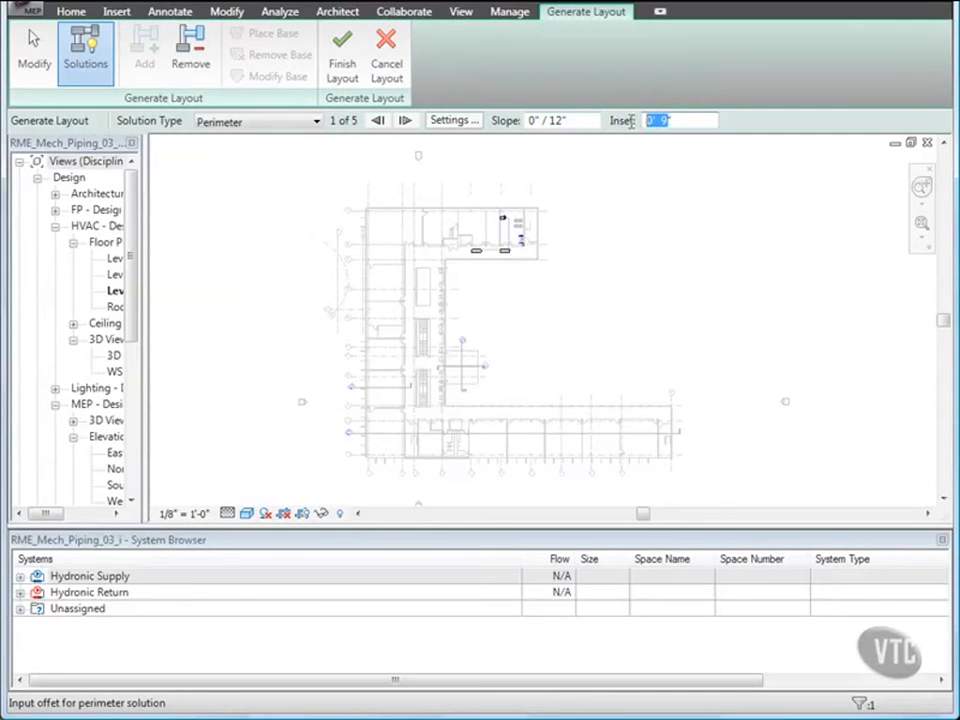
type("1' 6")
key("Return")
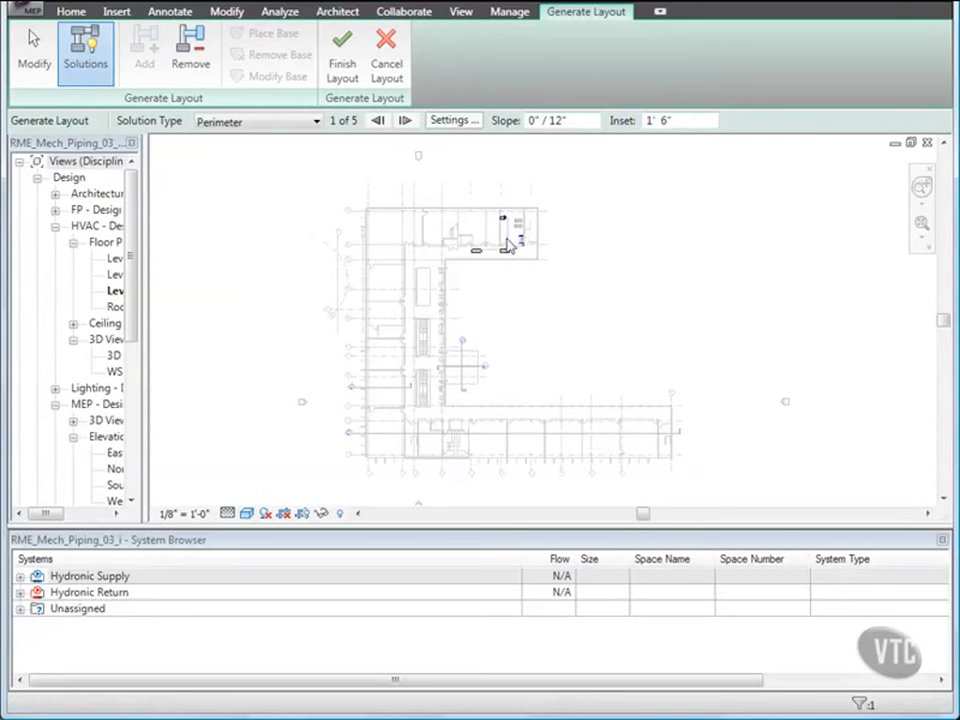
Switch to the fourth perimeter layout solution and finish the layout.
scroll(507, 251, "up", 6)
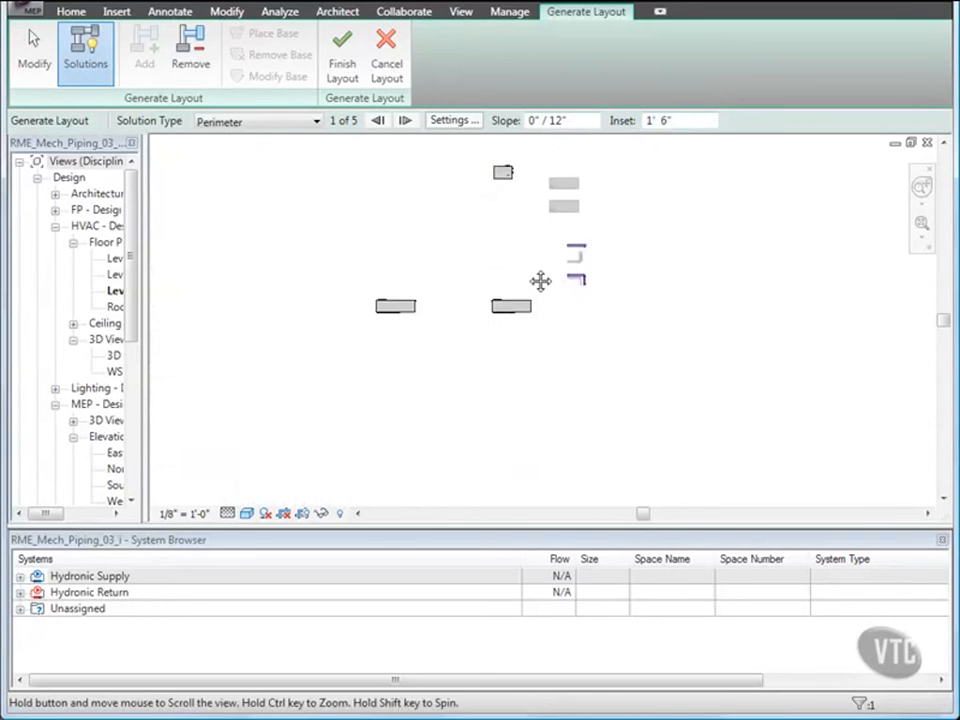
middle_click_drag(519, 251, 570, 332)
scroll(551, 311, "up", 2)
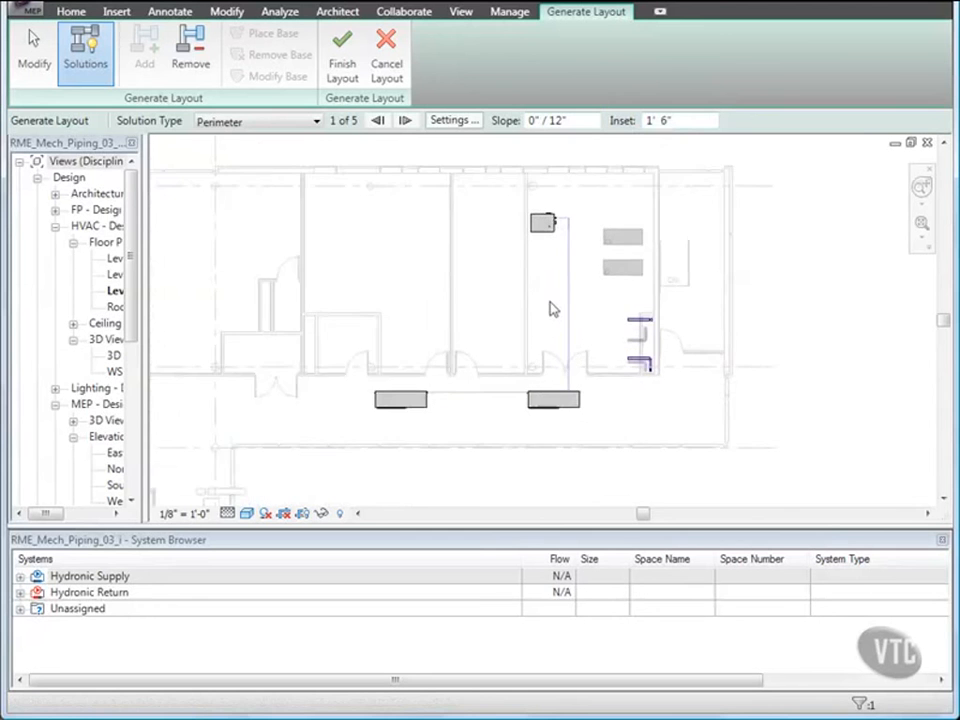
scroll(555, 312, "up", 1)
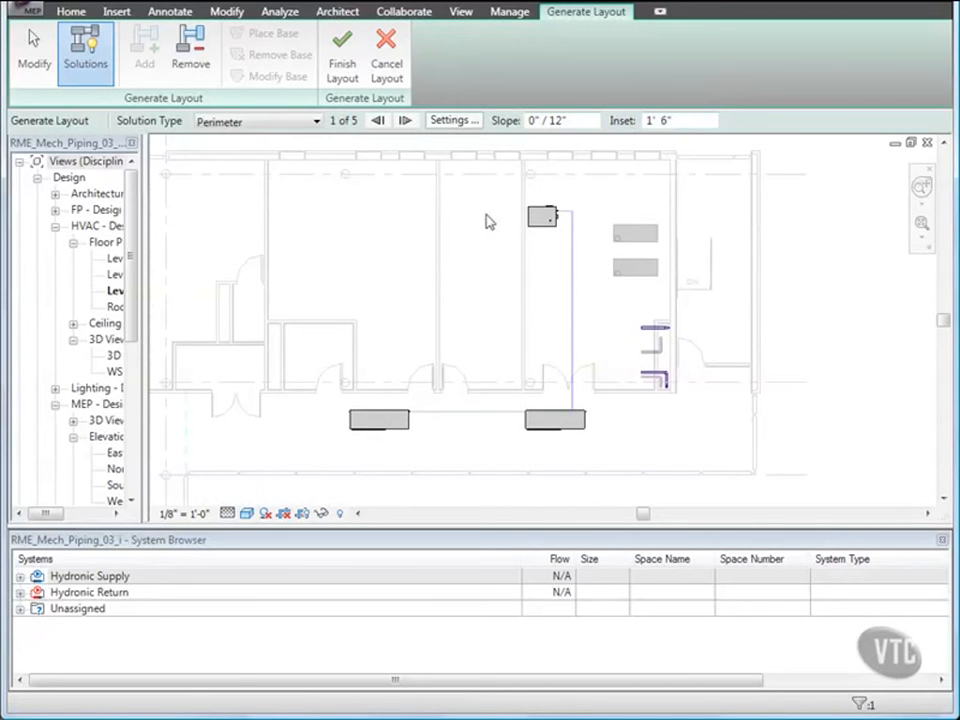
left_click(405, 121)
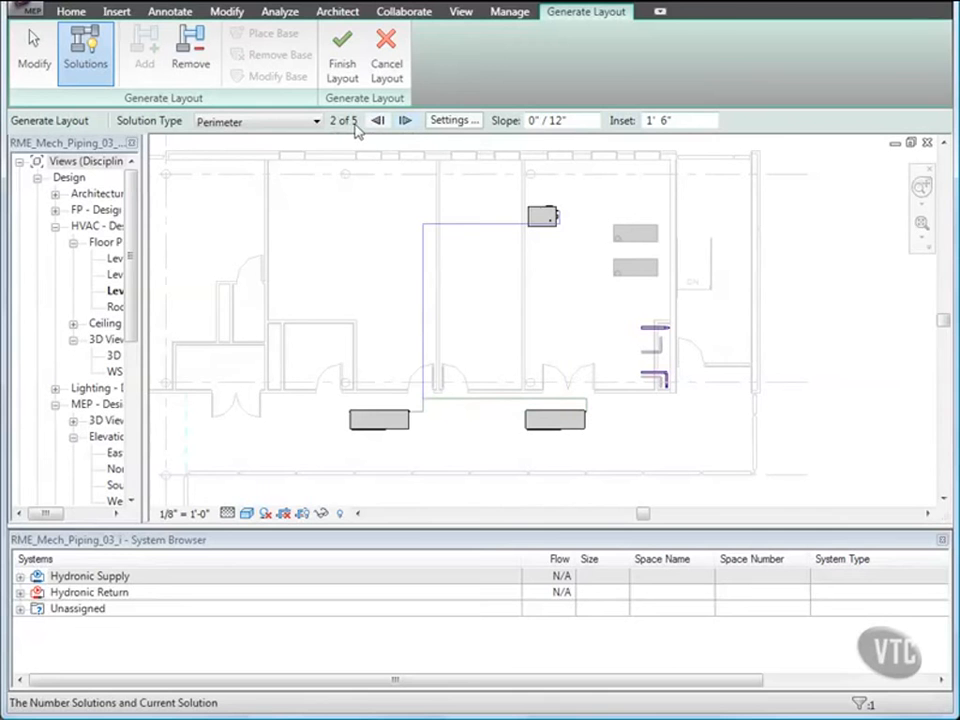
left_click(407, 122)
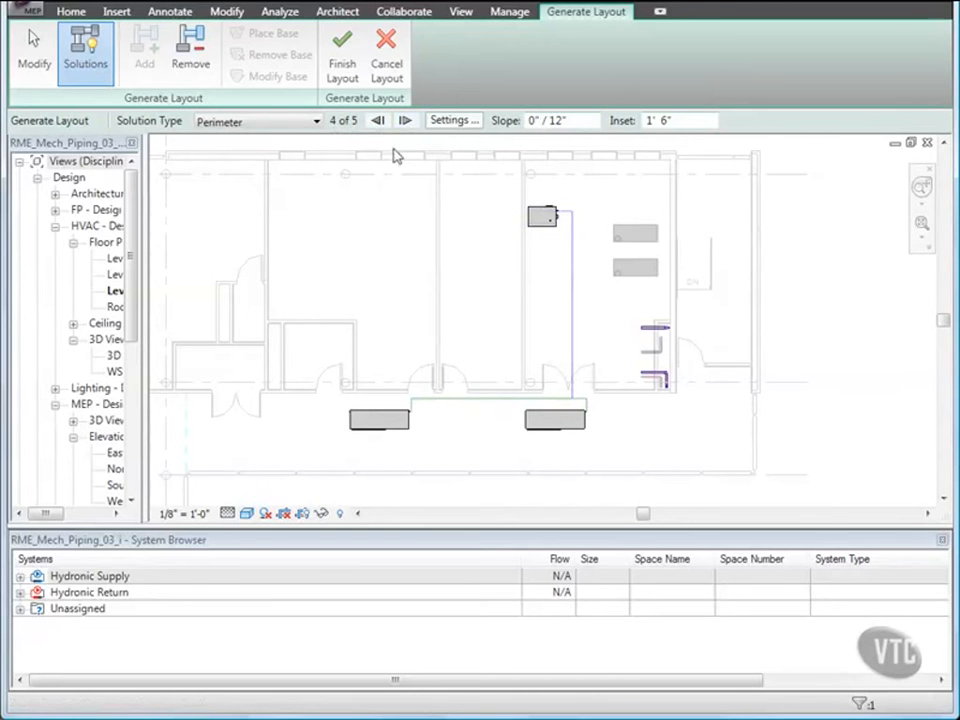
left_click(342, 62)
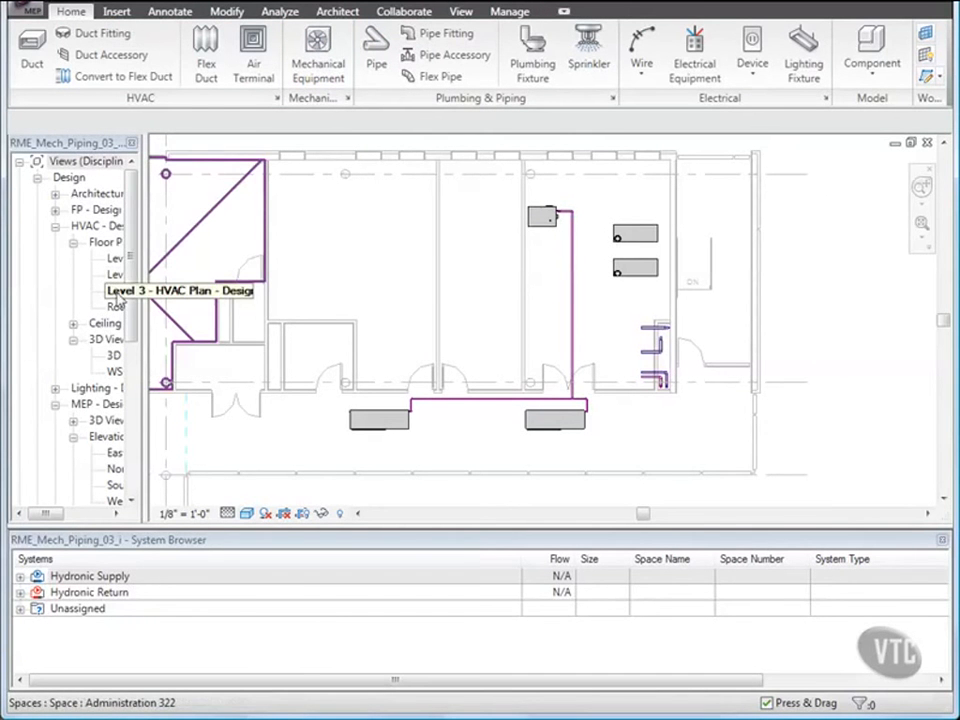
Open the Level 3 HVAC plan, select the lower heat pump and start editing its CHWR piping system.
double_click(116, 292)
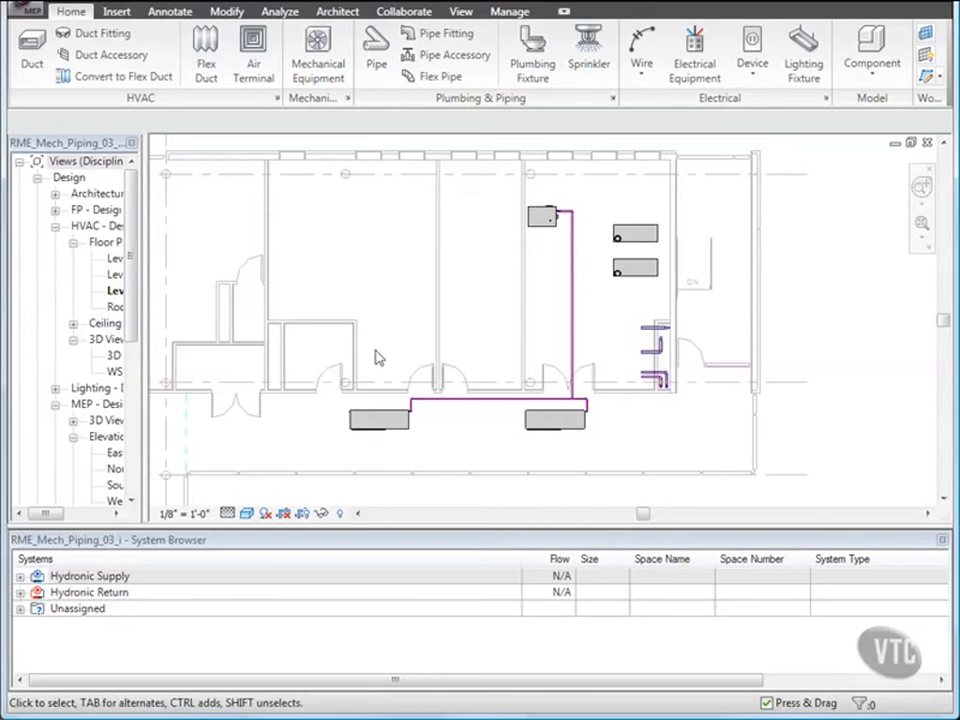
left_click(385, 410)
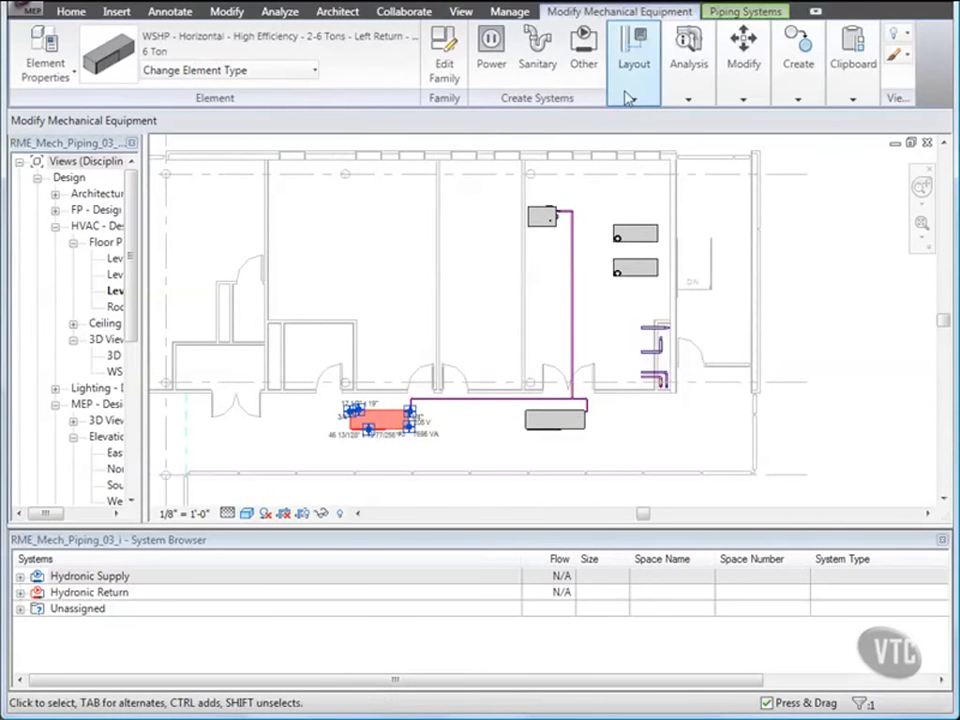
left_click(735, 14)
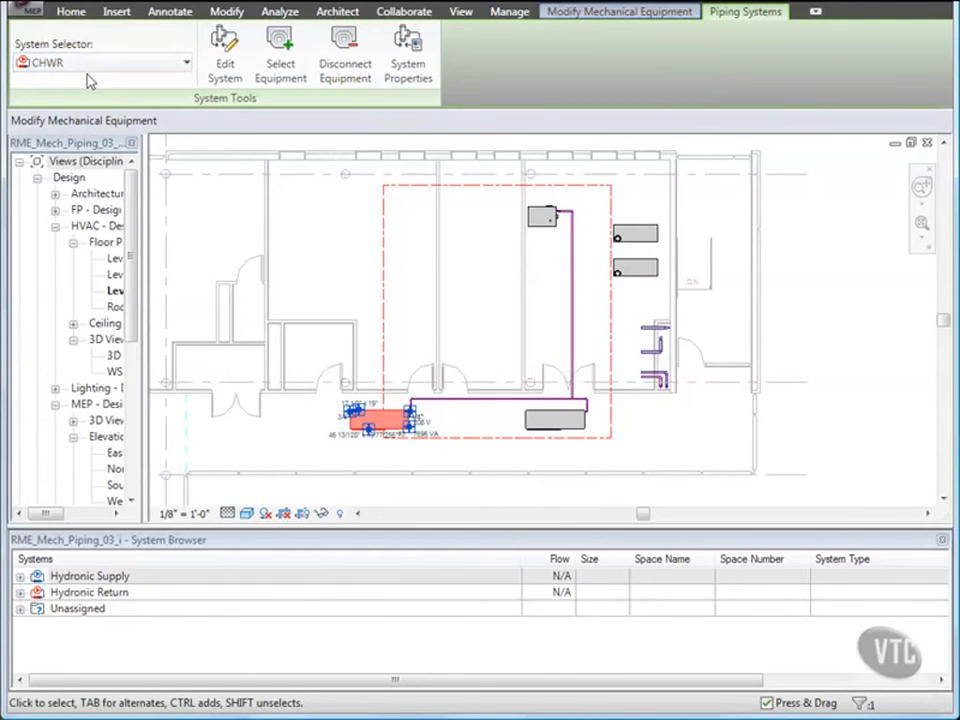
left_click(225, 70)
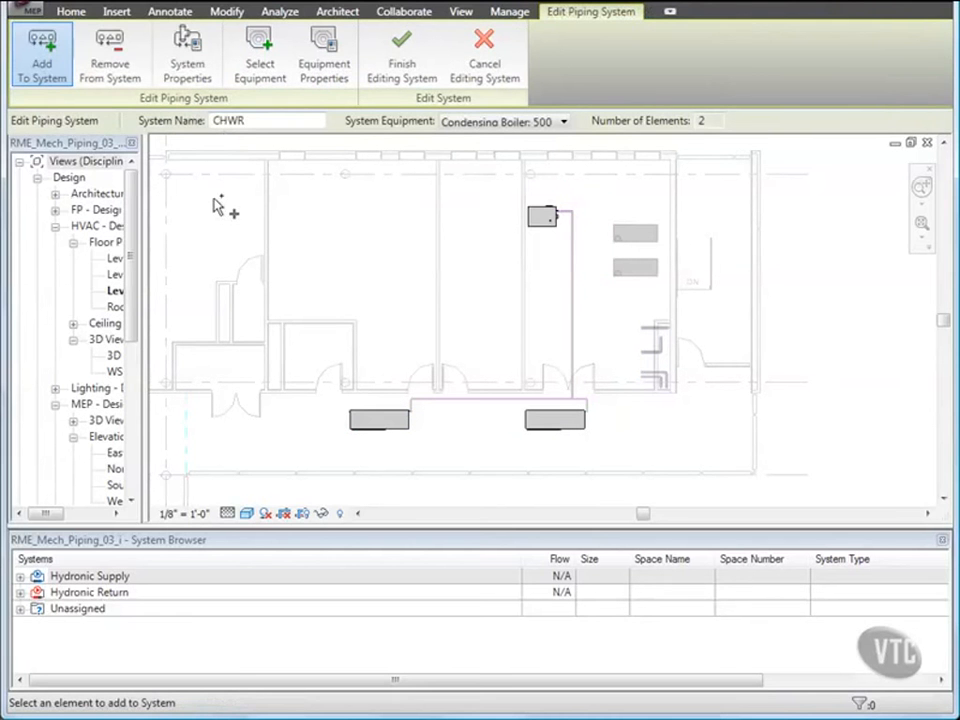
Add the Level 1 equipment in the window selection to the CHWR system, close the Level 1 view and finish editing.
double_click(116, 259)
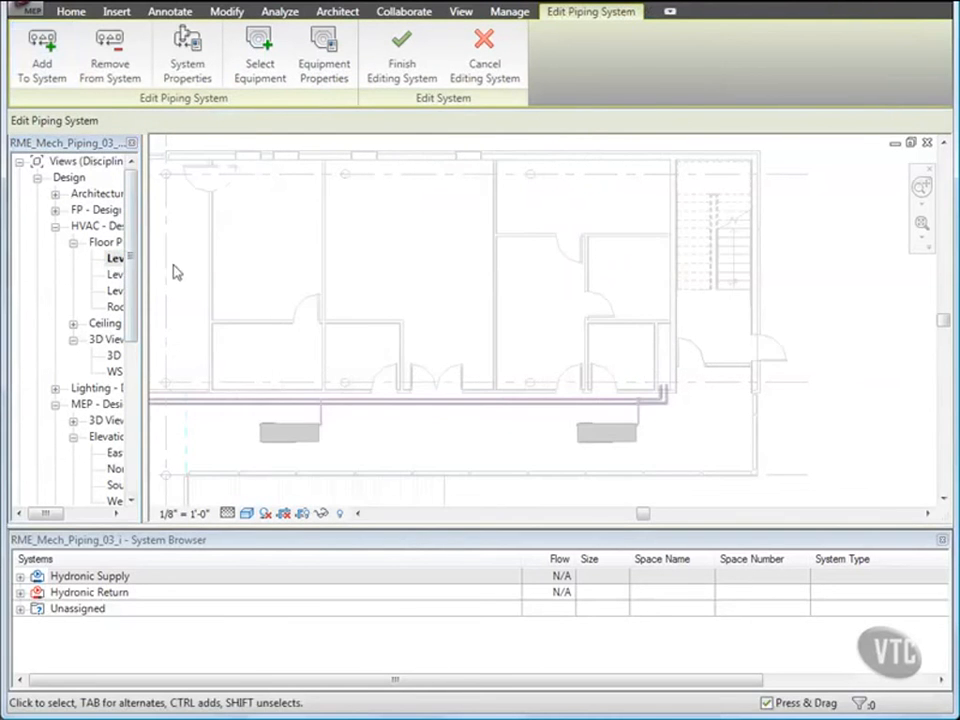
right_click(282, 218)
left_click(337, 349)
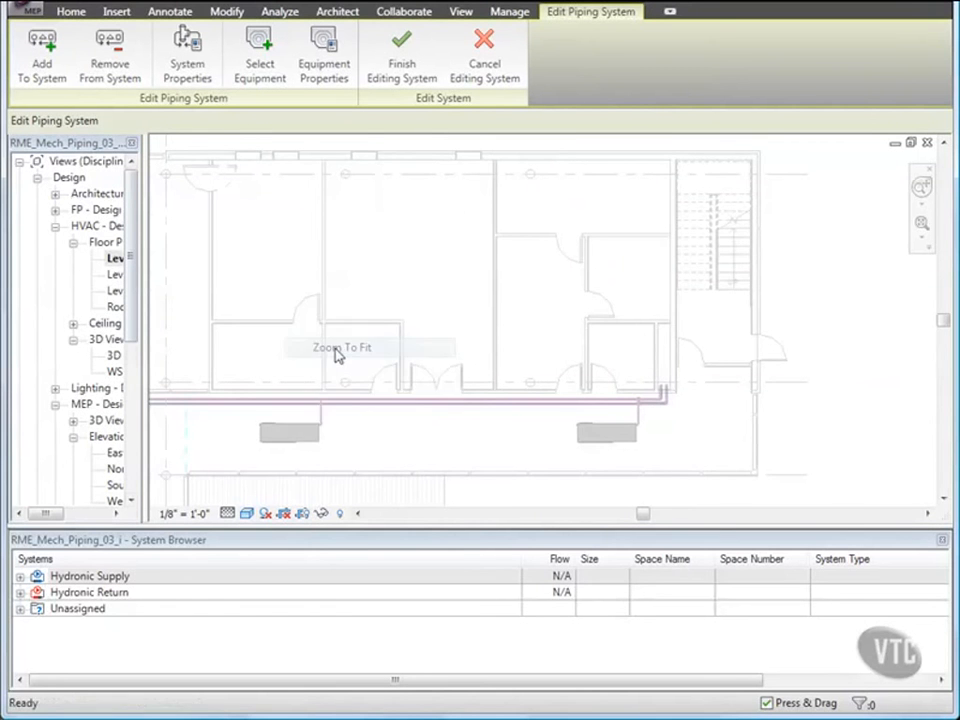
scroll(390, 330, "up", 2)
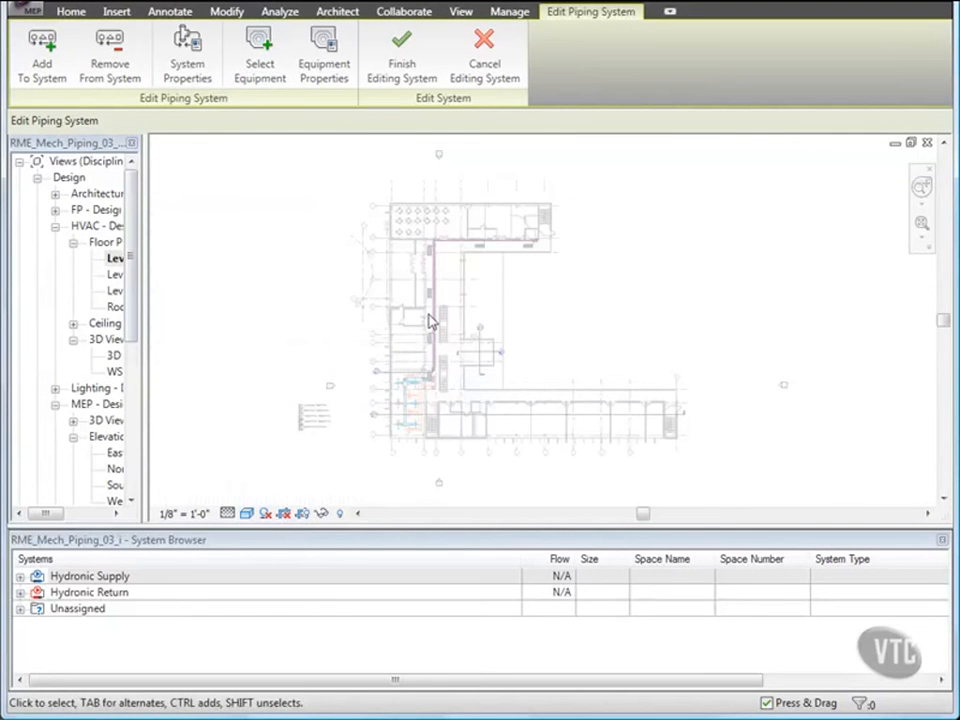
scroll(430, 320, "up", 3)
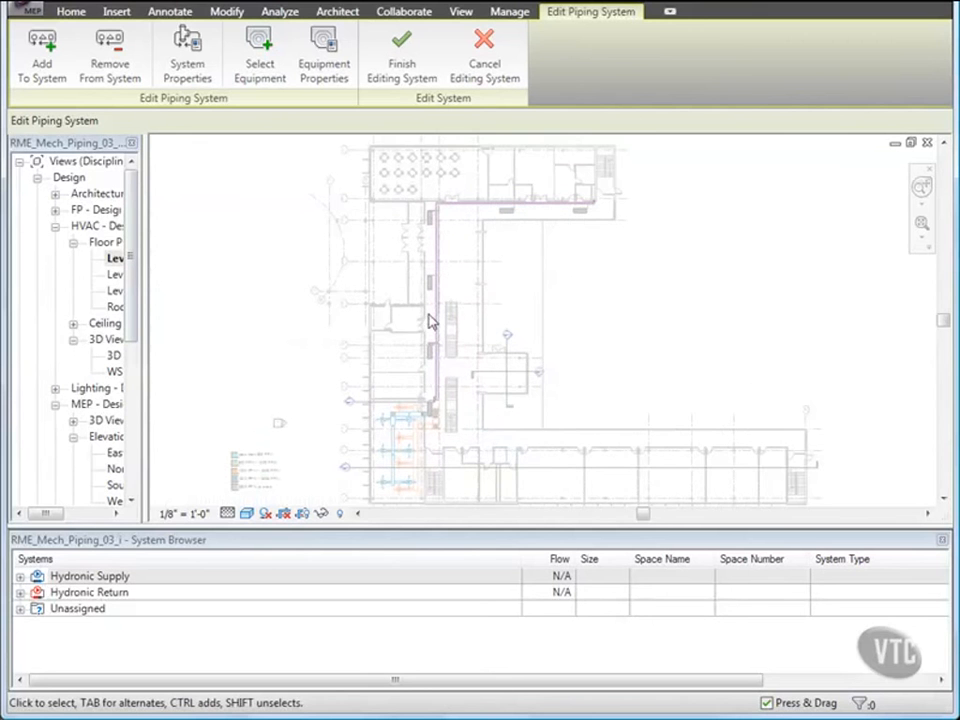
left_click(44, 62)
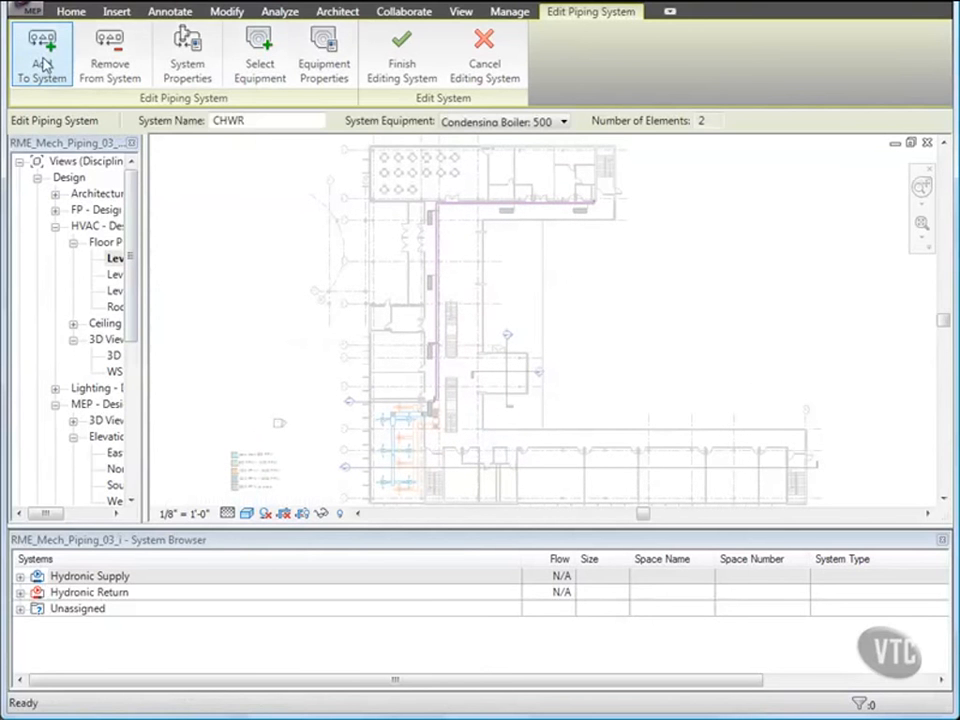
left_click(52, 68)
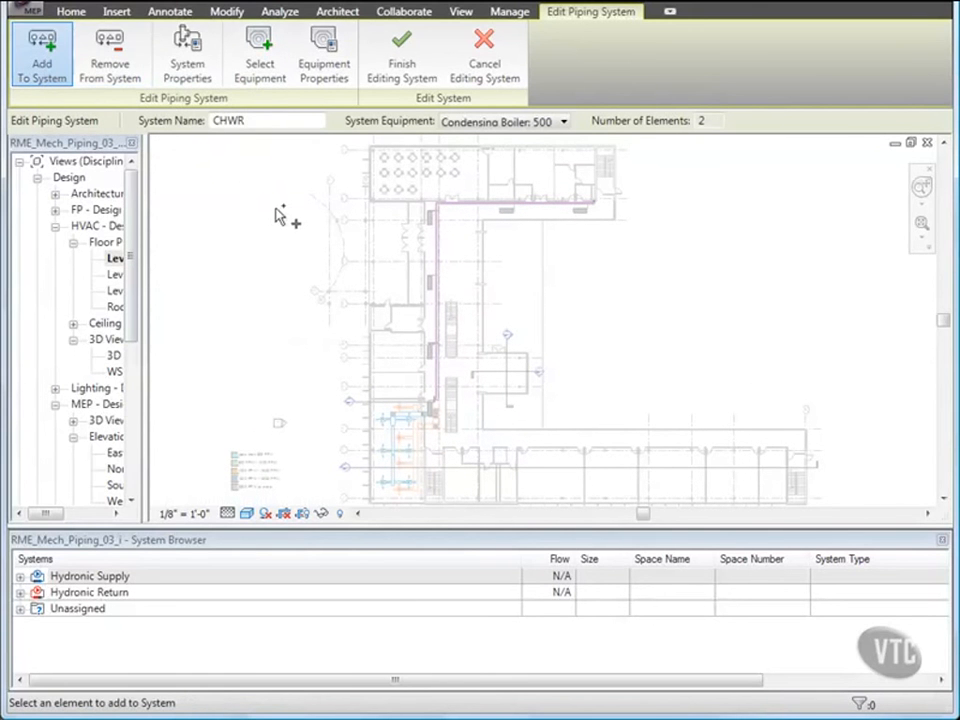
left_click_drag(399, 188, 615, 450)
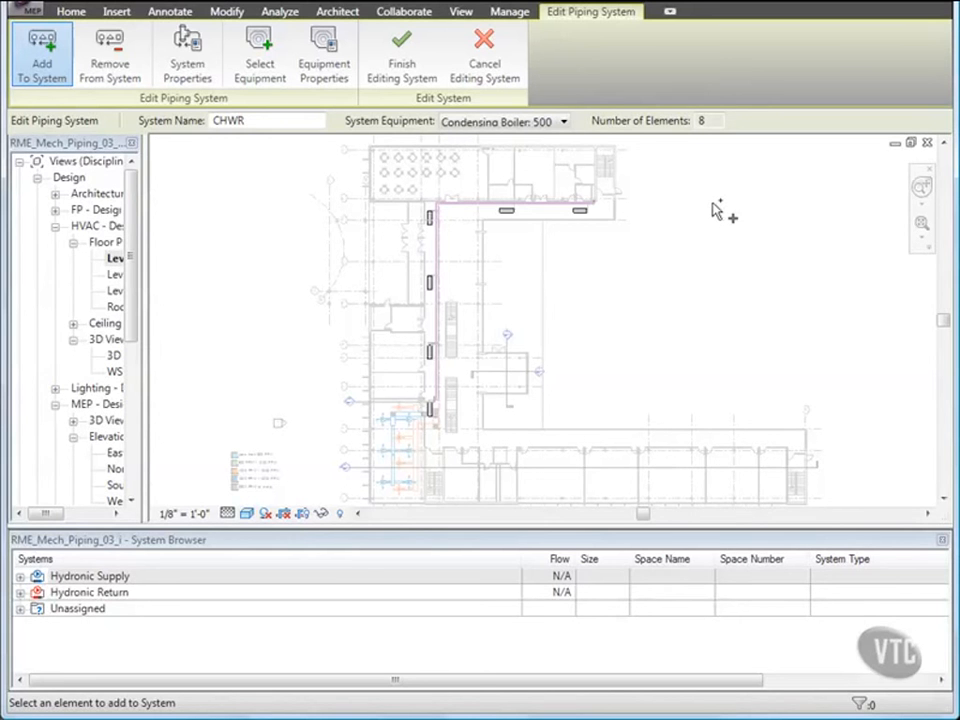
left_click(927, 145)
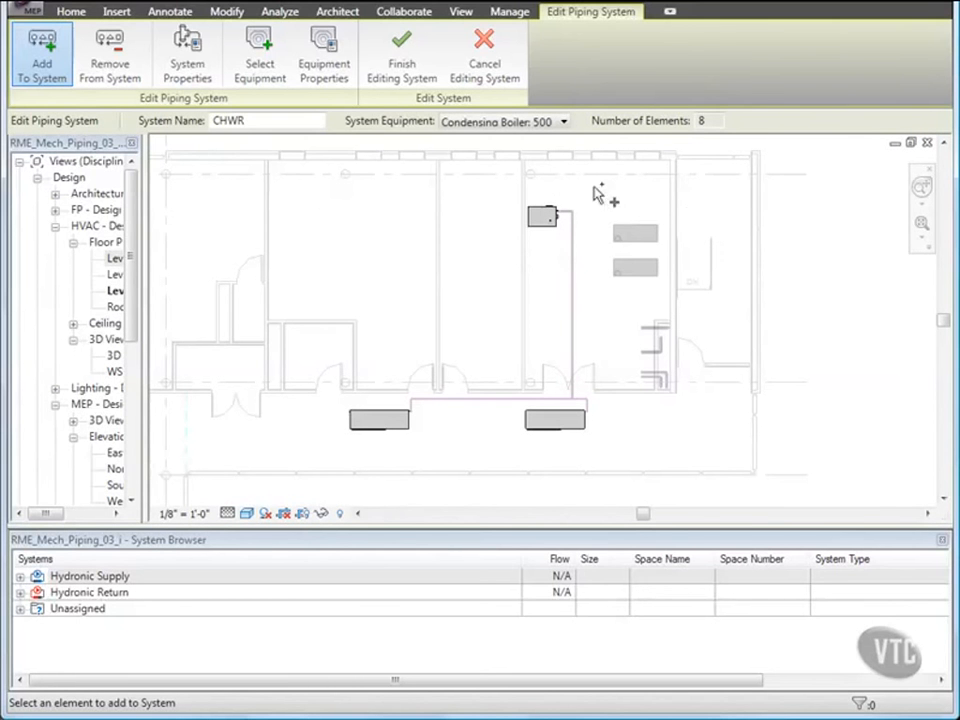
left_click(402, 68)
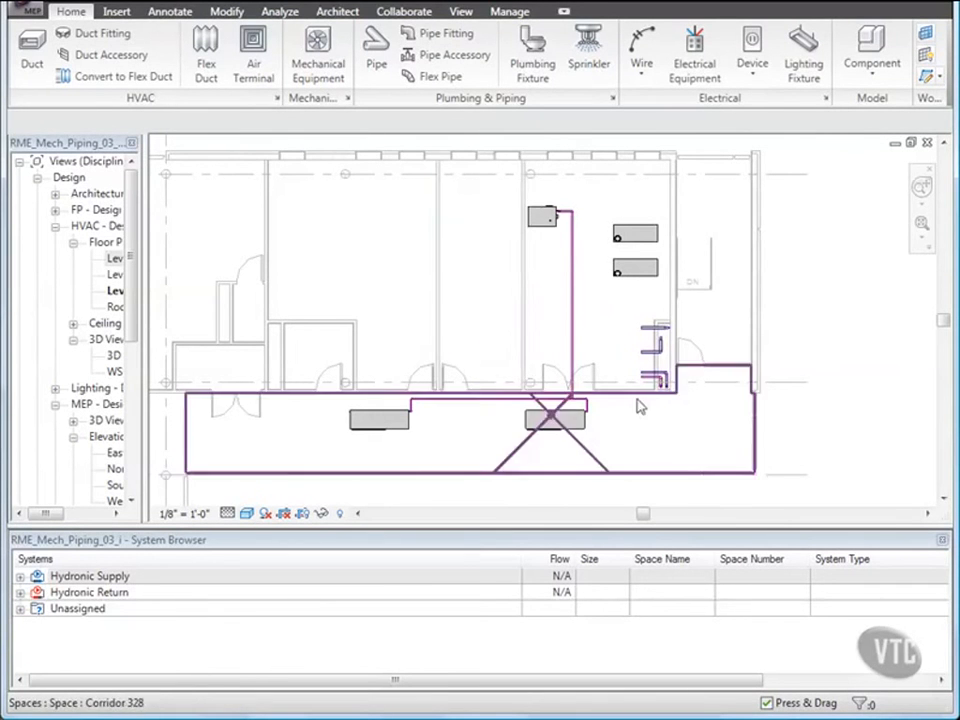
Turn on Thin Lines display in the plan view.
scroll(650, 402, "up", 5)
middle_click_drag(660, 402, 570, 399)
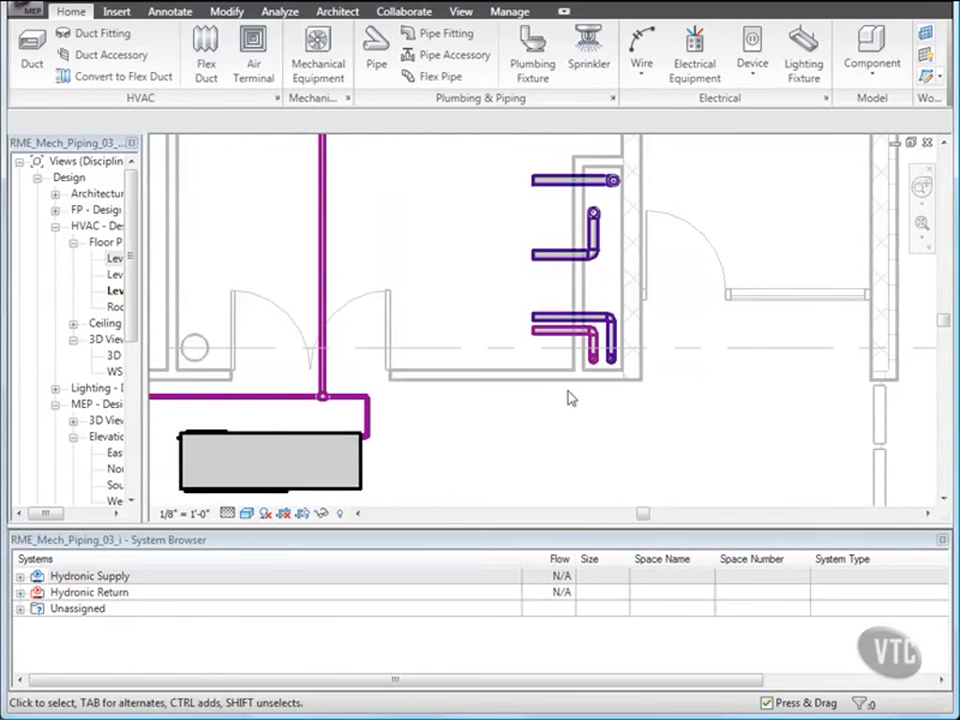
left_click(461, 12)
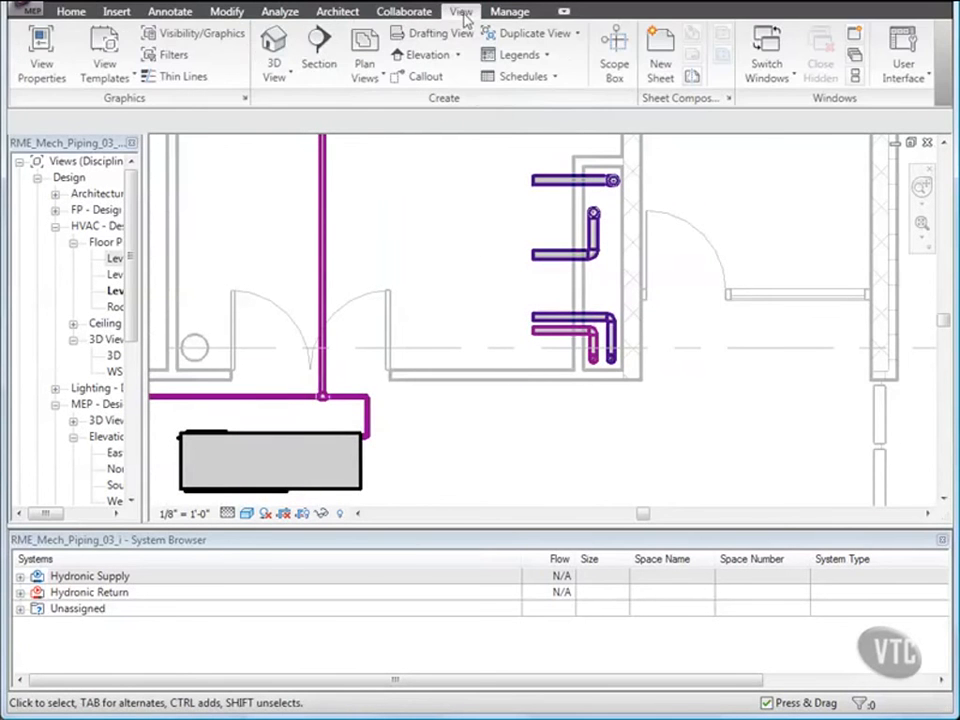
left_click(186, 77)
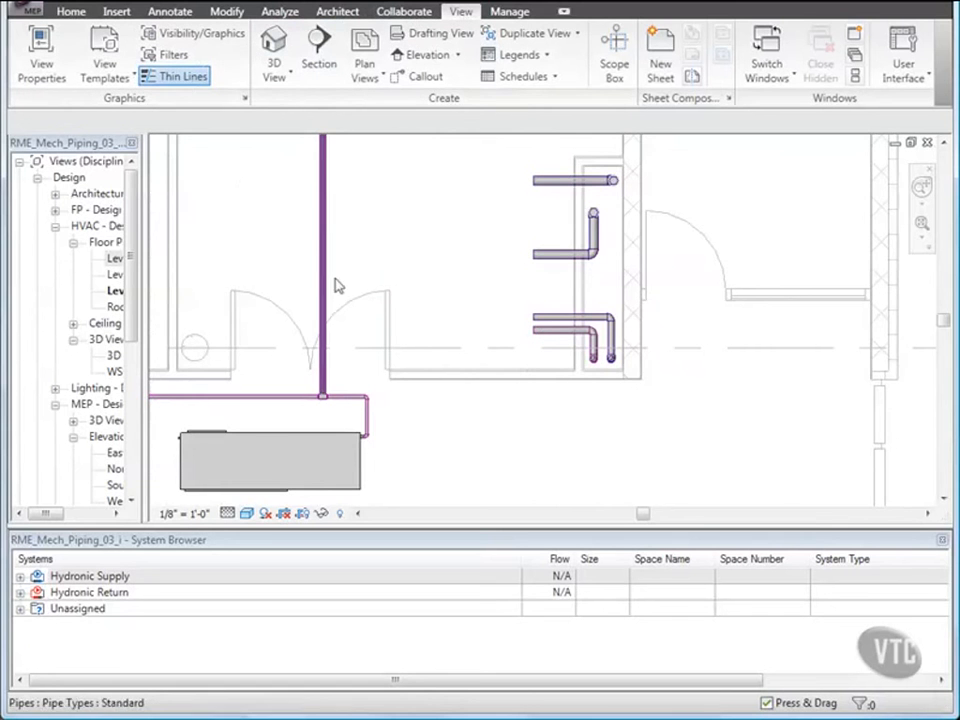
Extend the riser's horizontal return pipe to connect to the vertical pipe from the upper heat pump.
scroll(478, 390, "up", 4)
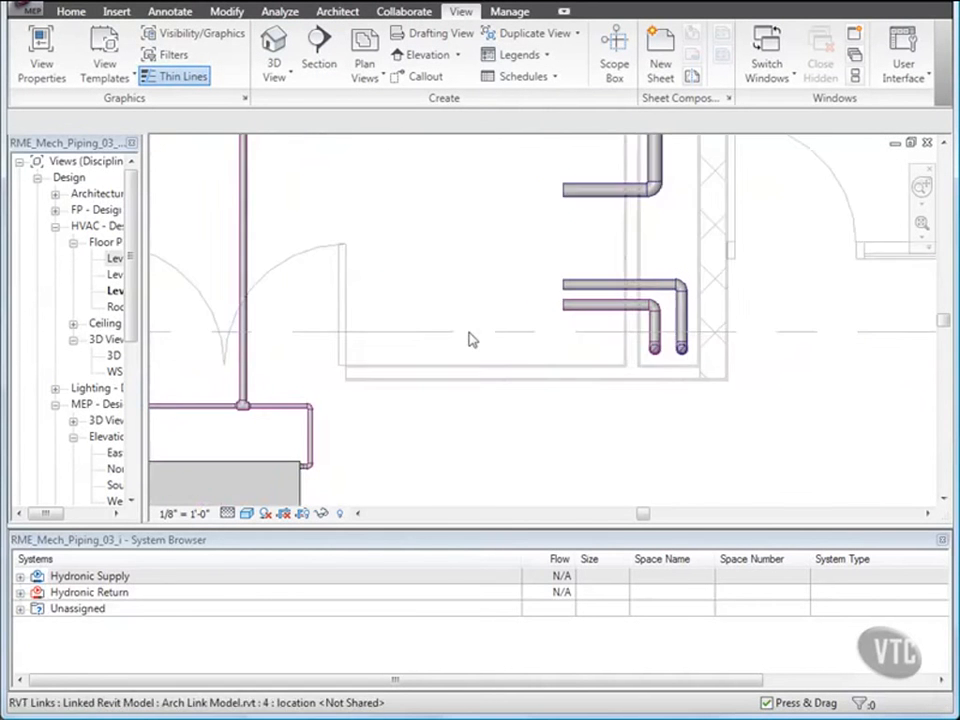
scroll(510, 365, "up", 1)
left_click(609, 340)
left_click_drag(605, 342, 228, 336)
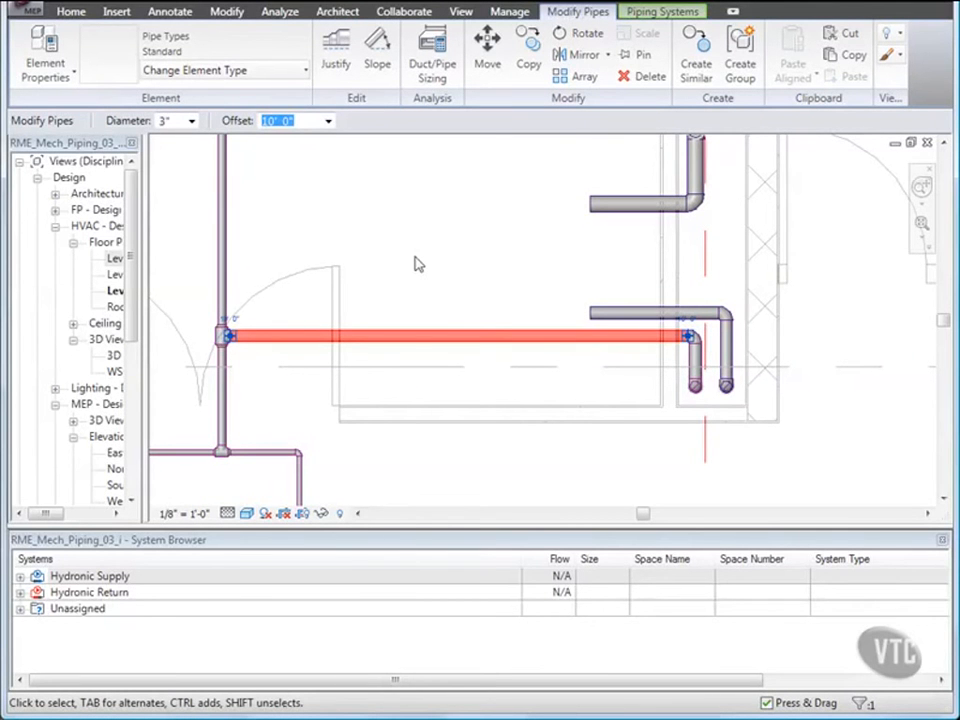
scroll(434, 252, "down", 4)
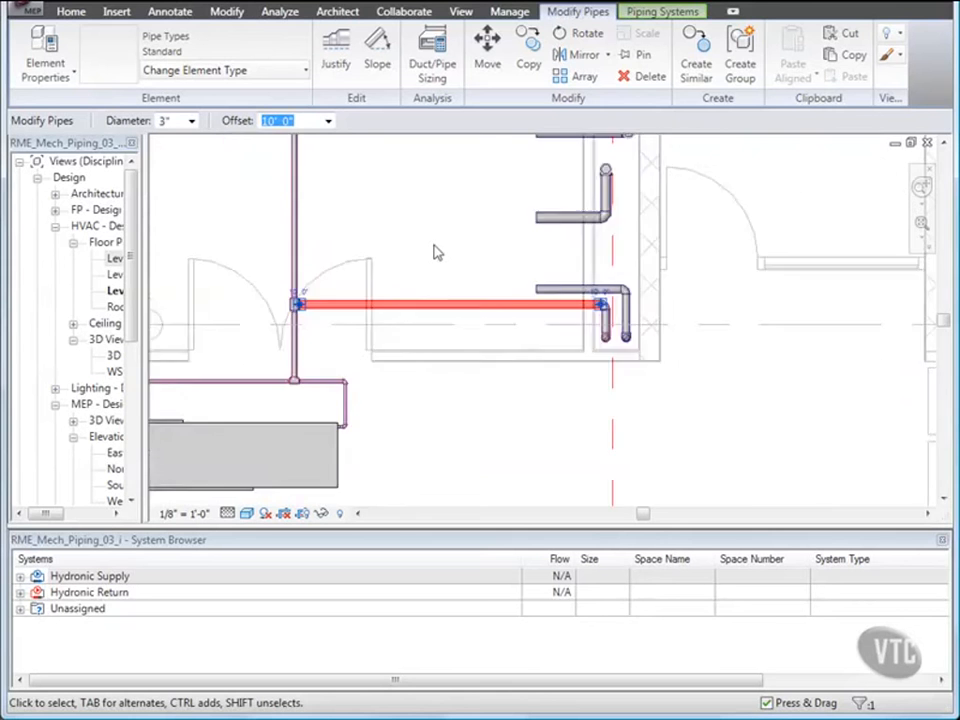
scroll(434, 252, "down", 1)
middle_click_drag(434, 252, 629, 374)
scroll(629, 374, "down", 2)
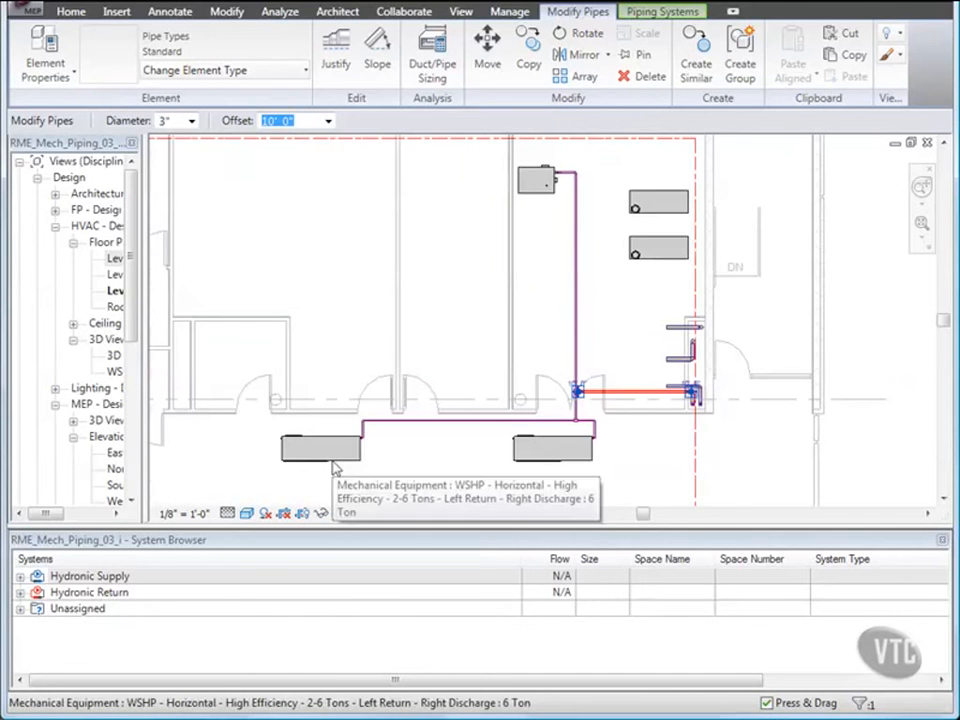
key("Escape")
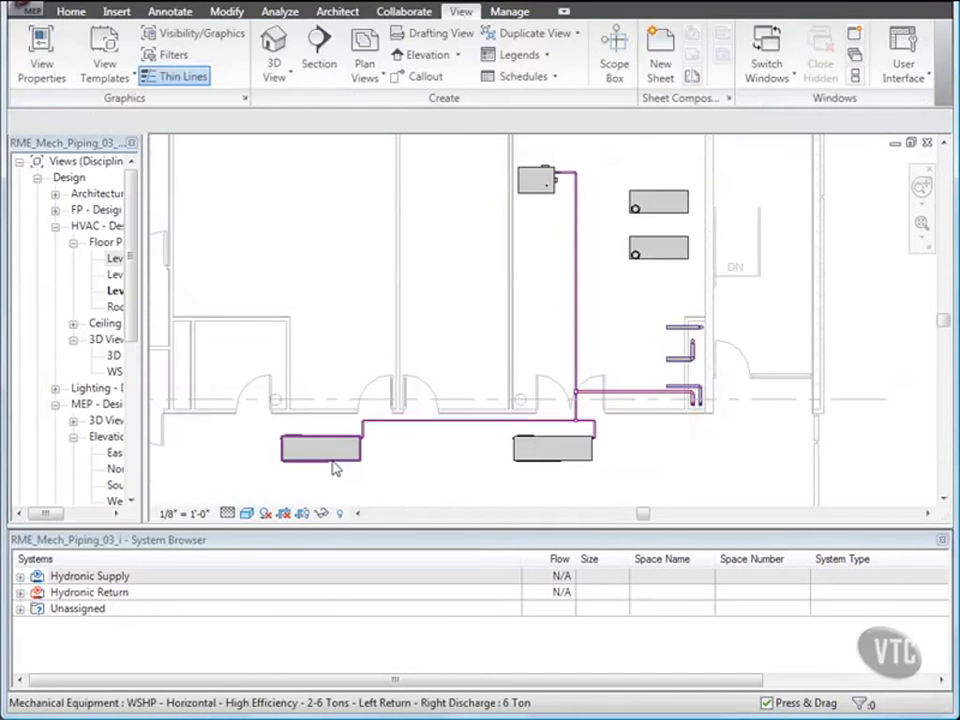
Start Generate Layout on the lower heat pump for the CHWS system.
left_click(335, 468)
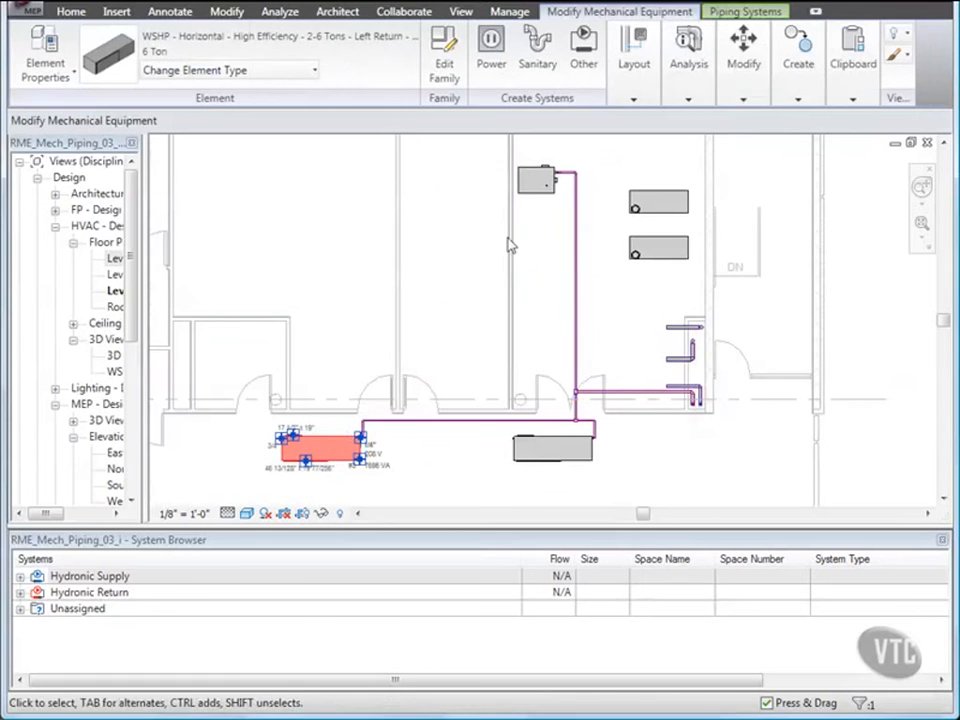
left_click(635, 100)
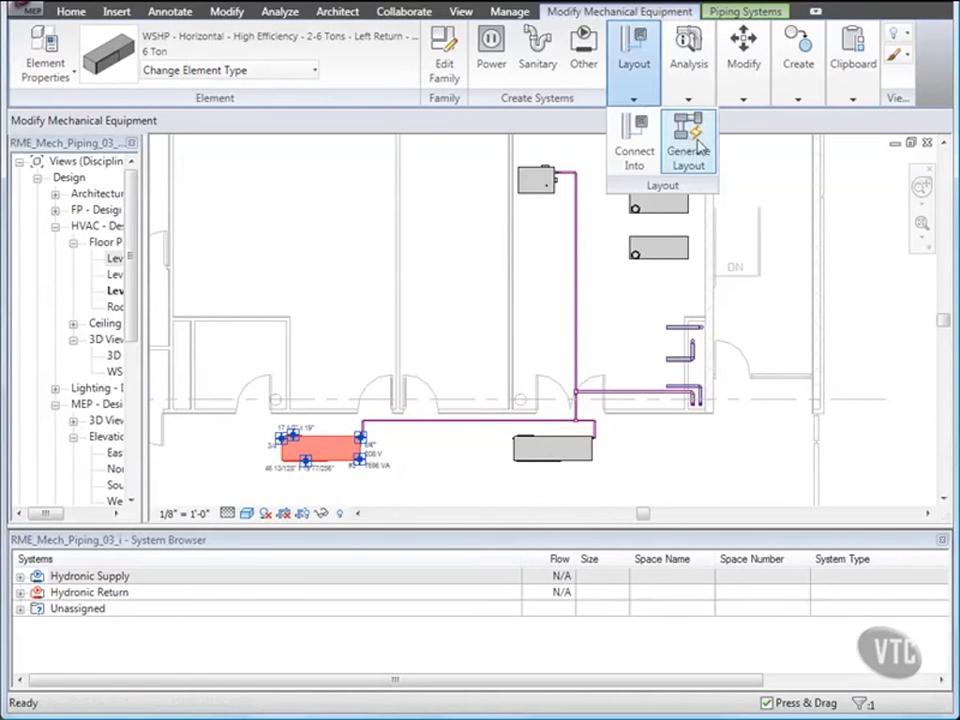
left_click(690, 152)
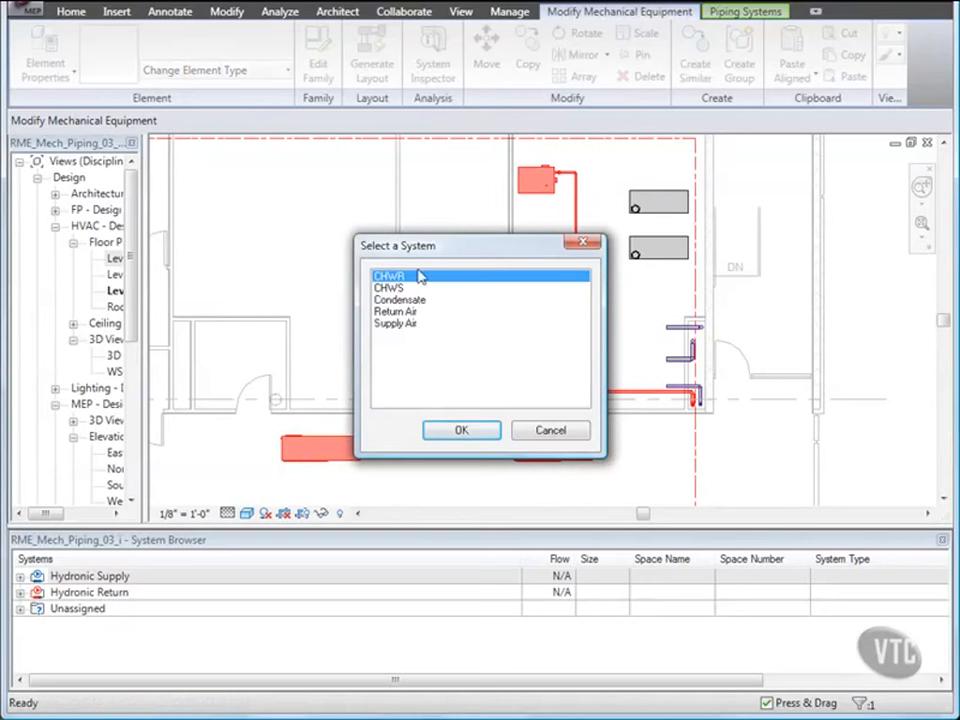
left_click(446, 289)
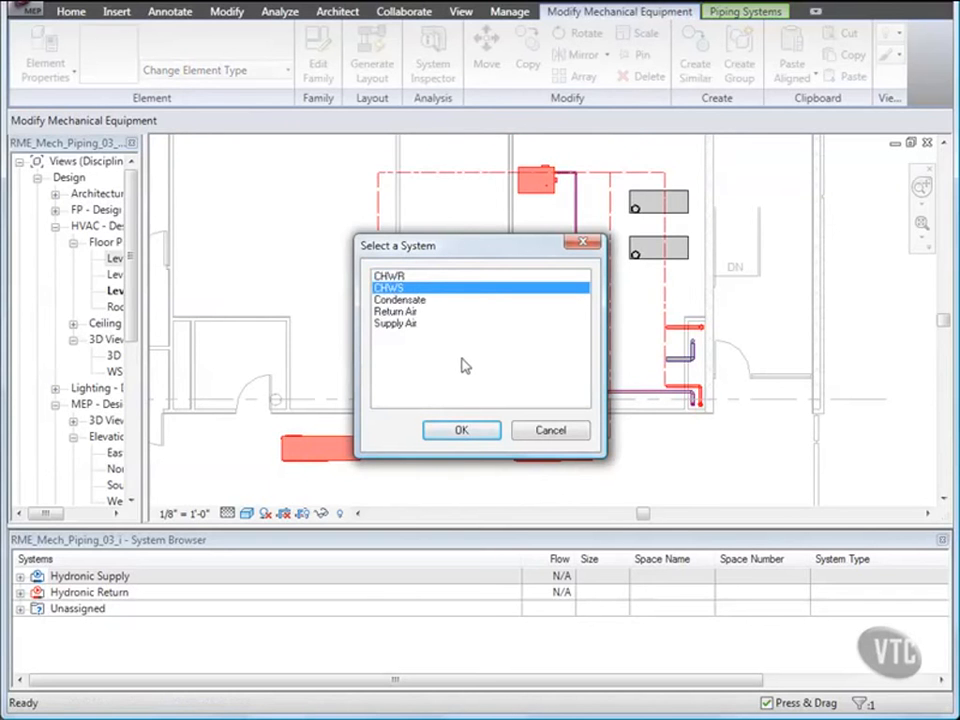
left_click(458, 430)
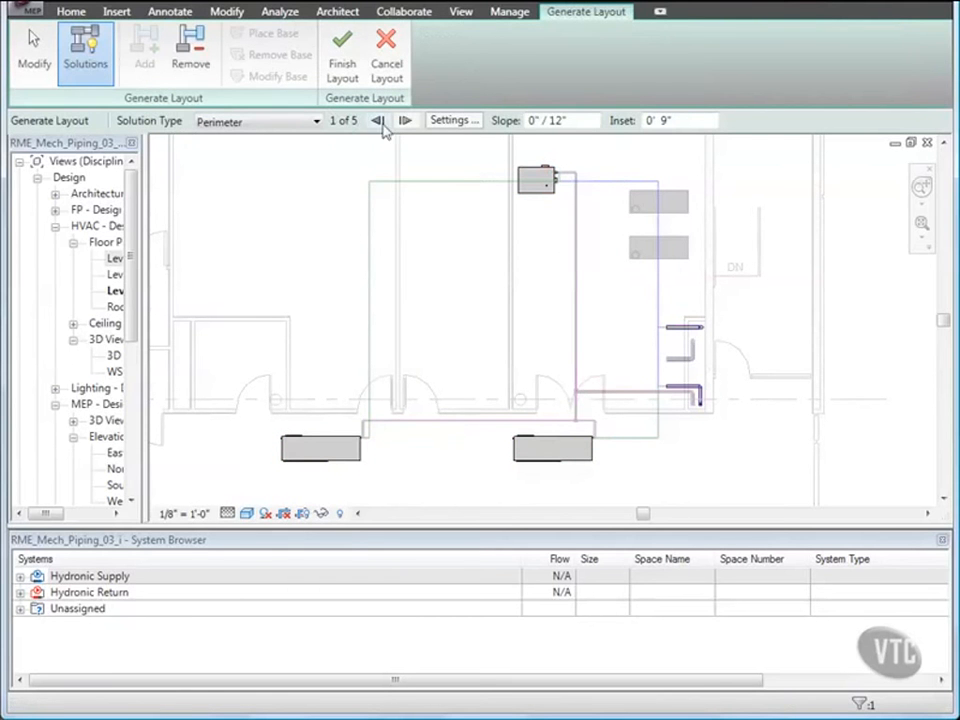
Set the perimeter solution inset to 1' 6".
left_click(666, 120)
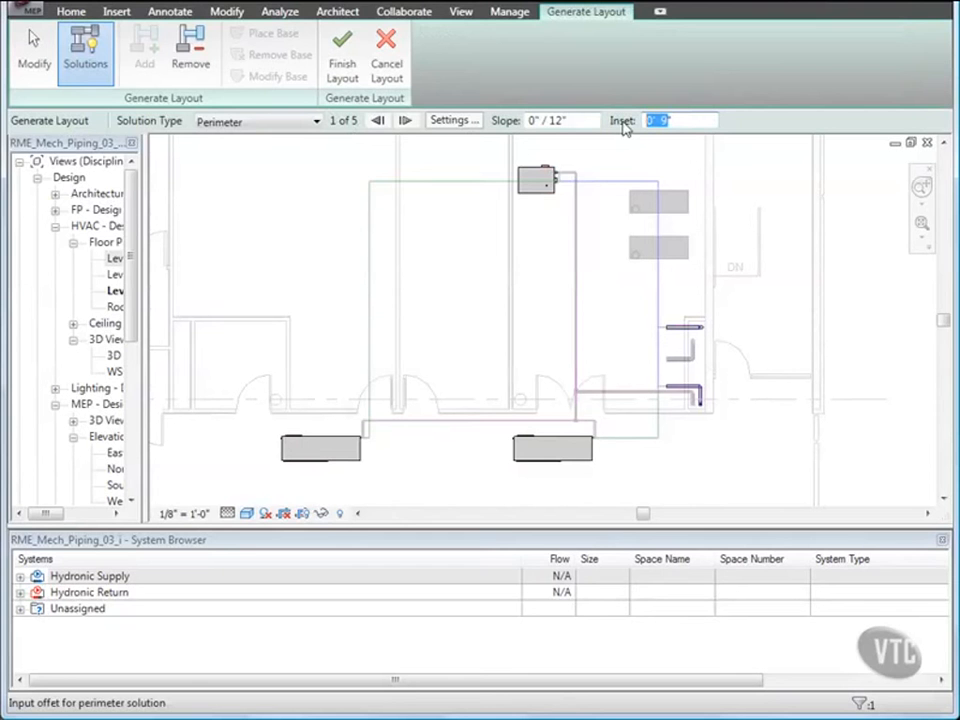
type("1'6")
key("Return")
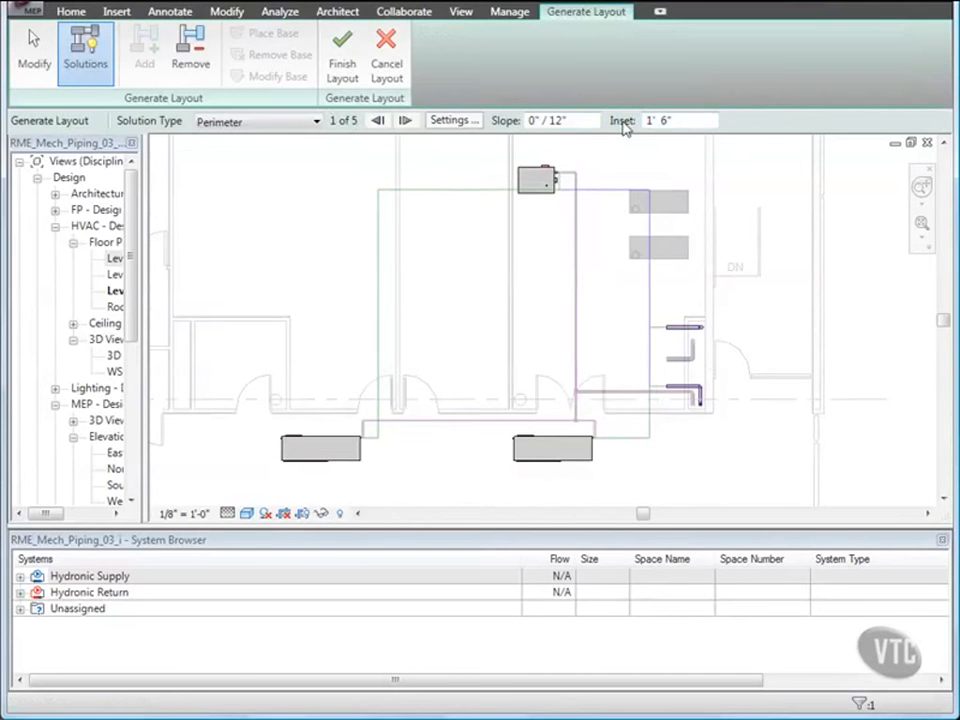
Set both the Main and Branch pipe conversion offsets to 9' 6" in the layout settings.
left_click(455, 120)
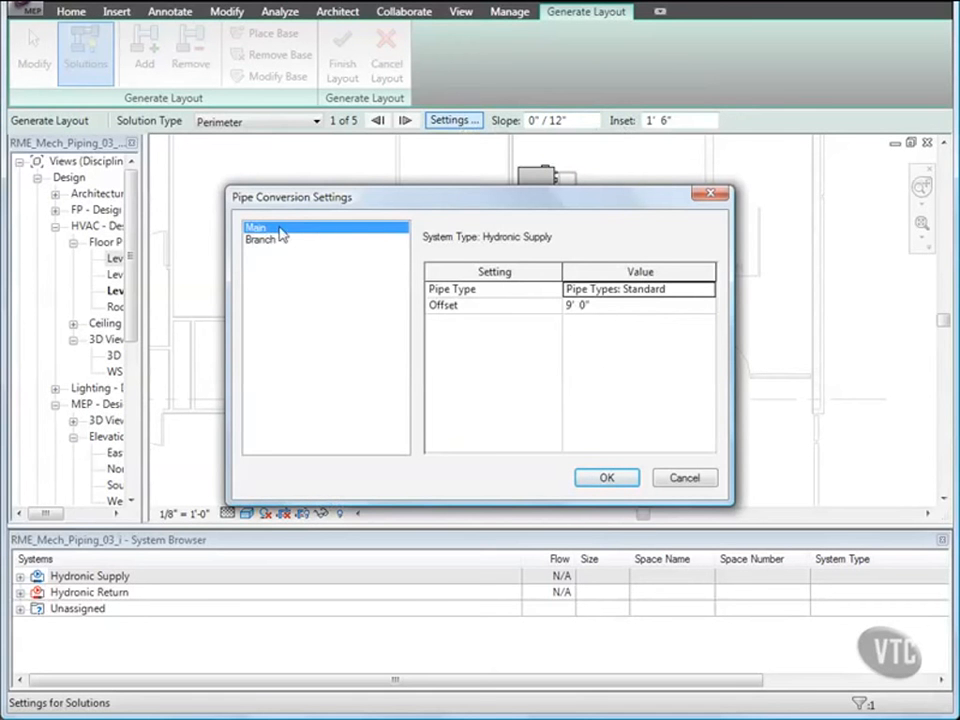
left_click(588, 310)
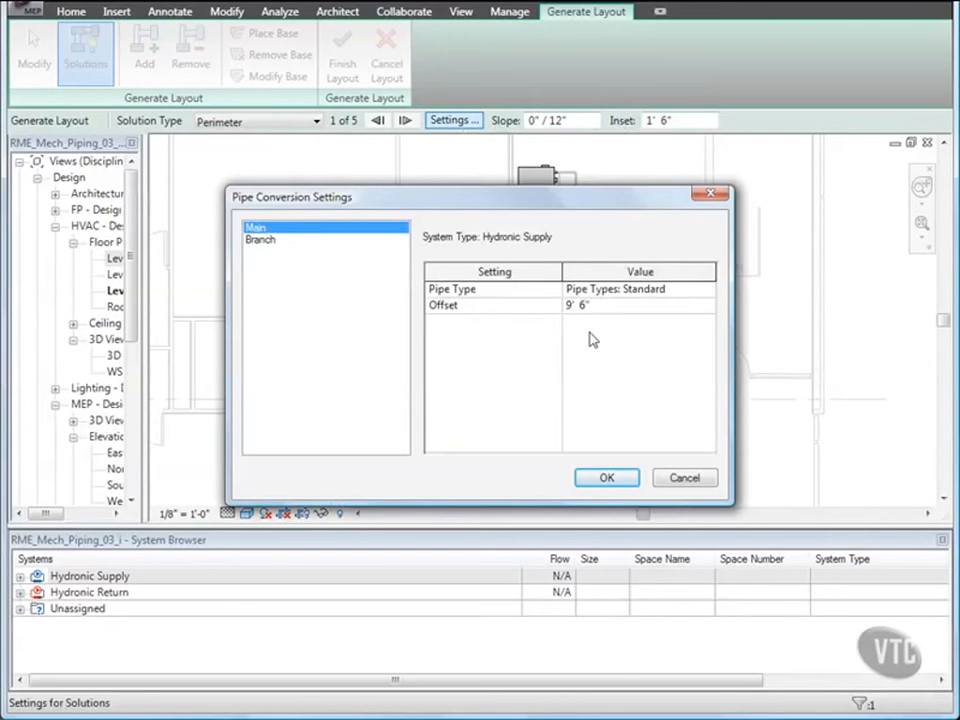
left_click(264, 242)
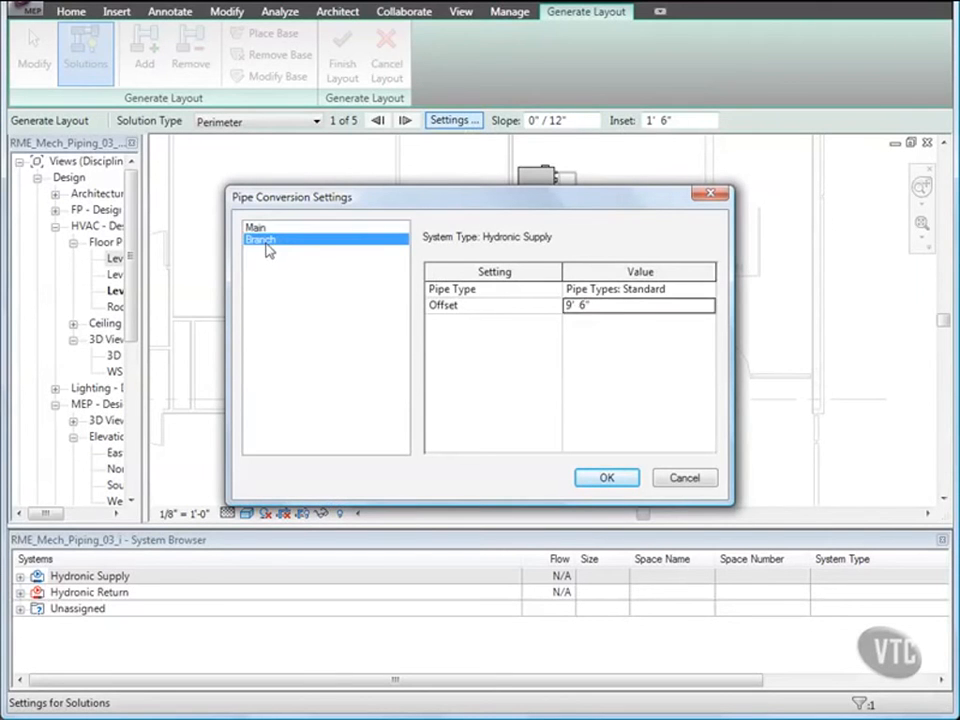
left_click(584, 308)
double_click(583, 307)
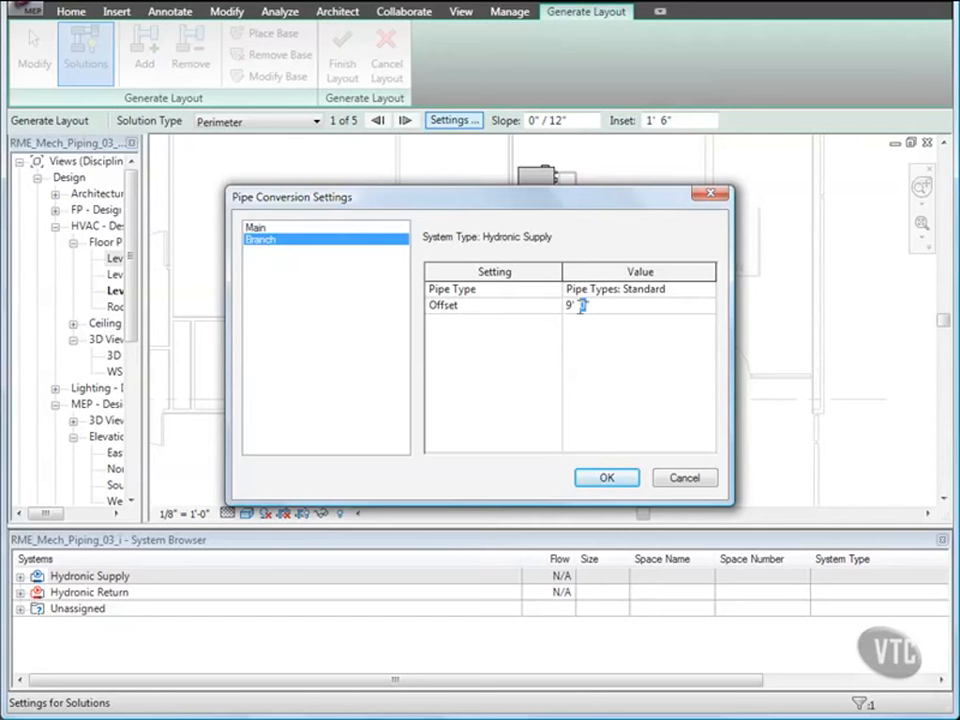
type("6")
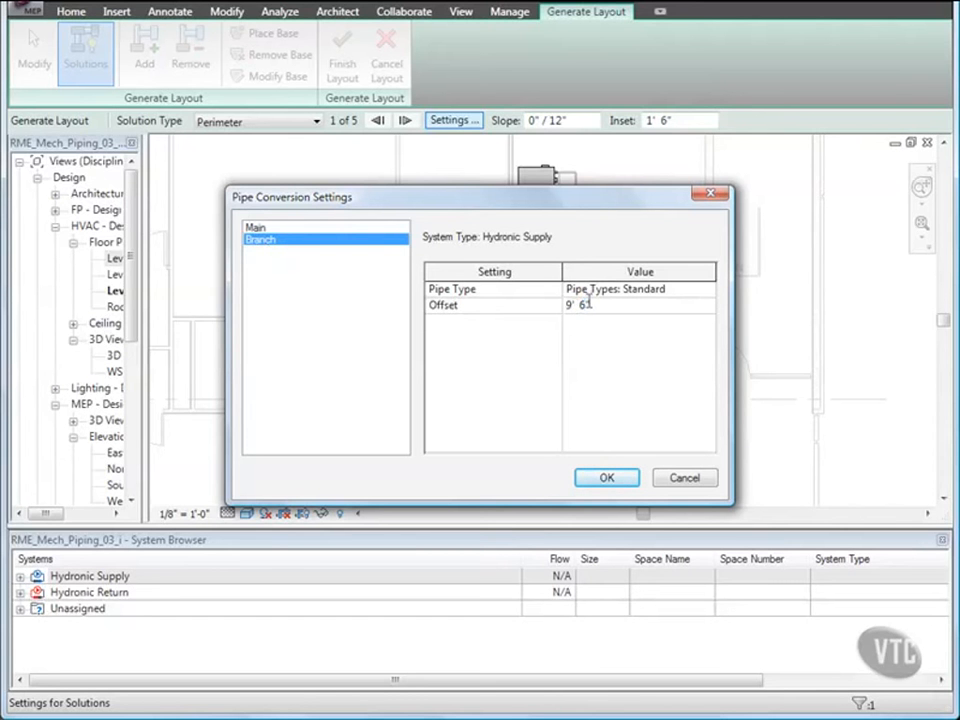
left_click(605, 478)
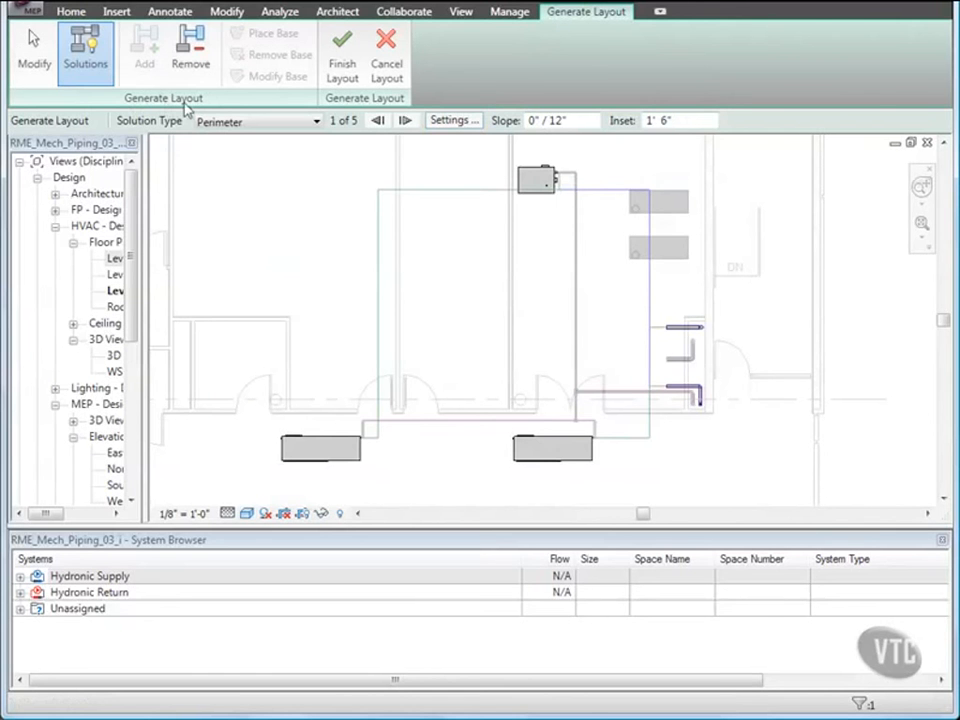
Remove the upper heat pump from the layout solution.
left_click(189, 68)
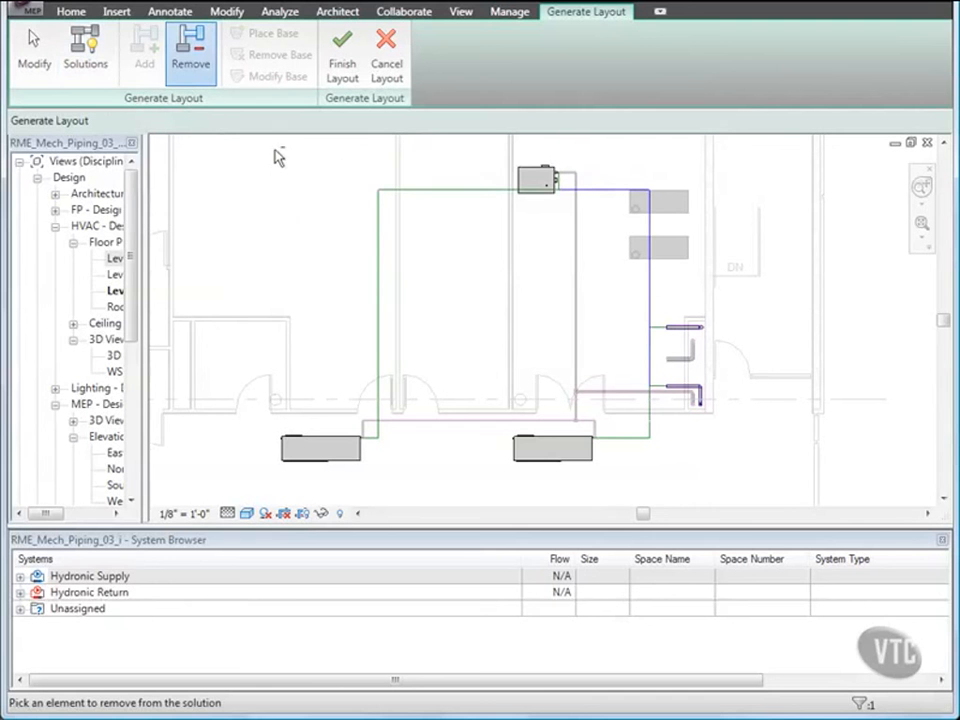
left_click(527, 180)
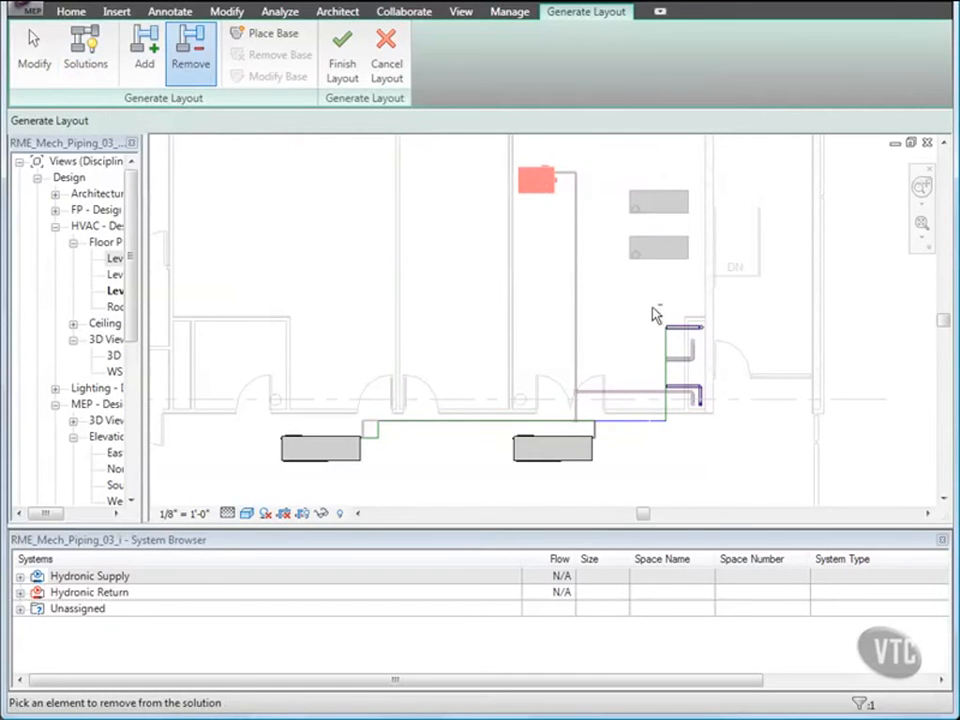
Move the vertical layout line near the equipment pipe connections leftward, closer to the main pipe run.
left_click(680, 330)
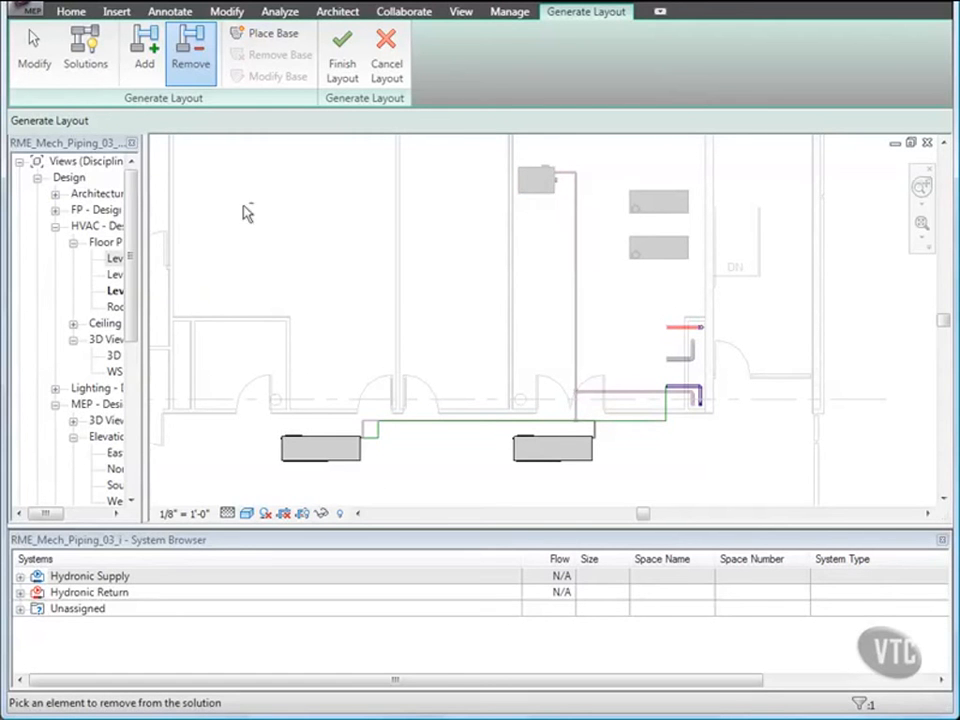
left_click(34, 55)
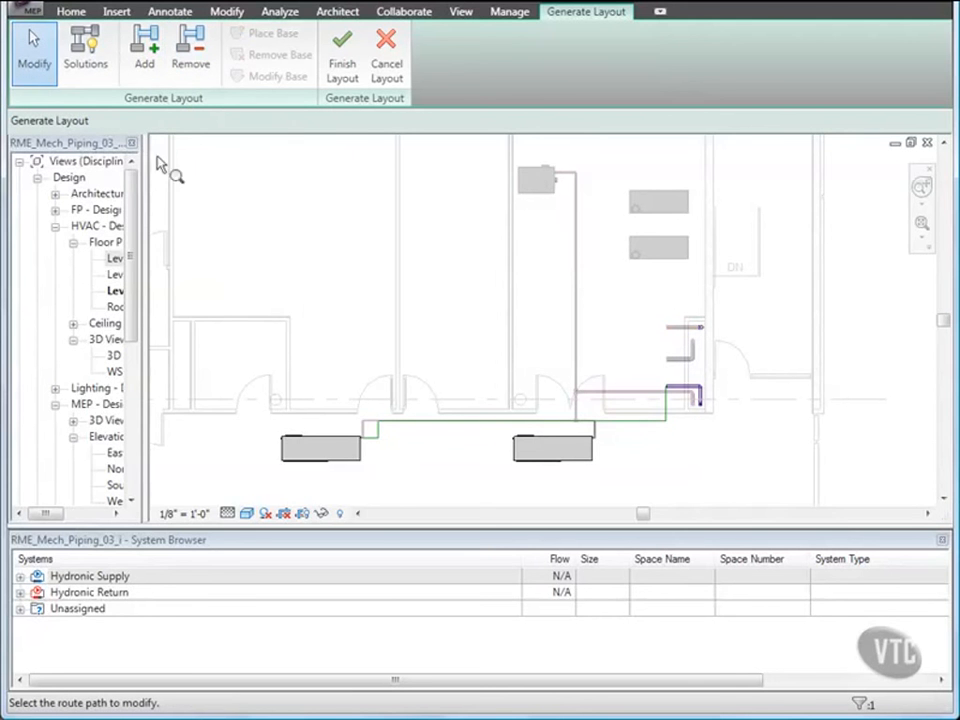
scroll(660, 457, "up", 4)
middle_click_drag(660, 456, 596, 437)
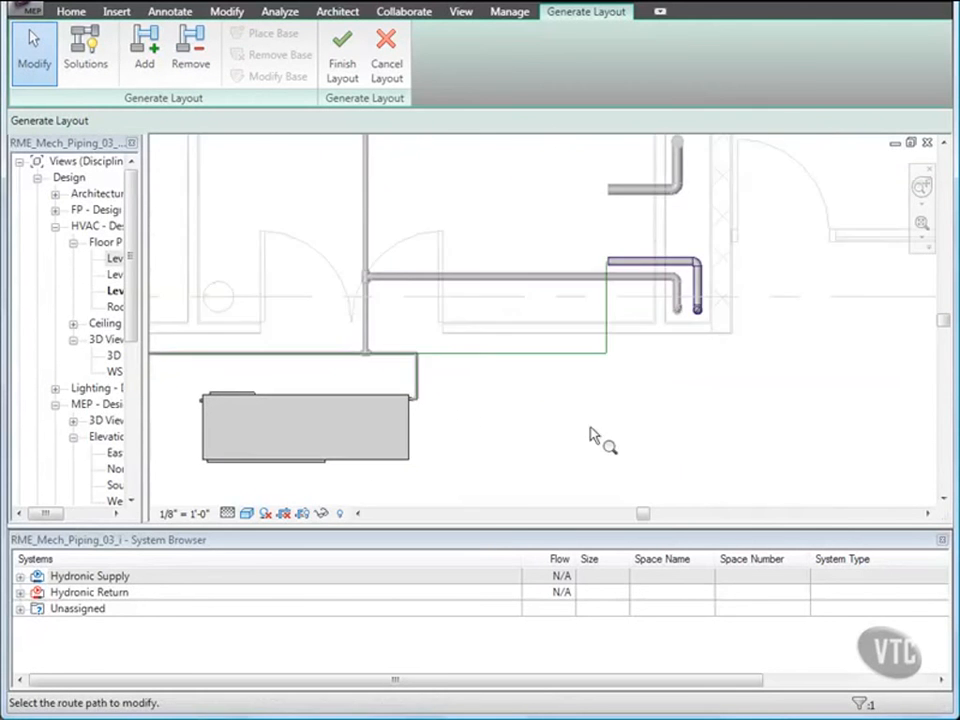
left_click(608, 335)
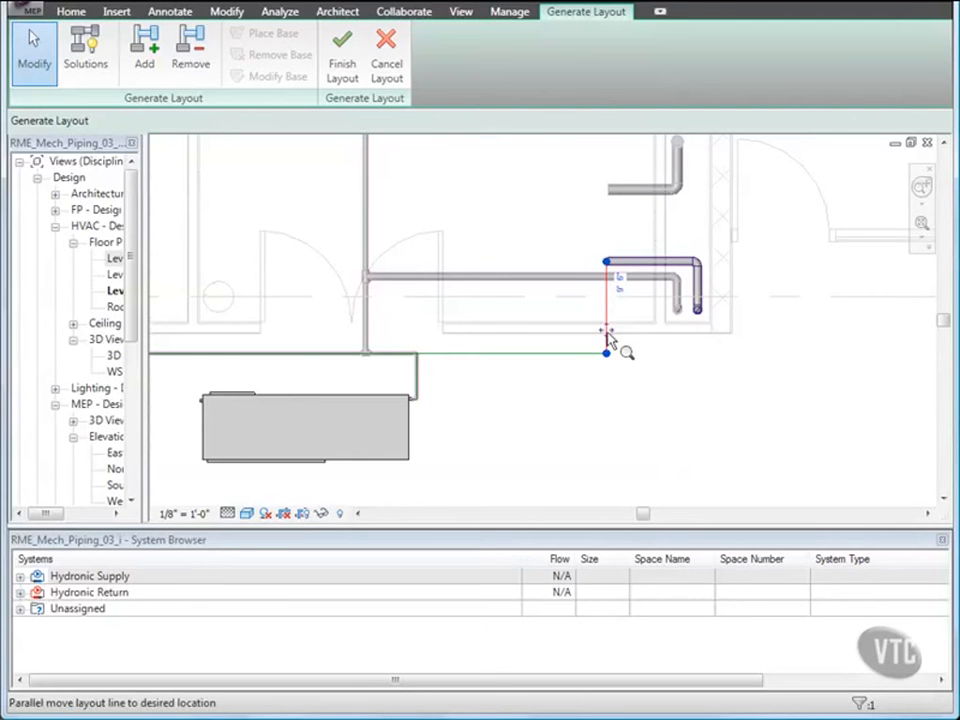
left_click_drag(605, 333, 454, 332)
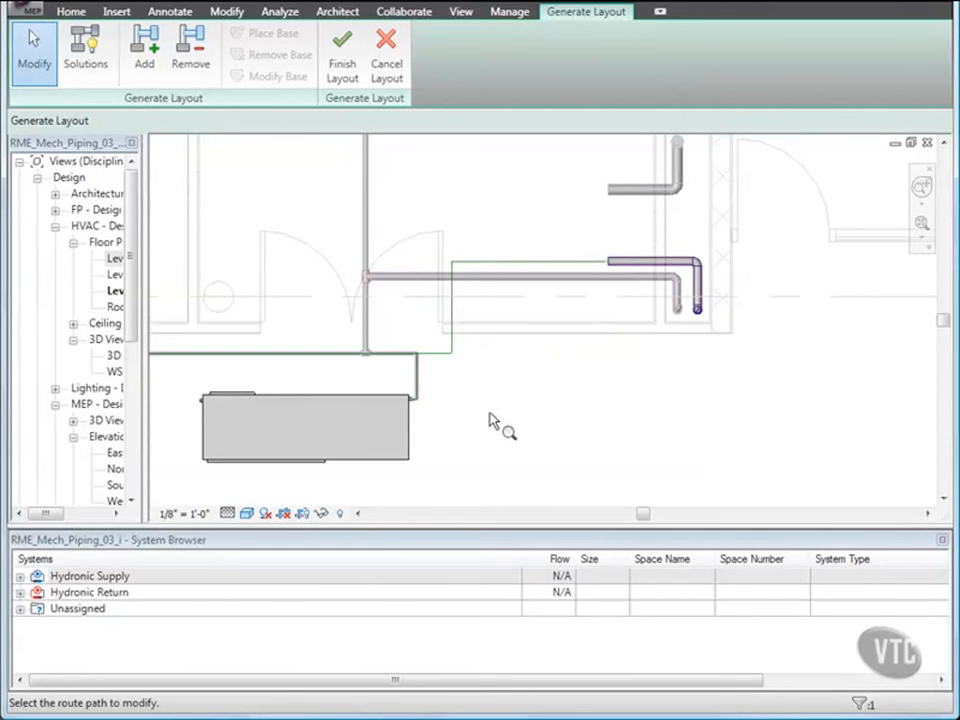
Shift the short vertical layout segment above the lower heat pump to the right and finish the layout.
left_click(419, 387)
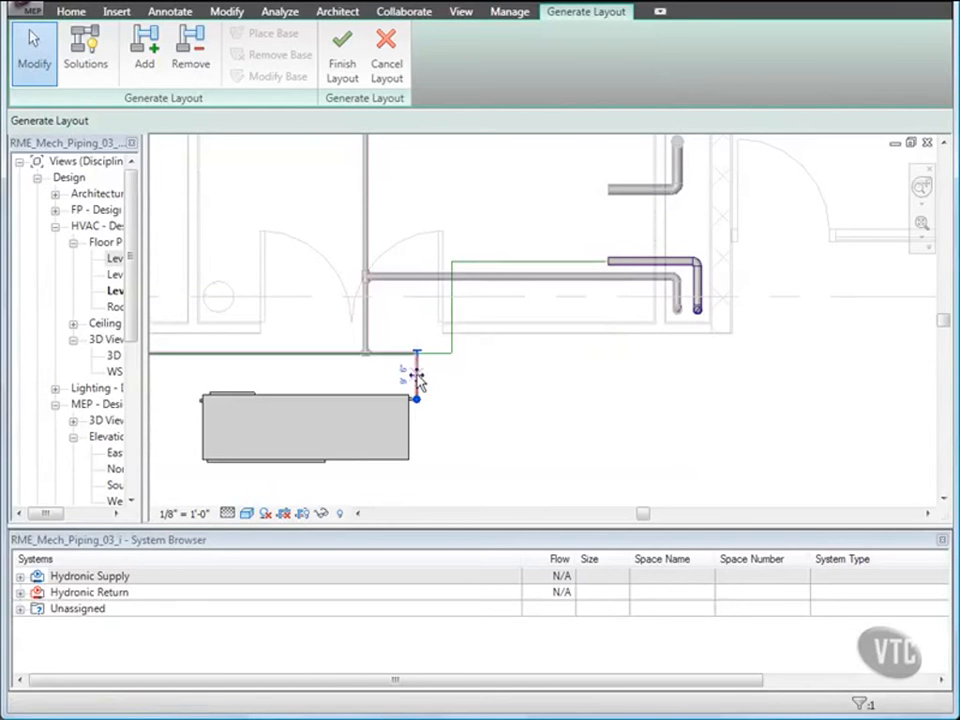
left_click_drag(418, 378, 451, 384)
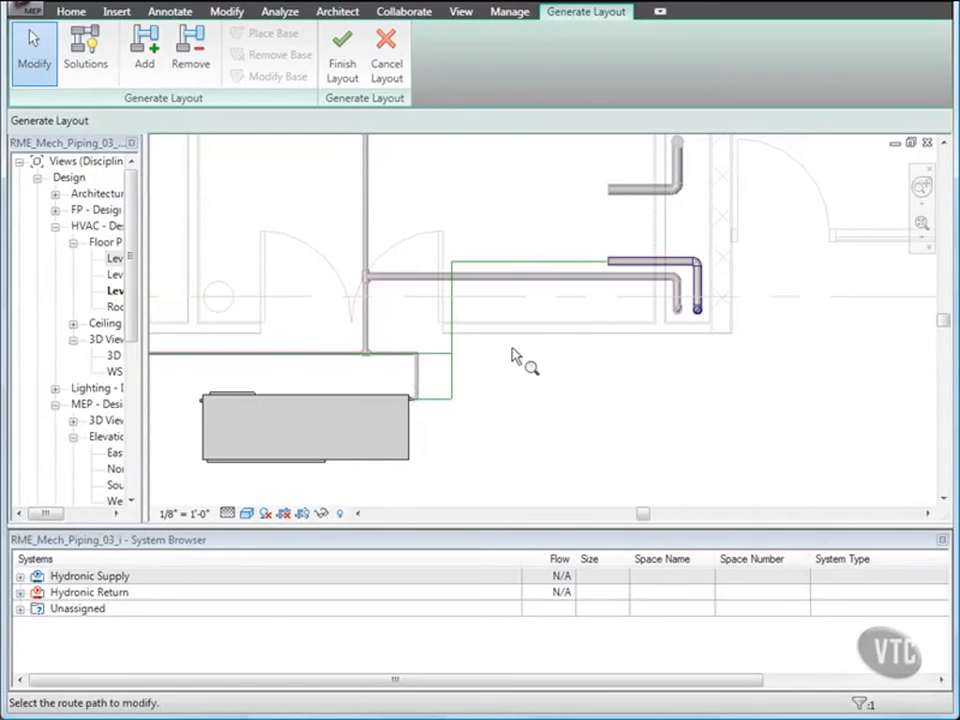
scroll(537, 321, "down", 3)
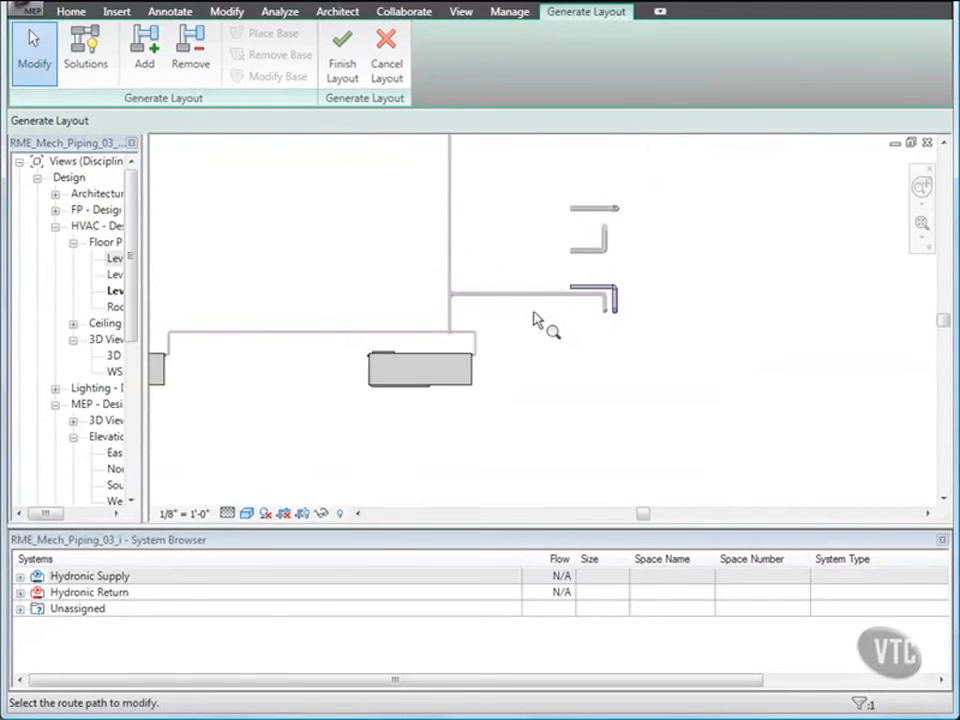
scroll(536, 319, "down", 1)
middle_click_drag(531, 292, 581, 364)
middle_click_drag(560, 316, 560, 348)
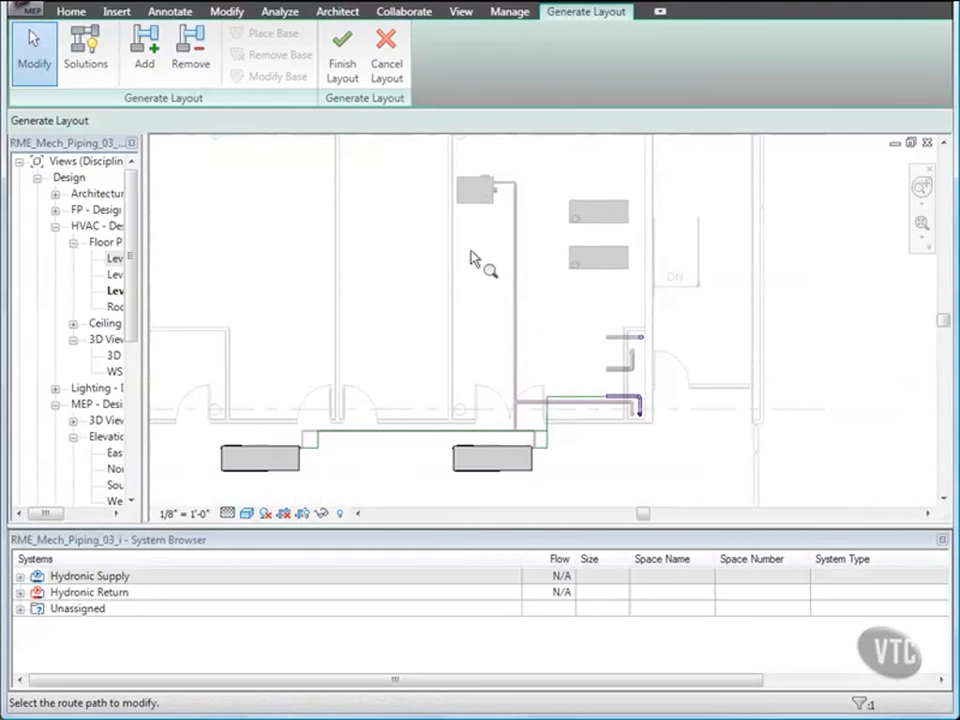
left_click(350, 70)
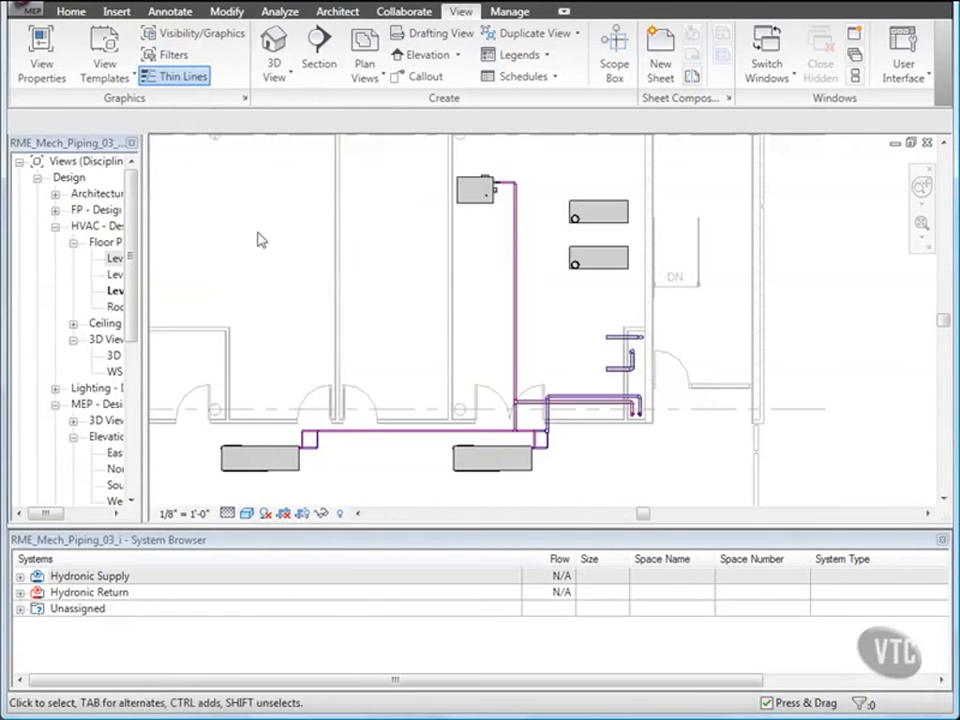
Close the current project.
left_click(30, 16)
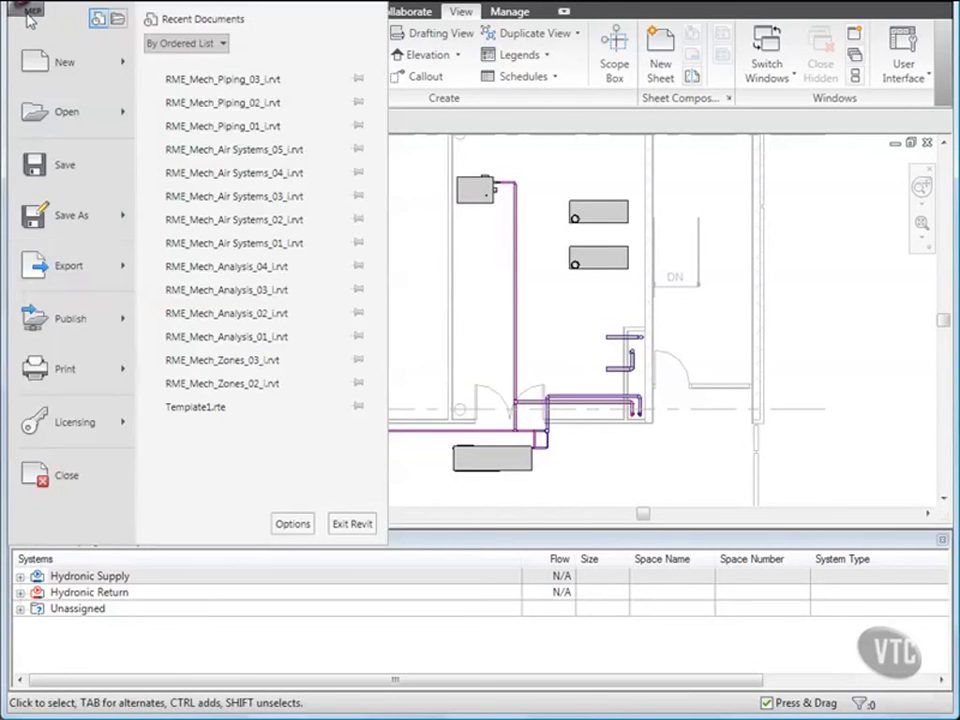
left_click(64, 478)
left_click(303, 395)
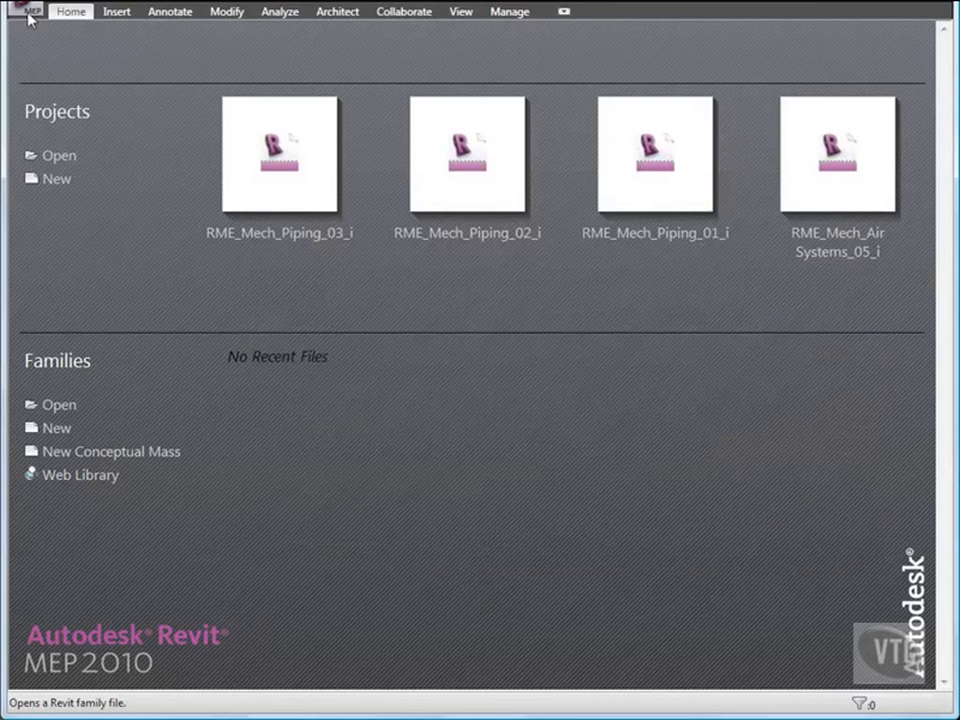
Open the project RME_Mech_Piping_04_i from the 02_Mechanical Systems folder.
left_click(30, 12)
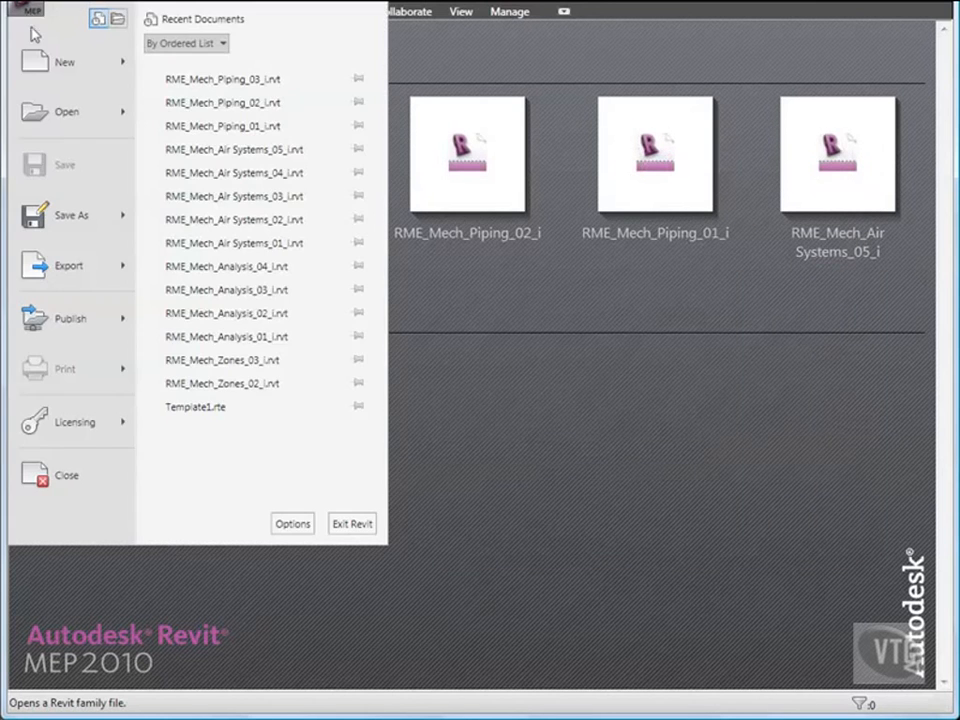
left_click(62, 112)
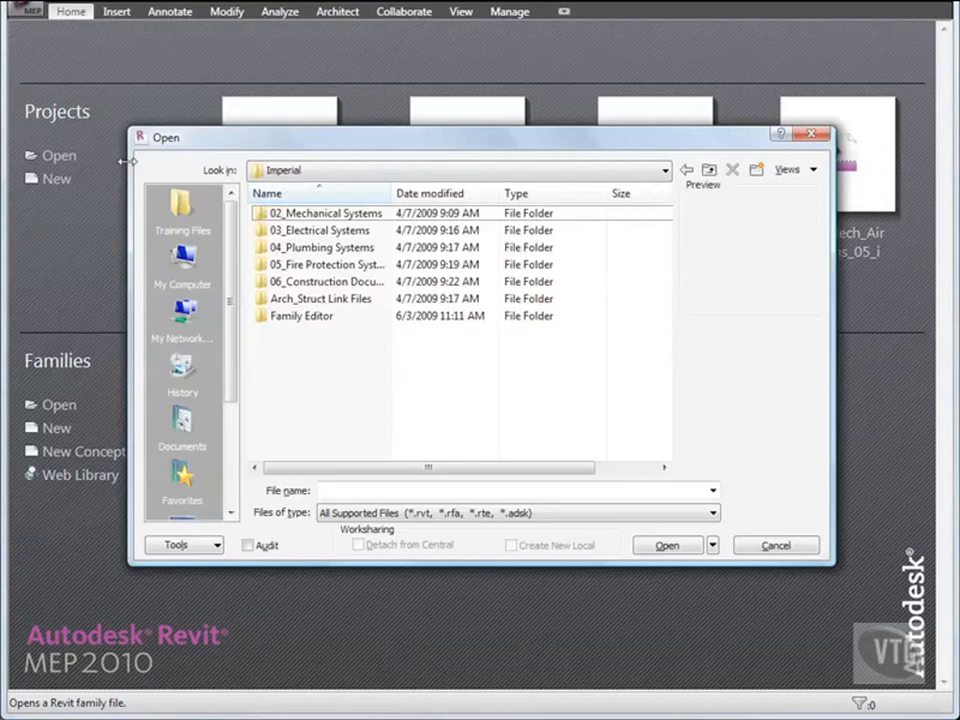
double_click(327, 213)
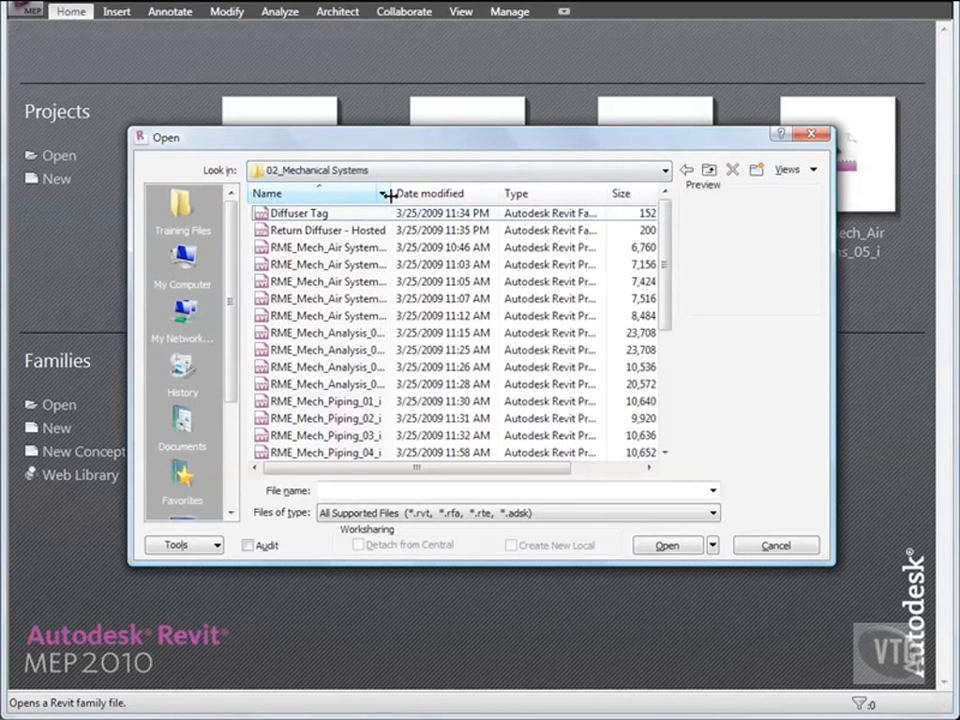
left_click_drag(390, 195, 412, 195)
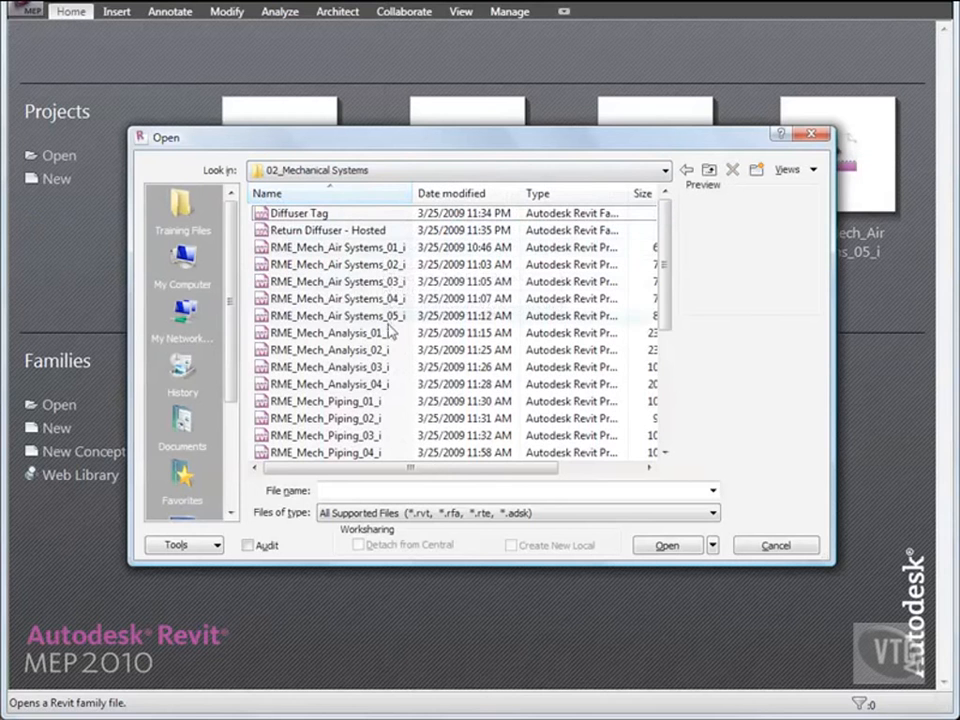
scroll(385, 262, "down", 2)
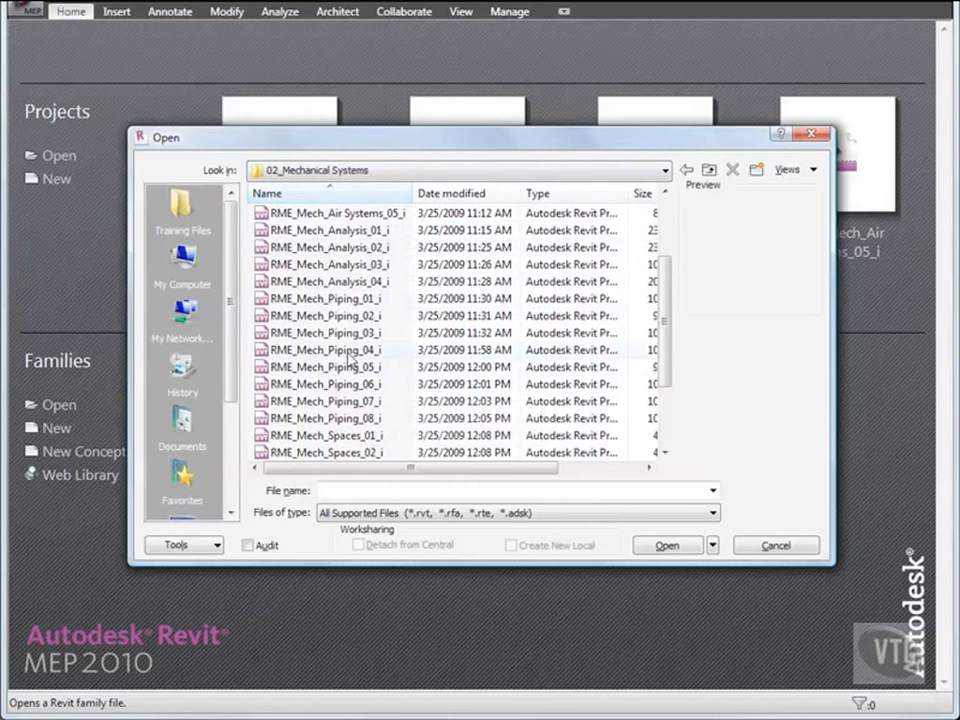
double_click(346, 352)
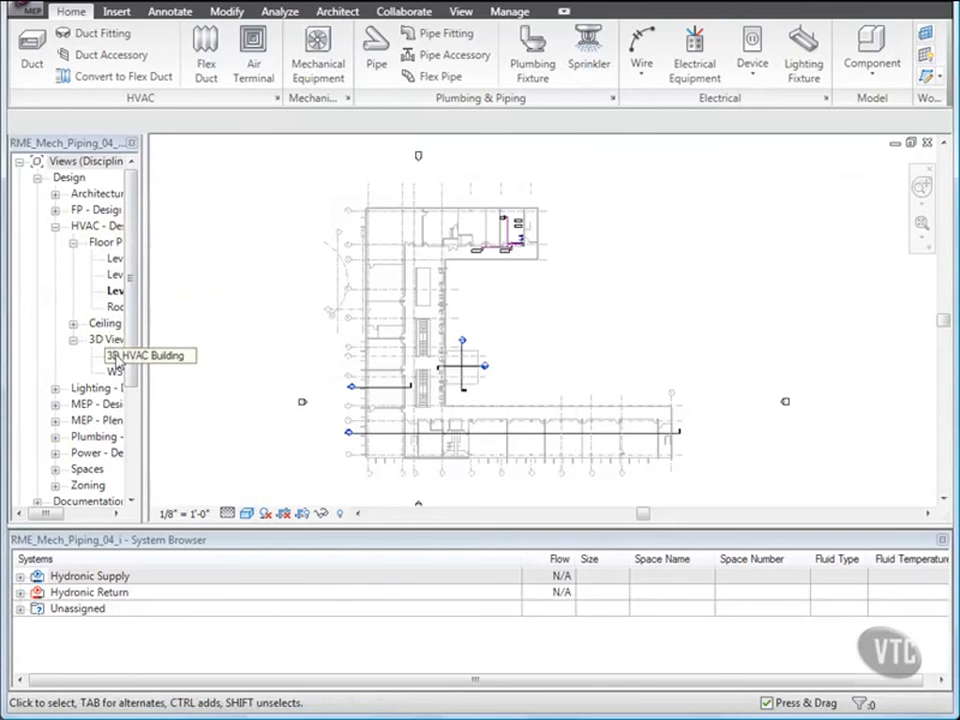
Open the 3D HVAC Building view and tile it beside the Level 3 HVAC floor plan.
double_click(113, 357)
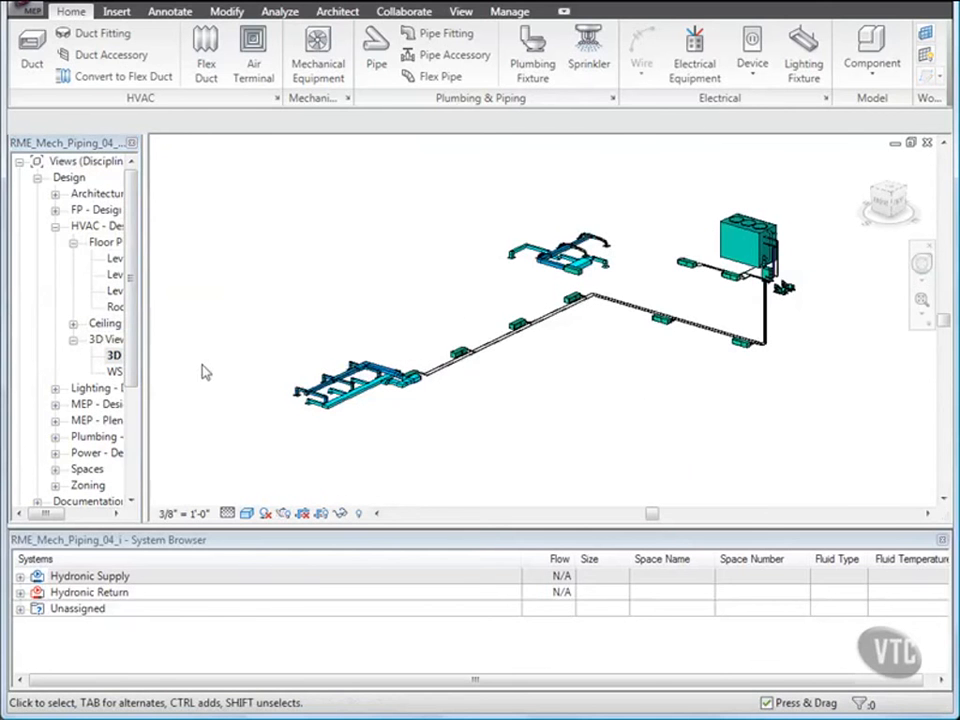
left_click(461, 13)
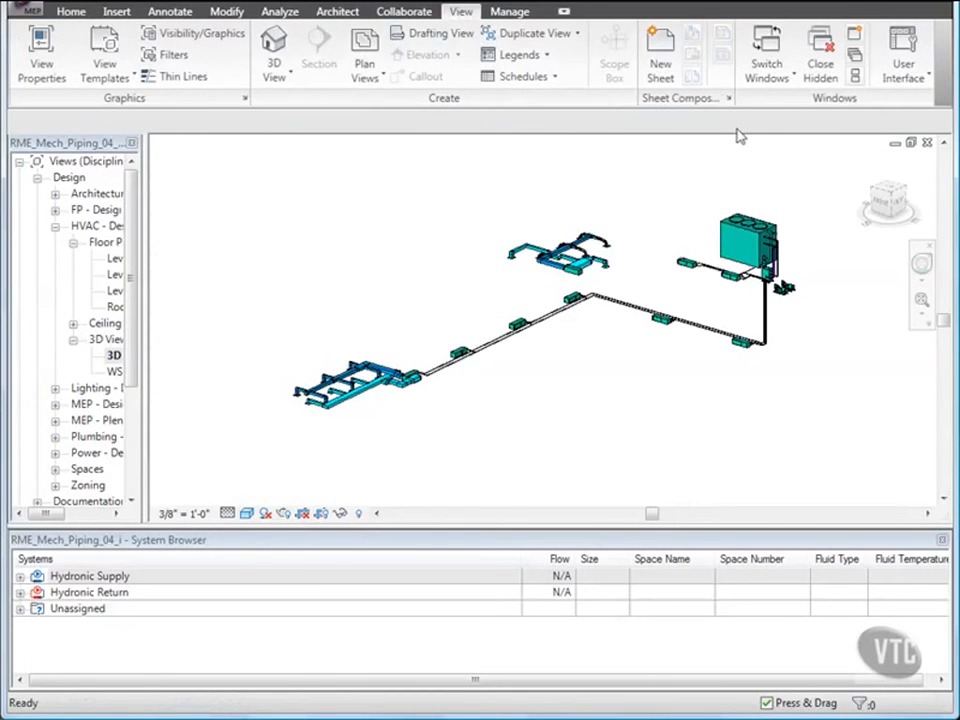
left_click(855, 77)
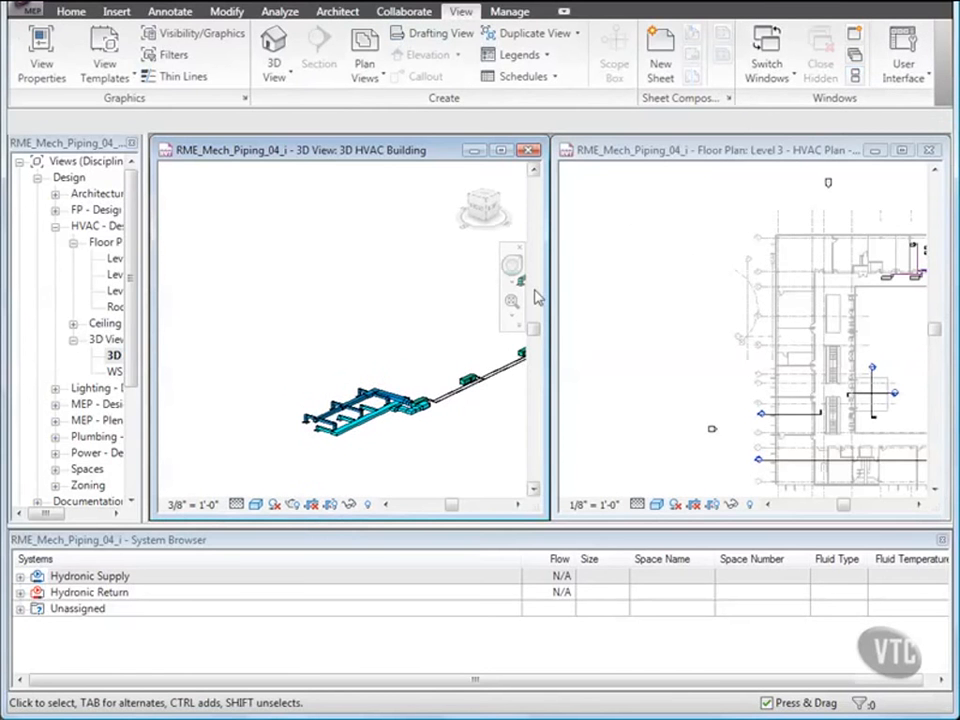
Delete the pipe elbow joining the vertical pipe to the equipment unit's lower connector in the 3D view.
middle_click_drag(427, 321, 239, 318)
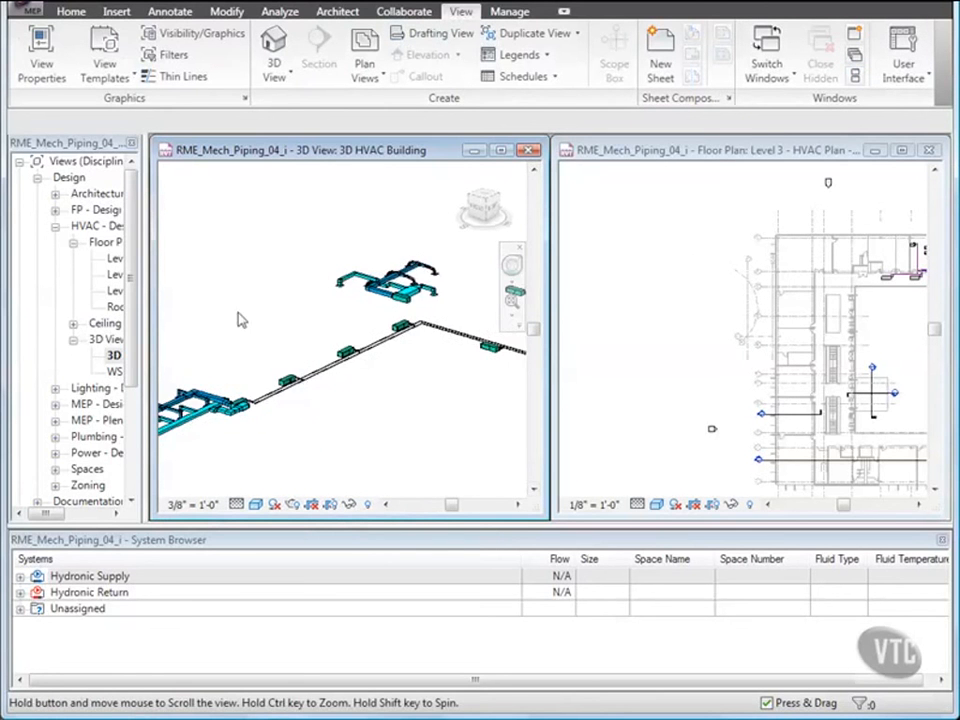
middle_click_drag(476, 387, 273, 389)
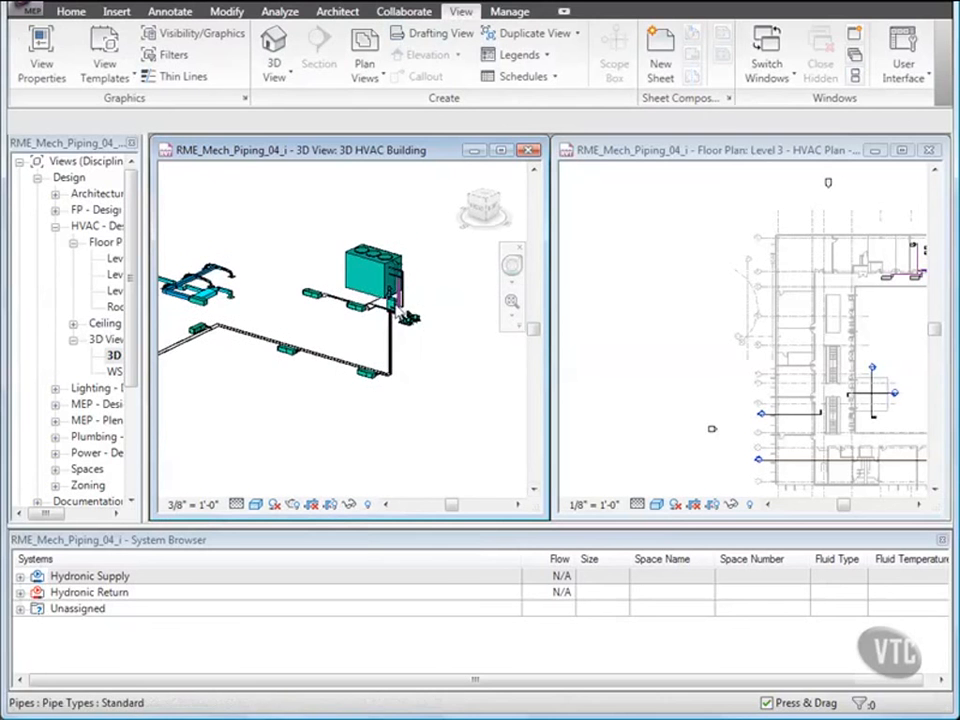
scroll(405, 318, "up", 6)
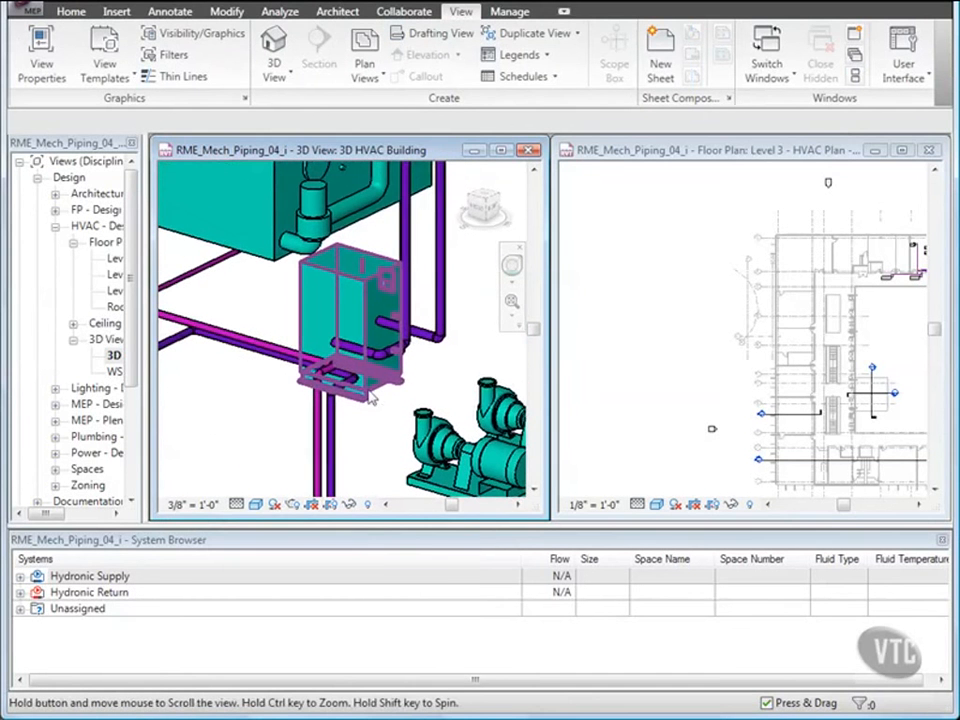
left_click(702, 381)
middle_click_drag(750, 362, 611, 366)
scroll(774, 253, "up", 3)
scroll(774, 253, "up", 5)
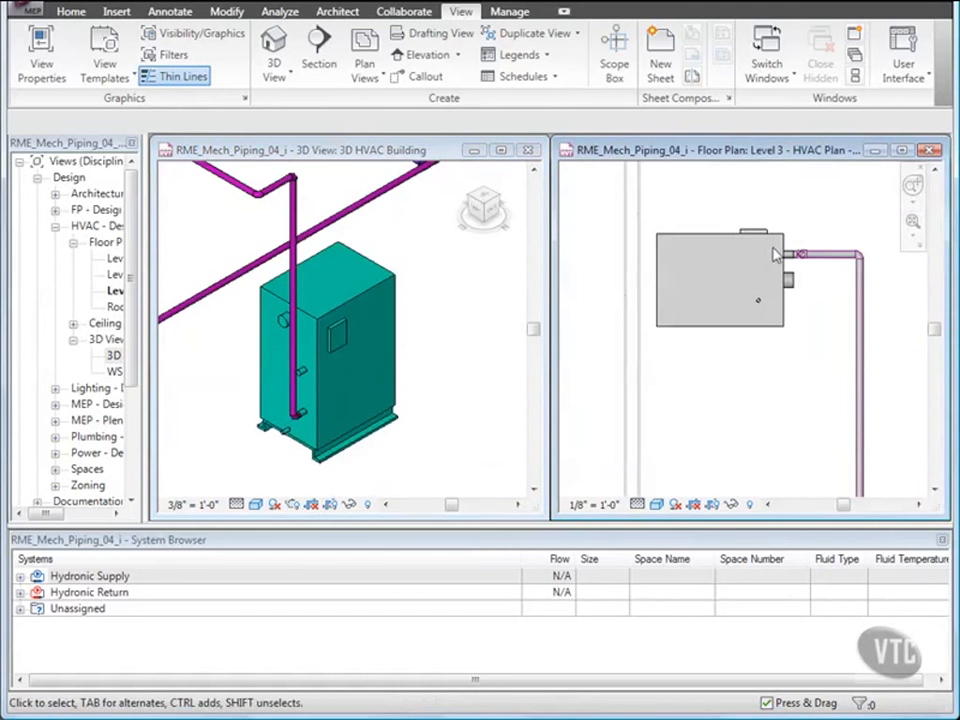
left_click(437, 367)
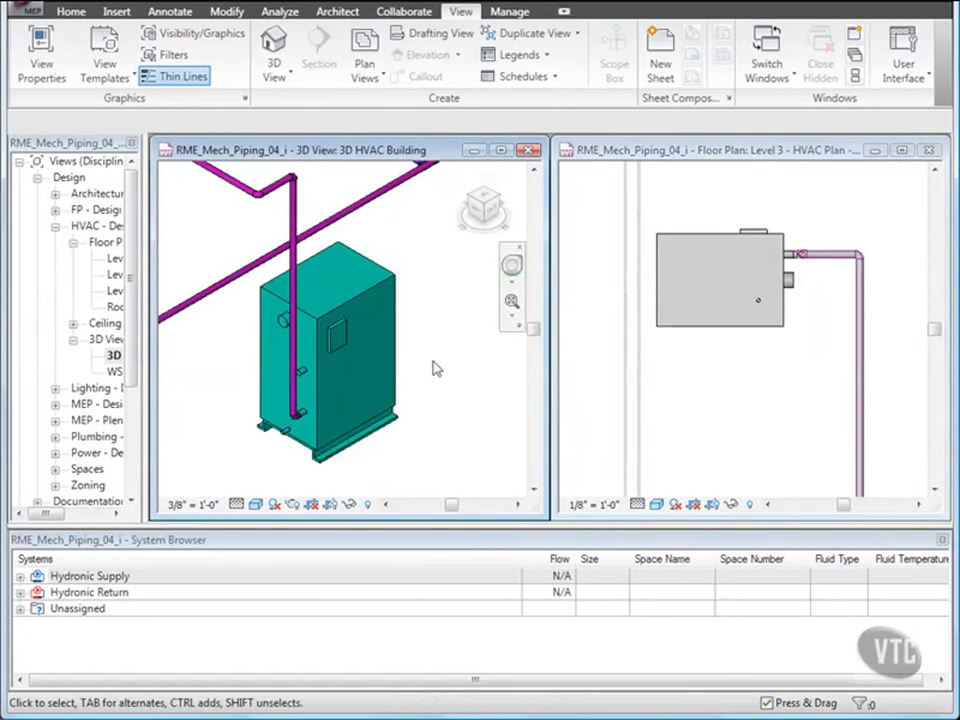
scroll(298, 425, "up", 6)
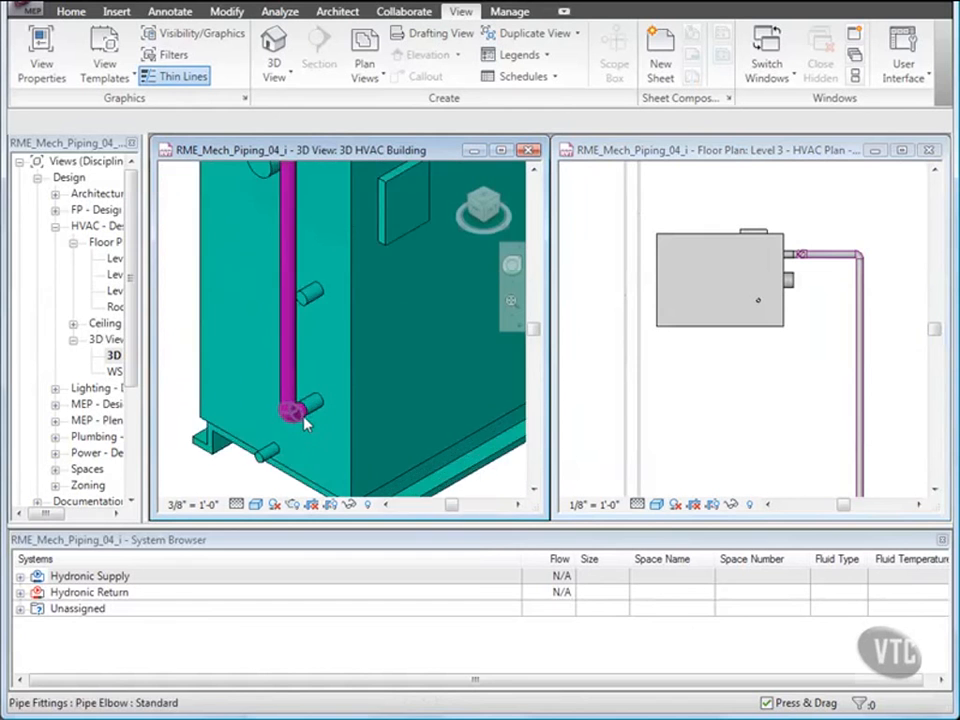
middle_click_drag(303, 420, 340, 347)
scroll(291, 353, "up", 3)
left_click_drag(255, 356, 354, 280)
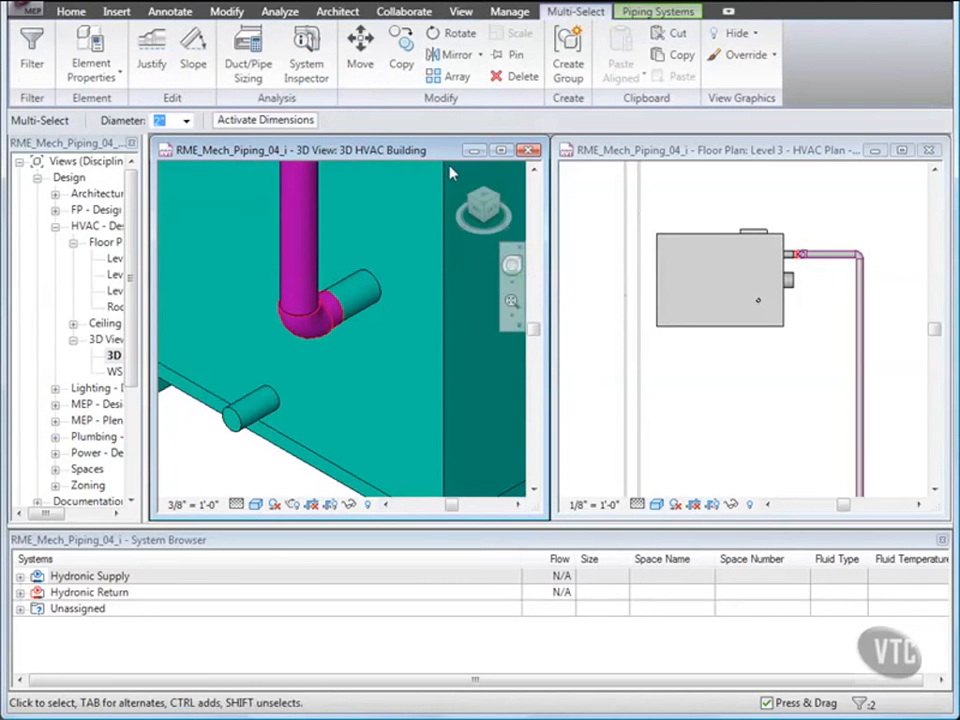
left_click(516, 76)
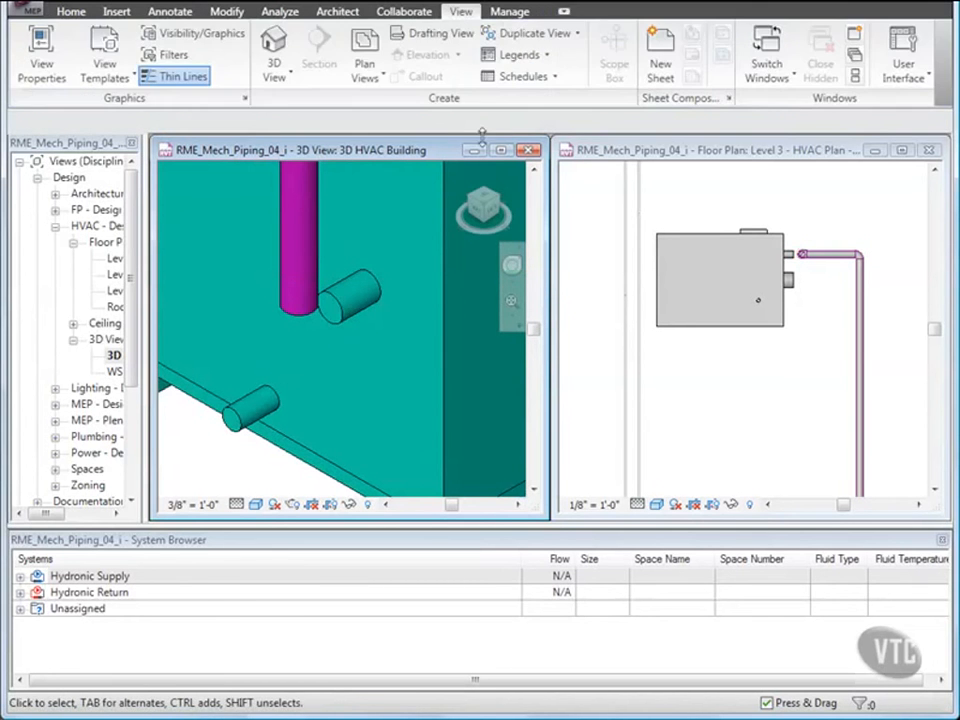
Move the horizontal pipe and its elbow upward in the floor plan, away from the unit's connector.
left_click(733, 376)
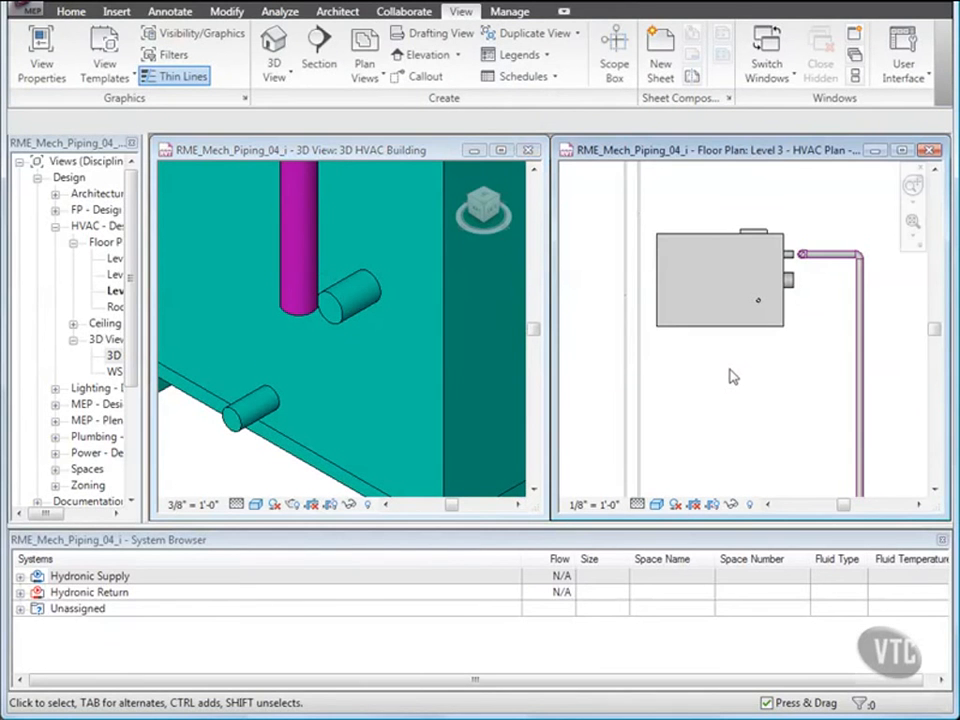
scroll(829, 281, "up", 3)
middle_click_drag(829, 281, 733, 343)
scroll(733, 343, "up", 1)
left_click_drag(650, 244, 857, 326)
scroll(660, 228, "up", 1)
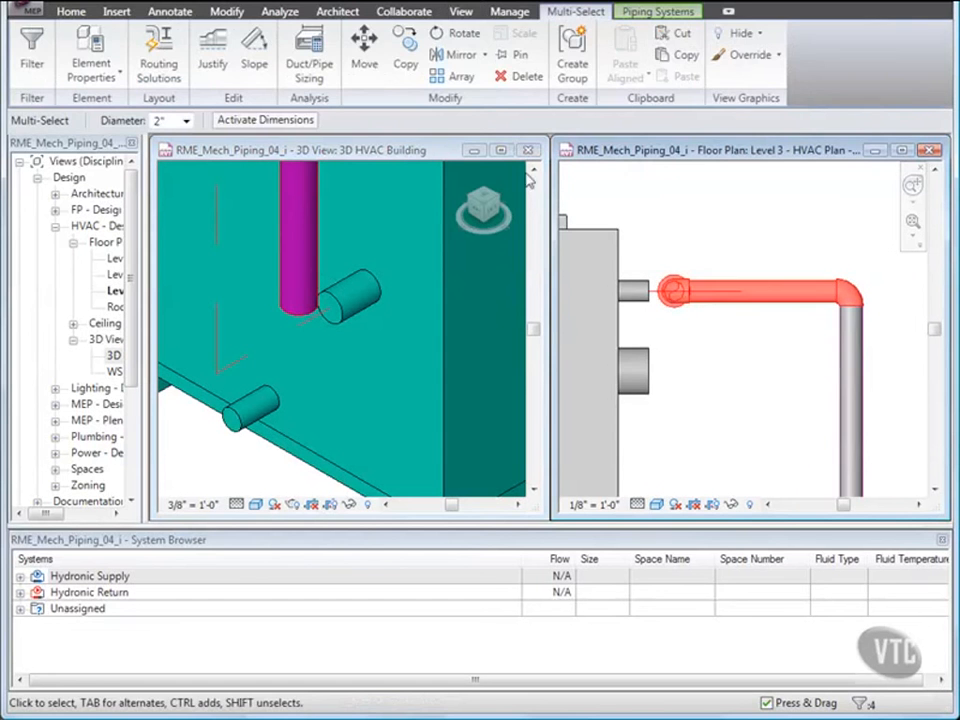
left_click(364, 50)
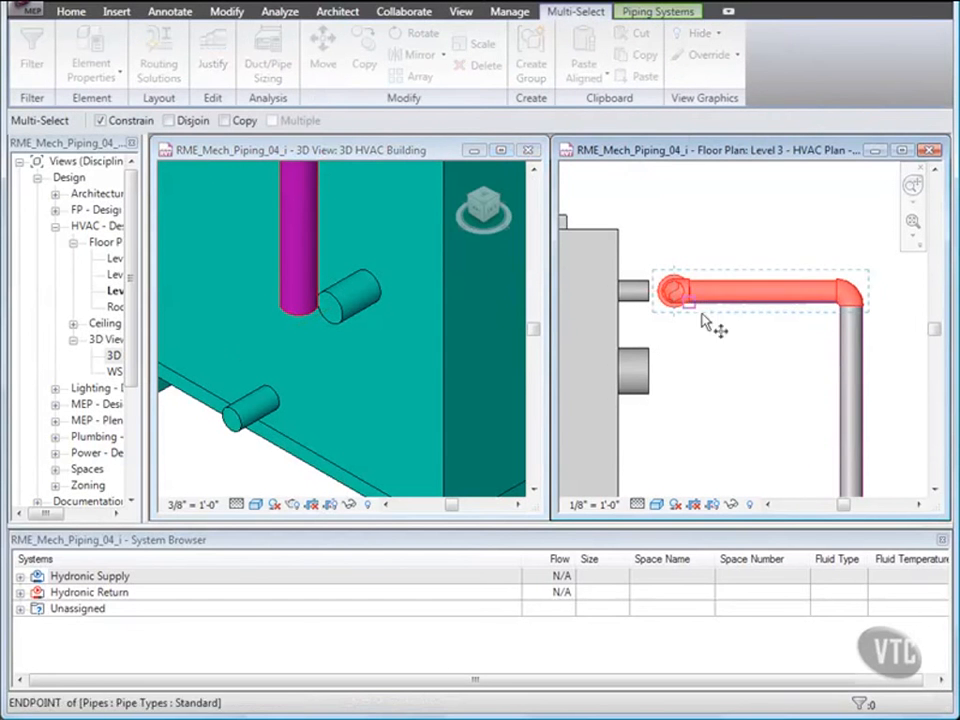
left_click(735, 370)
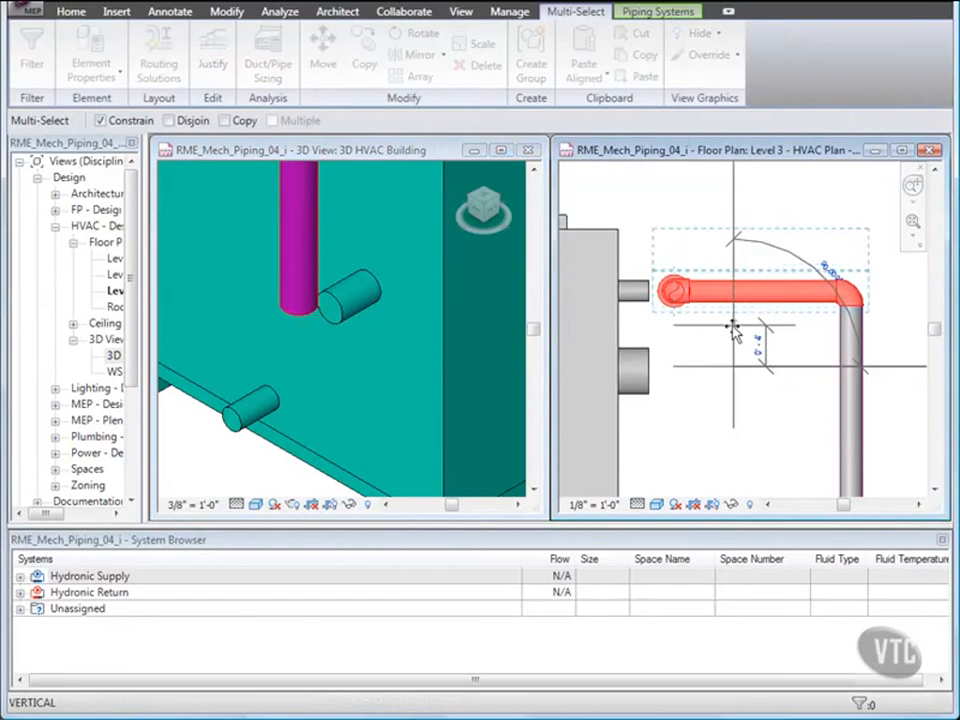
left_click(734, 331)
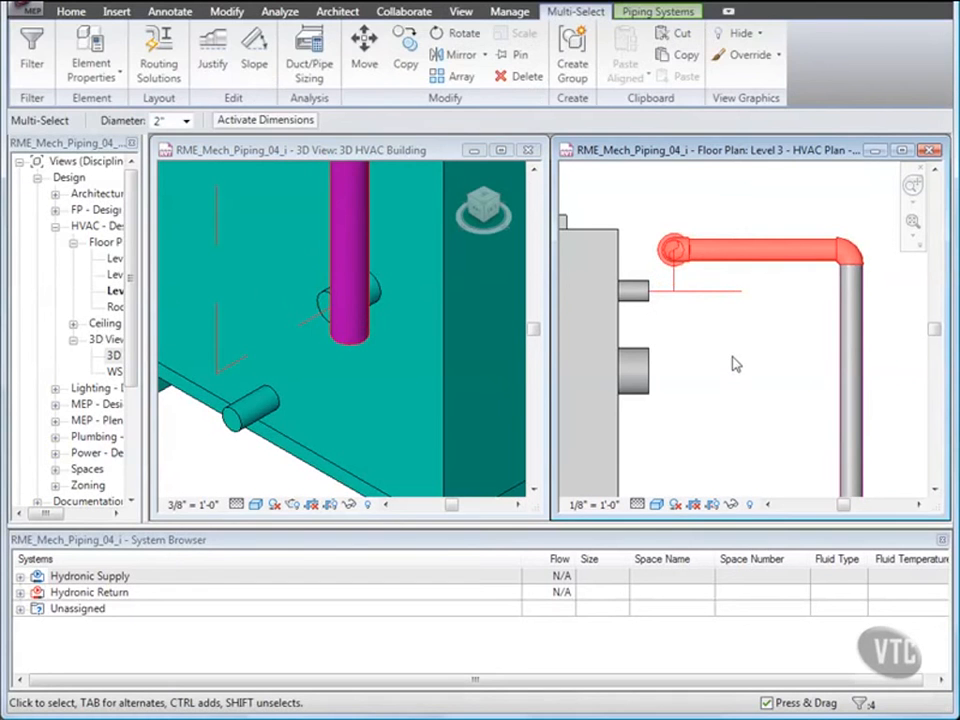
left_click(735, 364)
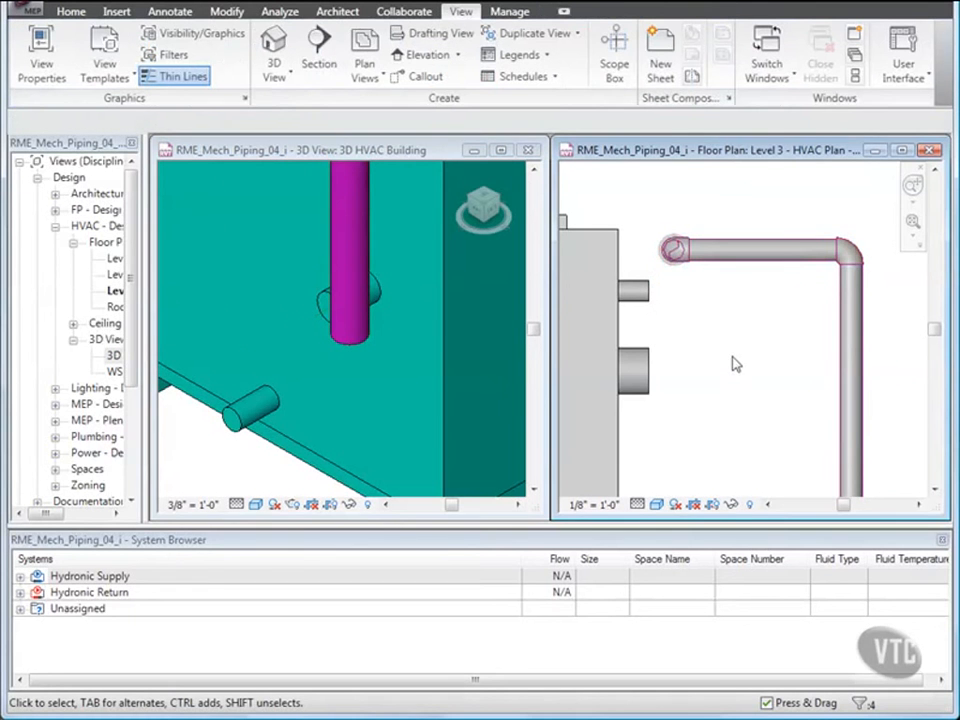
Connect the condensing boiler's Hydronic Return connector into the nearby vertical pipe using Connect Into.
left_click(424, 339)
scroll(409, 319, "down", 4)
middle_click_drag(410, 314, 332, 389)
scroll(332, 384, "down", 2)
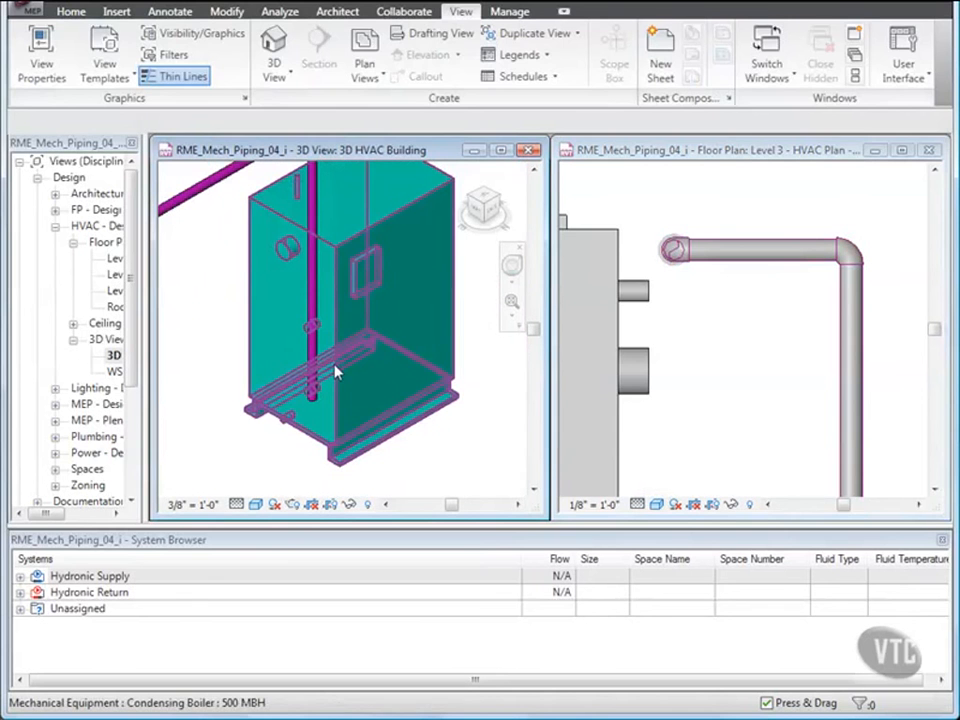
left_click(333, 370)
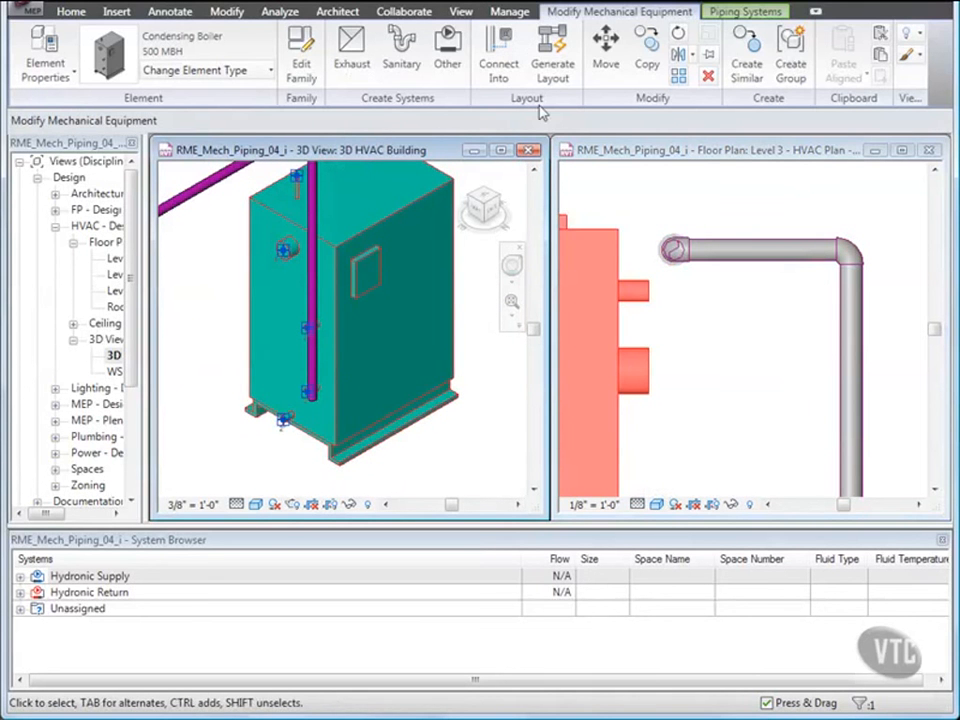
left_click(494, 72)
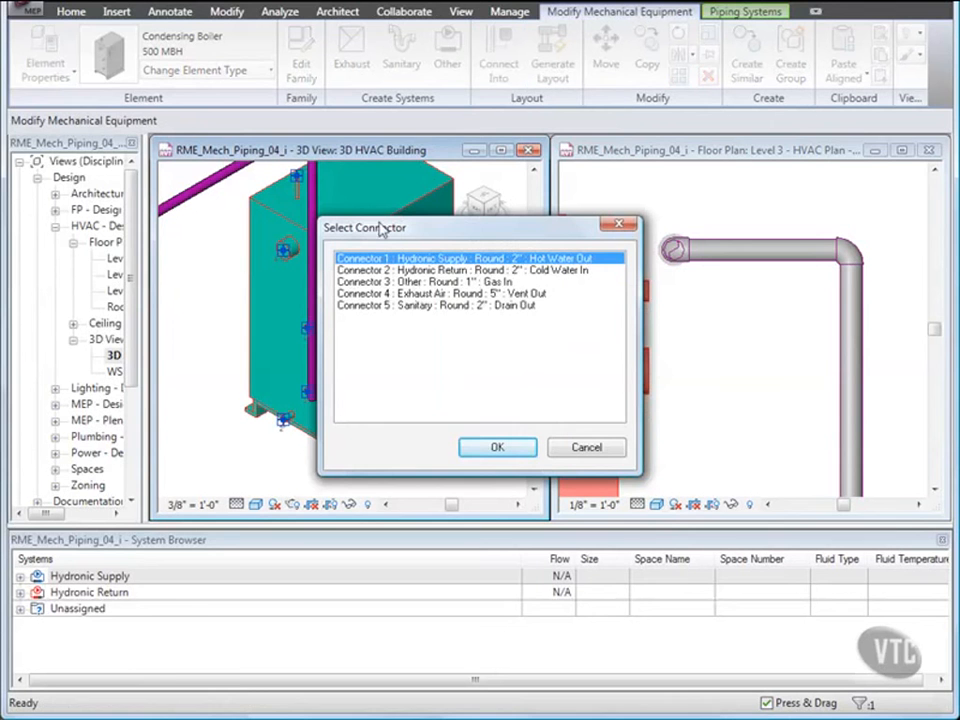
left_click(407, 272)
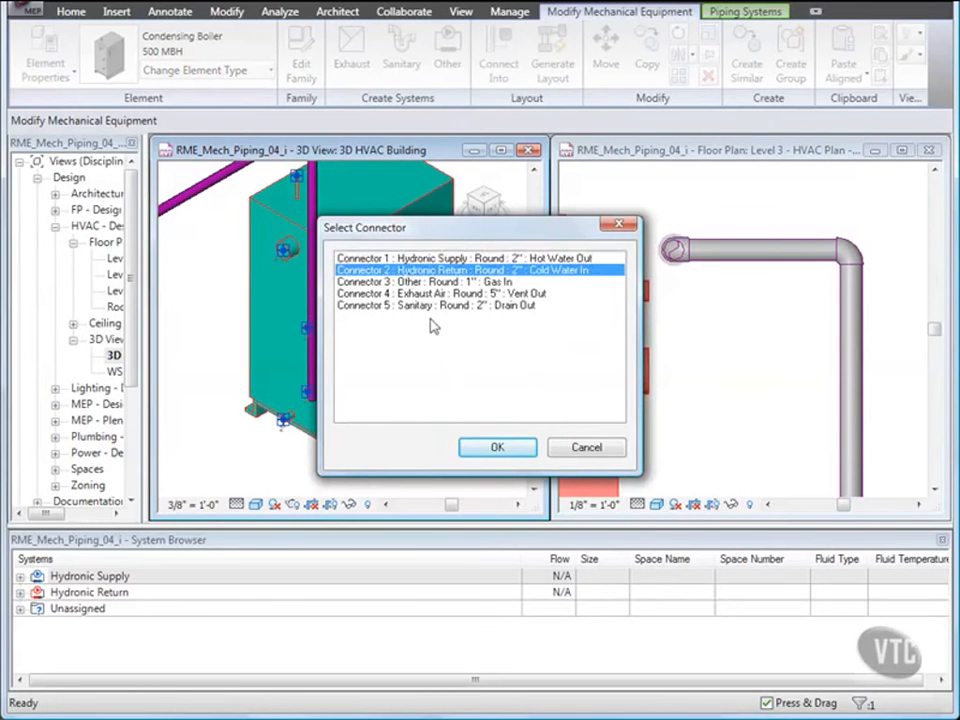
left_click(496, 448)
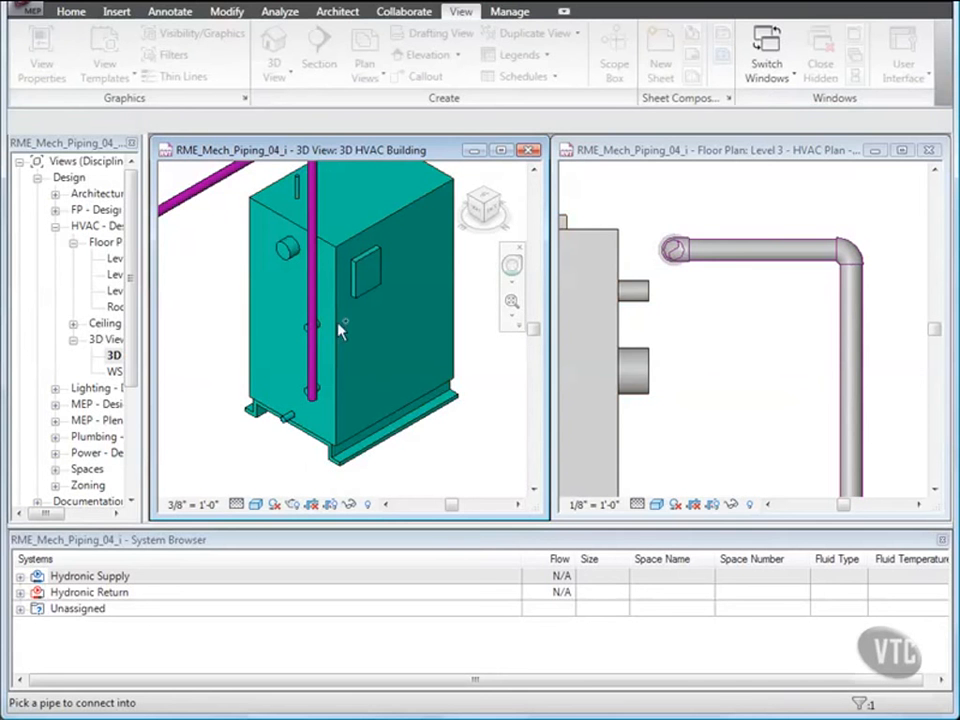
left_click(318, 302)
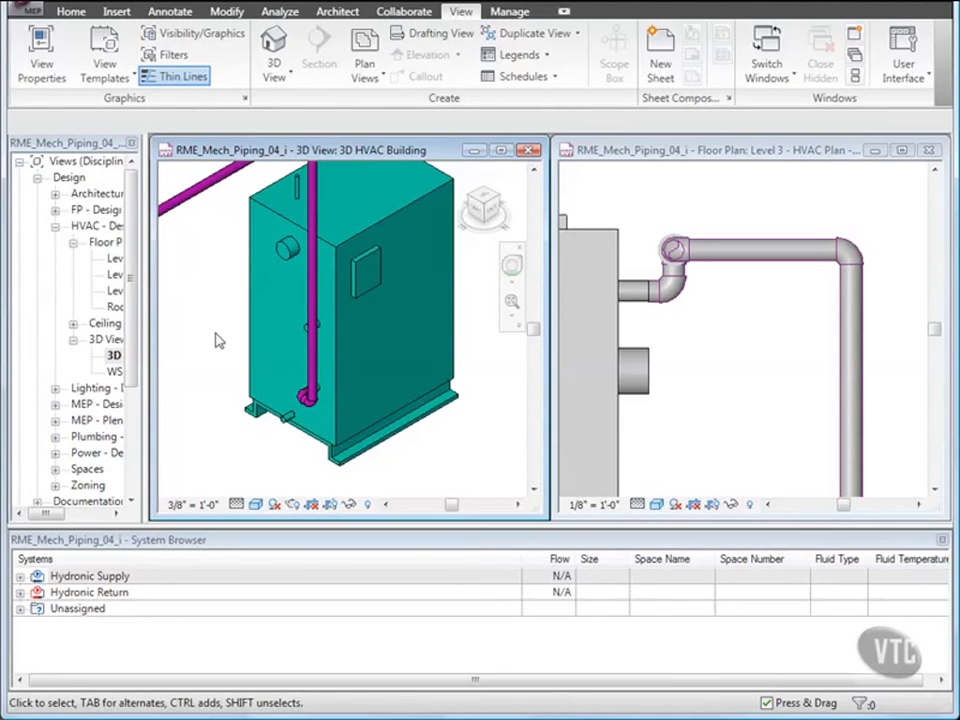
Start drawing a pipe from the boiler's free connector in the floor plan, switching the pipe type to Standard.
left_click(712, 346)
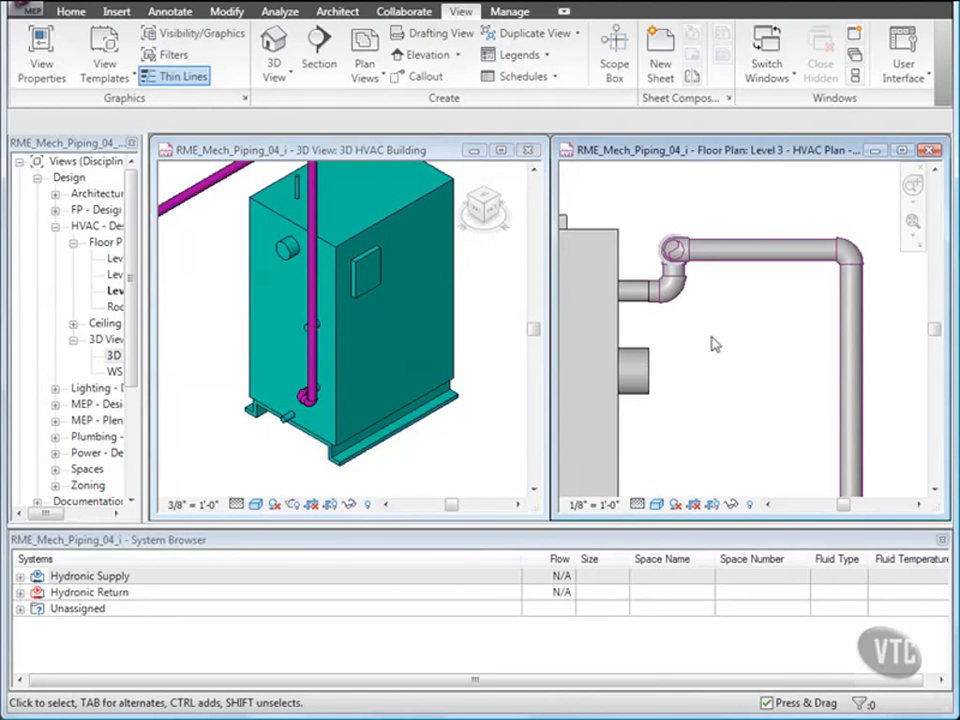
scroll(720, 339, "down", 5)
middle_click_drag(720, 339, 786, 312)
left_click(740, 330)
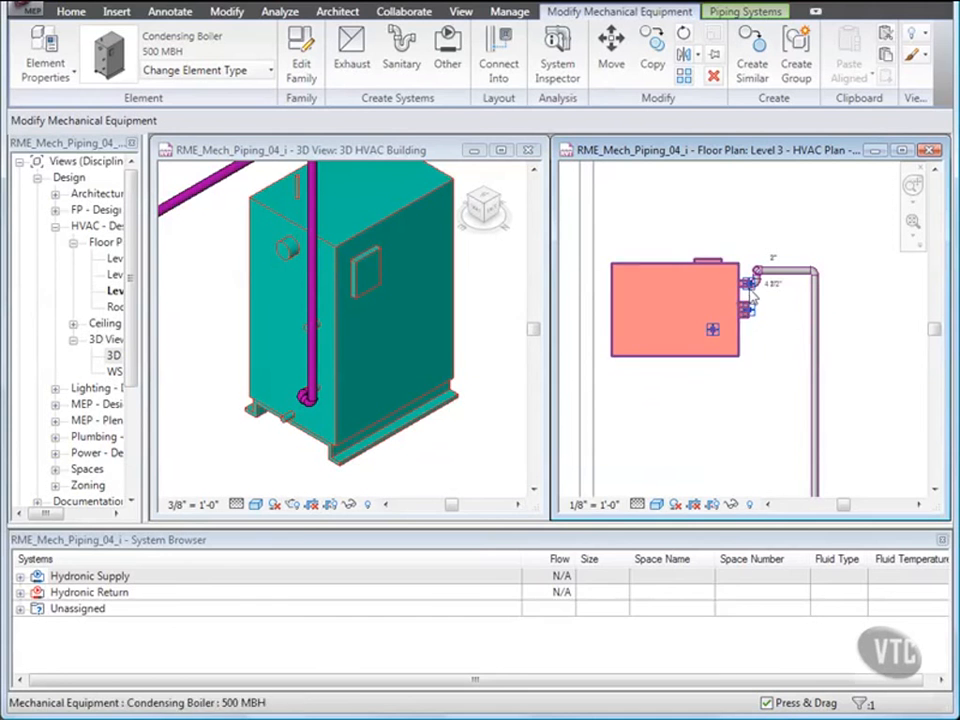
right_click(752, 294)
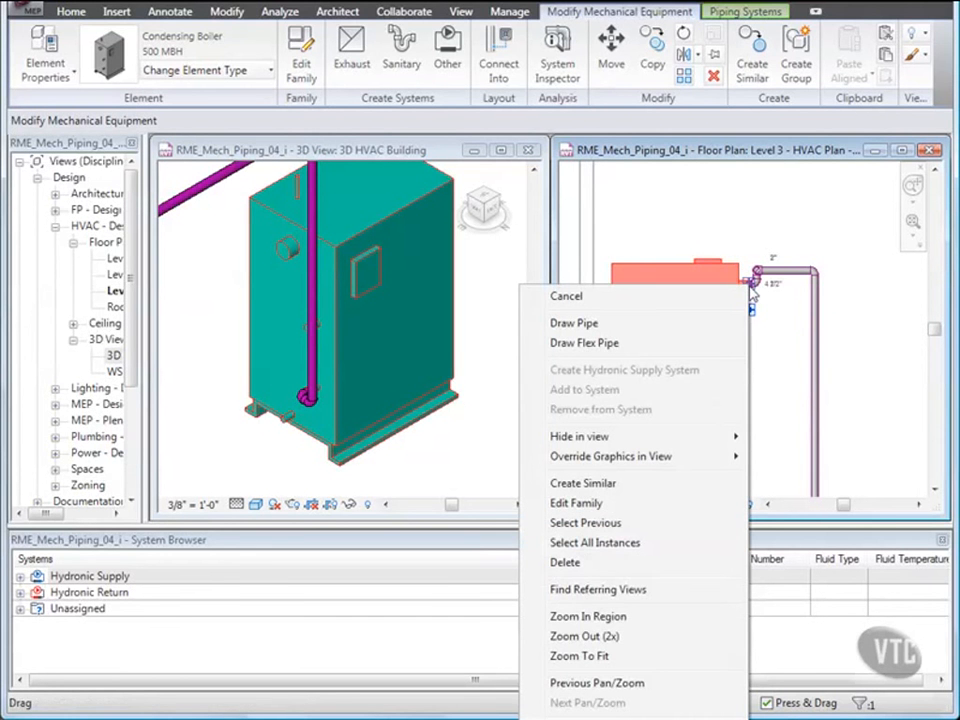
left_click(620, 325)
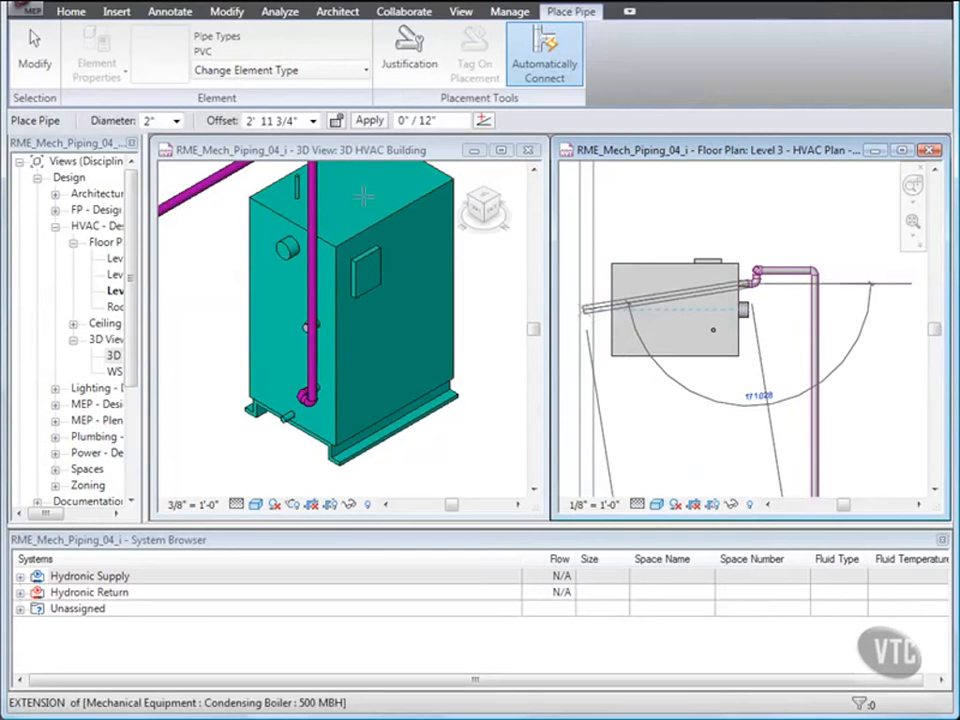
left_click(296, 78)
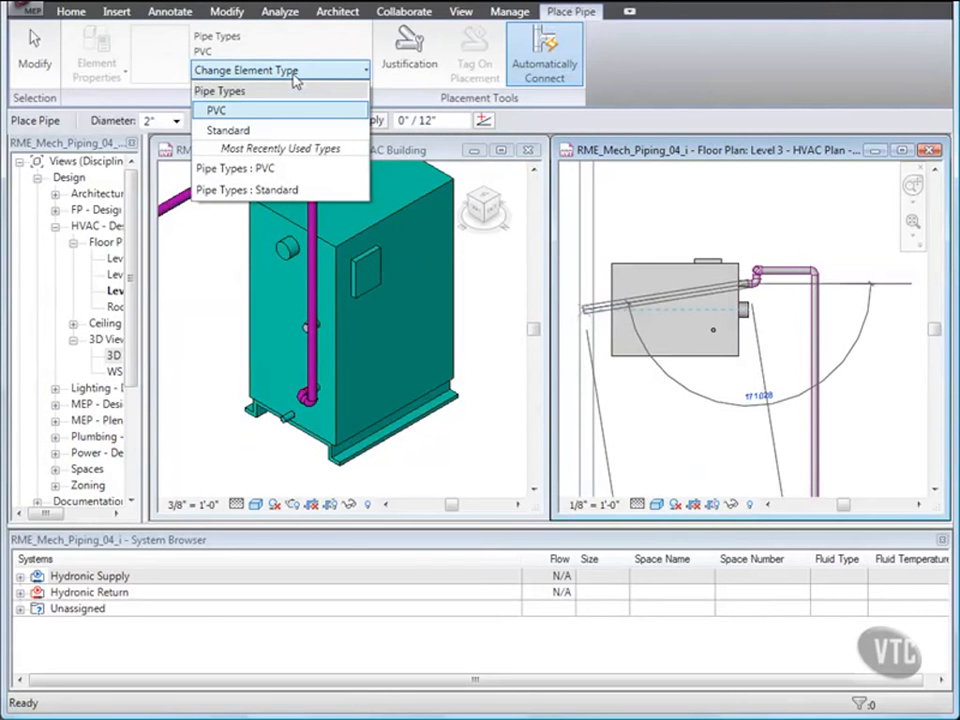
left_click(243, 132)
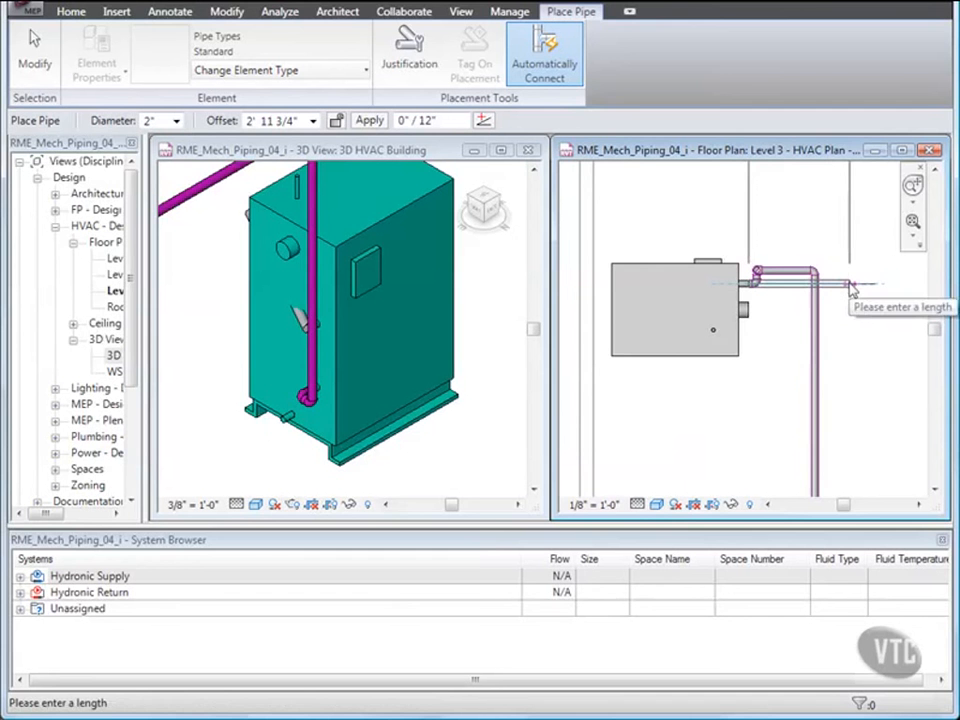
Set the pipe offset to 1' 7" while drawing.
middle_click_drag(868, 294, 870, 338)
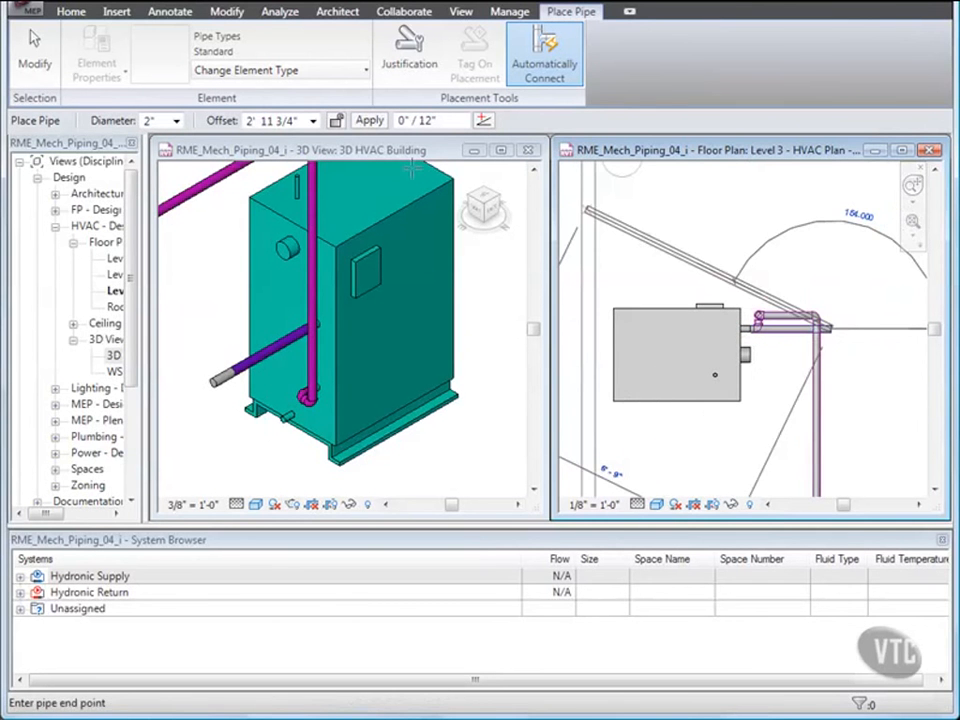
left_click(288, 120)
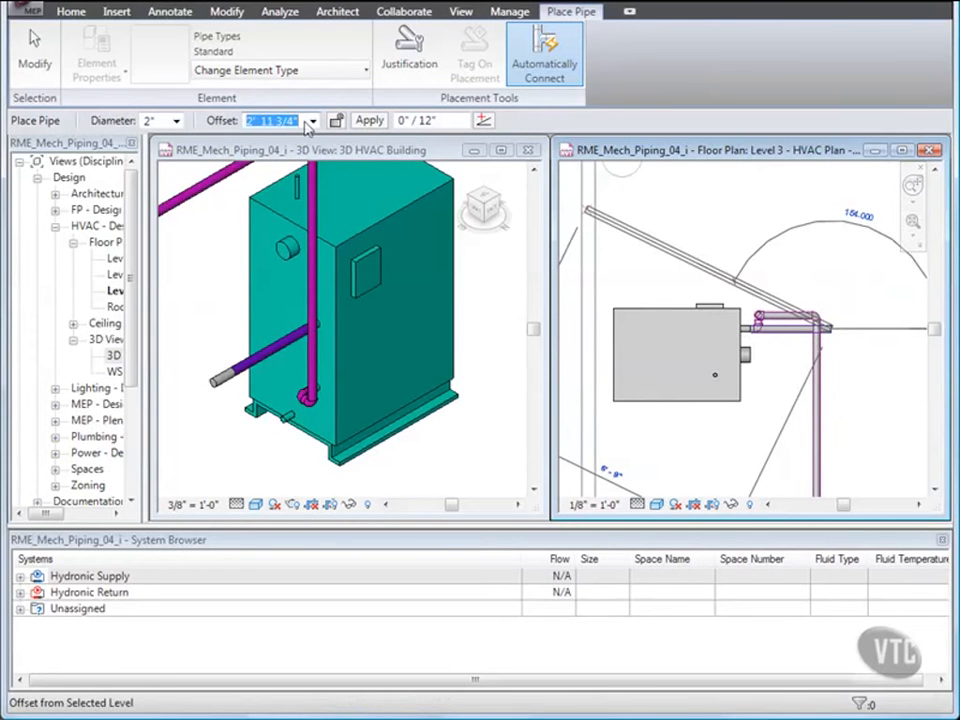
type("1' 7")
key("Return")
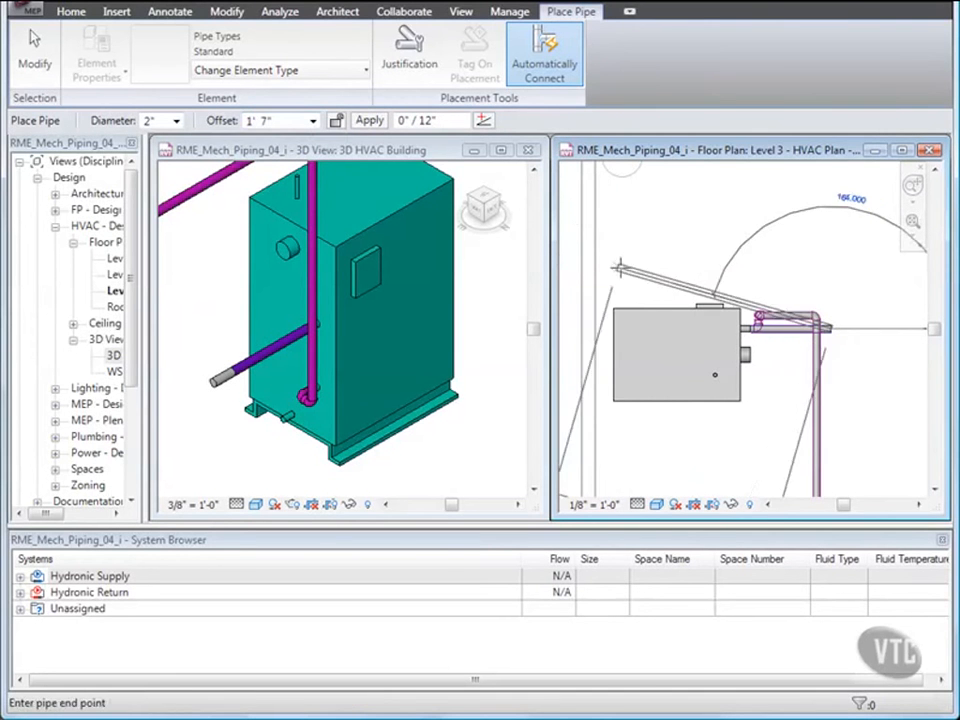
Route the pipe east past the vertical pipe, then turn it south and finish the run.
middle_click_drag(806, 306, 770, 300)
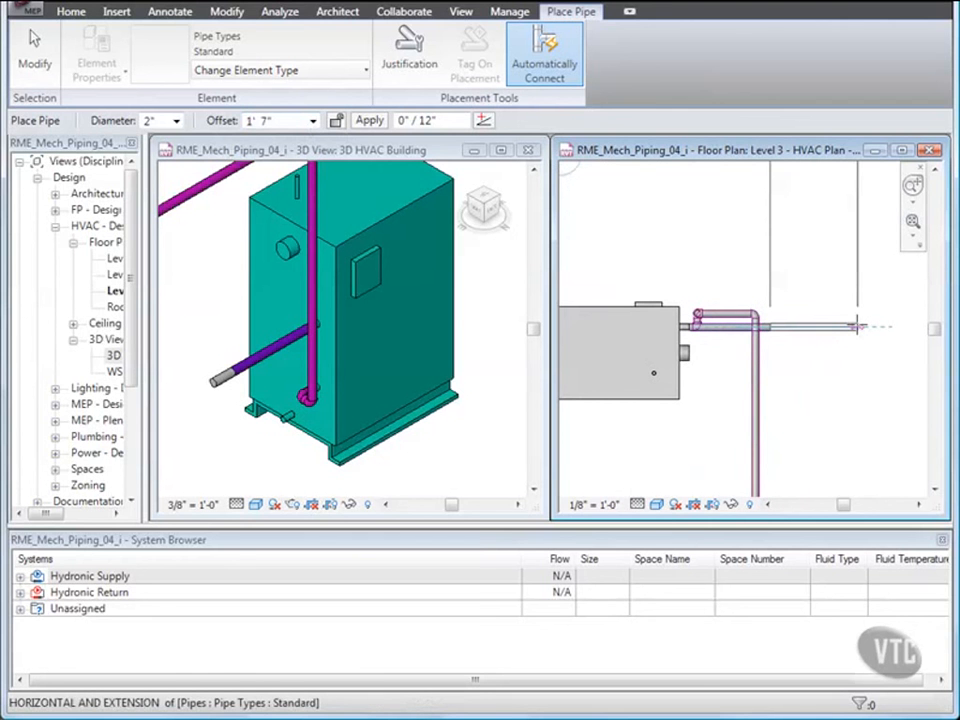
type("2")
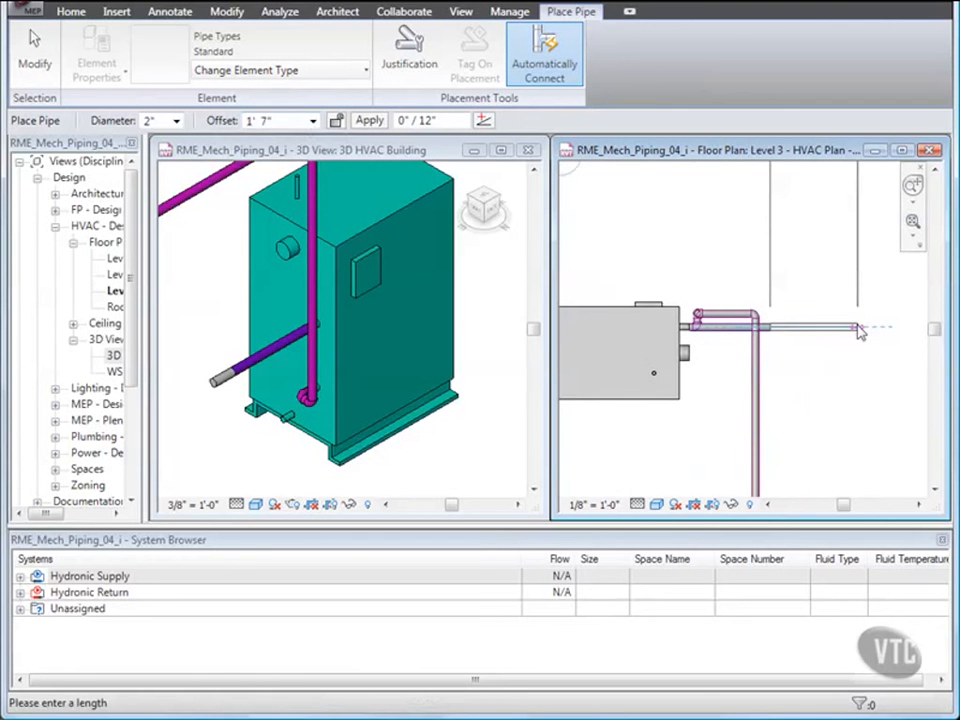
left_click(856, 328)
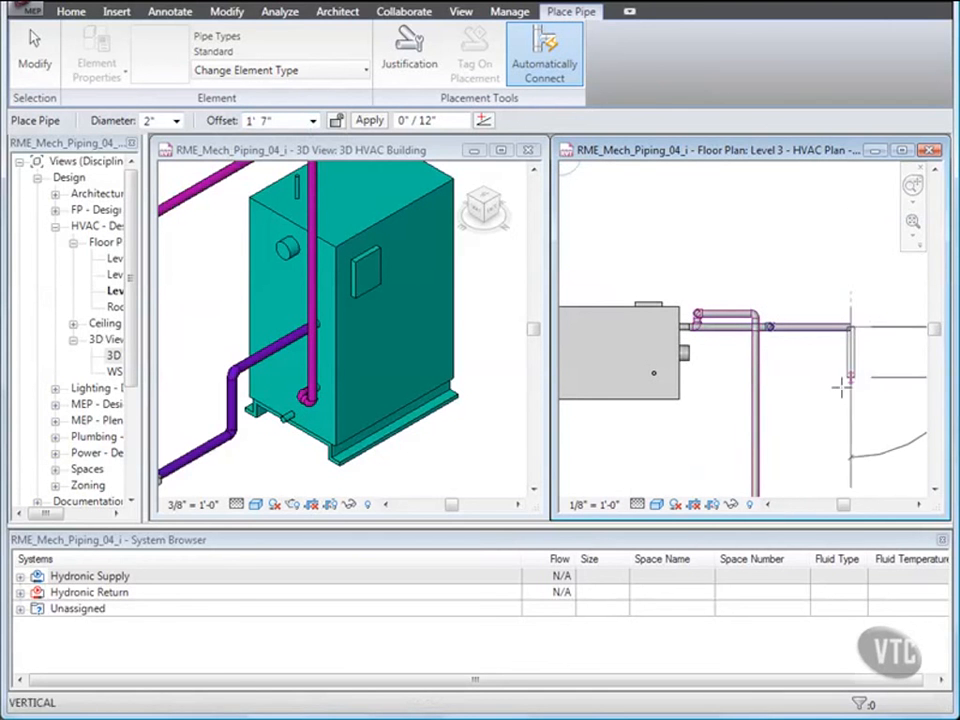
middle_click_drag(850, 396, 800, 270)
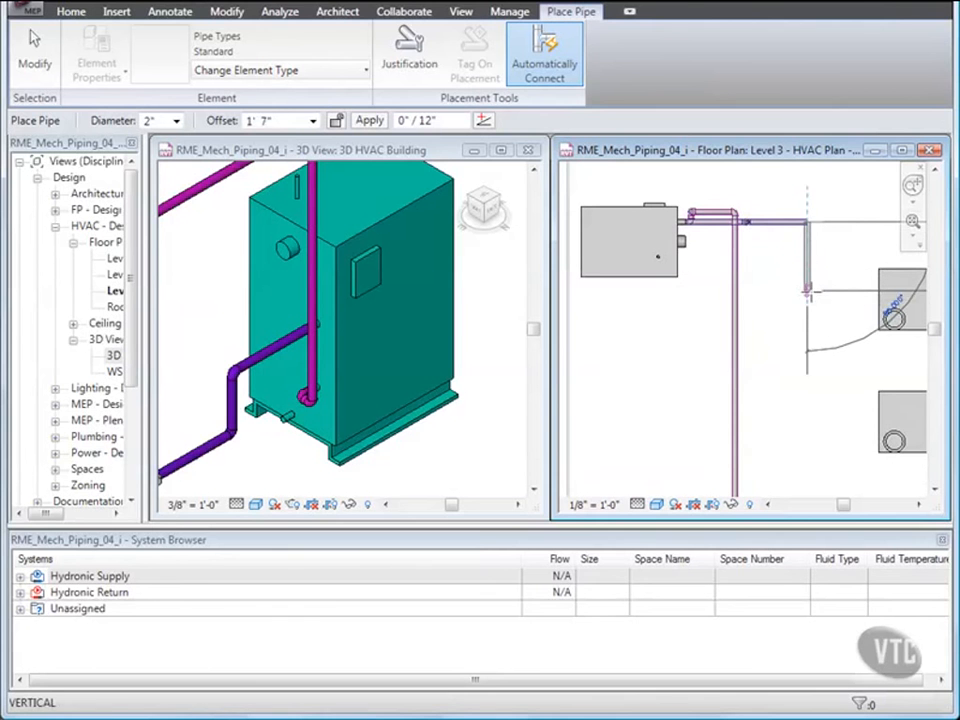
left_click(808, 291)
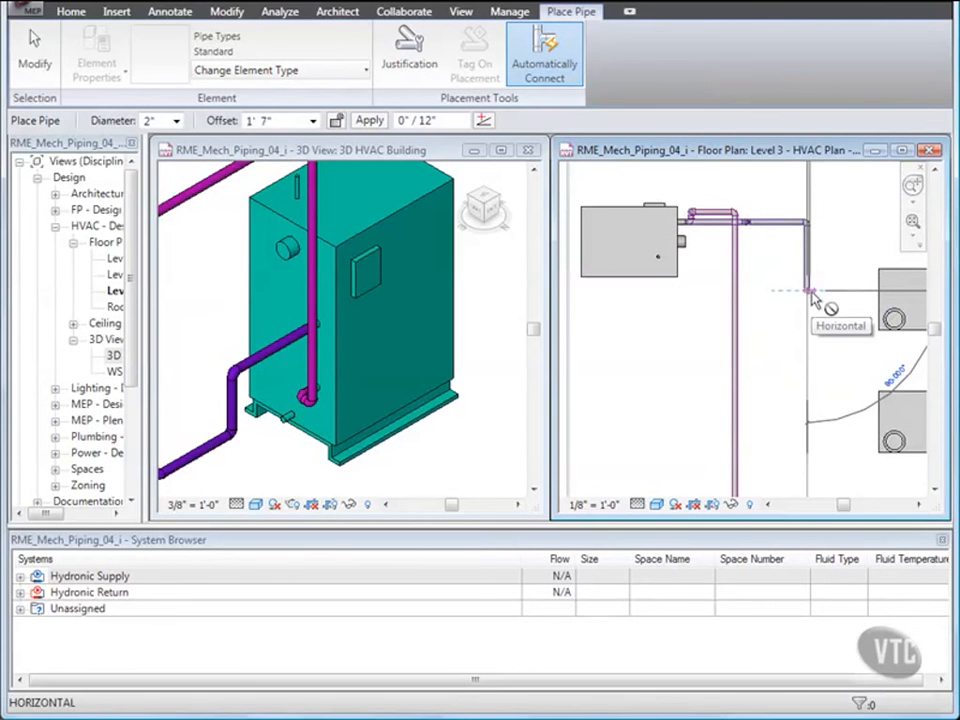
key("Escape")
key("Escape")
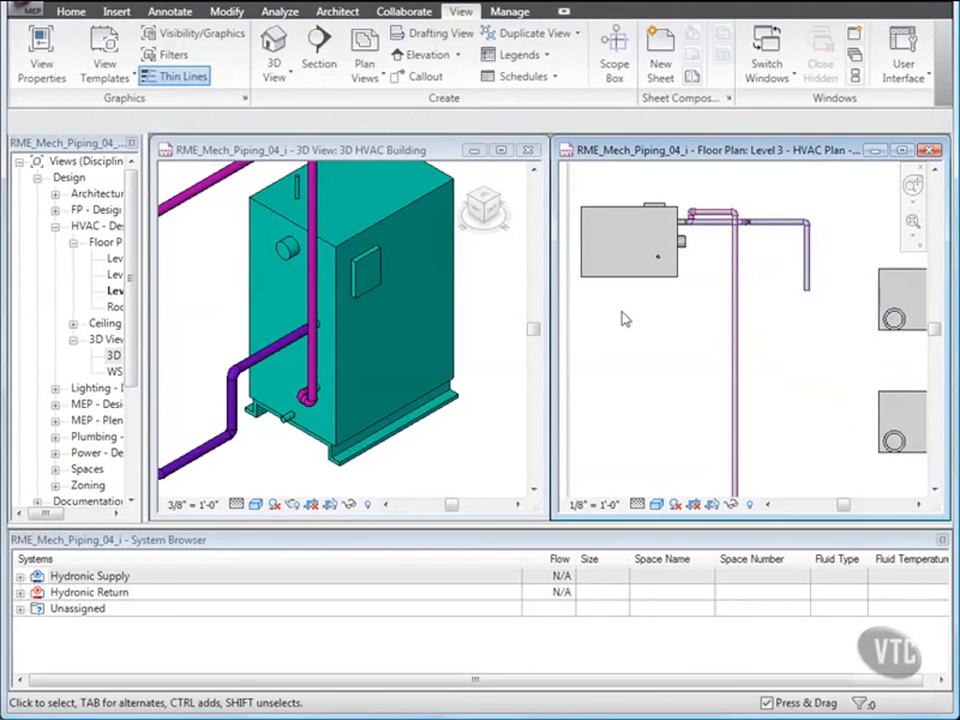
Connect the base mounted pump's Connector 2 into the end of the new pipe using Connect Into.
left_click(363, 296)
scroll(322, 294, "down", 3)
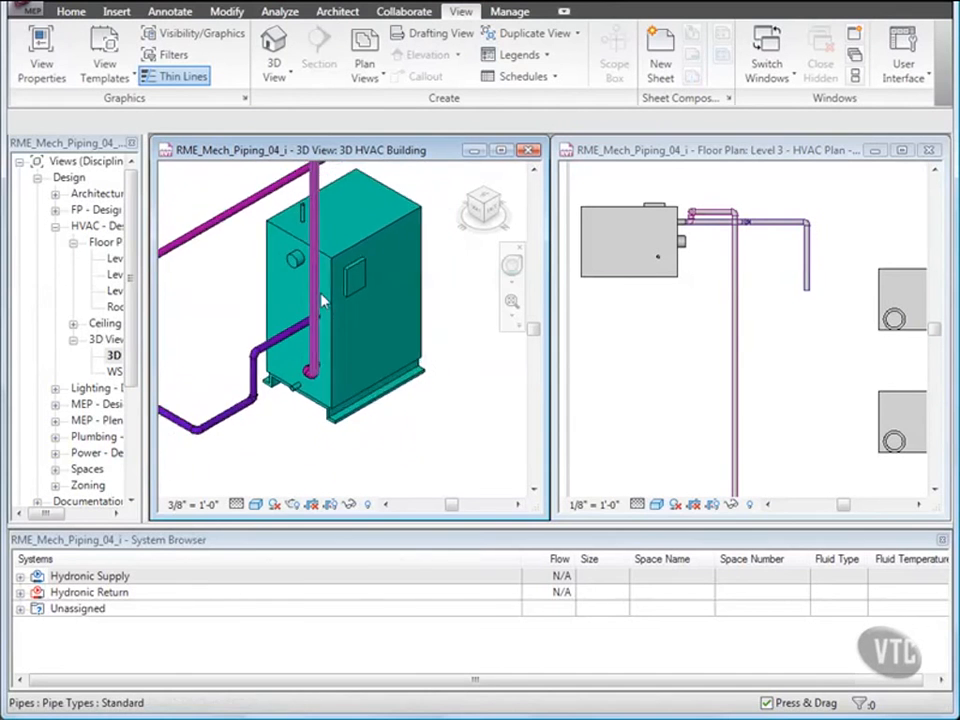
scroll(322, 296, "down", 2)
middle_click_drag(280, 303, 370, 338)
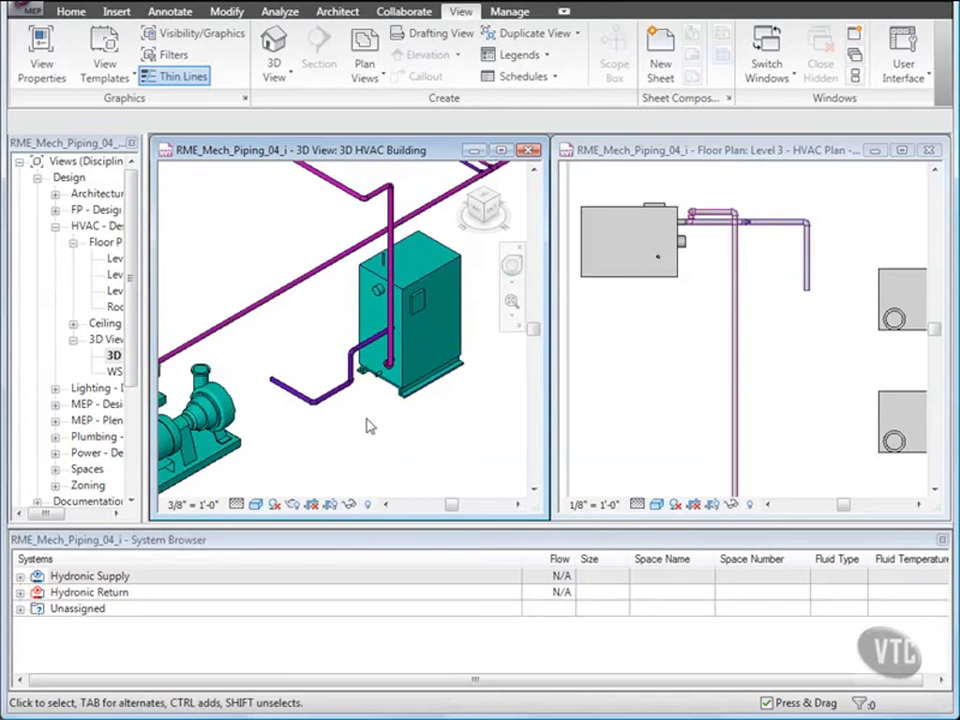
left_click(700, 380)
scroll(790, 367, "down", 1)
middle_click_drag(790, 367, 763, 346)
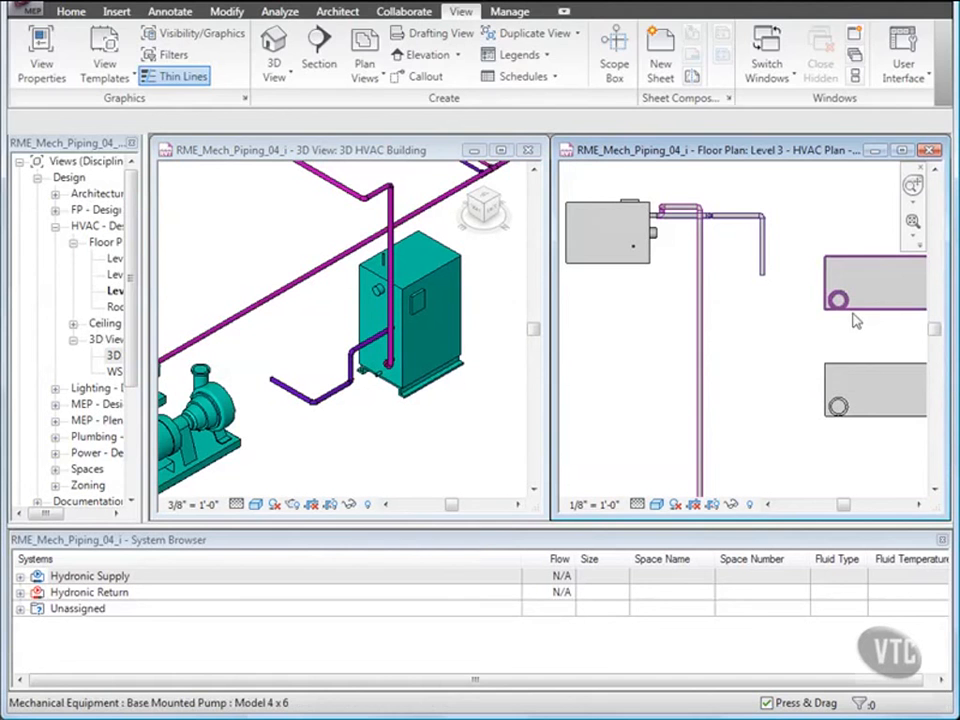
left_click(843, 288)
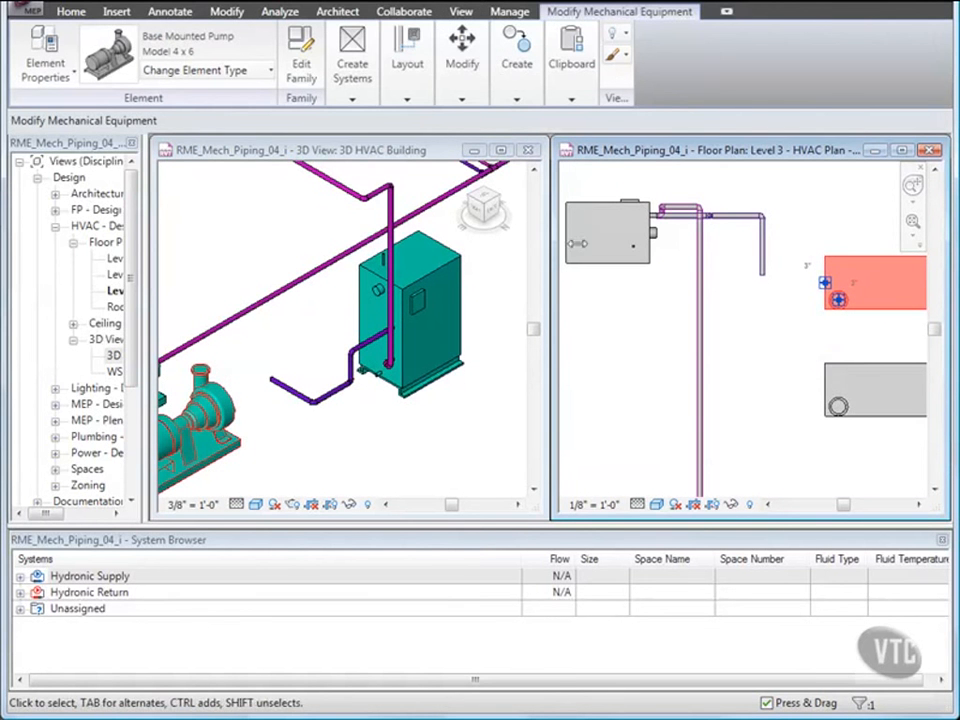
left_click(410, 100)
left_click(409, 140)
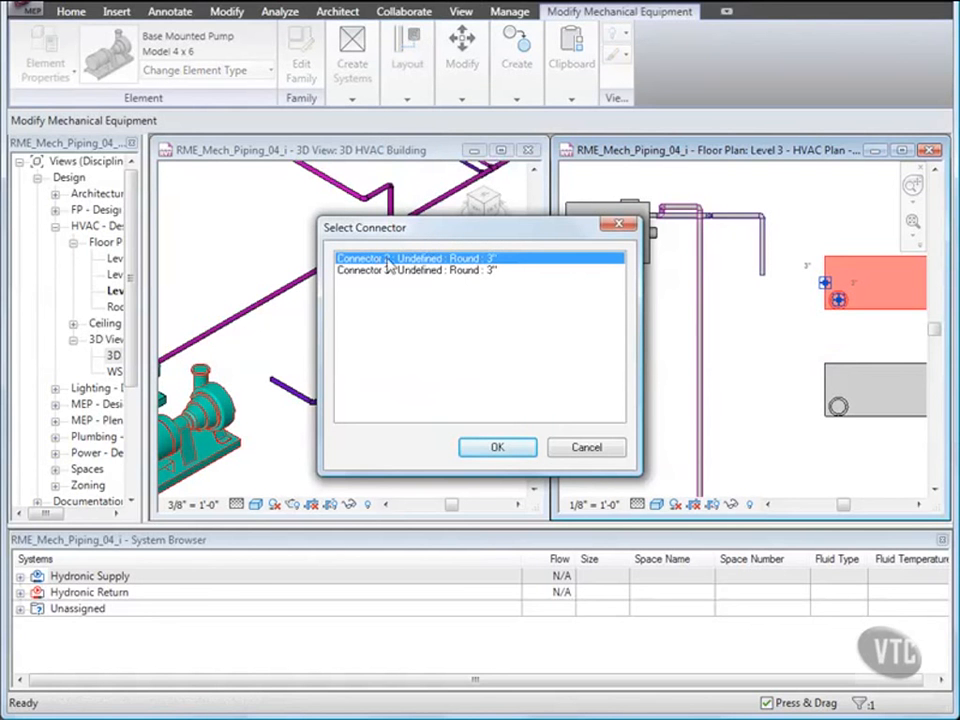
left_click(499, 449)
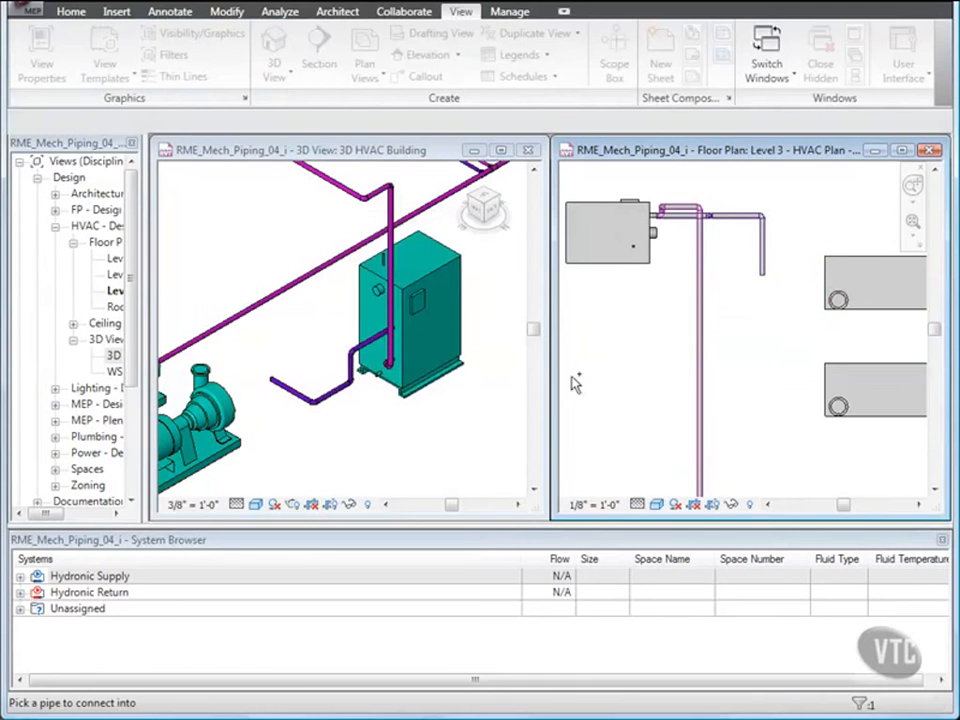
left_click(763, 262)
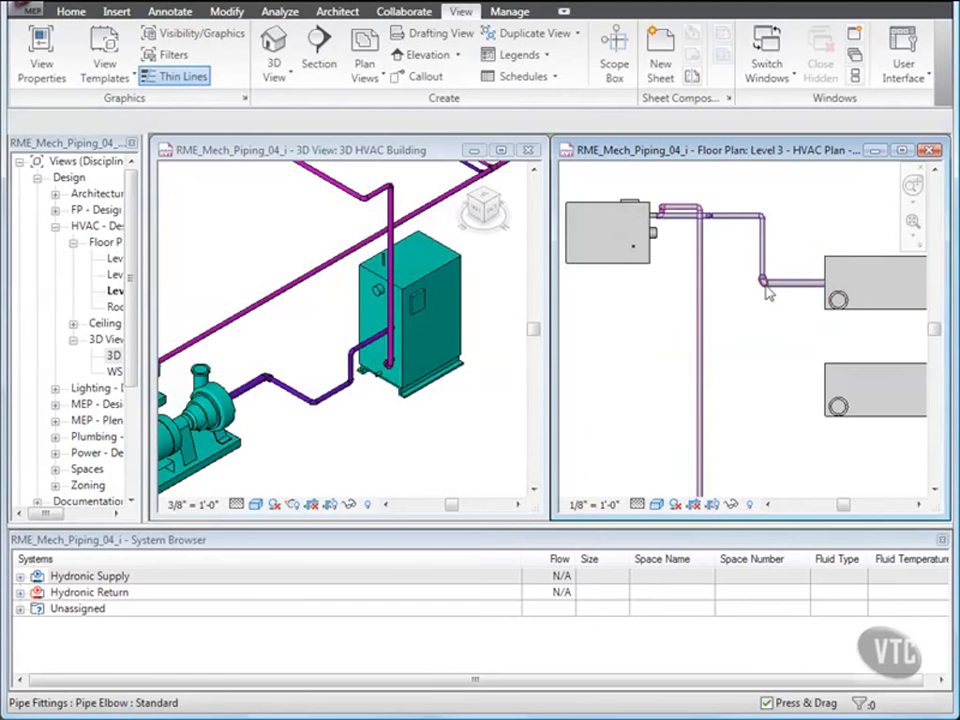
Convert the pipe elbow above the pump connection into a tee.
scroll(767, 292, "up", 5)
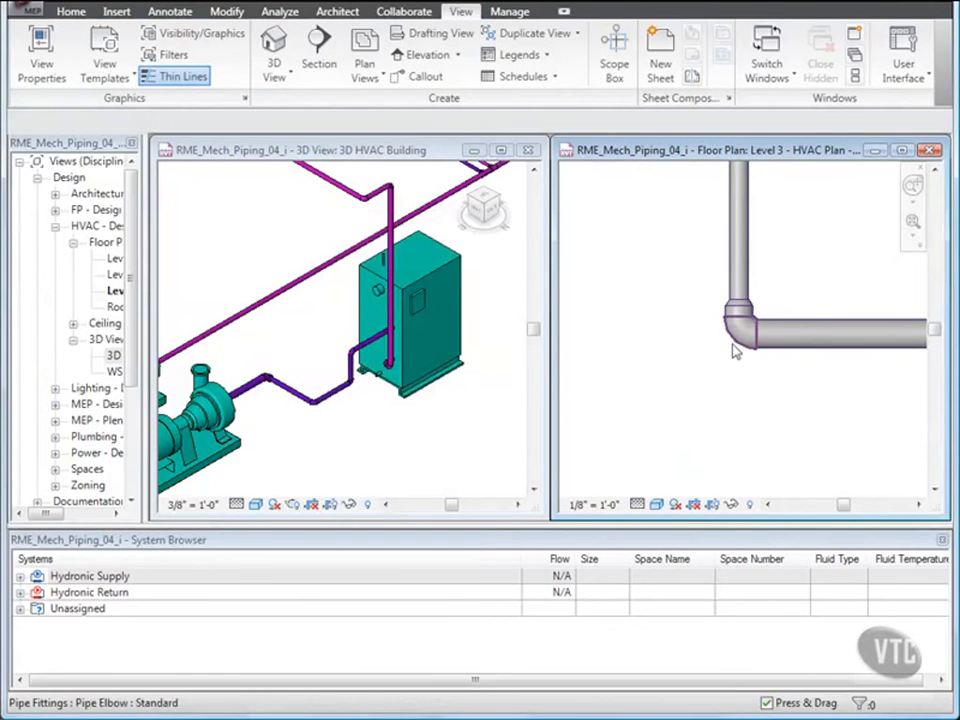
left_click(737, 348)
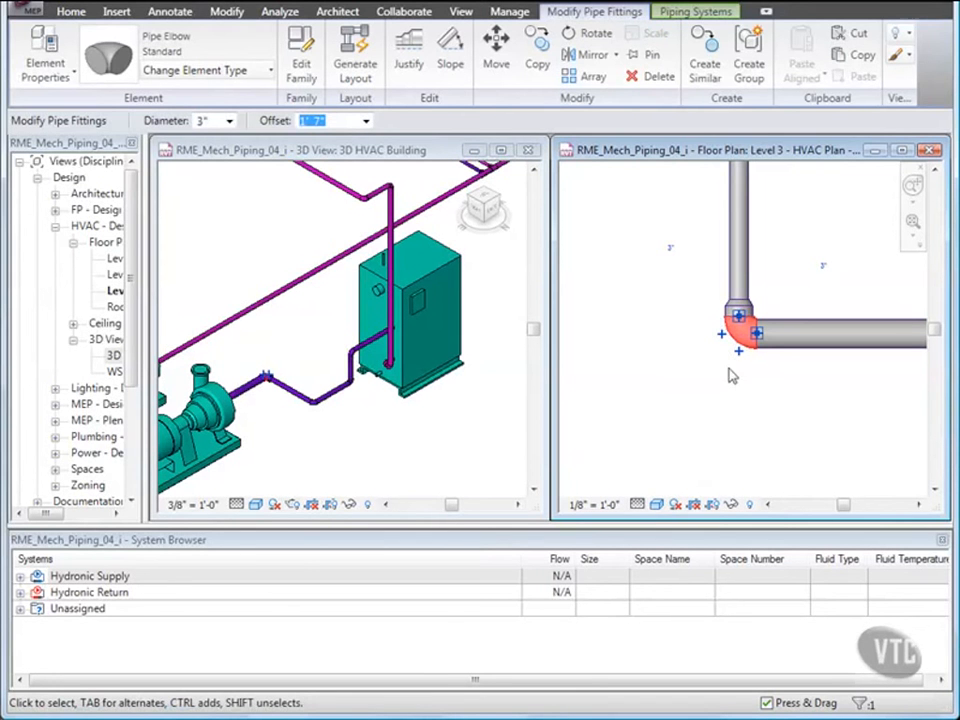
left_click(740, 354)
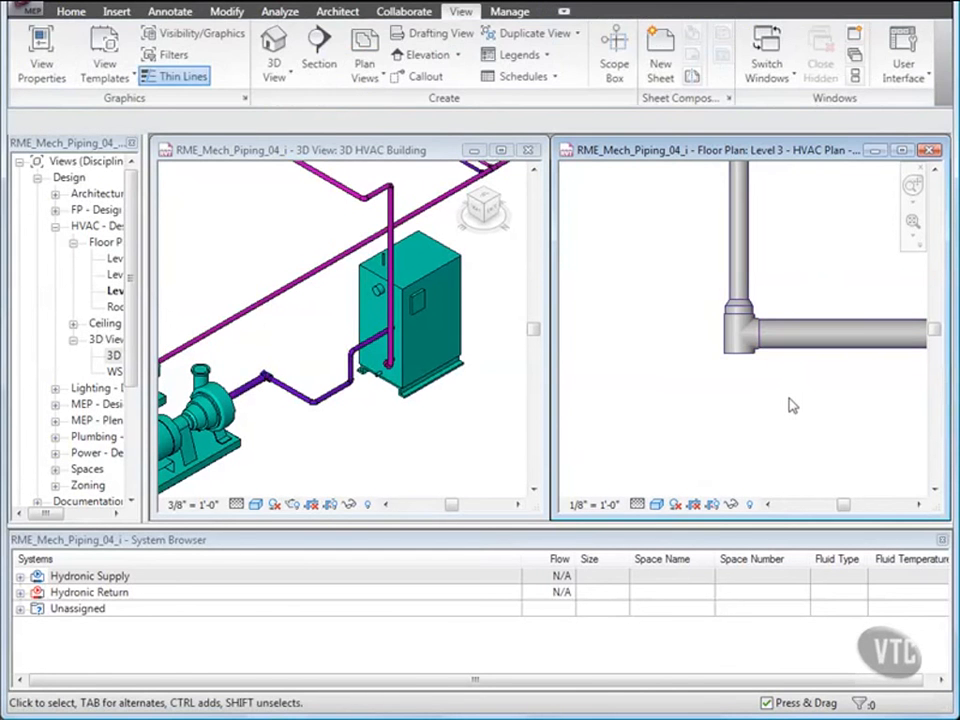
Draw a 3" pipe from the new tee's open end south, then east into the second base mounted pump's connector.
left_click(742, 360)
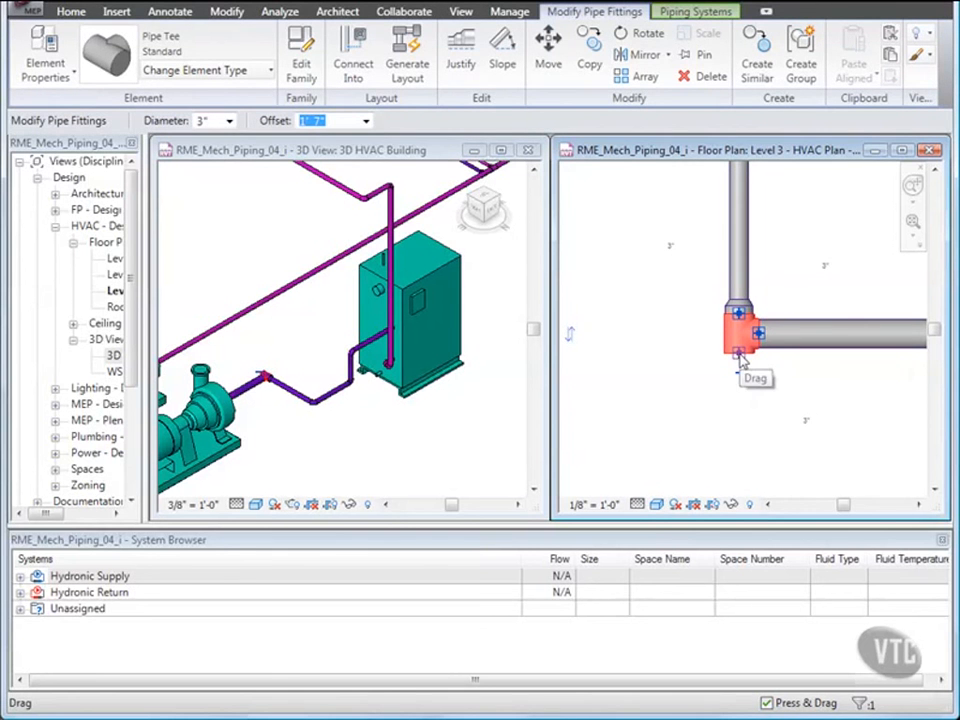
right_click(741, 356)
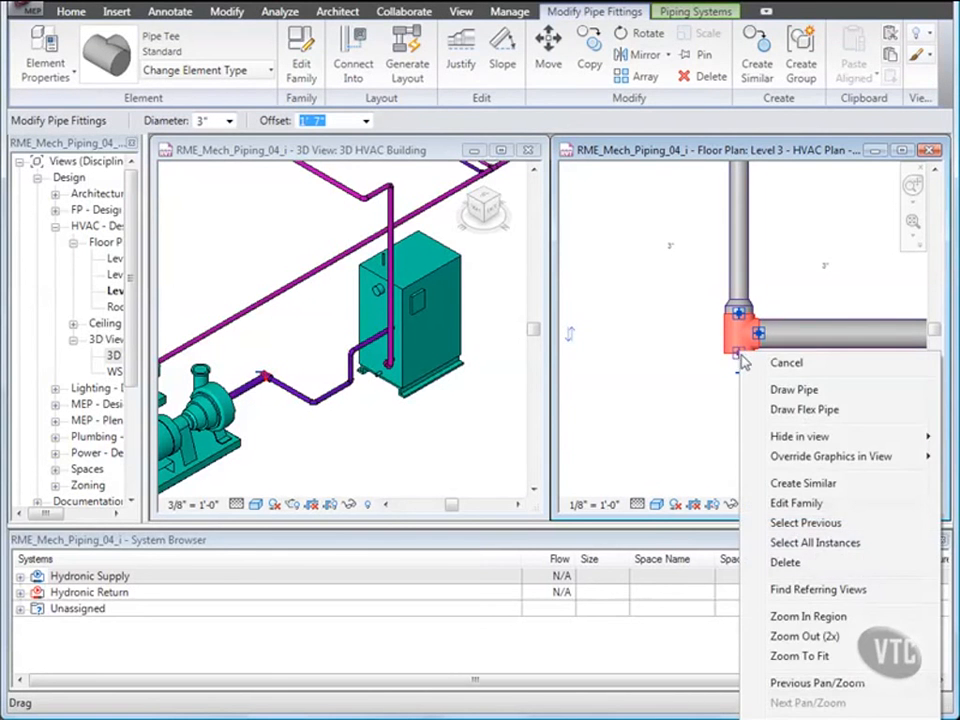
left_click(788, 389)
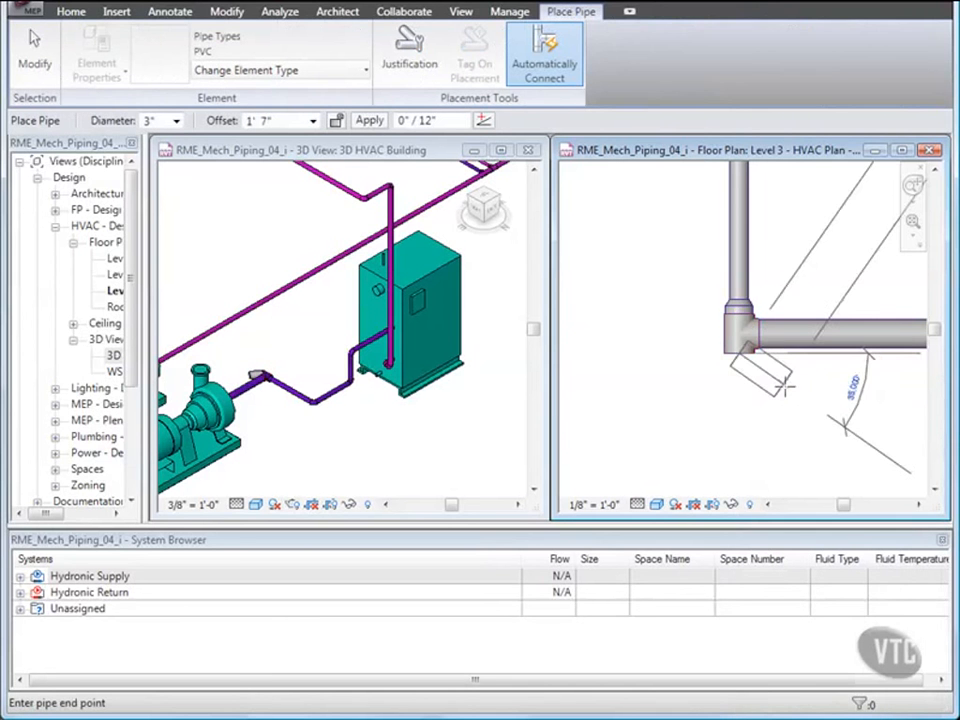
scroll(770, 386, "down", 3)
middle_click_drag(762, 381, 706, 290)
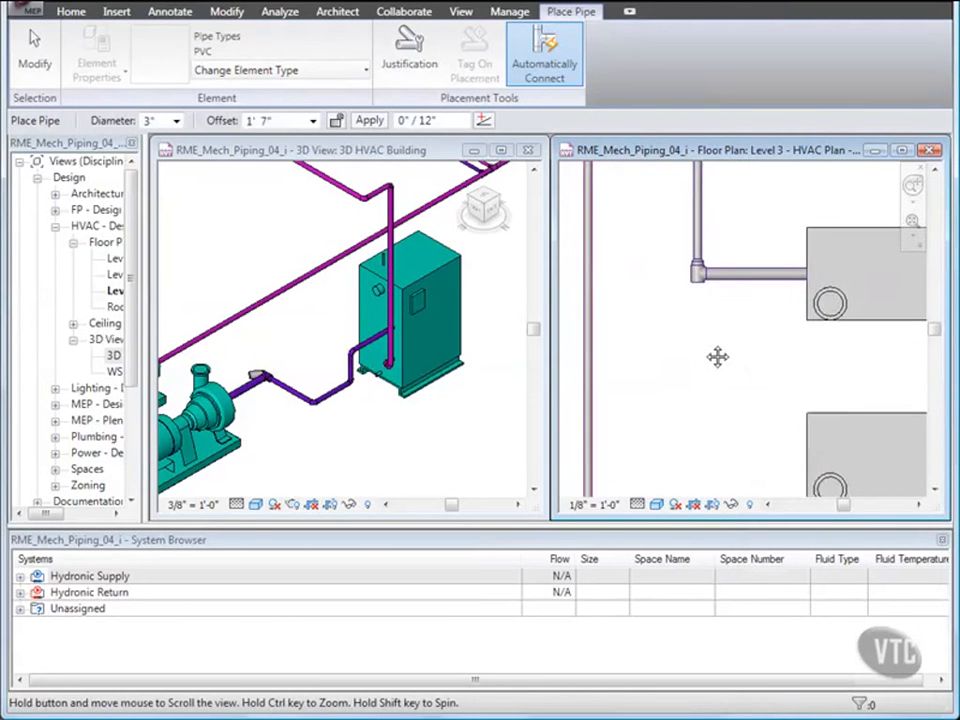
middle_click_drag(717, 357, 707, 329)
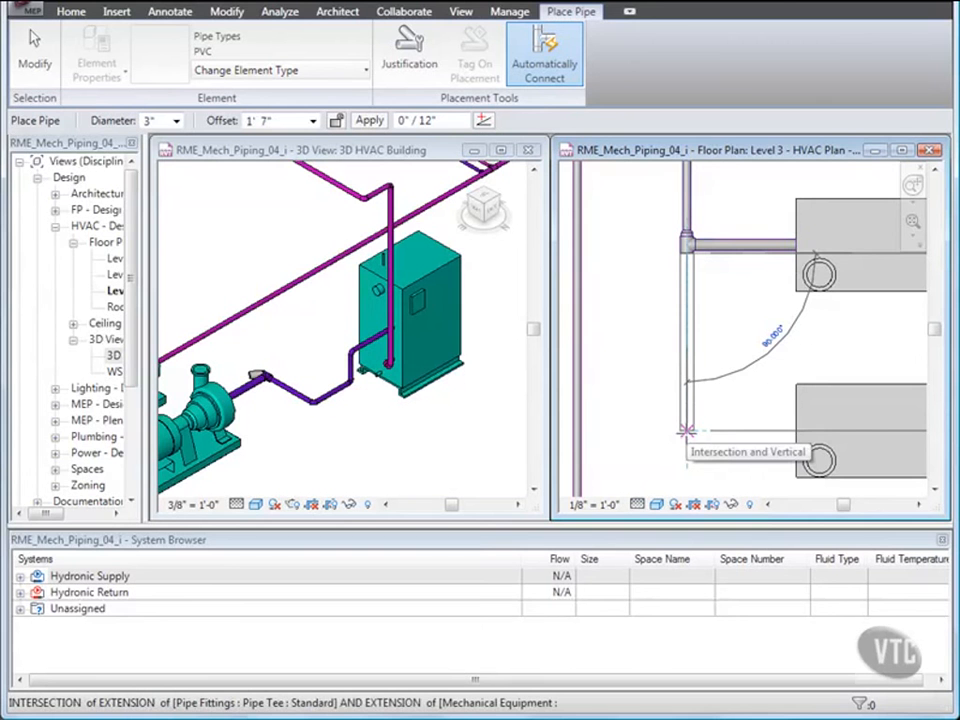
left_click(687, 432)
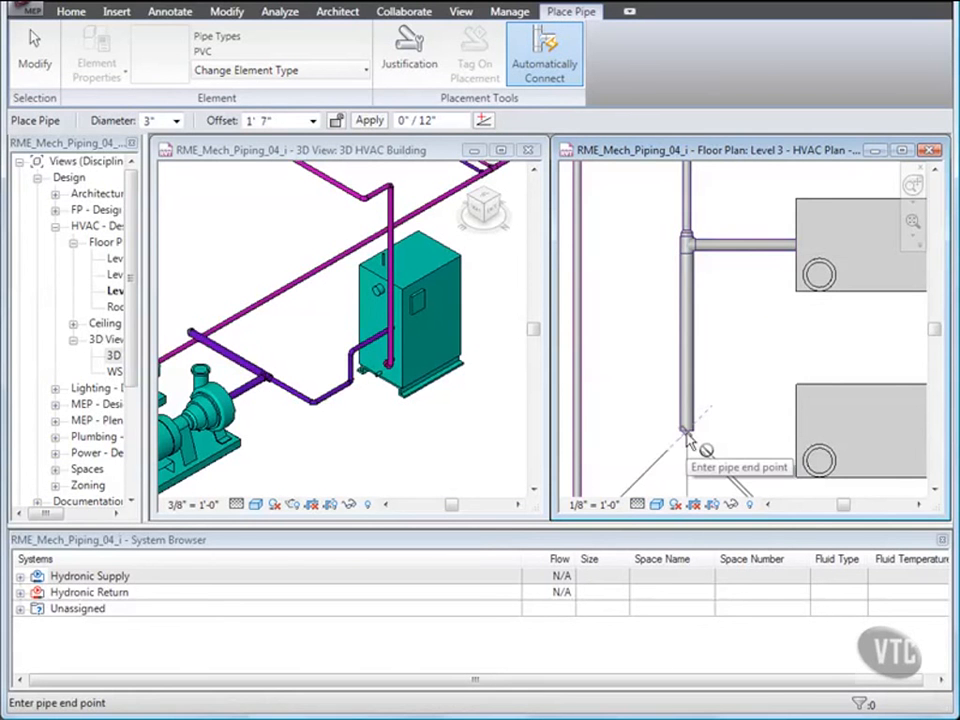
left_click(796, 432)
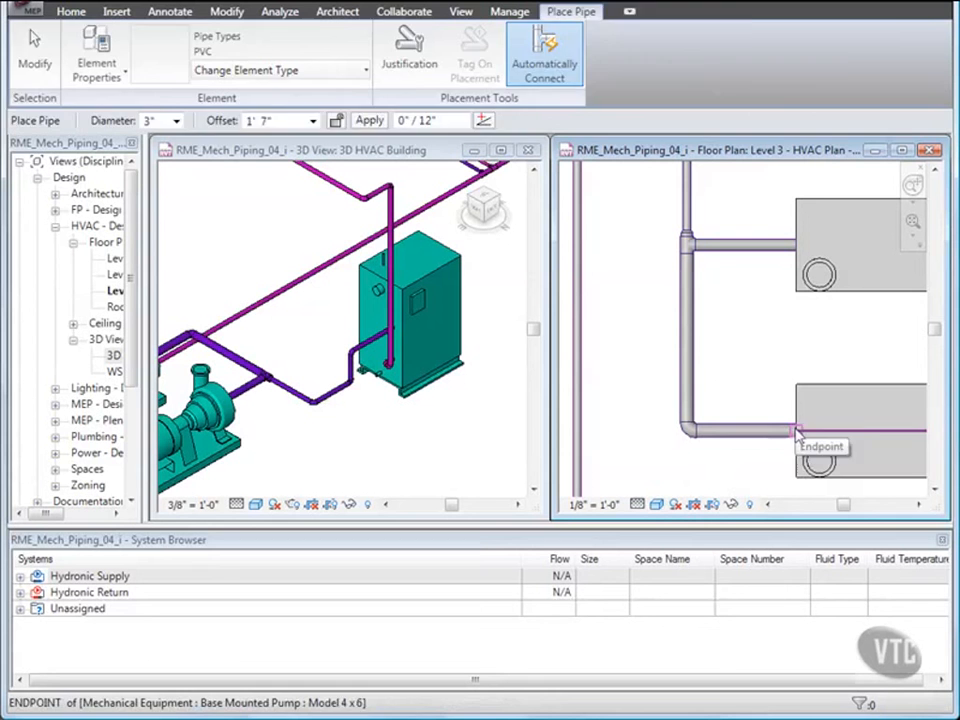
key("Escape")
key("Escape")
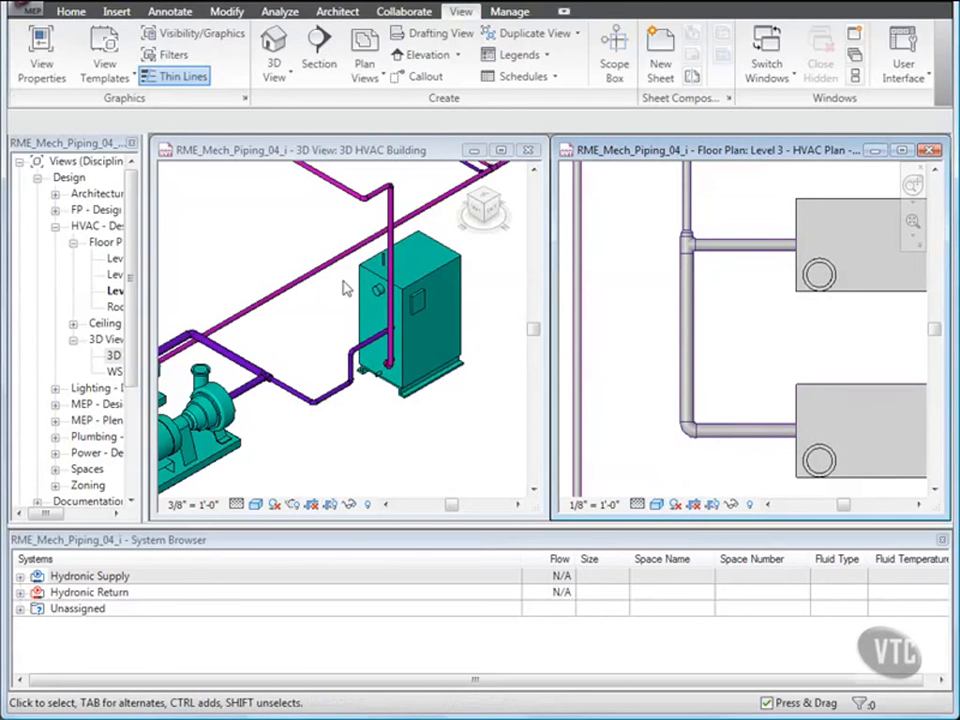
Draw a pipe at 4' offset from the first pump's upper connector to the second pump's upper connector.
left_click(337, 285)
scroll(310, 253, "down", 3)
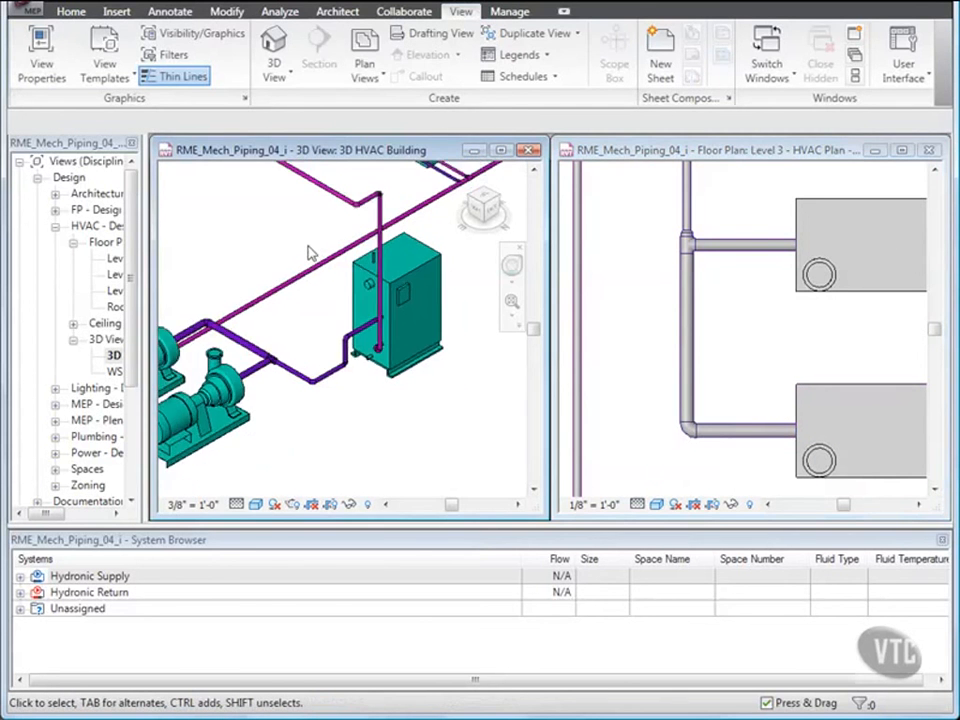
middle_click_drag(298, 296, 342, 294)
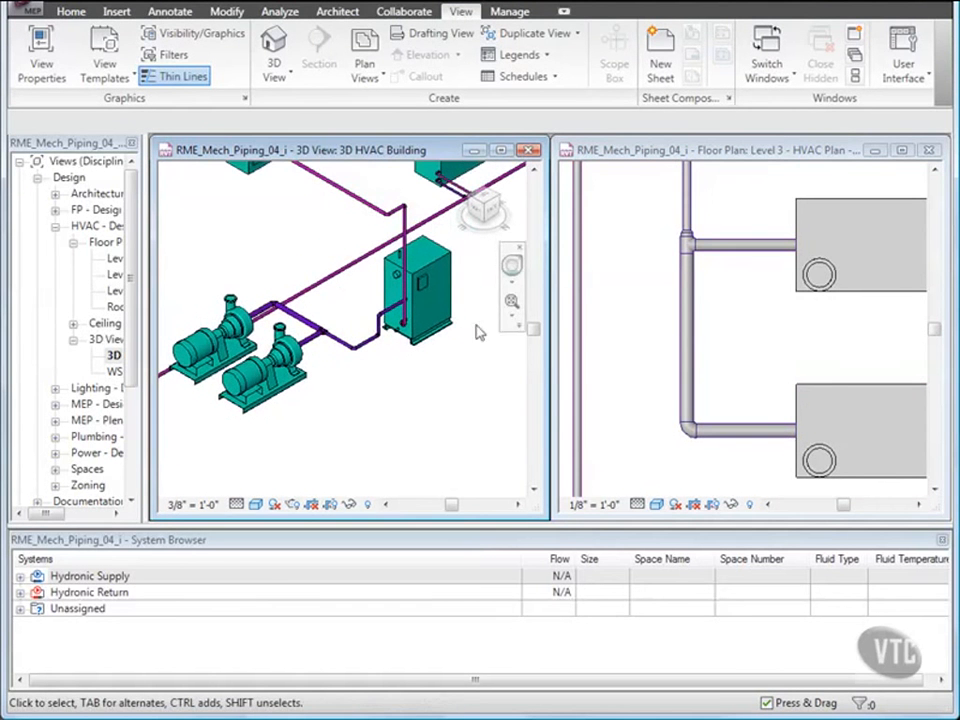
left_click(618, 357)
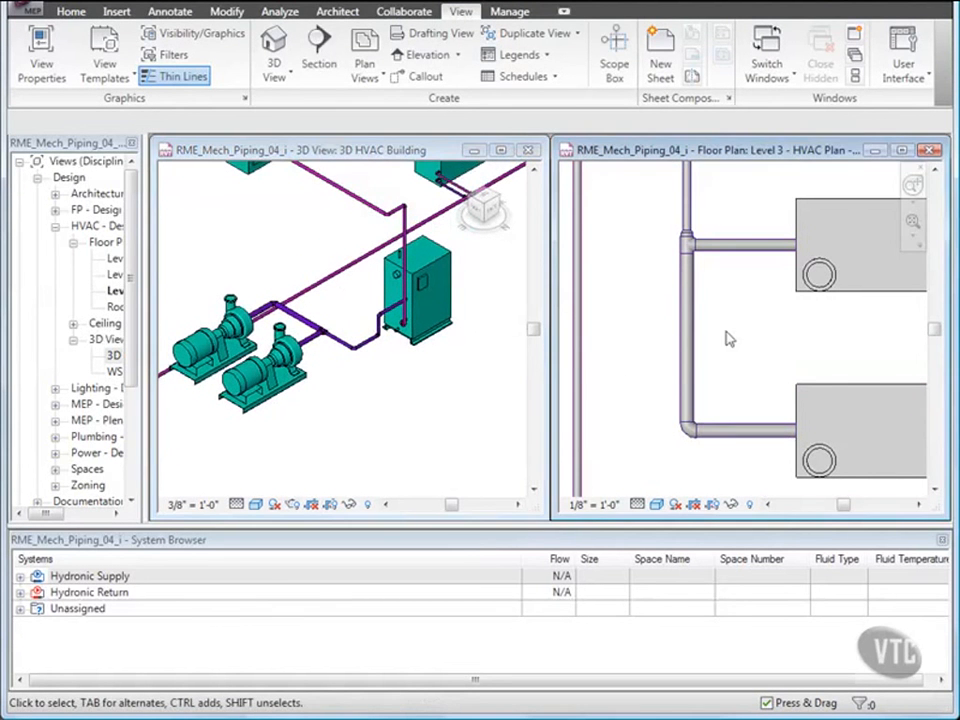
left_click(810, 298)
middle_click_drag(804, 330, 725, 318)
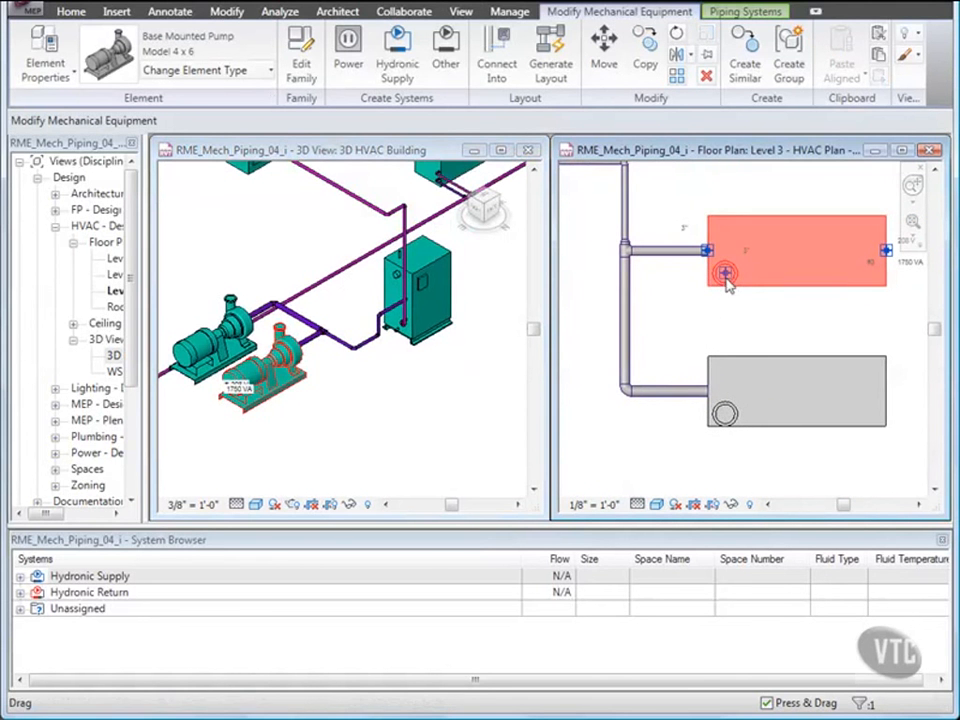
right_click(727, 279)
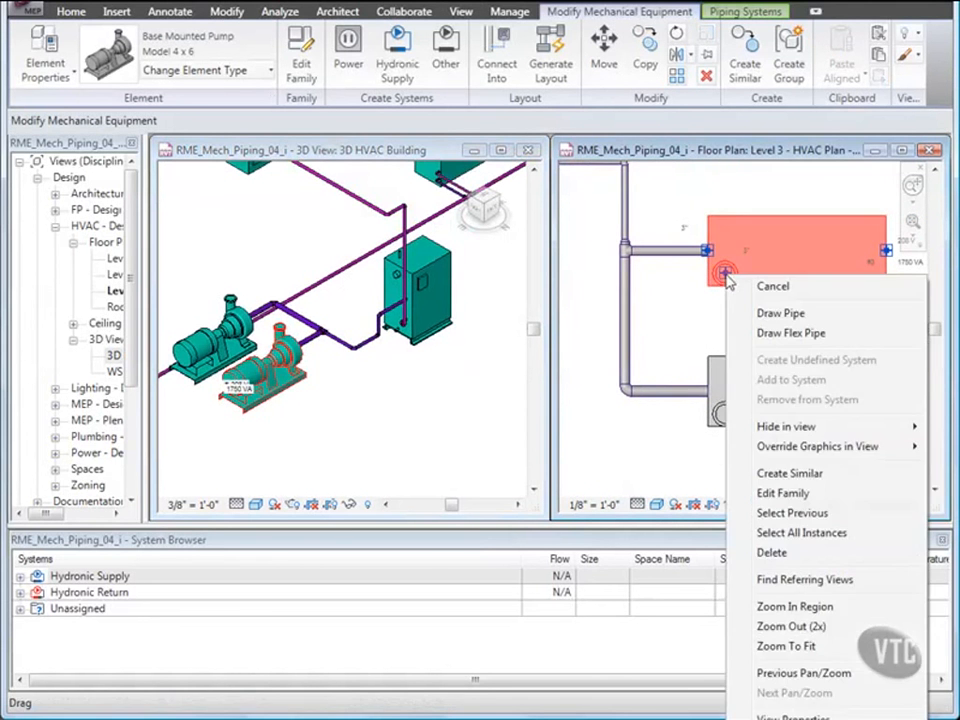
left_click(778, 315)
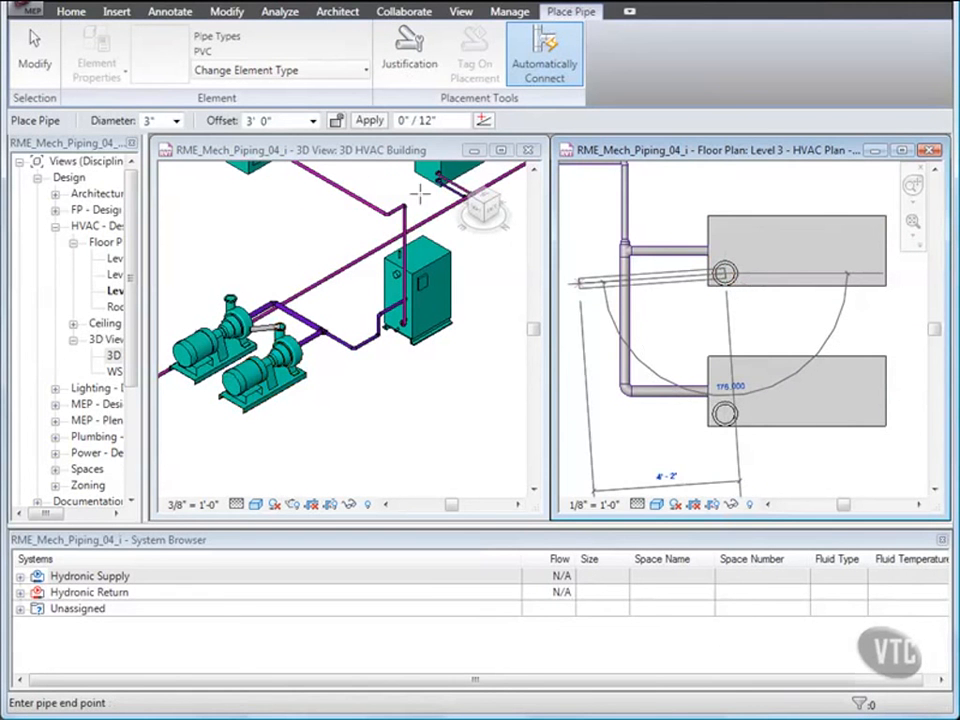
left_click(247, 122)
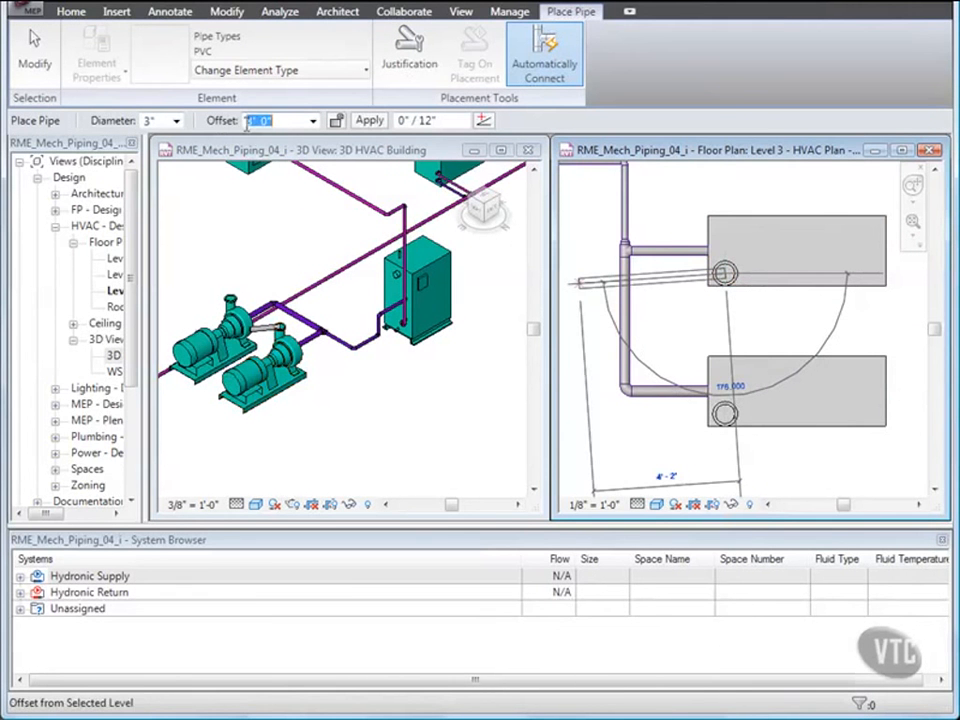
left_click(249, 121)
type("4'")
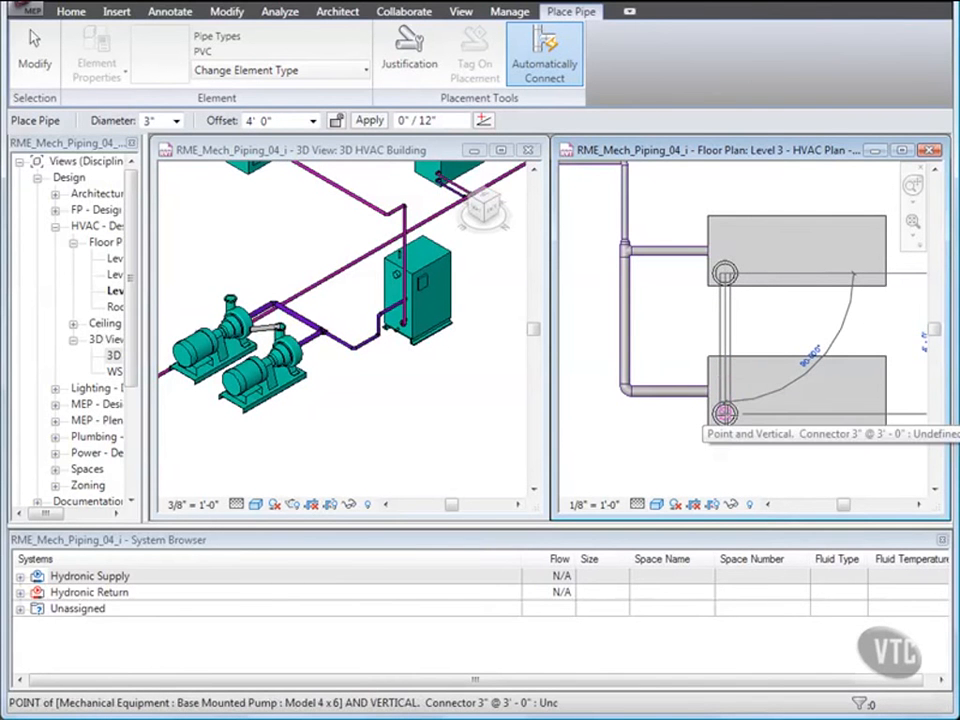
left_click(725, 413)
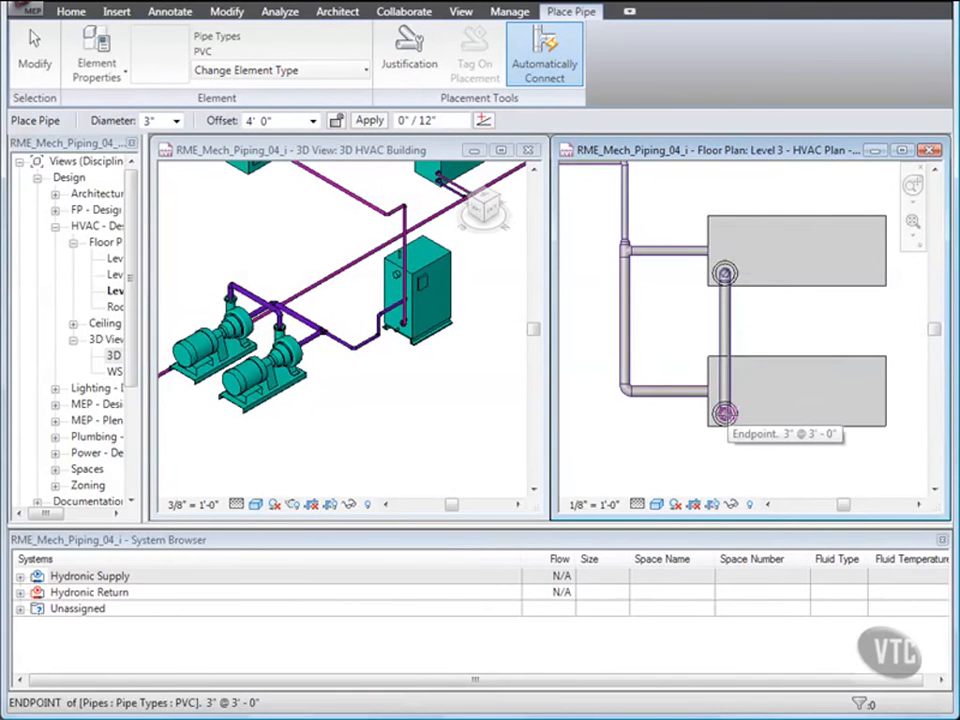
key("Escape")
key("Escape")
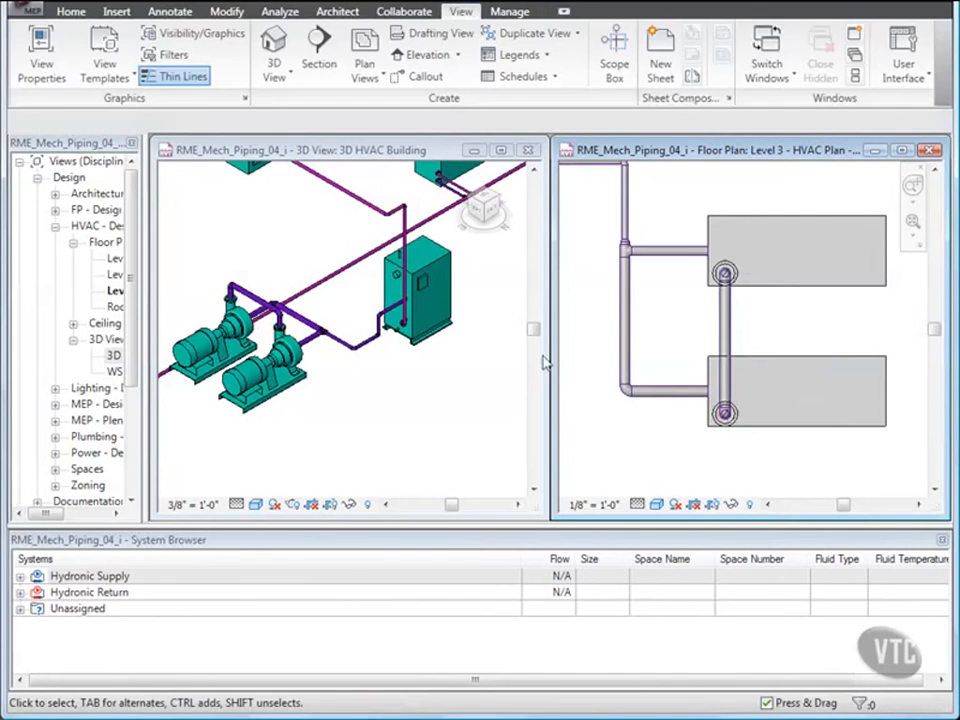
Inspect the new elbow above the first pump's upper connector in the 3D view.
left_click(392, 381)
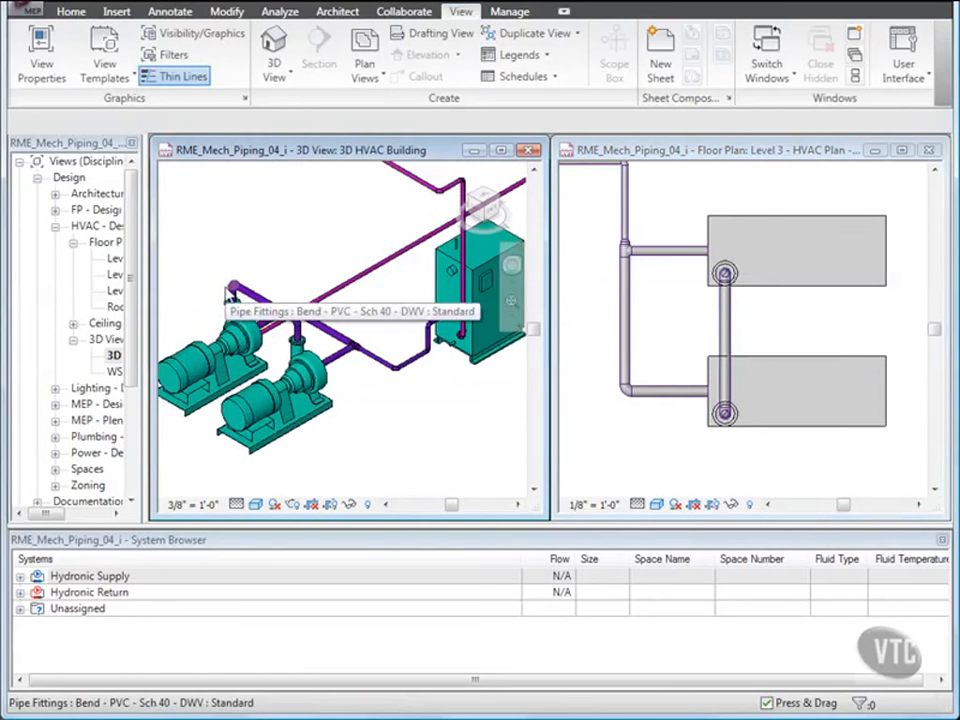
scroll(231, 291, "up", 4)
scroll(233, 290, "up", 3)
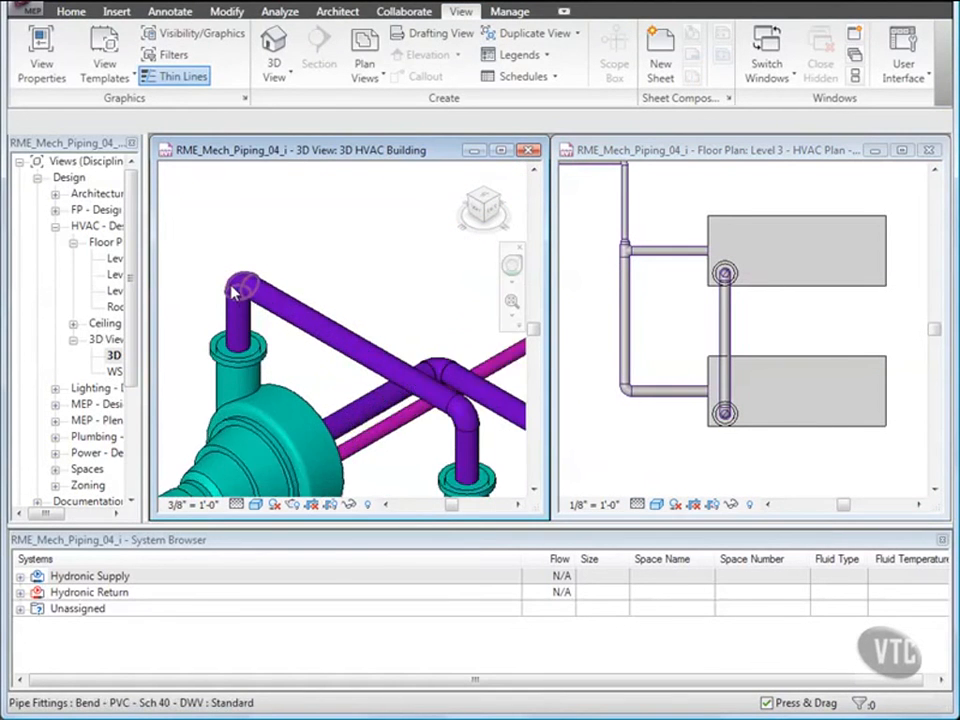
middle_click_drag(246, 293, 305, 285)
scroll(330, 272, "up", 2)
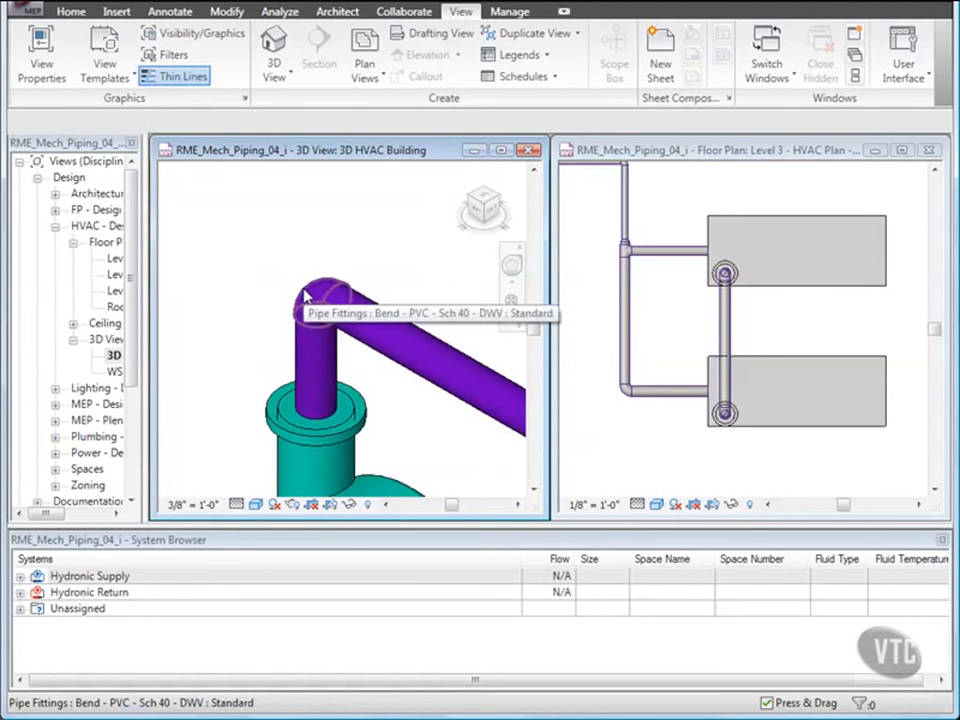
left_click(307, 296)
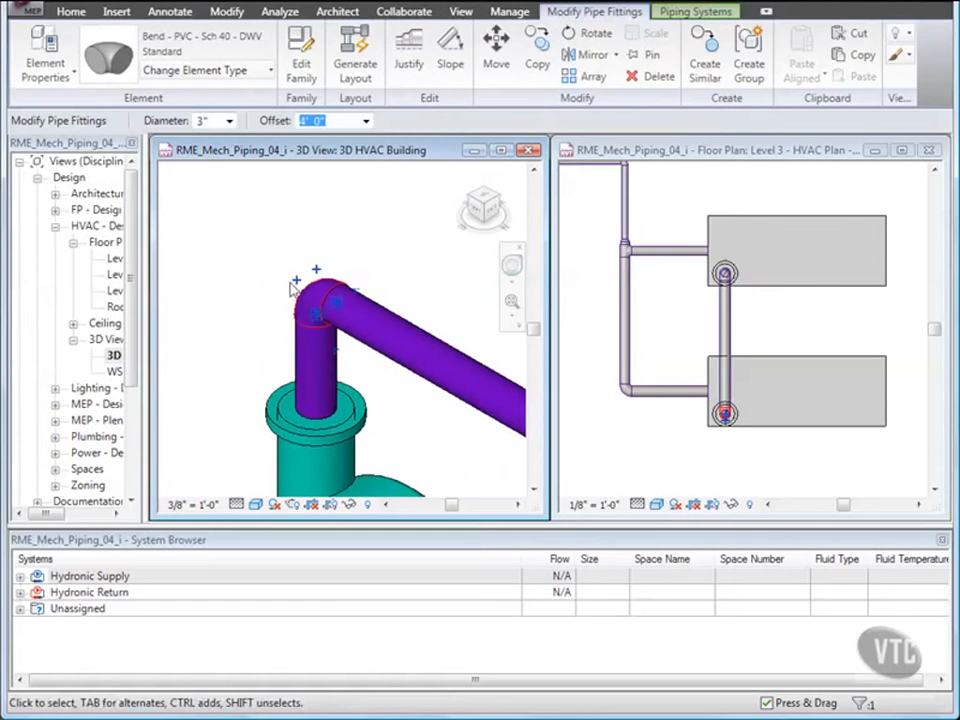
left_click(244, 285)
scroll(272, 257, "down", 5)
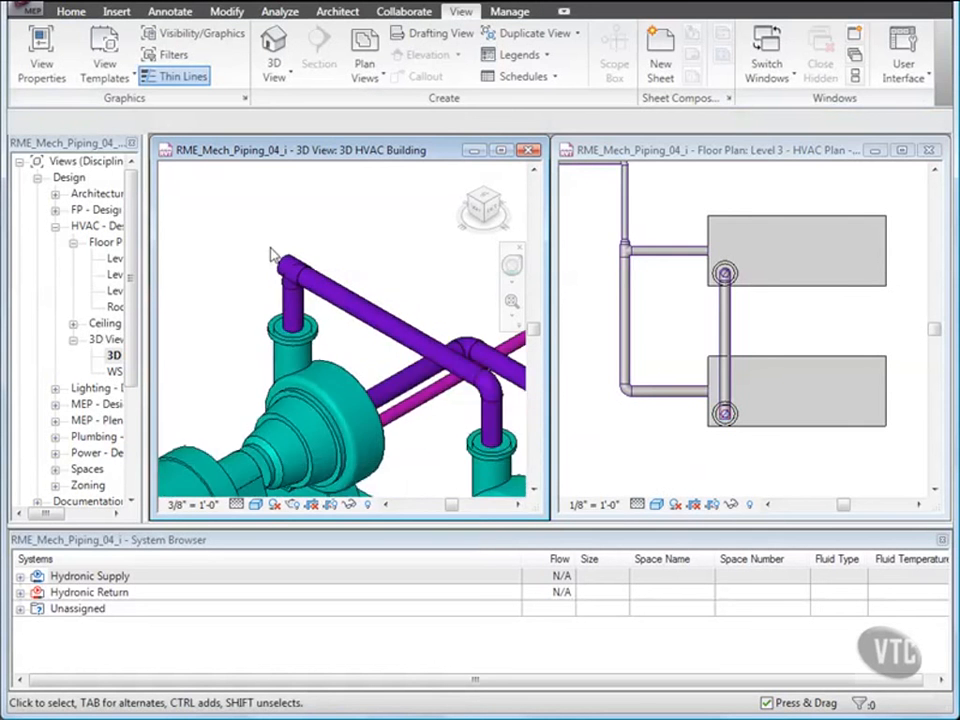
scroll(274, 263, "down", 2)
middle_click_drag(348, 293, 300, 313)
Start a pipe from the tee above the second pump heading south, and set its offset to 9' 6".
left_click(610, 410)
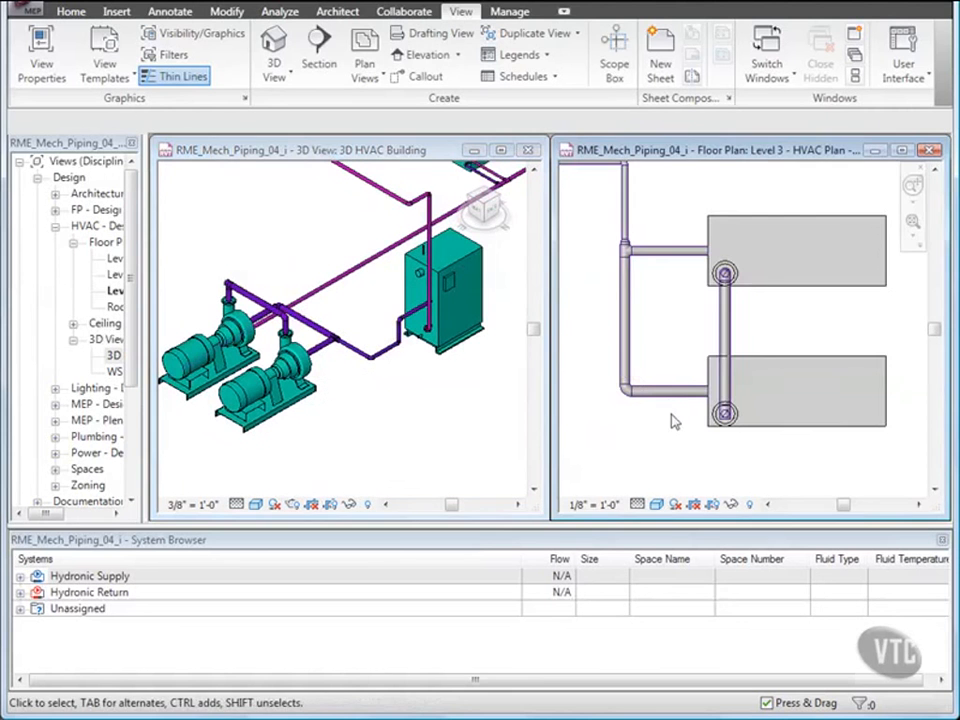
scroll(729, 437, "up", 4)
middle_click_drag(735, 441, 709, 371)
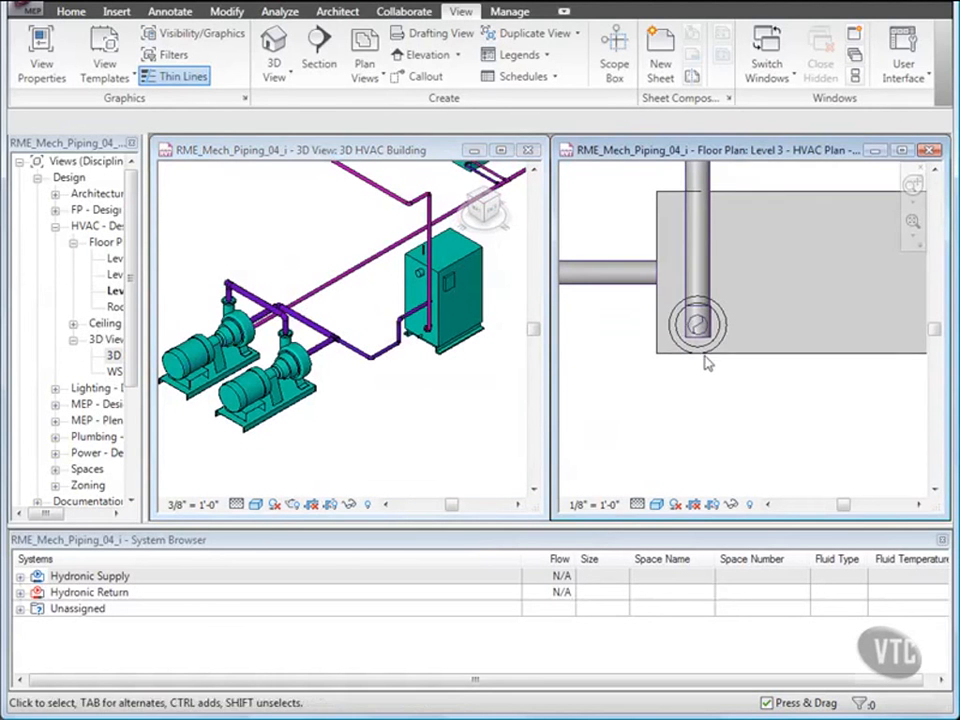
left_click(703, 336)
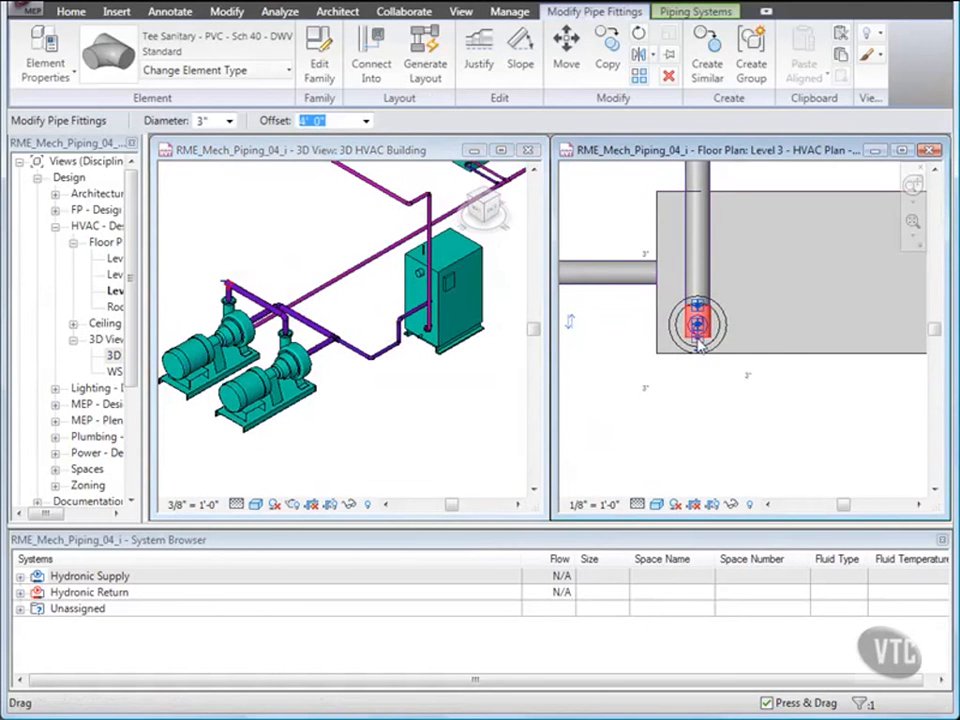
right_click(701, 341)
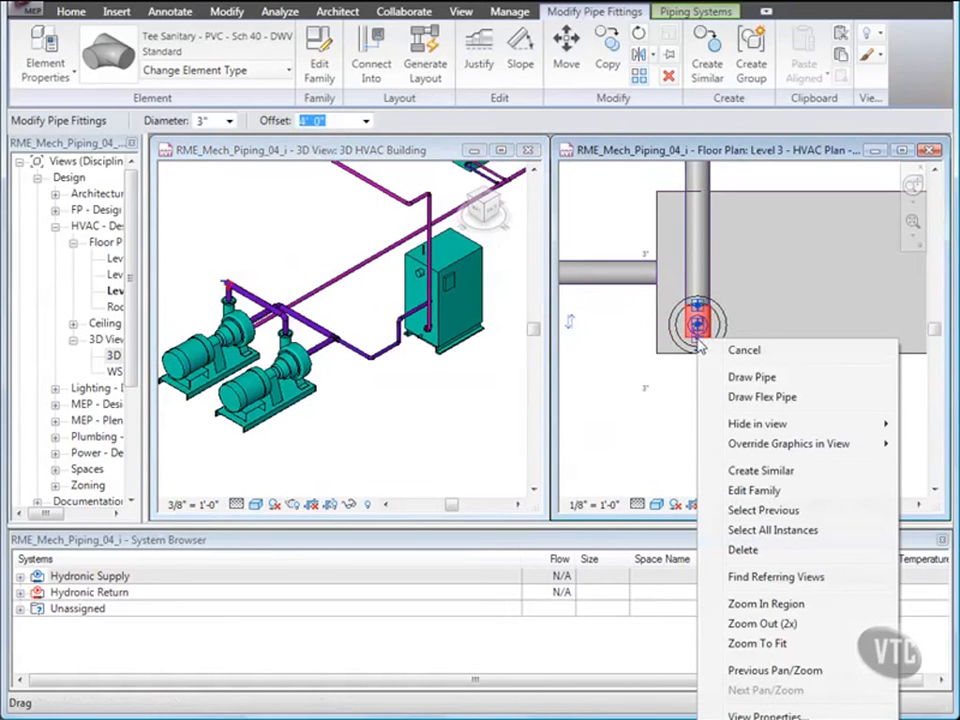
left_click(745, 377)
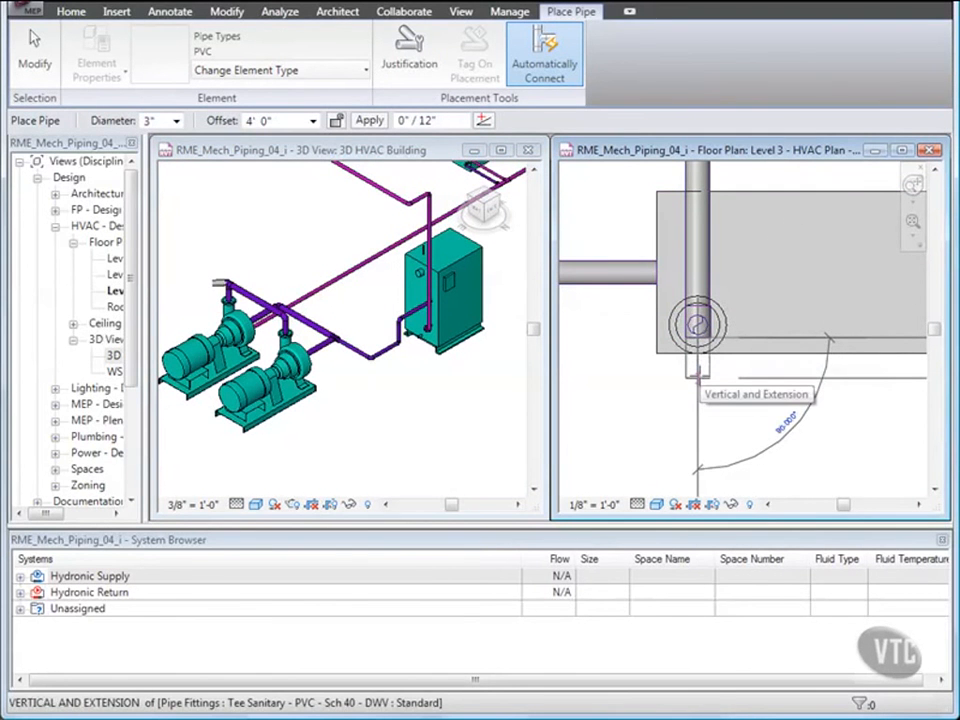
left_click(697, 377)
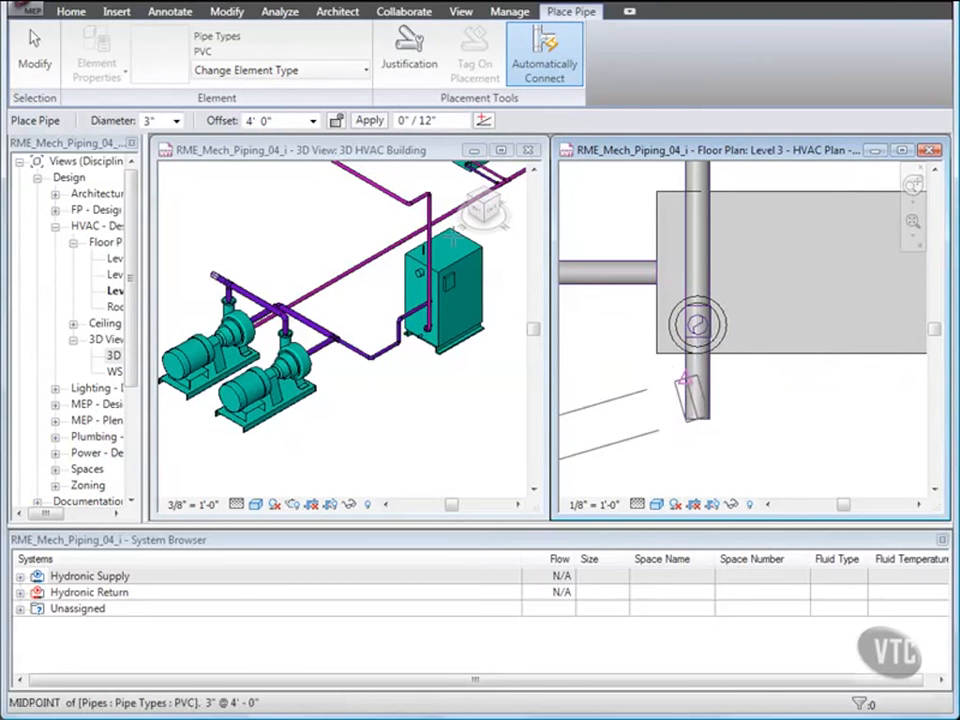
left_click(257, 121)
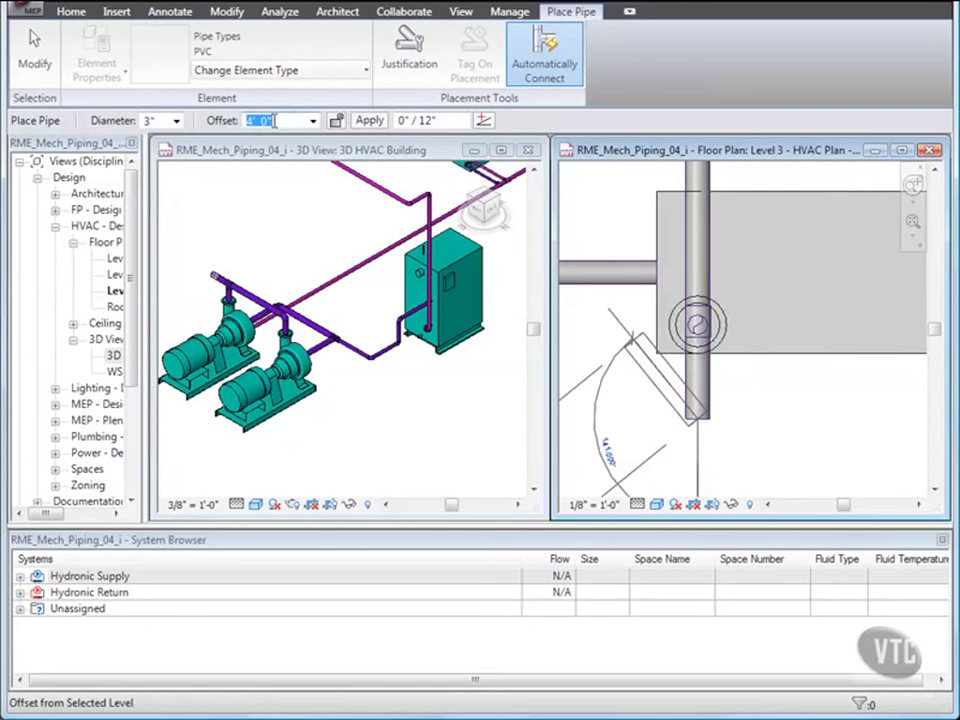
type("9'6")
key("Return")
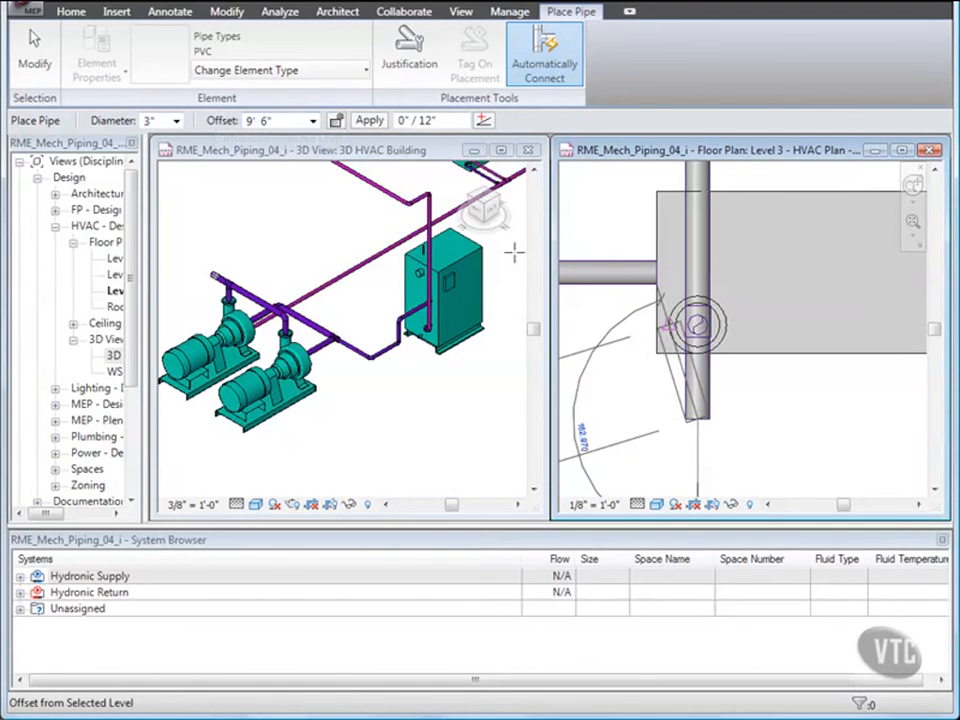
Extend the pipe south to the existing pipe run near the boiler and finish drawing.
scroll(716, 358, "down", 3)
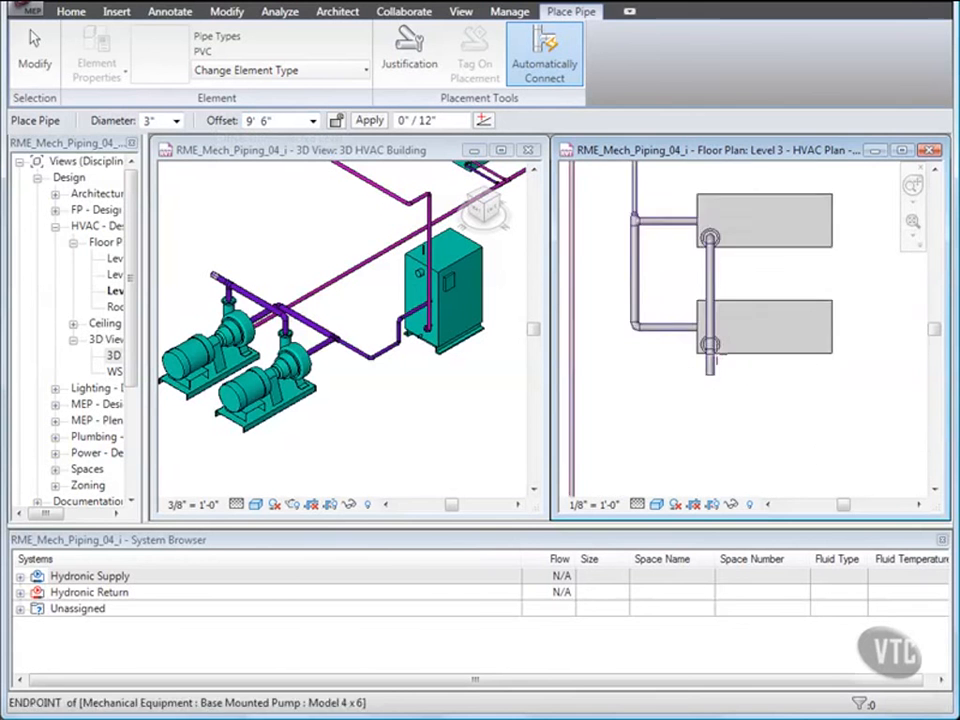
middle_click_drag(729, 379, 700, 298)
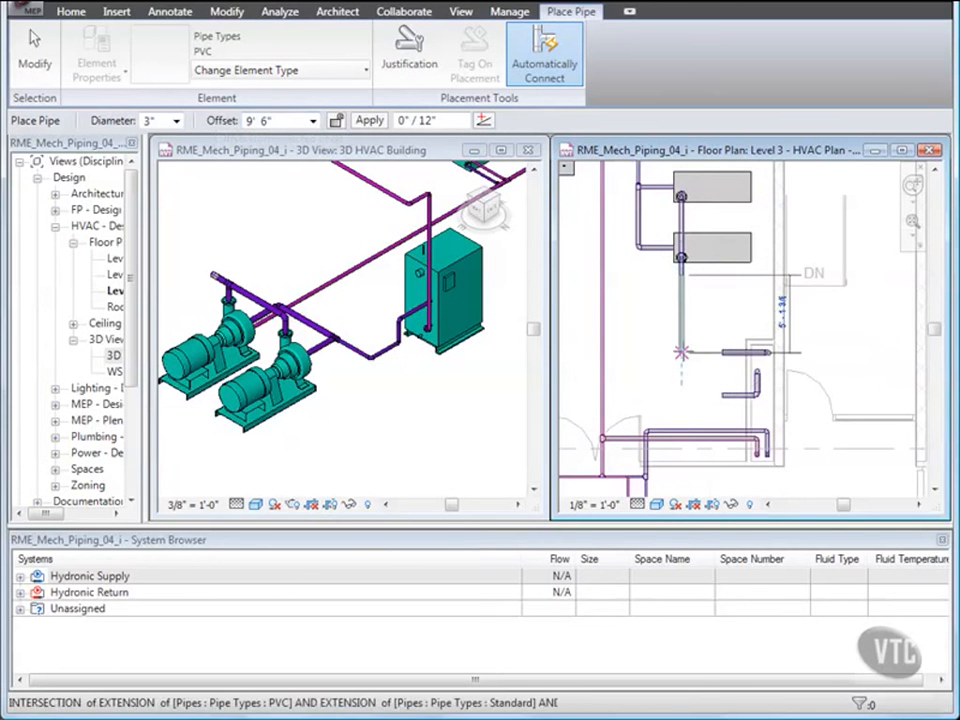
left_click(681, 430)
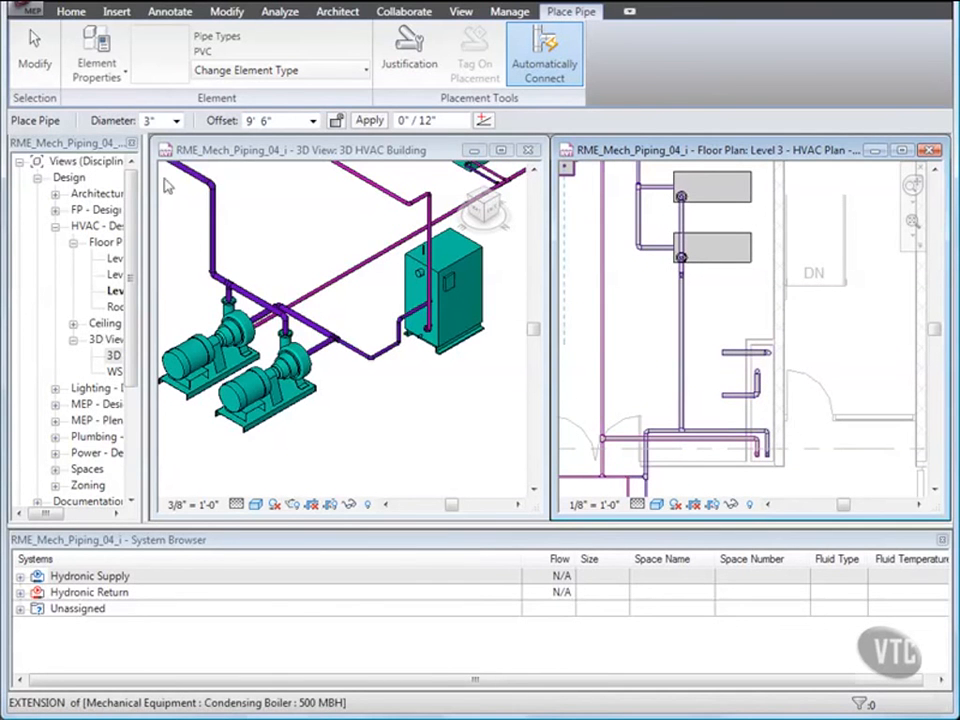
left_click(38, 58)
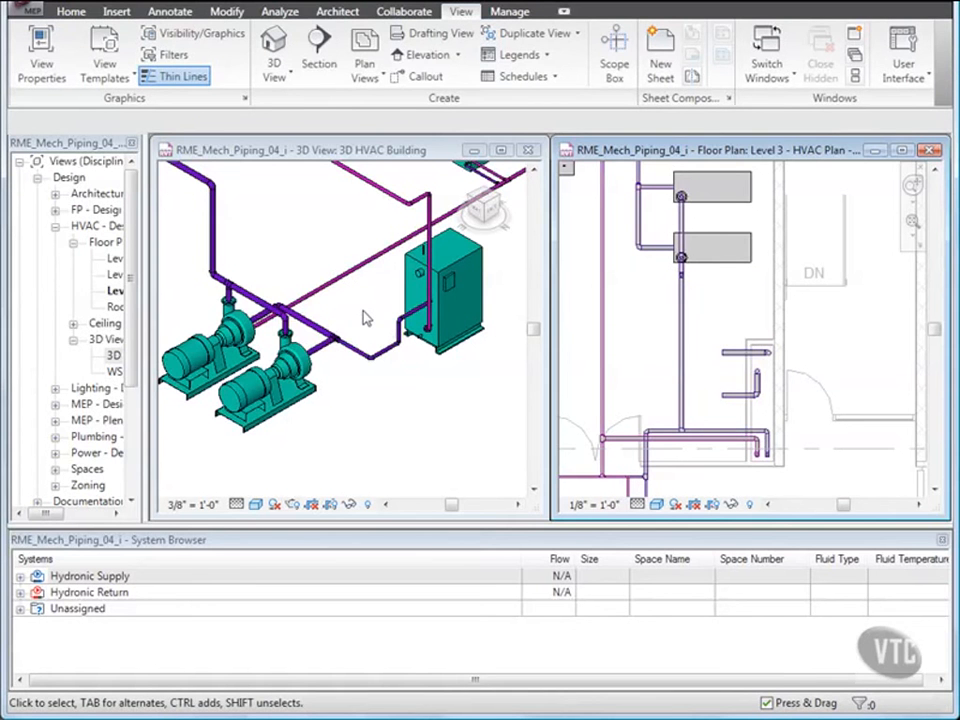
Extend the two short branch pipes beside the boiler westward to the vertical main pipe using Trim/Extend Multiple Elements.
left_click(366, 318)
scroll(365, 314, "down", 2)
middle_click_drag(365, 317, 349, 406)
scroll(349, 406, "down", 2)
left_click(358, 325)
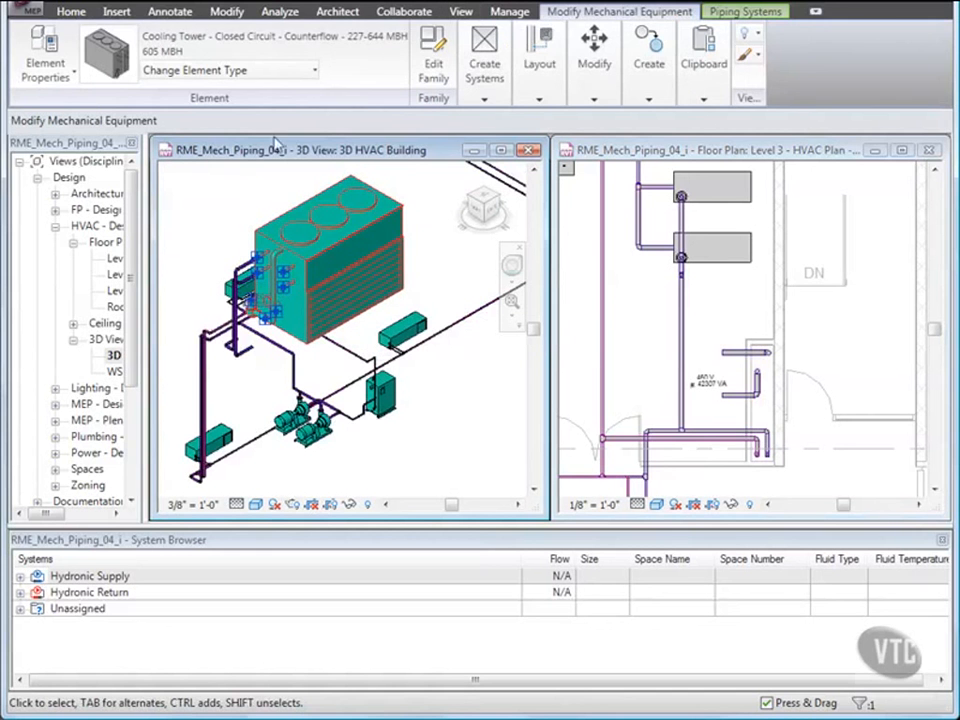
left_click(227, 12)
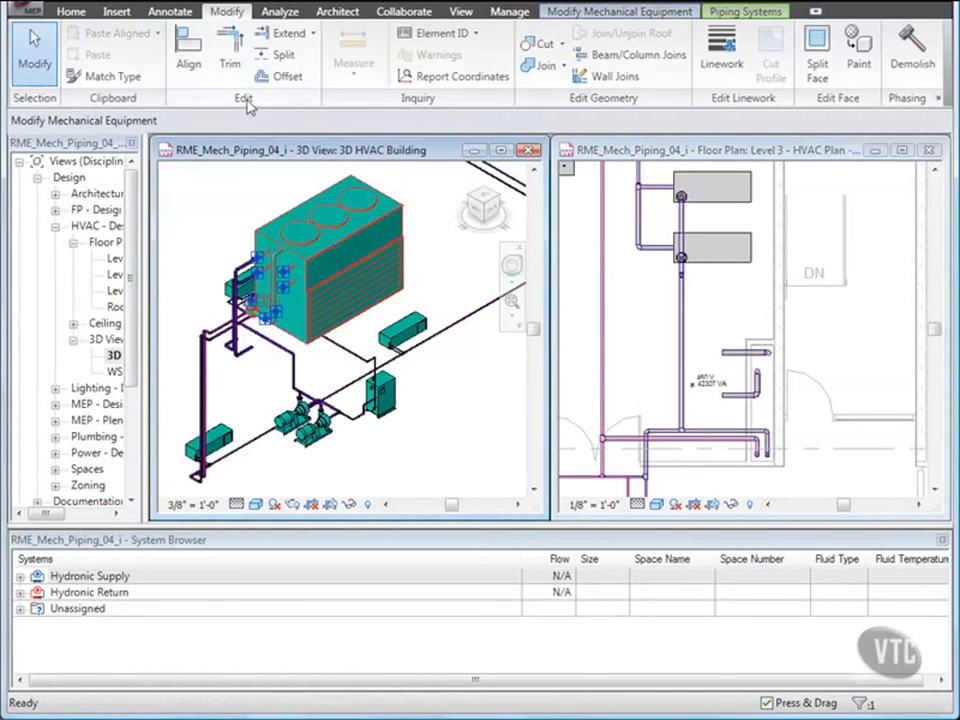
left_click(312, 35)
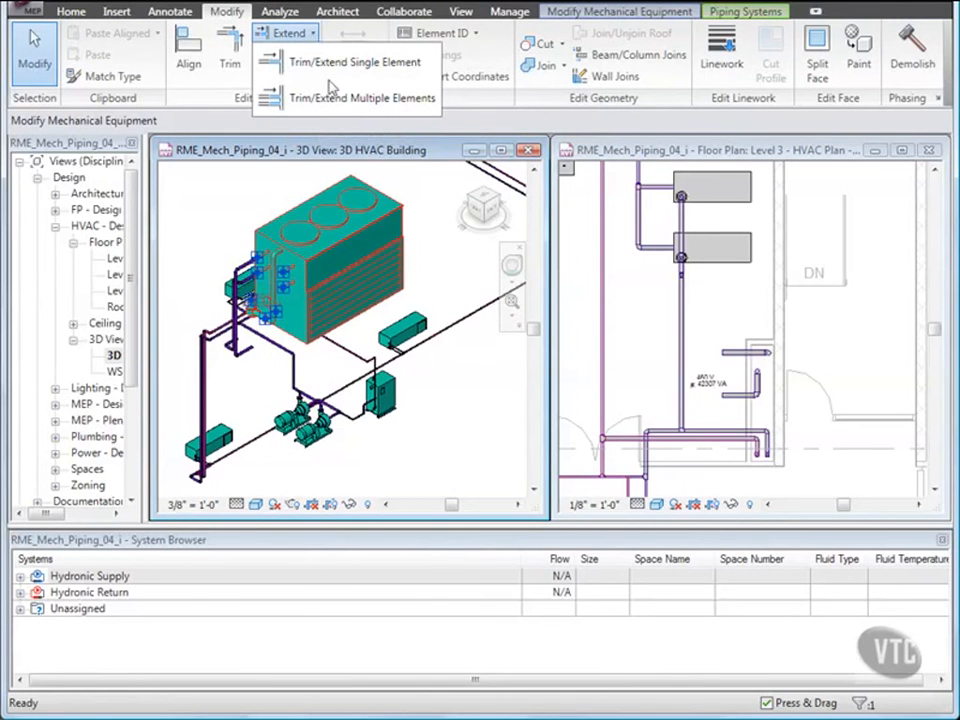
left_click(278, 98)
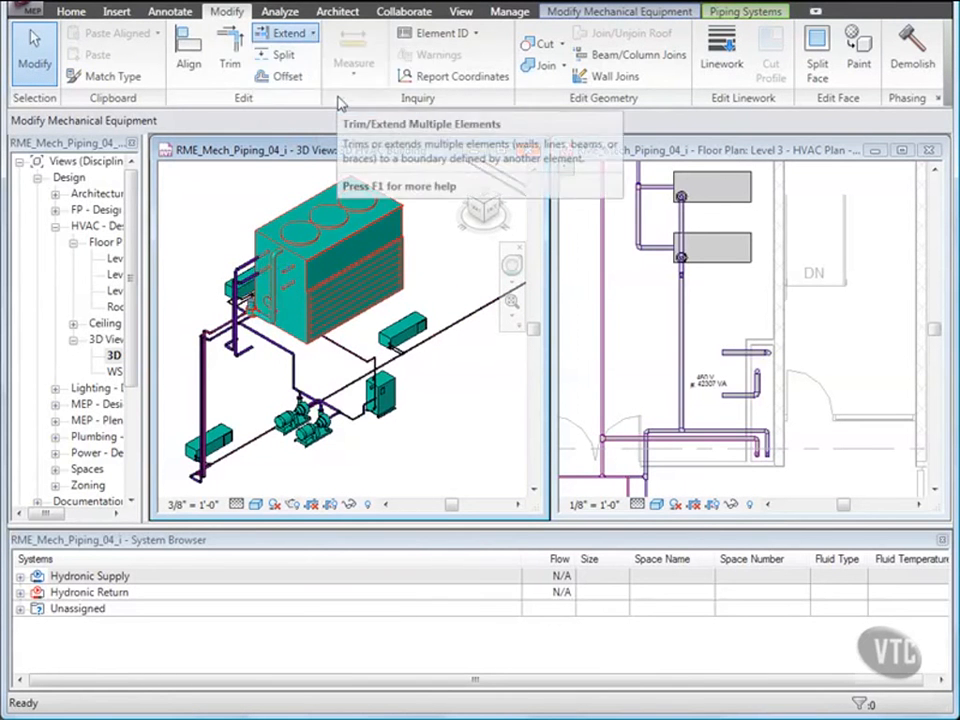
left_click(716, 322)
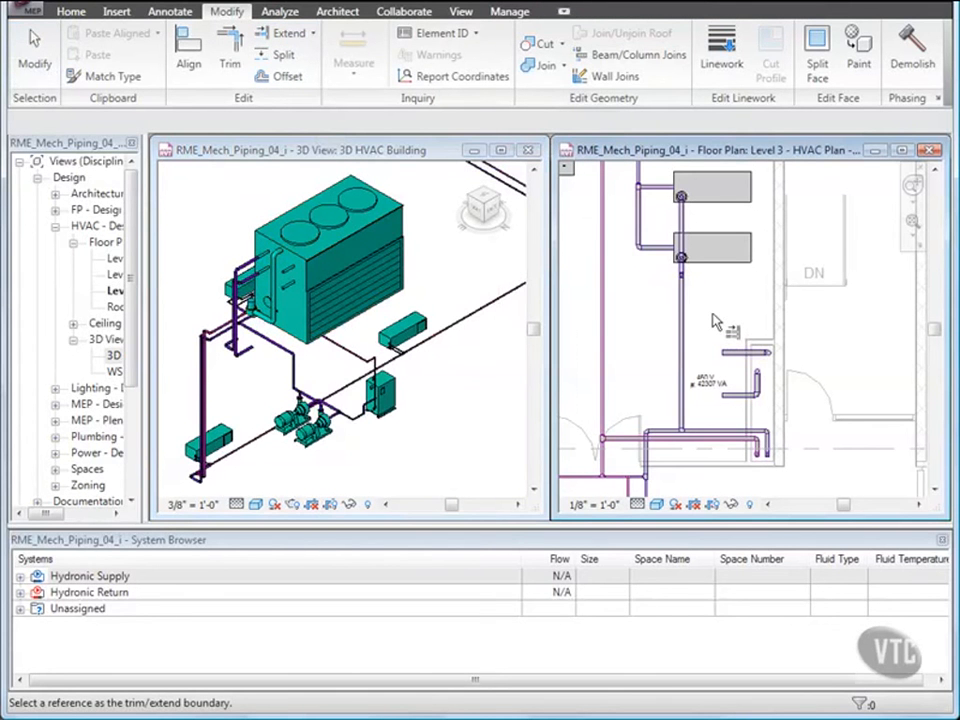
left_click(685, 323)
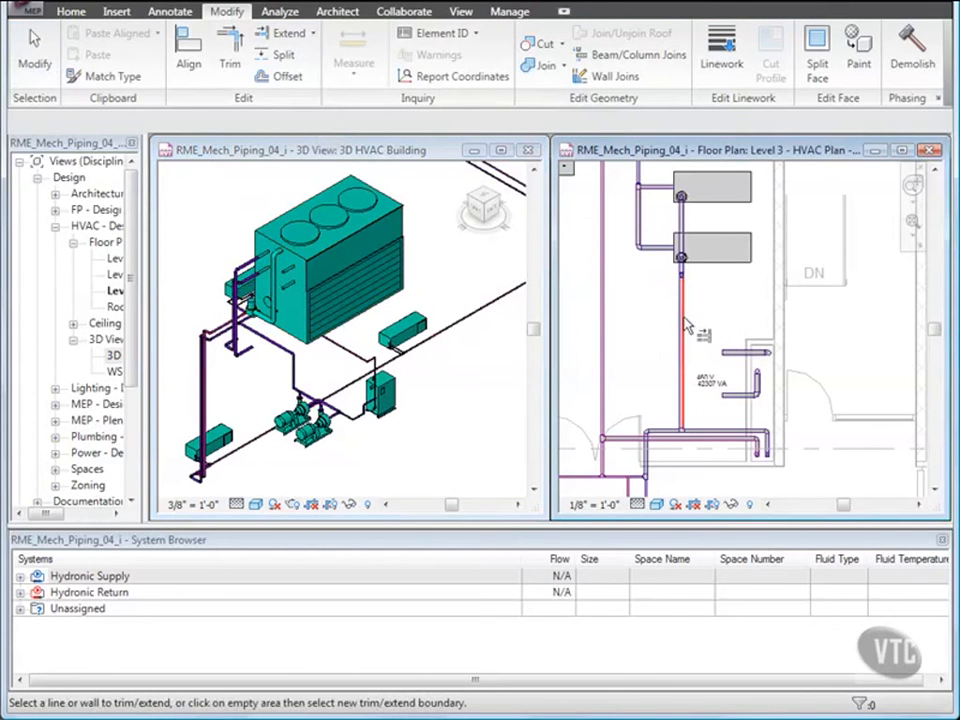
left_click(730, 350)
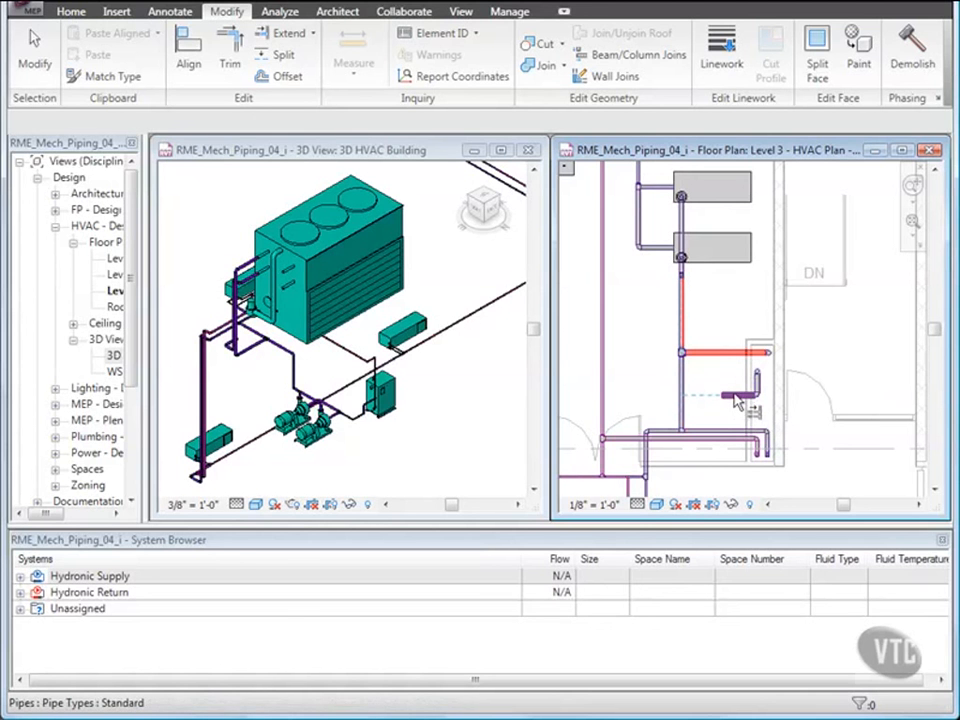
left_click(727, 419)
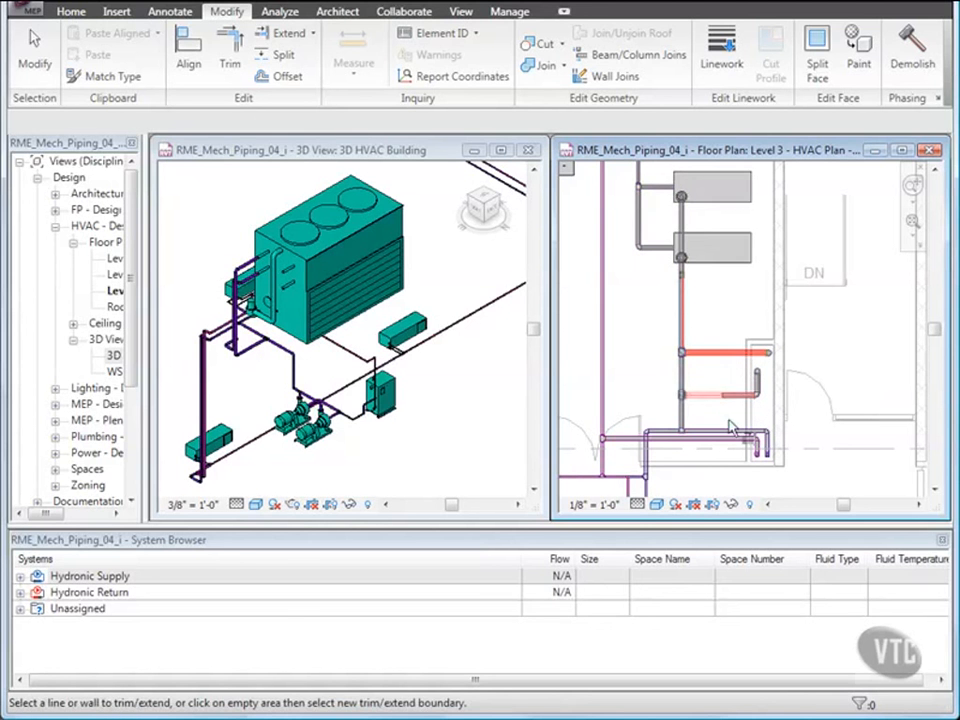
key("Escape")
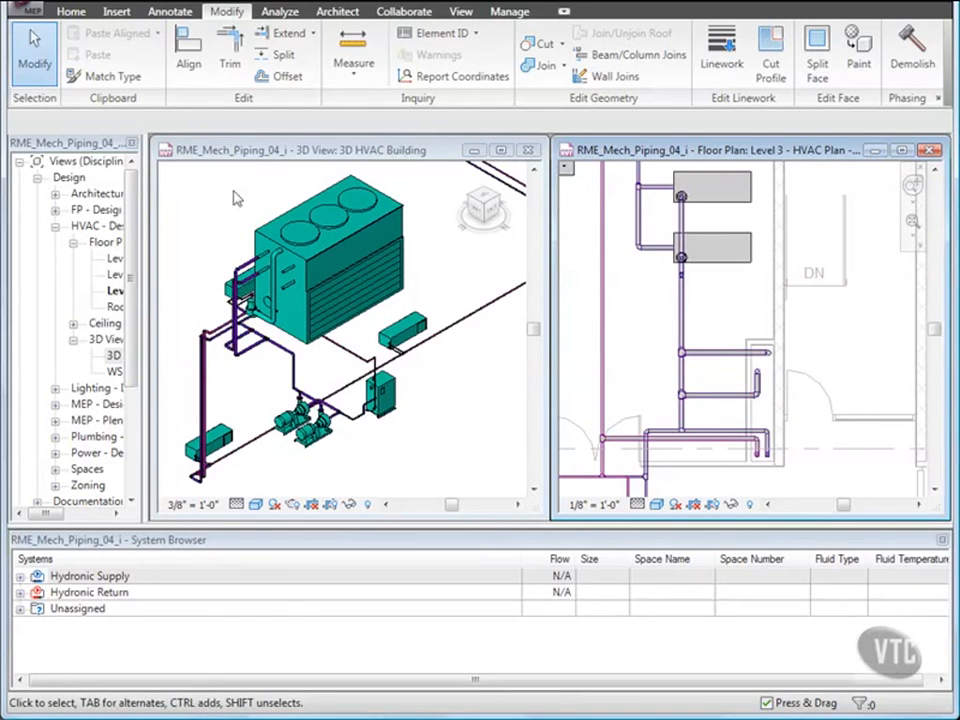
Close the project without saving changes.
left_click(28, 10)
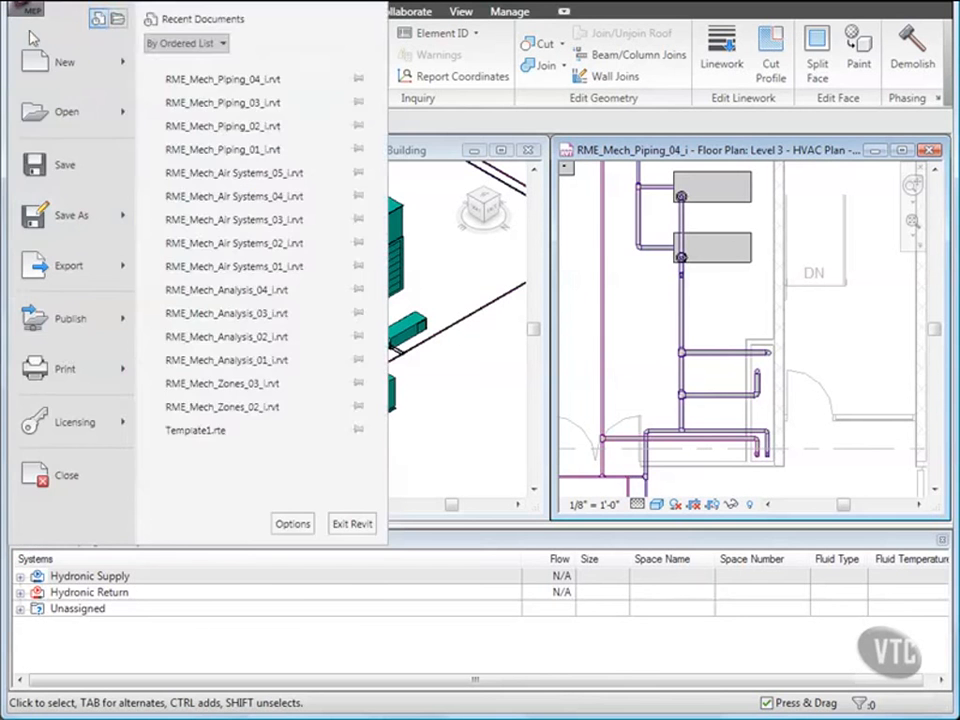
left_click(70, 480)
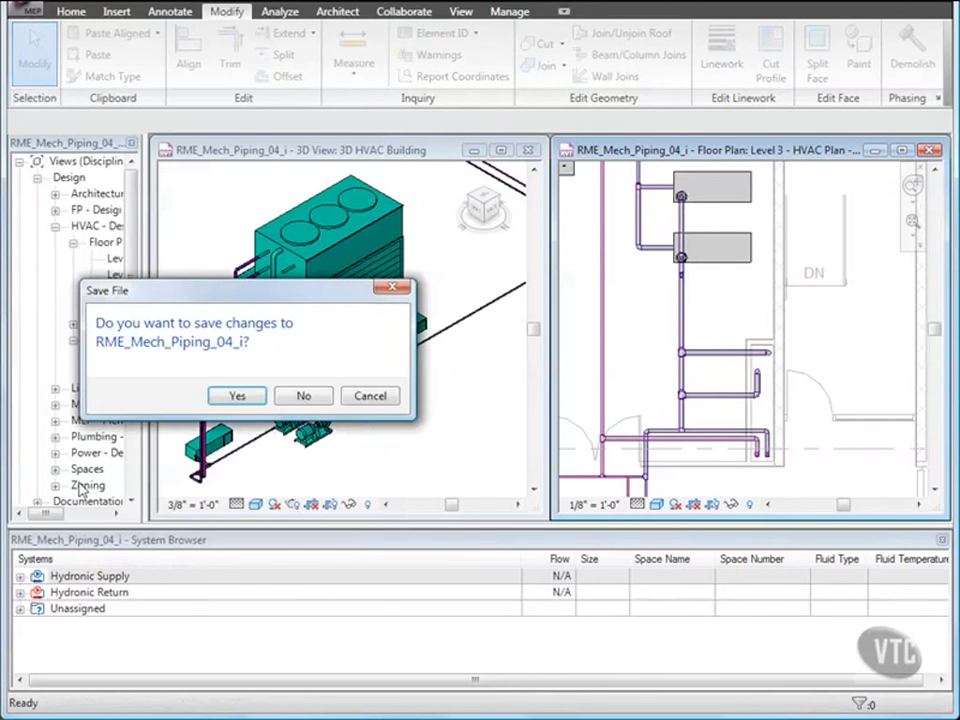
left_click(305, 396)
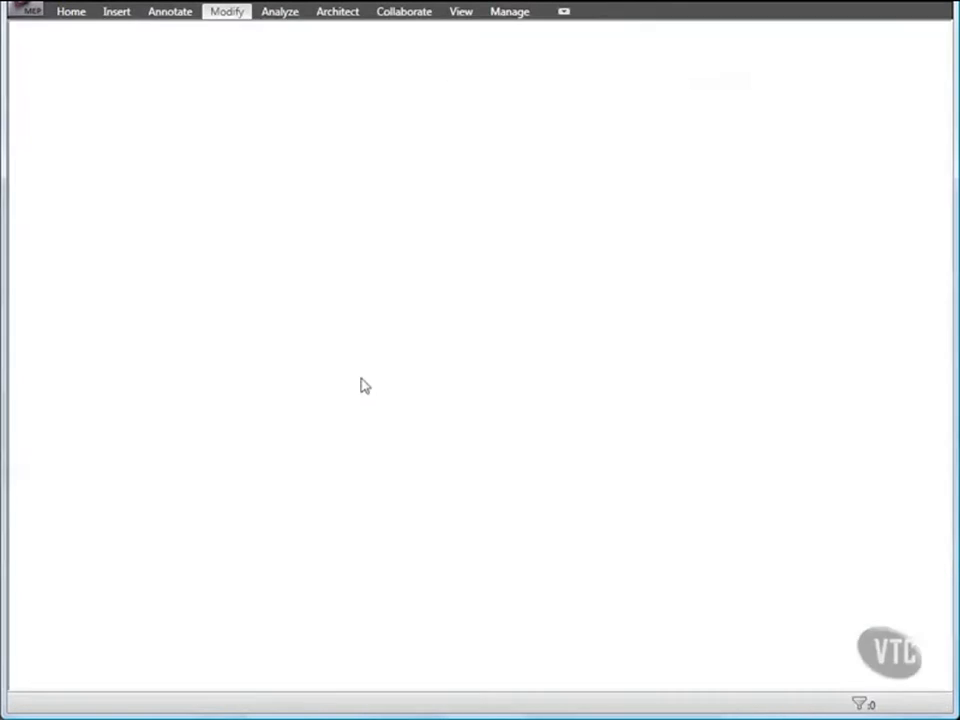
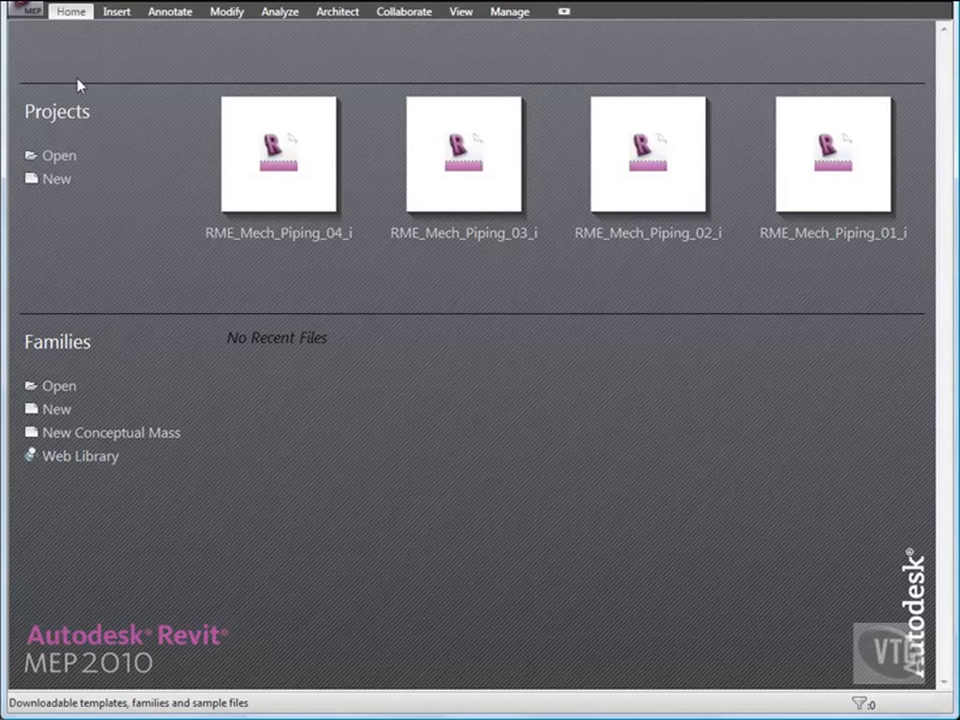
Open the project RME_Mech_Piping_05_i from the 02_Mechanical Systems folder.
left_click(22, 8)
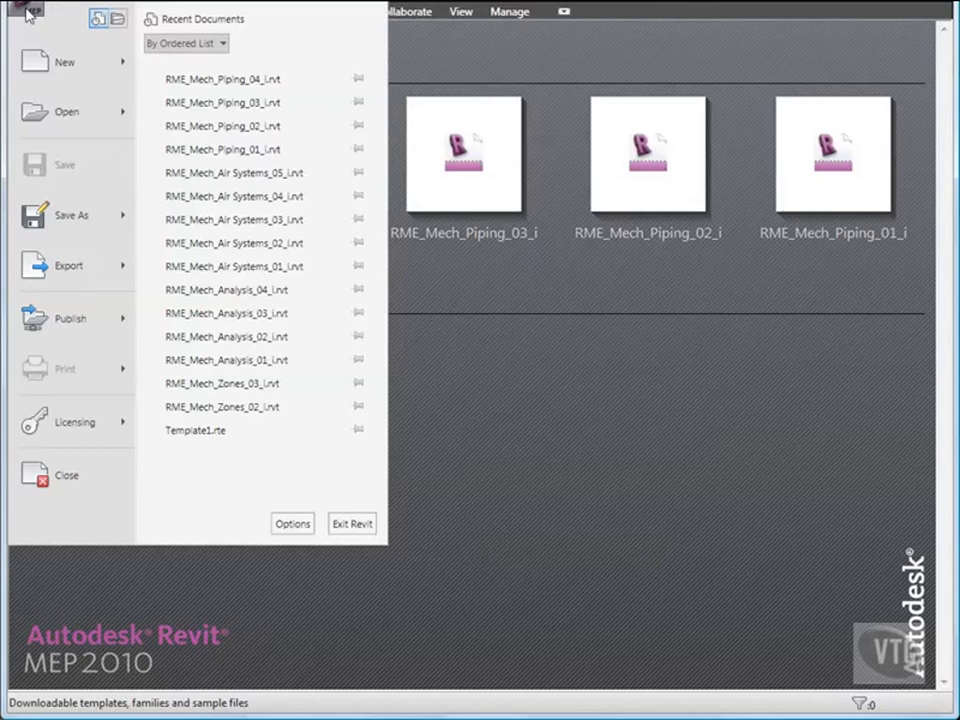
left_click(52, 111)
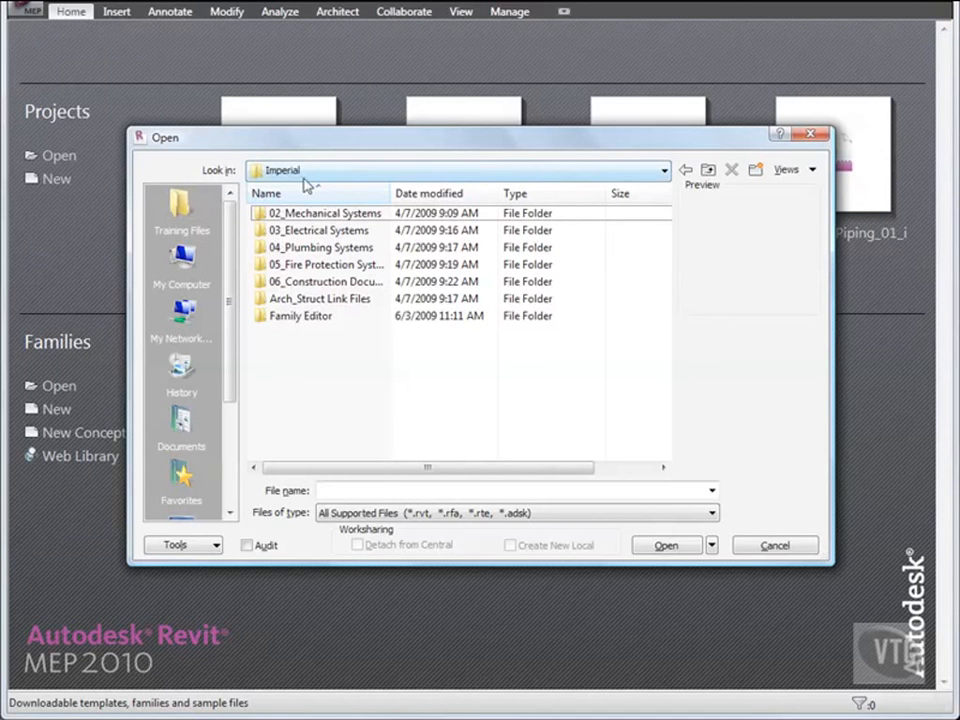
double_click(322, 214)
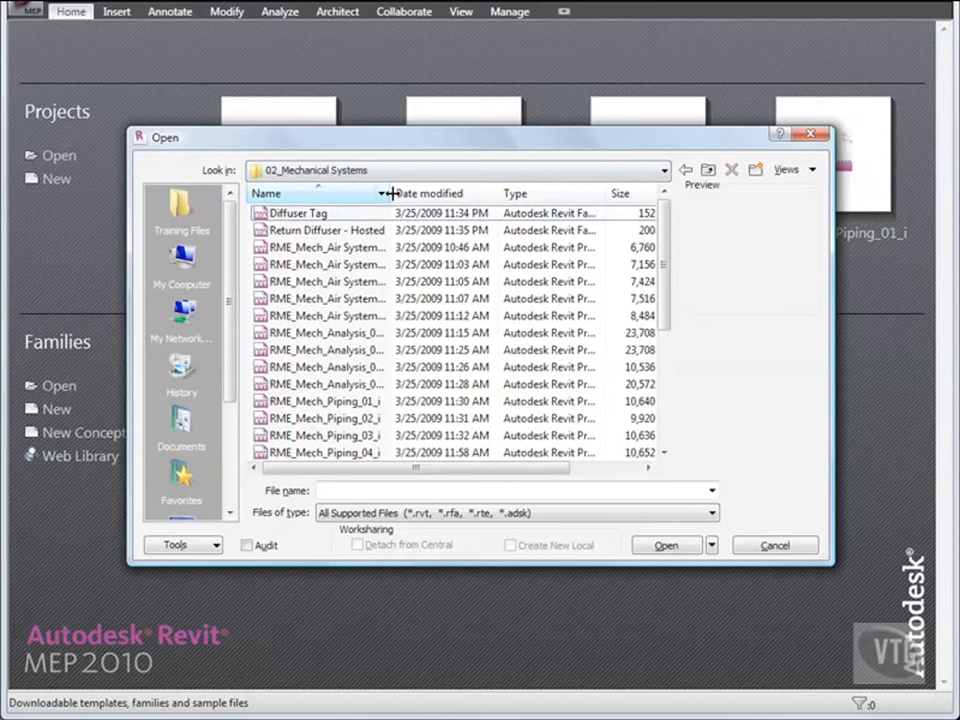
double_click(388, 193)
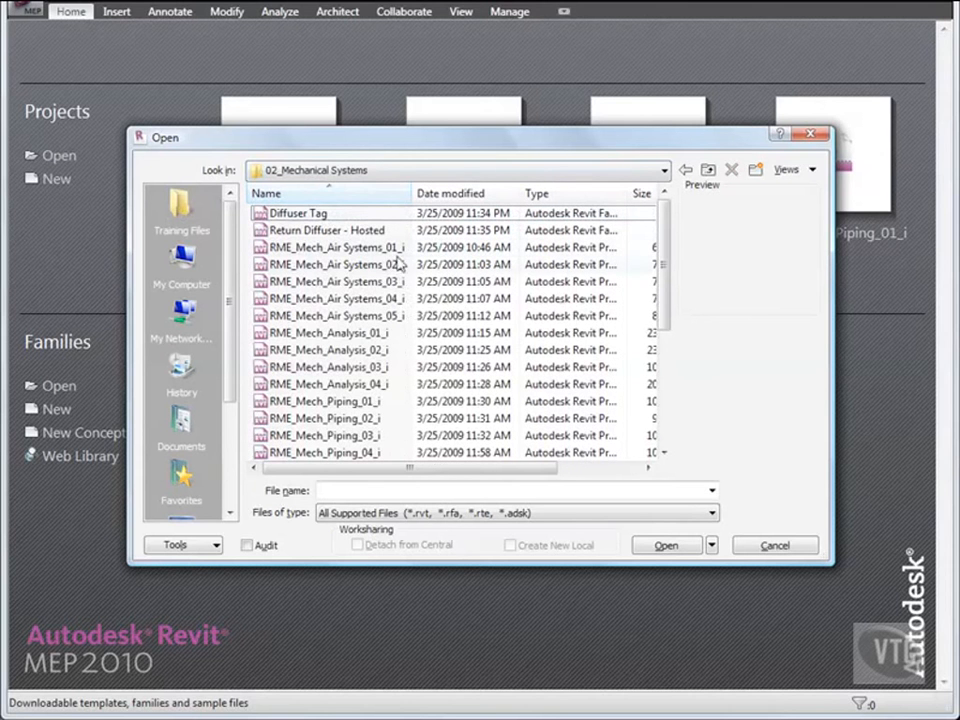
scroll(402, 297, "down", 2)
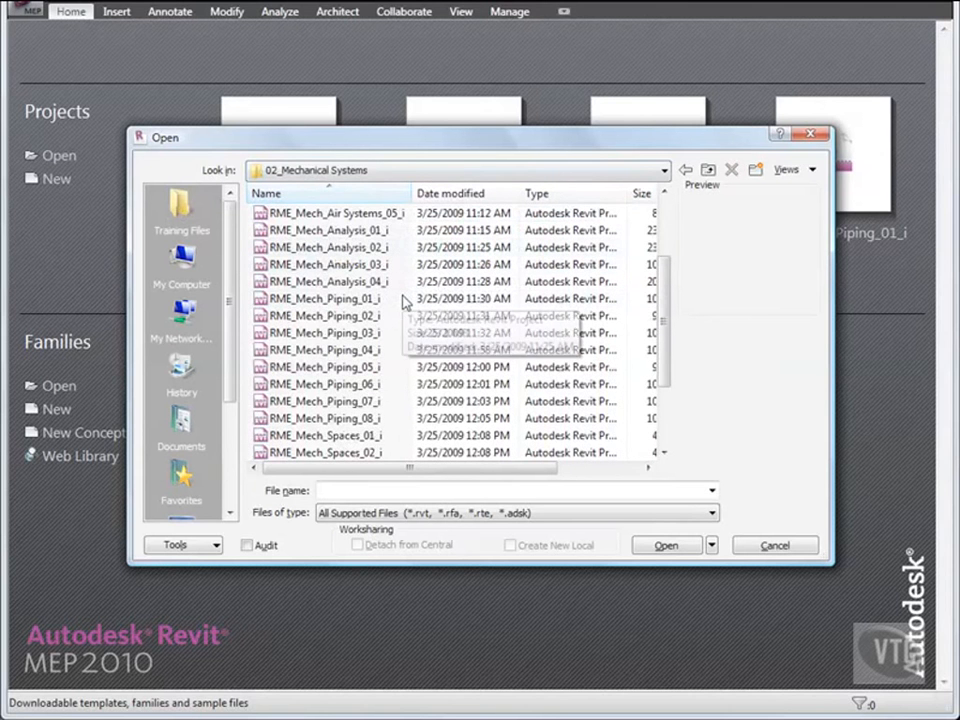
double_click(300, 367)
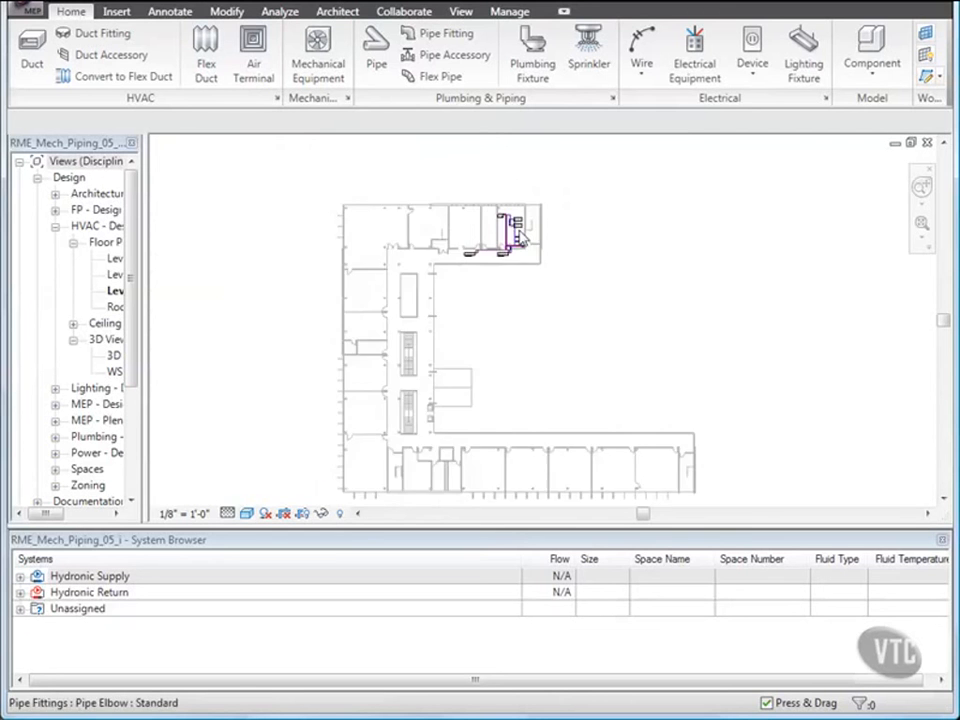
Place a 3" Ball Valve - 2-6 Inch_Bypass on the vertical pipe between the two upper tees beside the pumps.
scroll(520, 235, "up", 4)
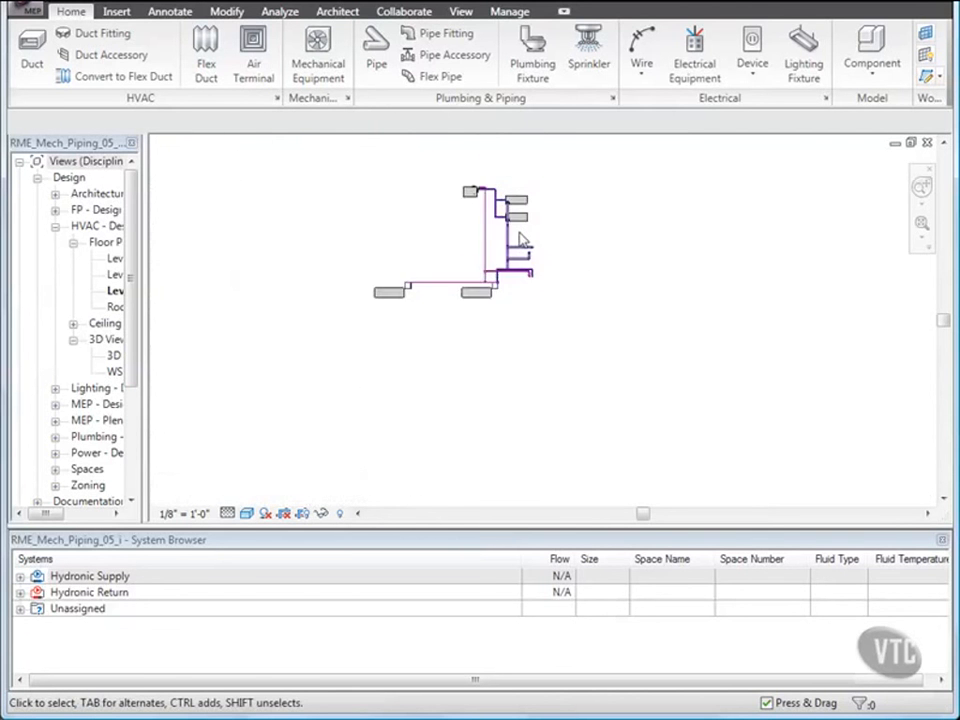
scroll(519, 237, "up", 6)
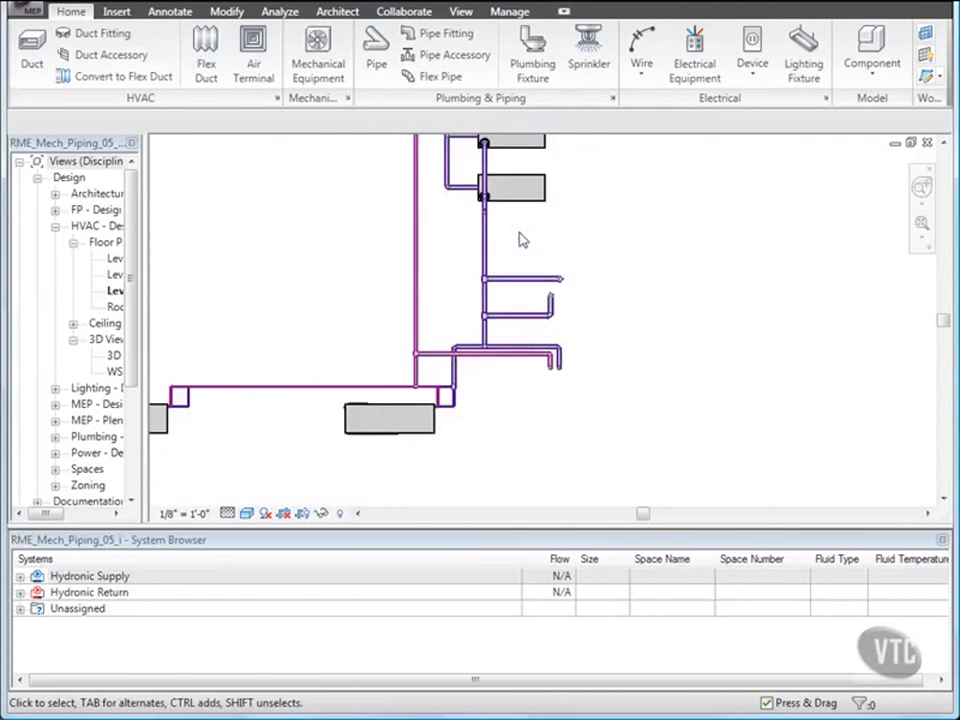
scroll(519, 239, "up", 1)
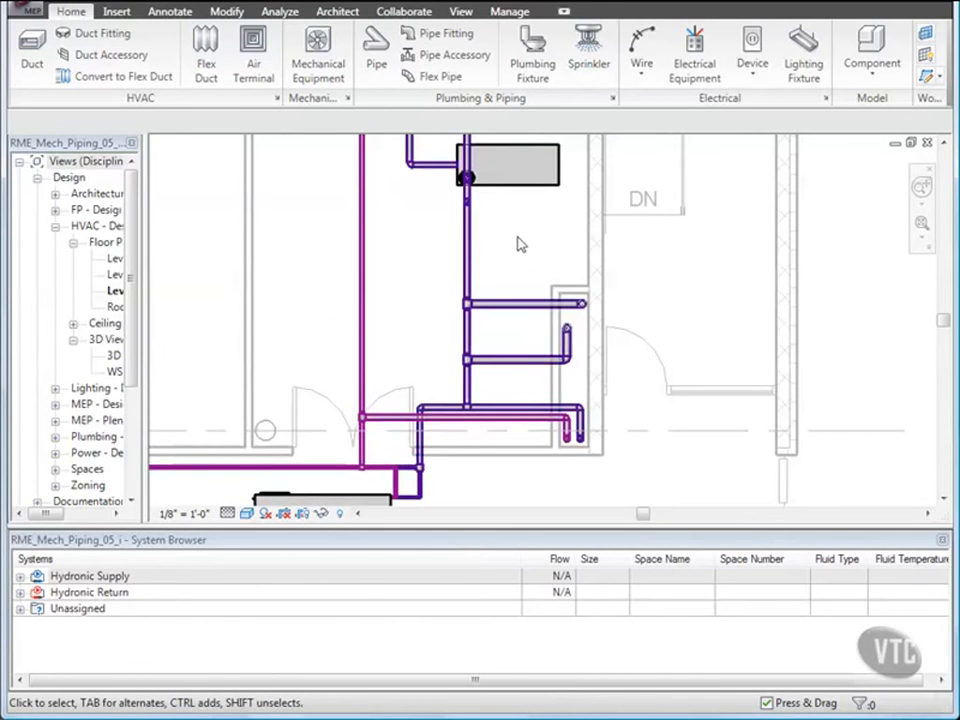
left_click(478, 339)
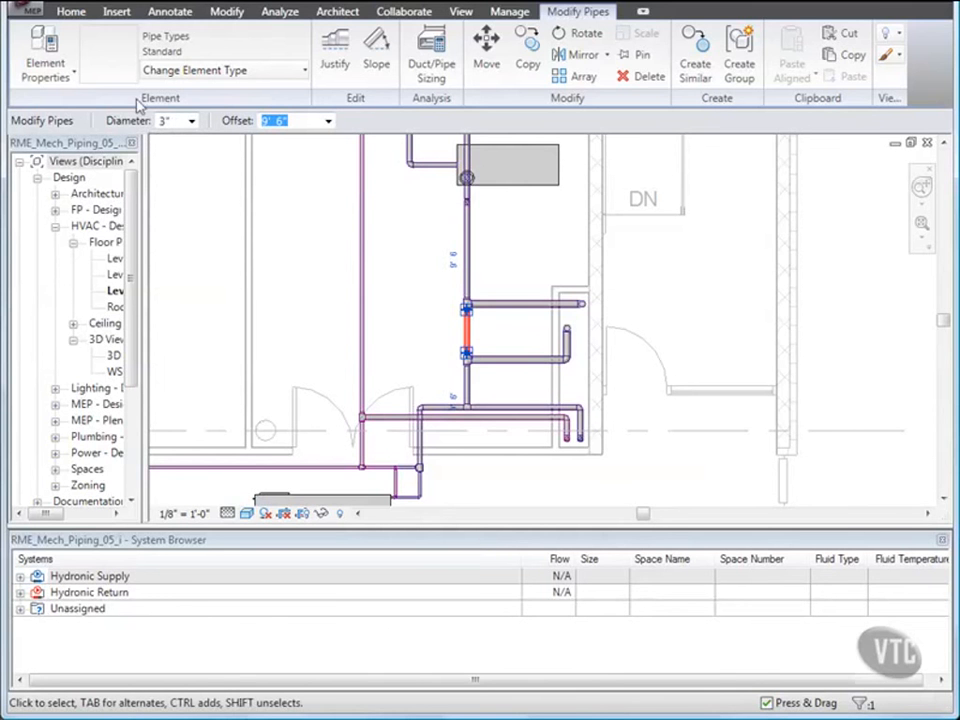
left_click(72, 12)
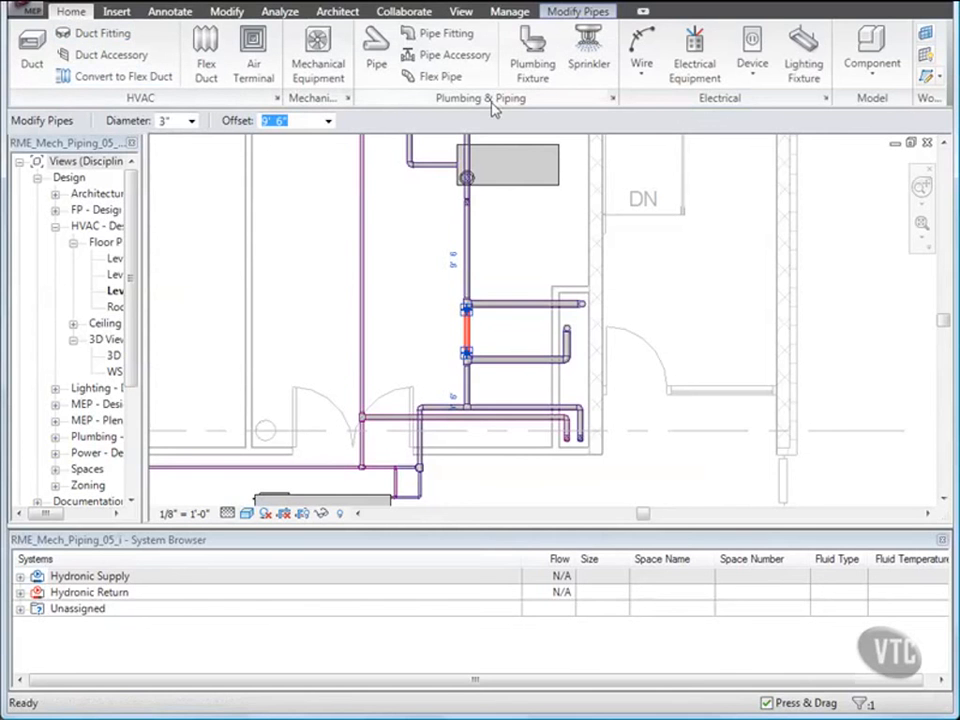
left_click(452, 56)
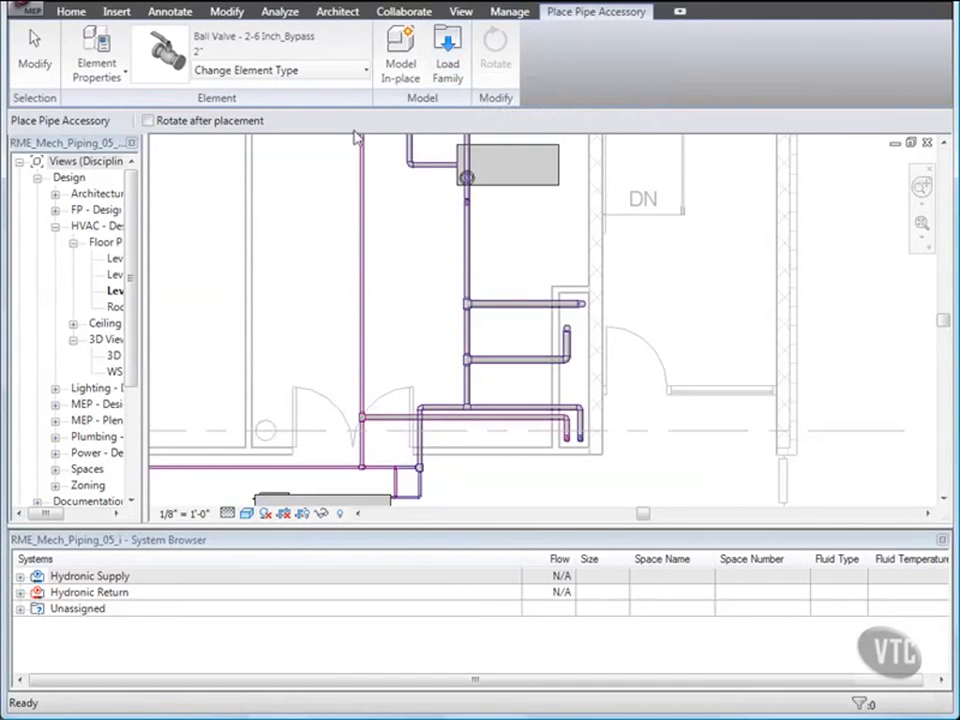
left_click(316, 75)
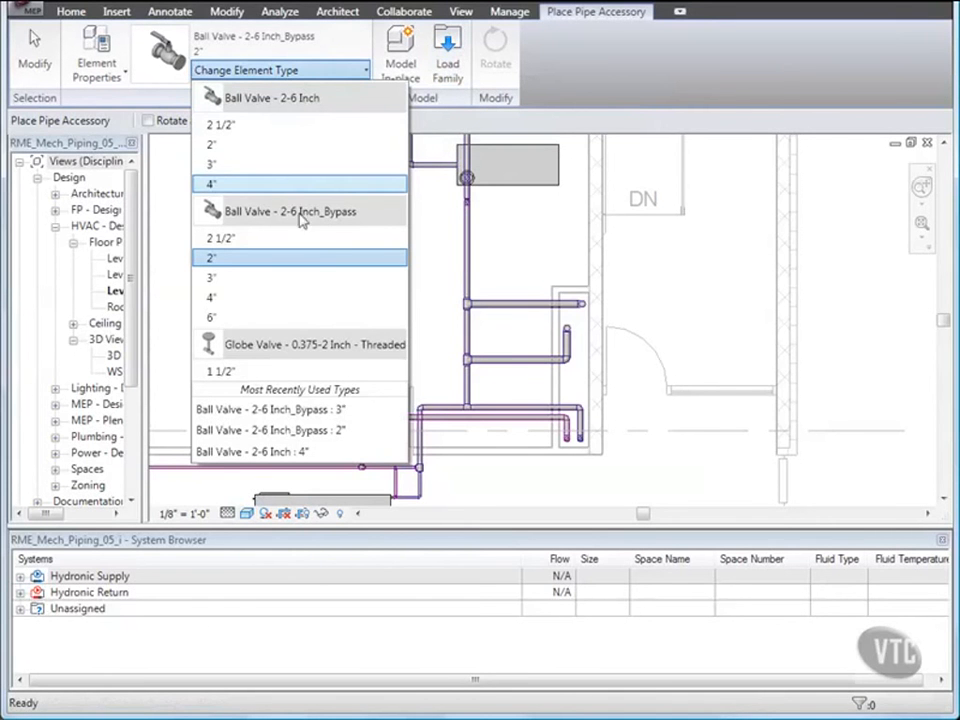
left_click(240, 278)
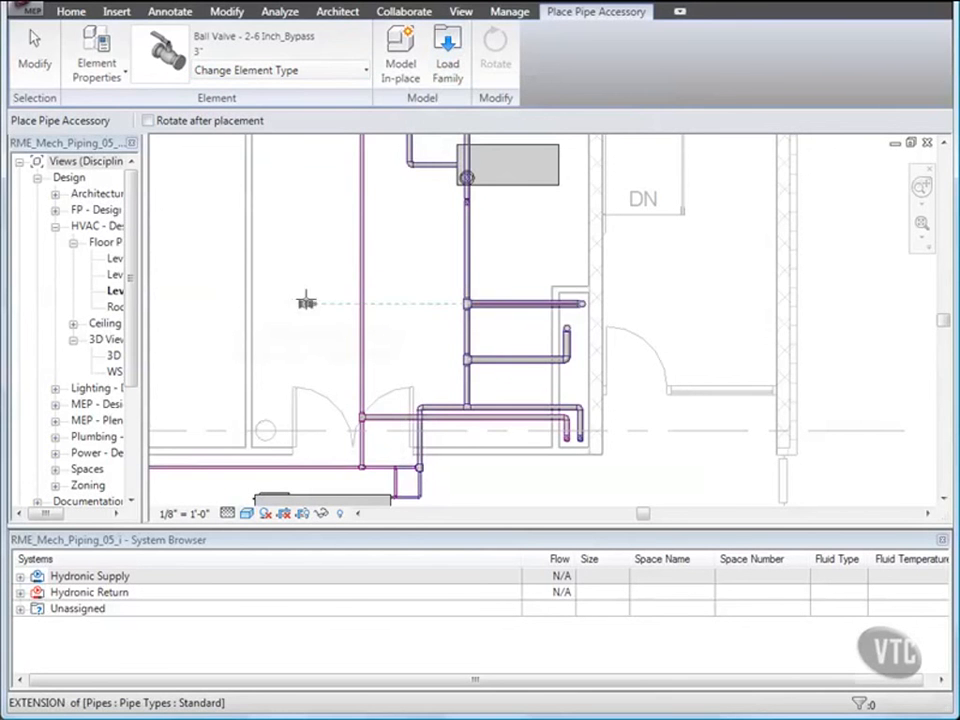
scroll(470, 334, "up", 3)
scroll(468, 337, "up", 1)
middle_click_drag(469, 338, 410, 309)
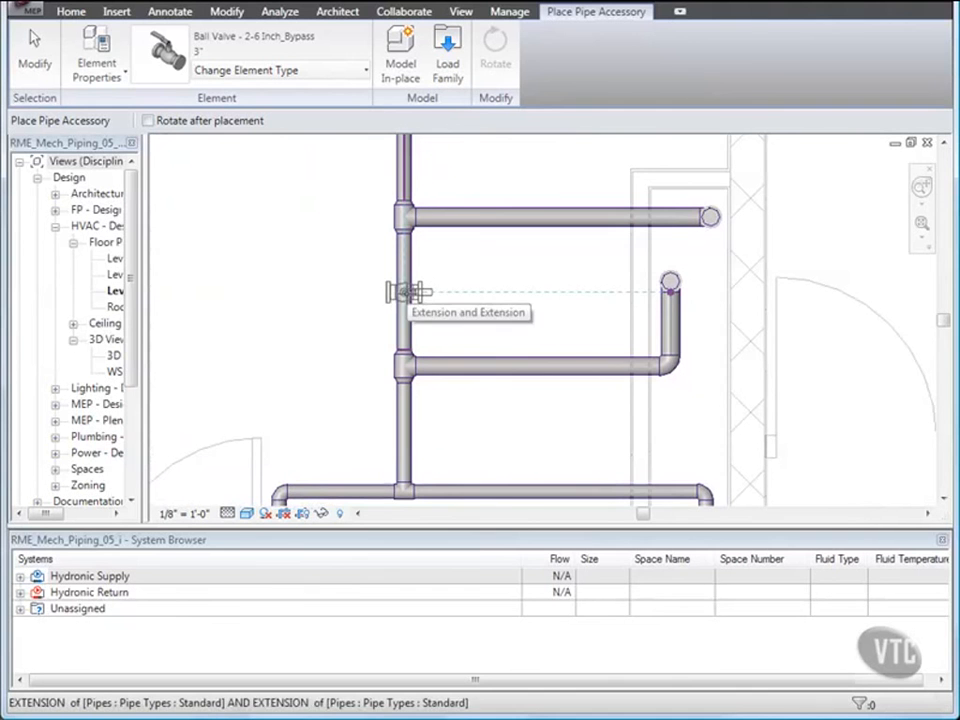
left_click(410, 291)
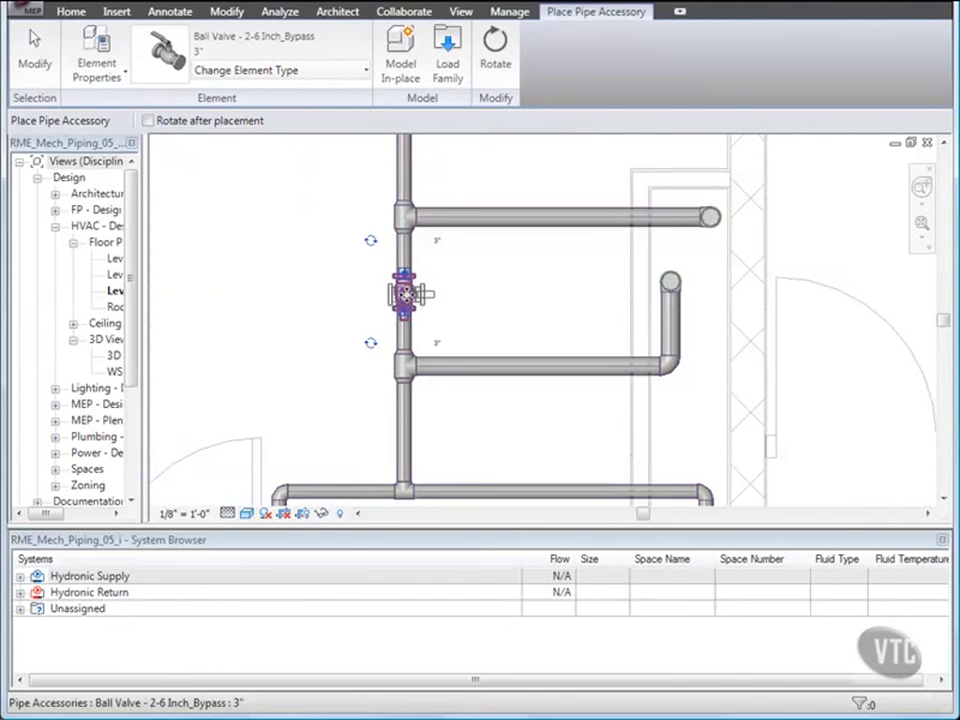
key("Escape")
key("Escape")
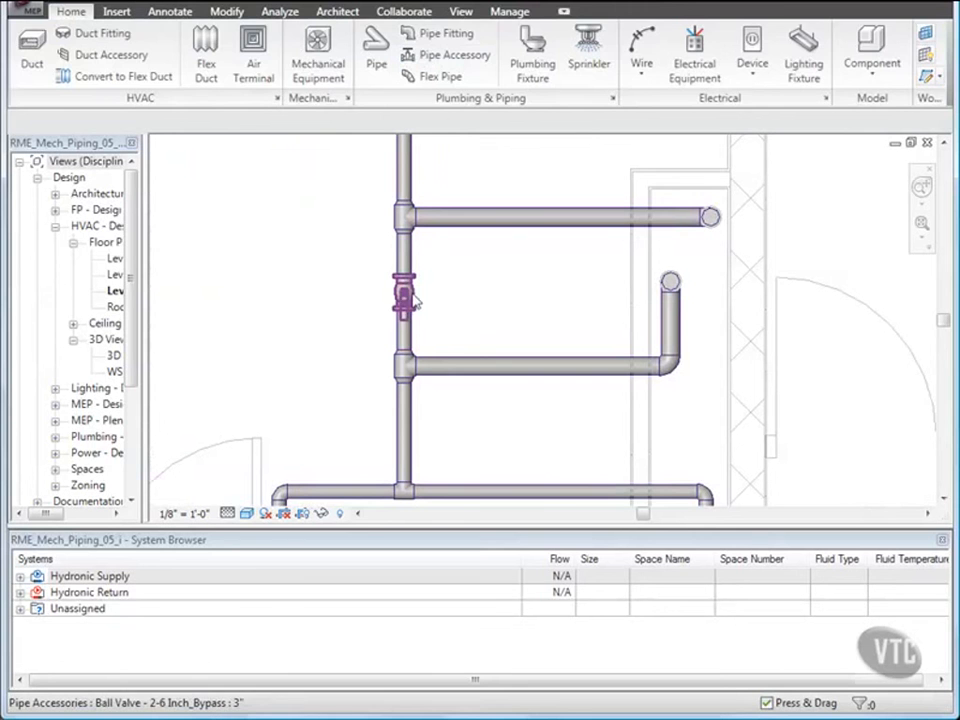
Flip the bypass valve on the vertical pipe so its handle faces the other way.
left_click(408, 296)
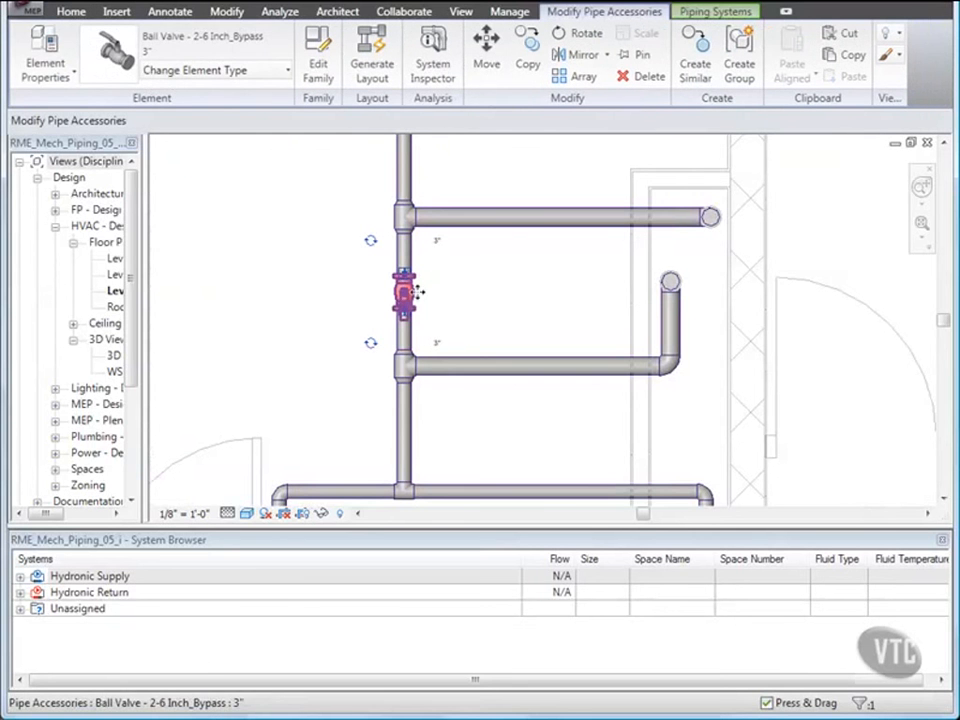
left_click(370, 243)
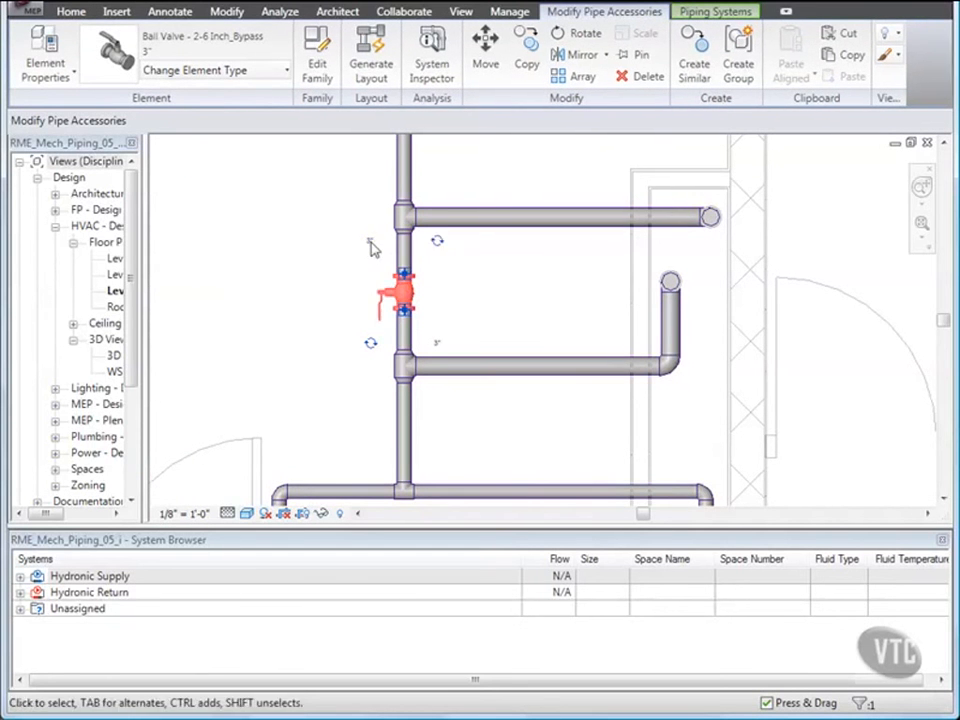
left_click(320, 266)
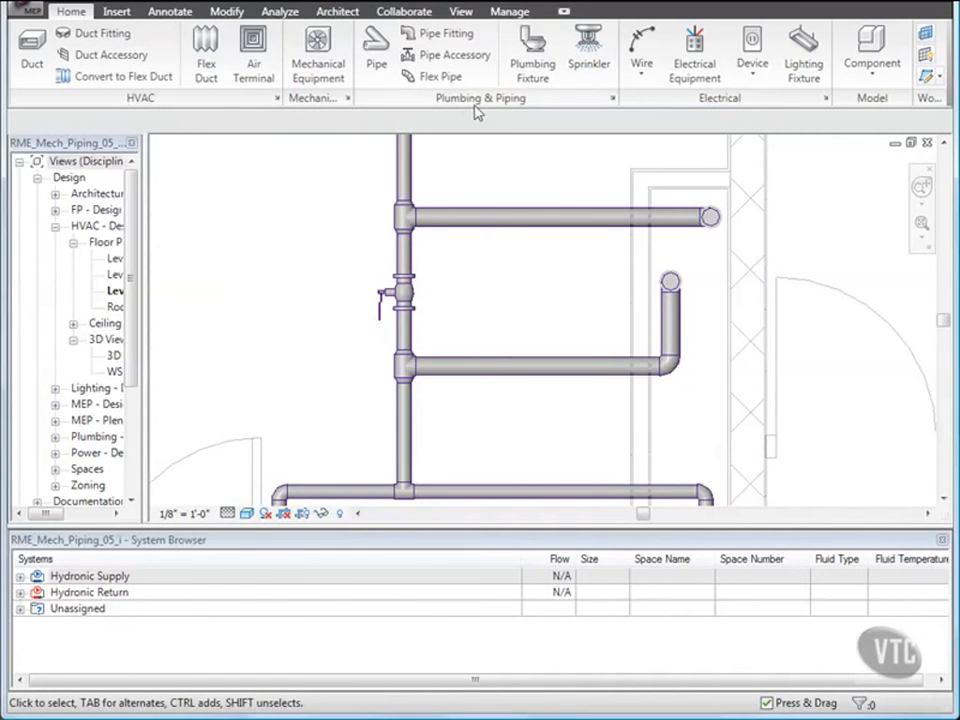
Place a 4" Ball Valve - 2-6 Inch at the midpoint of the upper horizontal branch pipe.
left_click(445, 56)
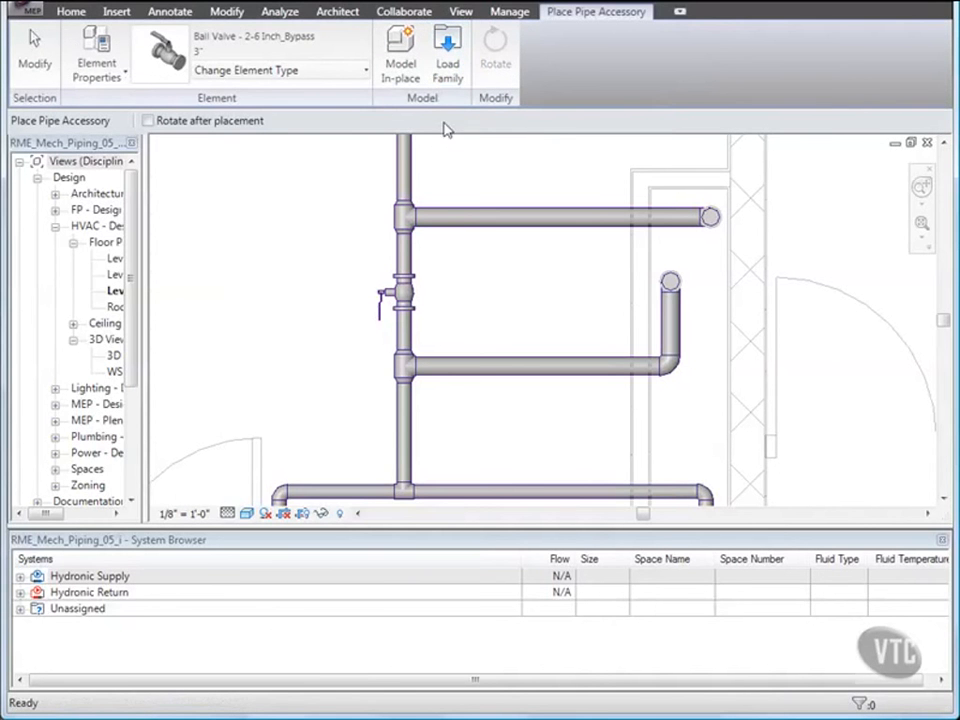
left_click(359, 77)
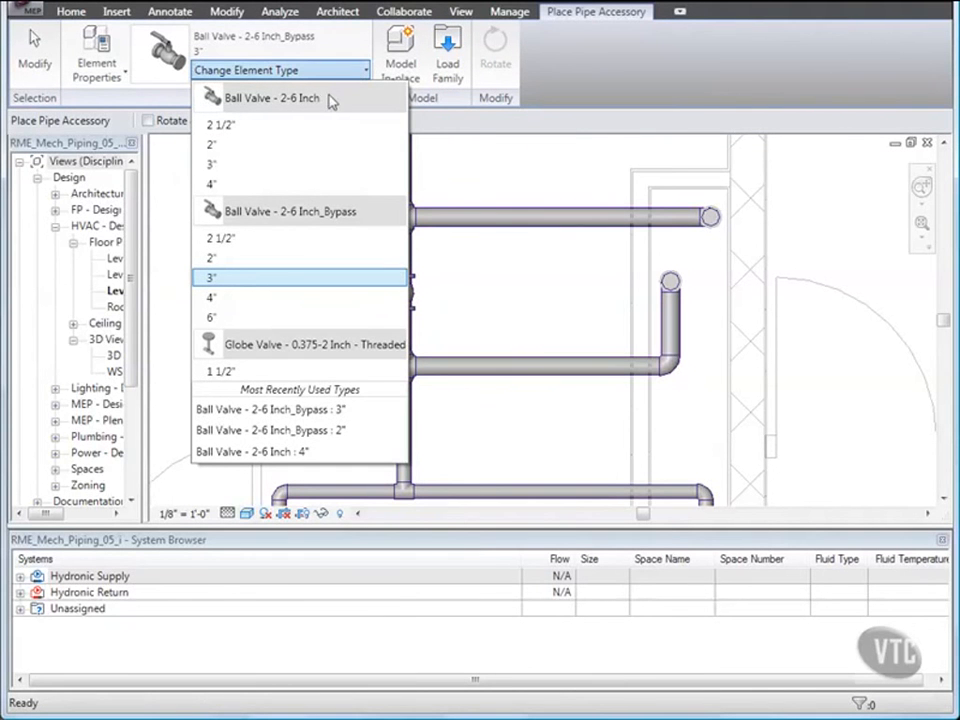
mouse_move(328, 100)
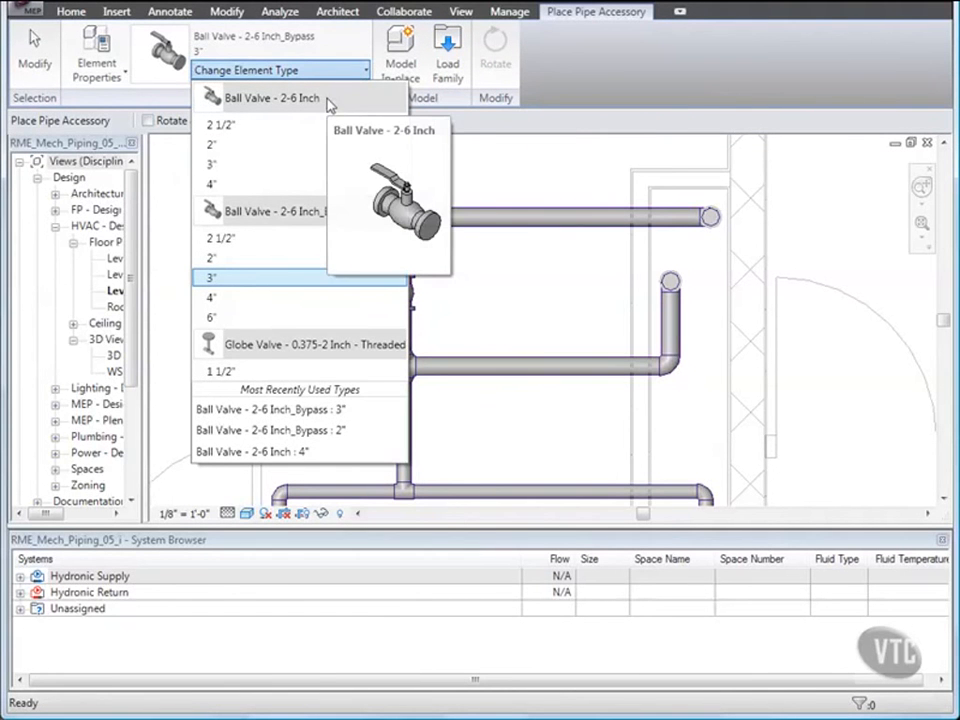
left_click(236, 186)
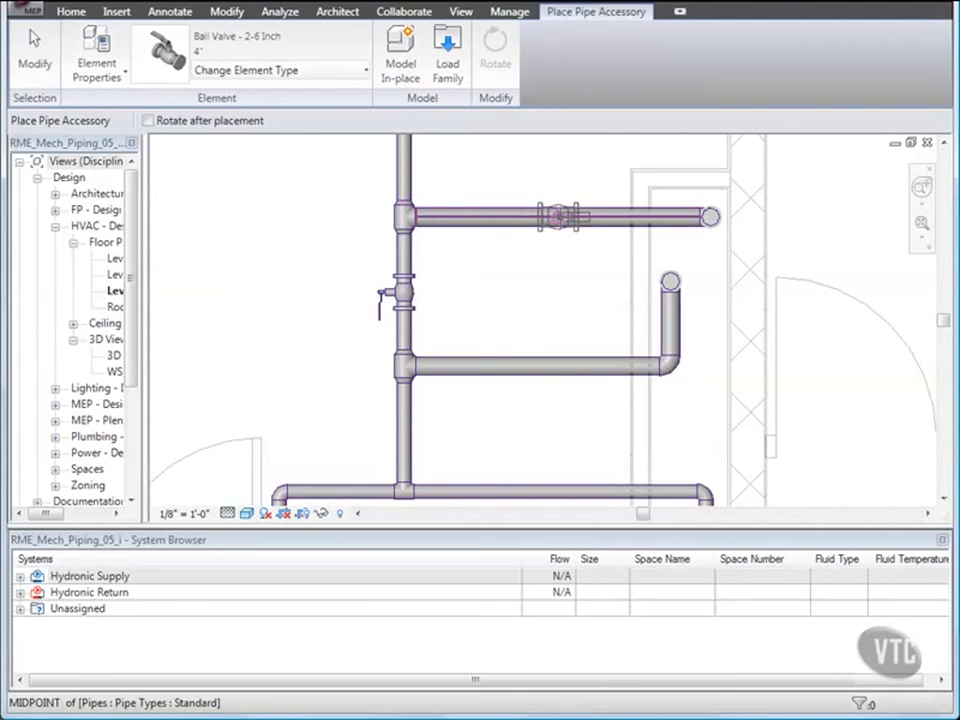
left_click(557, 216)
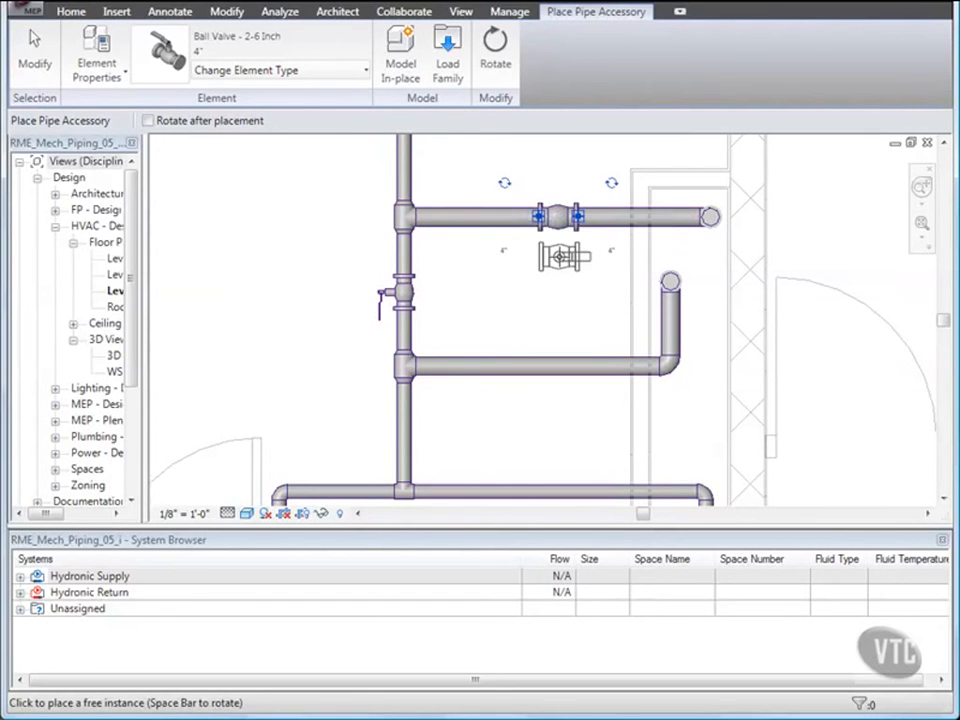
Place a 4" Ball Valve - 2-6 Inch_Bypass at the midpoint of the lower horizontal branch pipe.
left_click(317, 73)
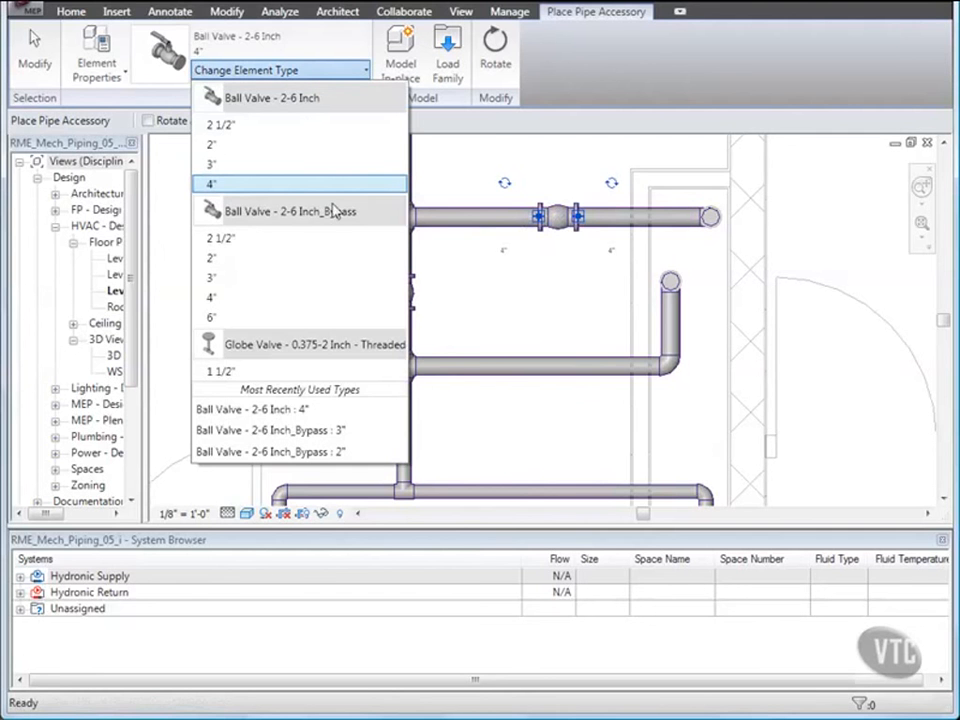
left_click(227, 299)
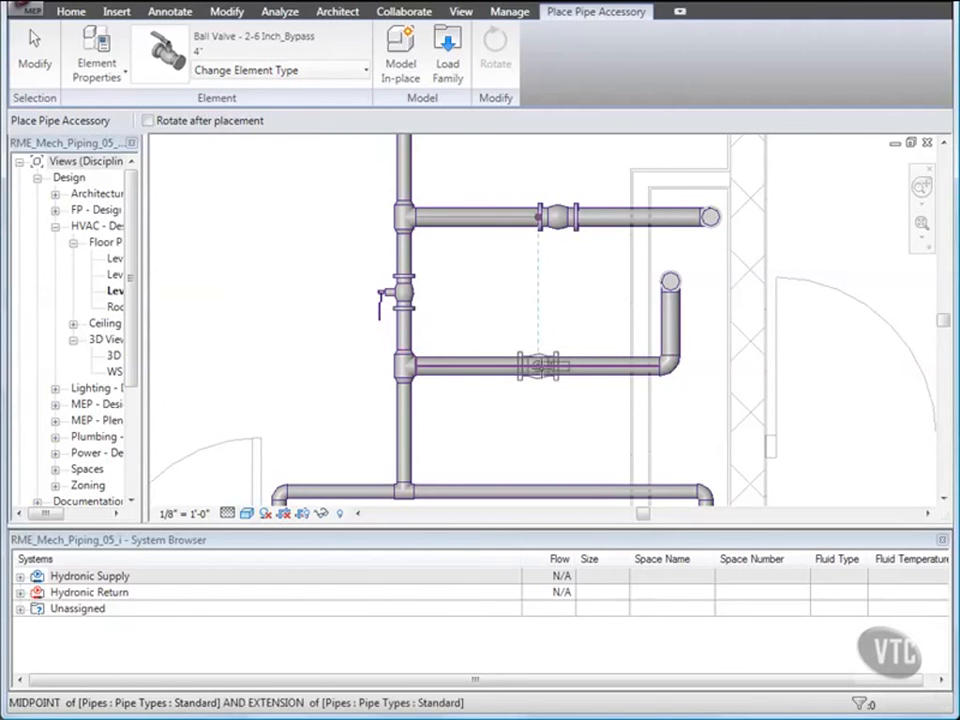
left_click(563, 367)
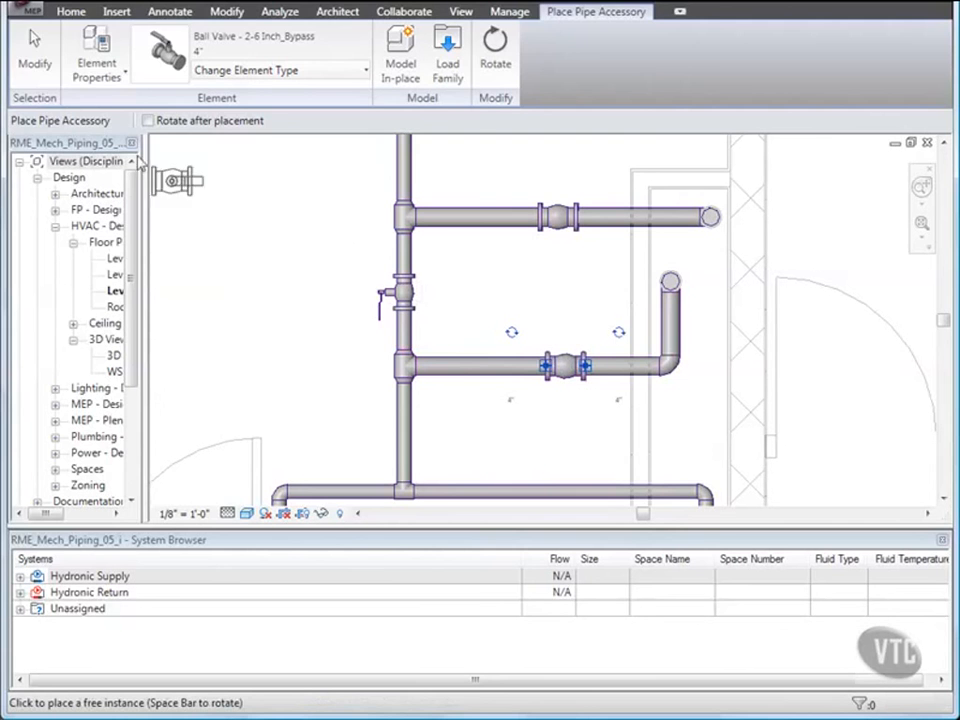
left_click(35, 60)
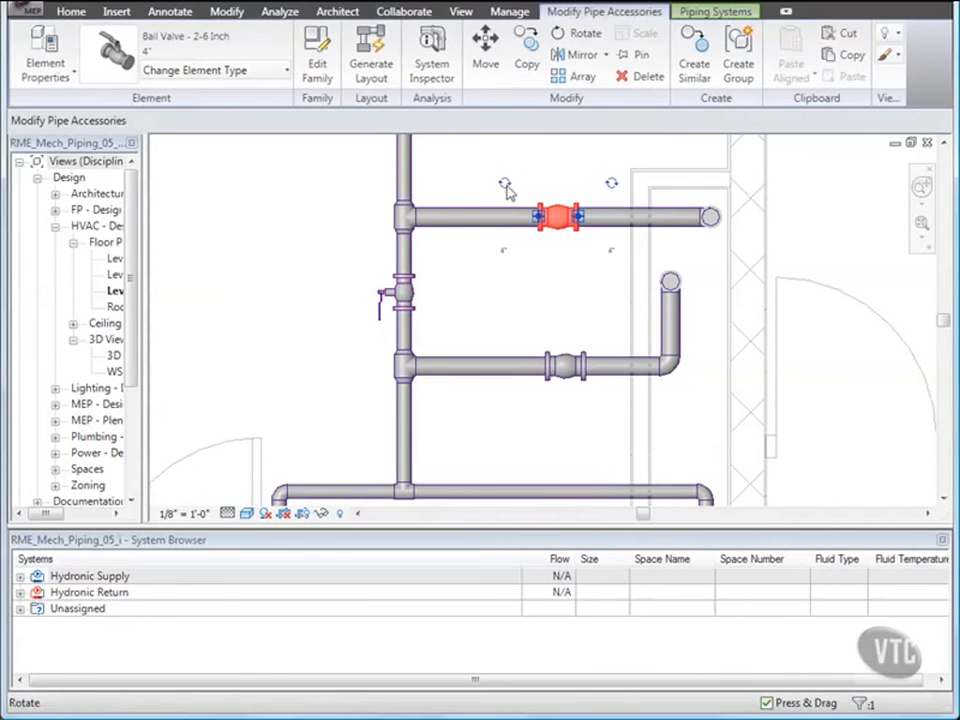
Flip the orientation of the two new branch valves so their handles point the other way.
left_click(505, 185)
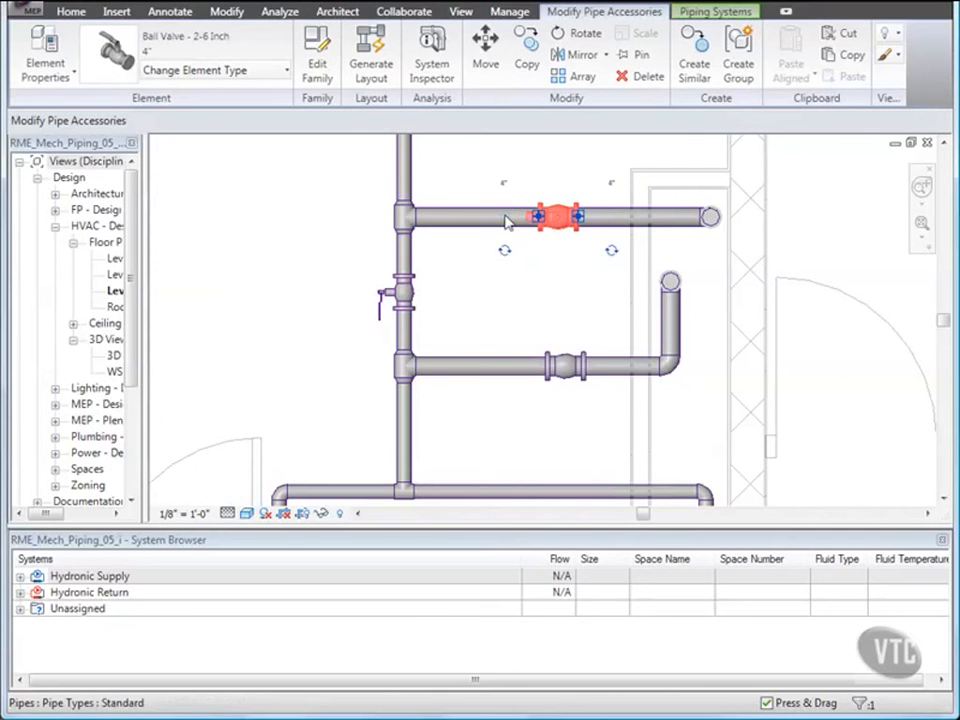
left_click(556, 367)
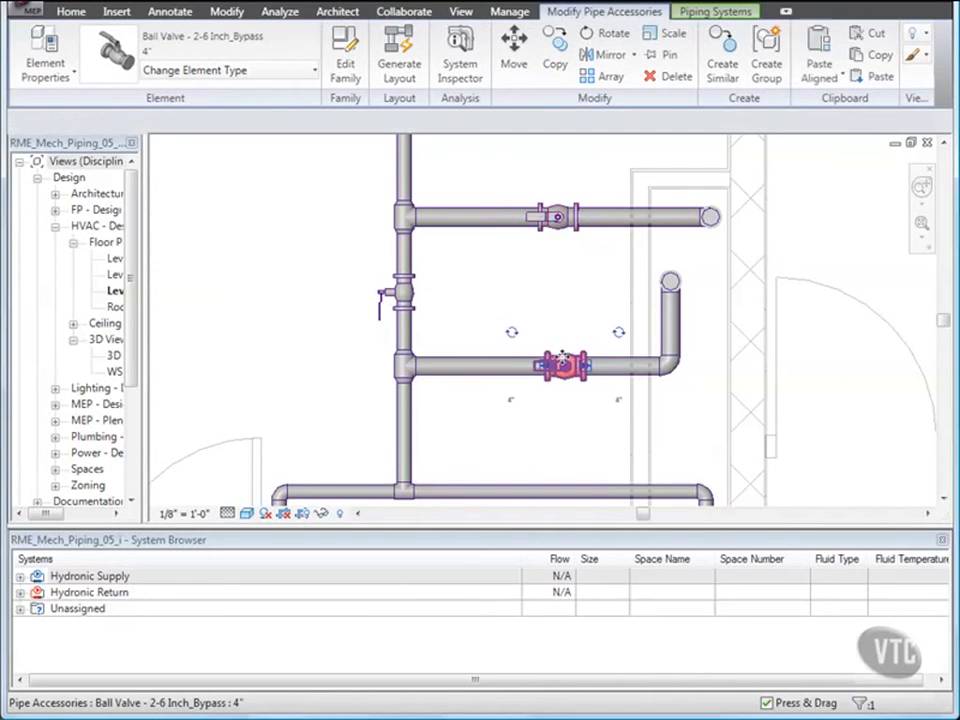
left_click(512, 336)
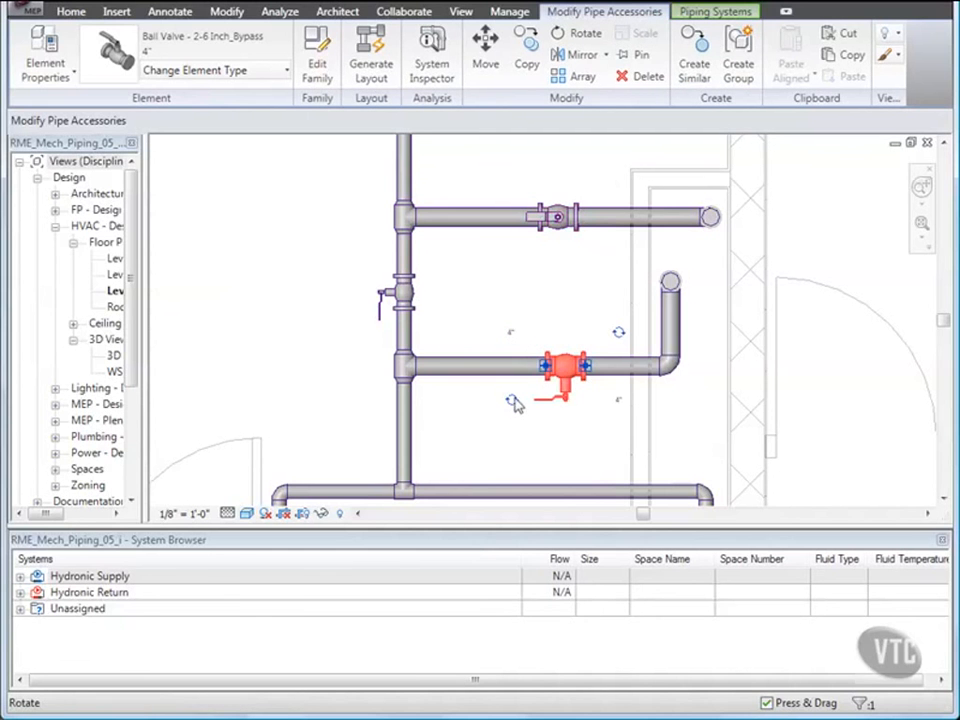
left_click(512, 401)
left_click(477, 299)
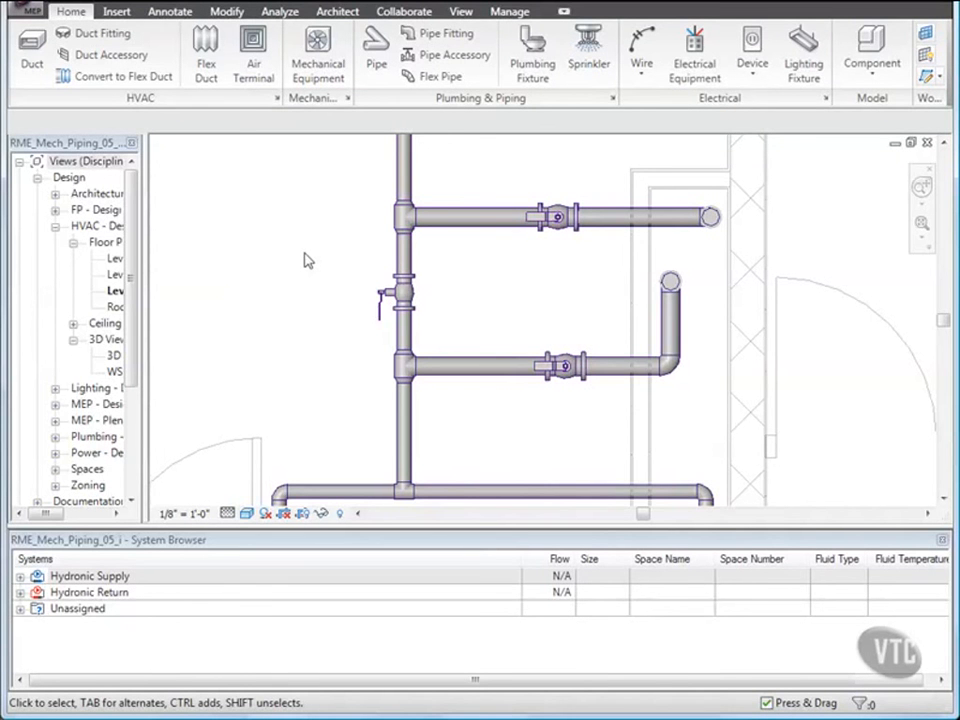
Inspect the instance properties of the vertical pipe segment above the bypass valve.
left_click(400, 265)
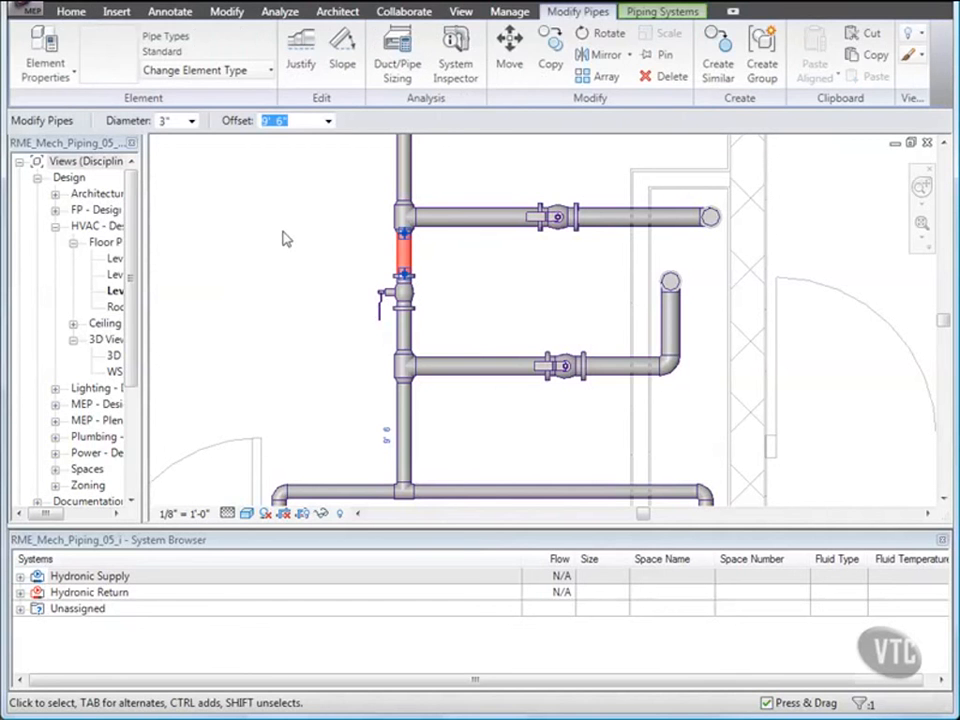
left_click(40, 40)
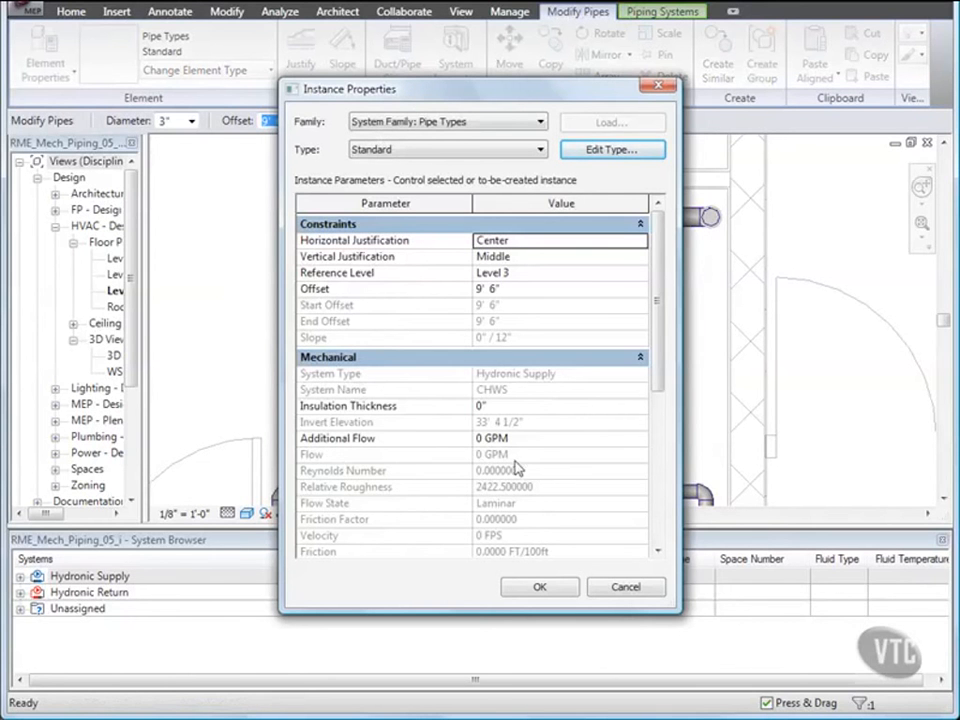
left_click(542, 588)
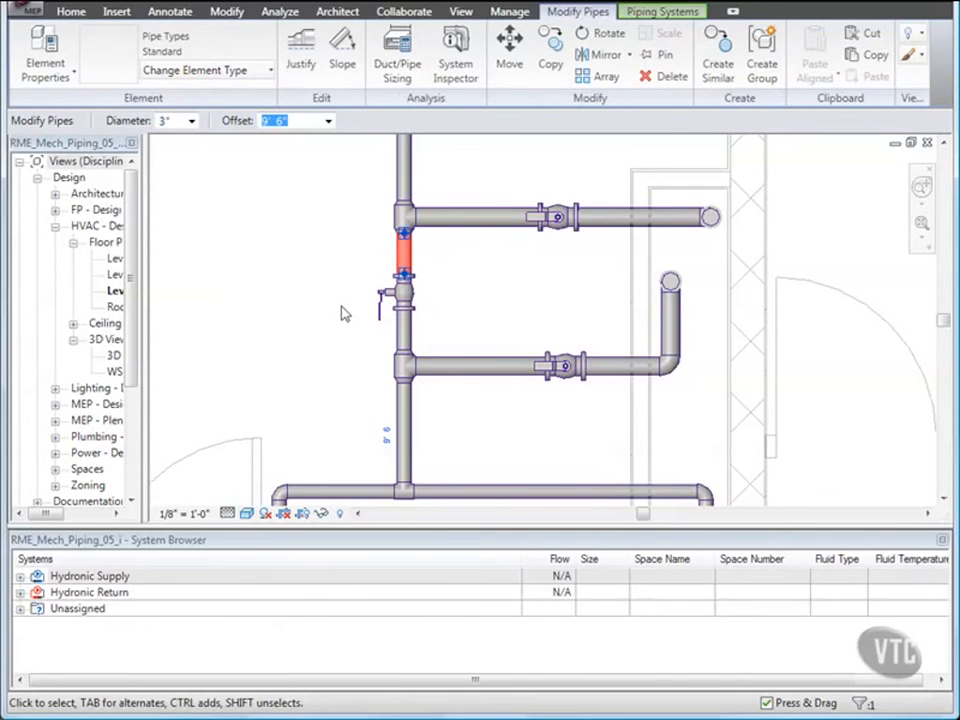
left_click(303, 269)
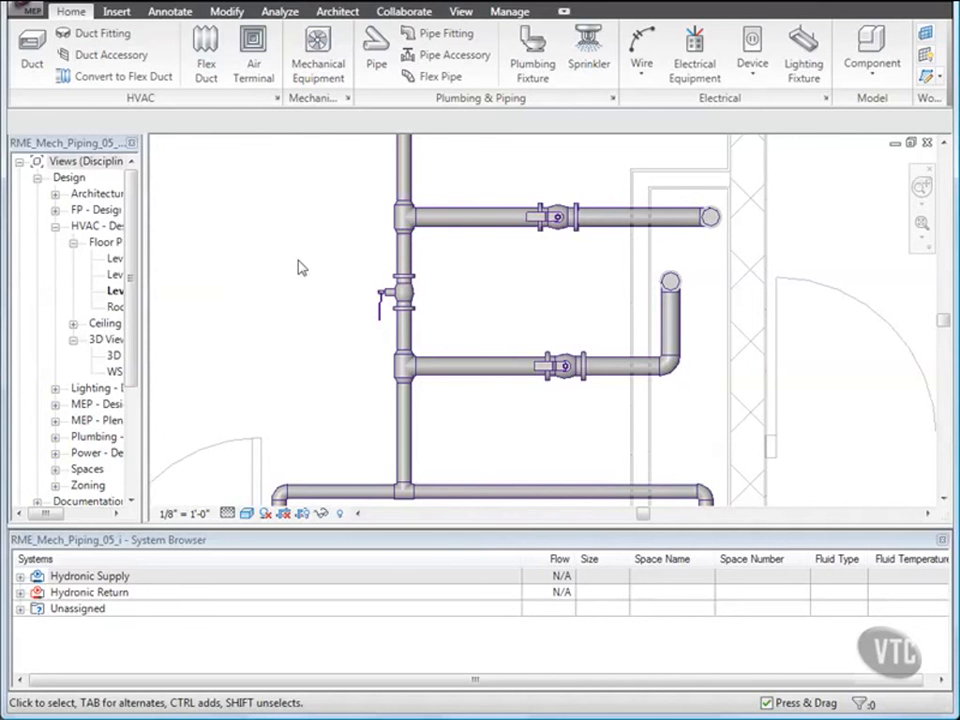
Change the bypass valve on the vertical pipe to the Ball Valve - 2-6 Inch 3" type.
left_click(398, 292)
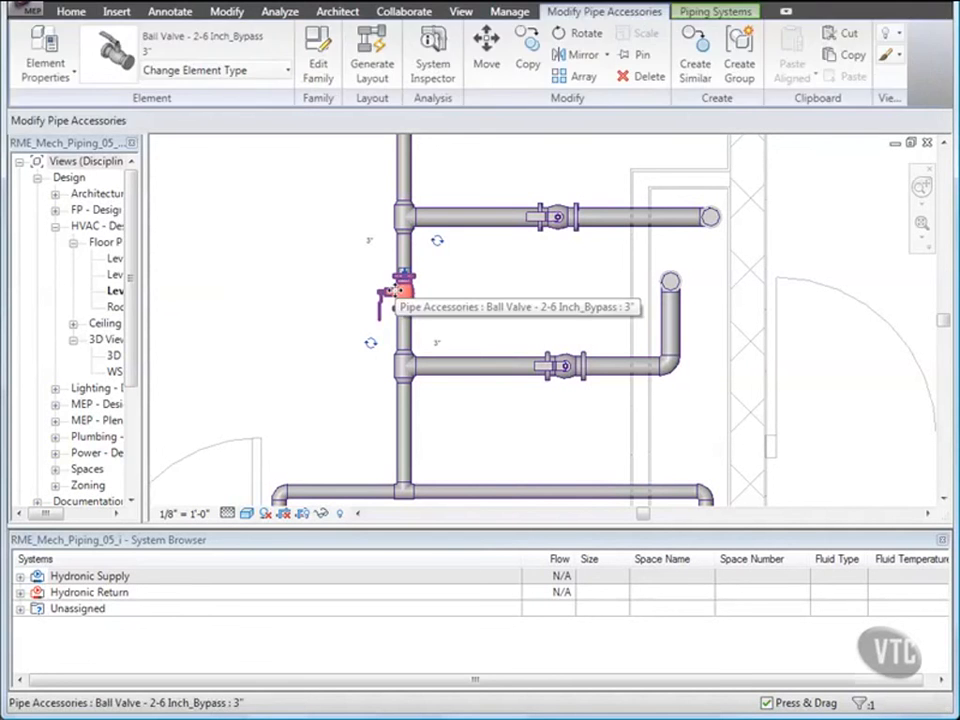
left_click(283, 74)
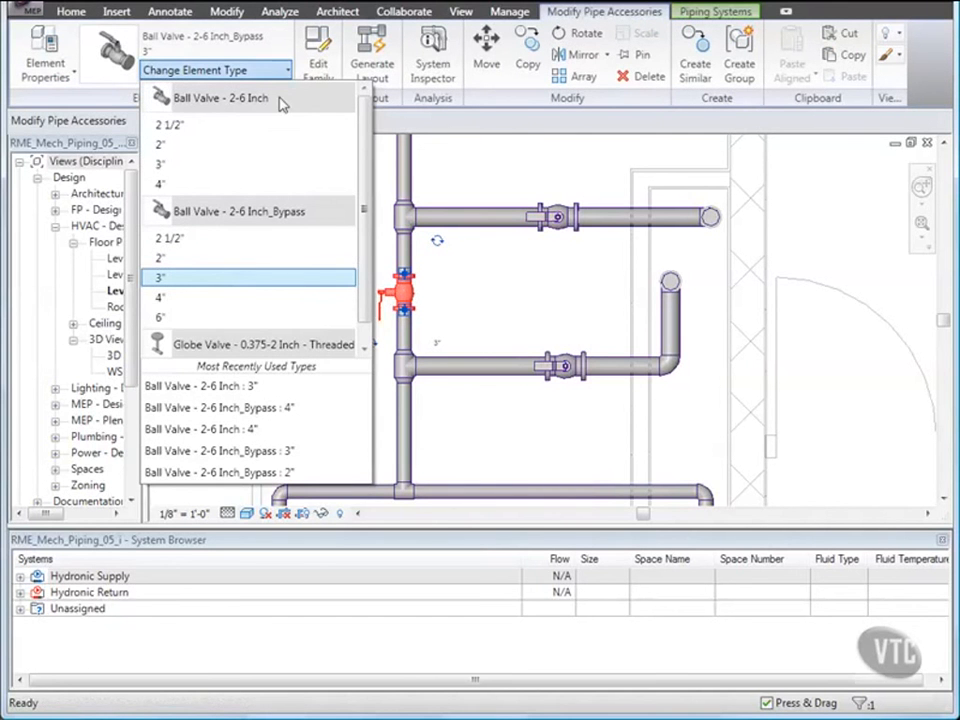
mouse_move(283, 104)
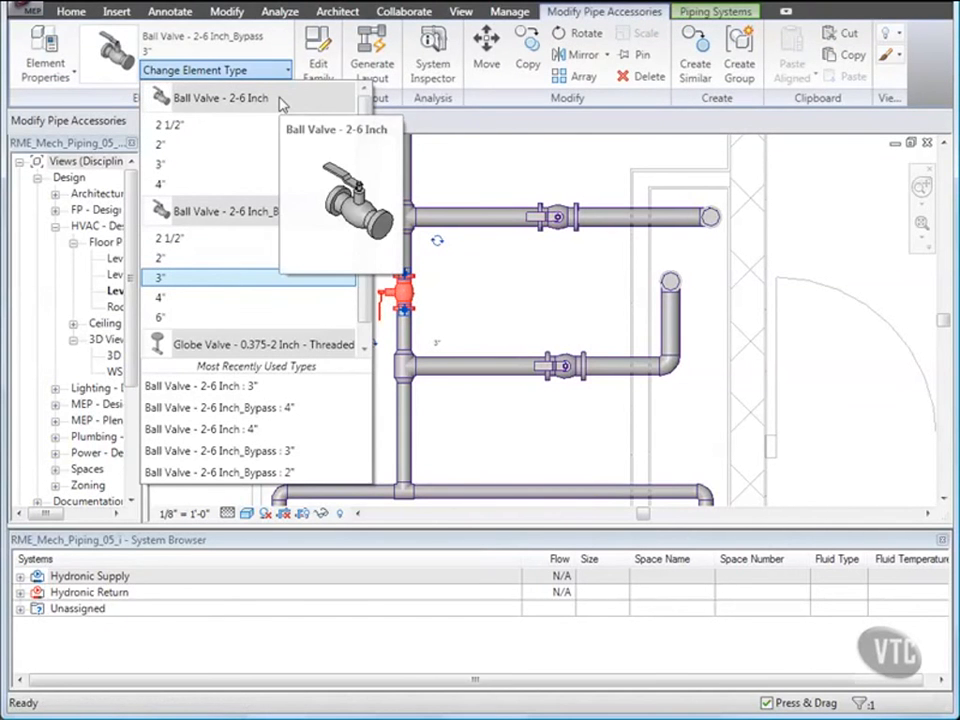
left_click(186, 166)
key("Escape")
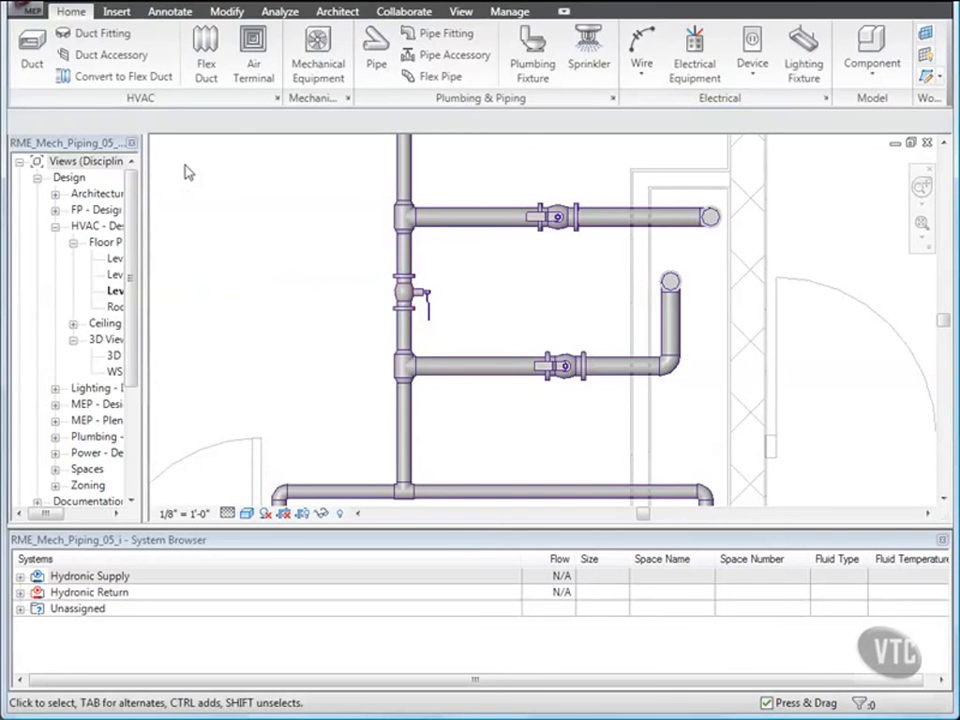
Change the upper branch valve to the Ball Valve - 2-6 Inch_Bypass 4" type.
left_click(554, 236)
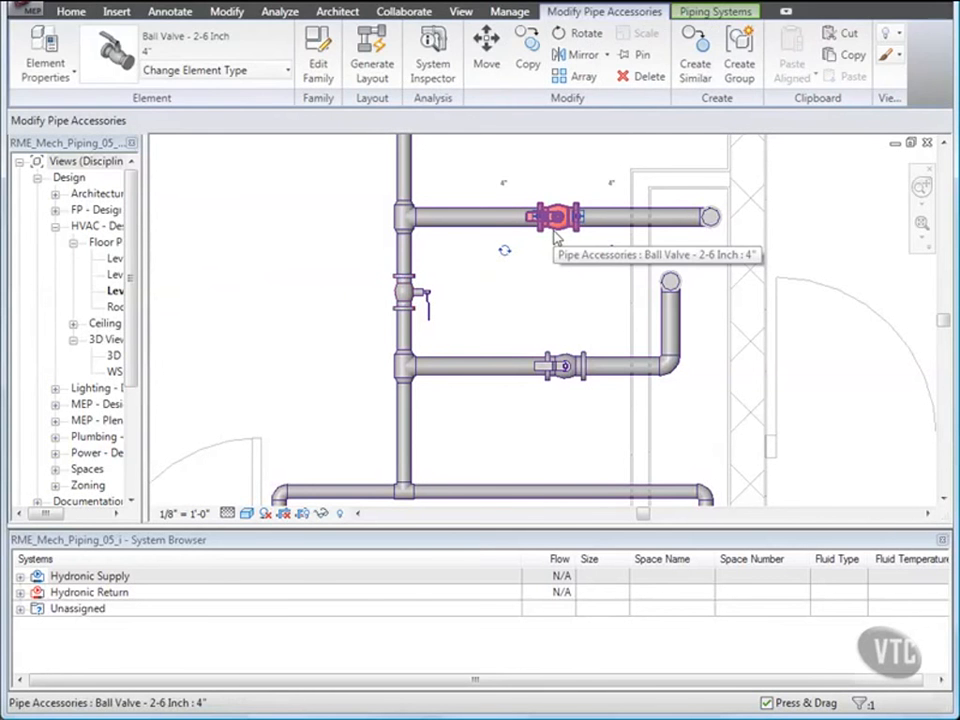
left_click(266, 77)
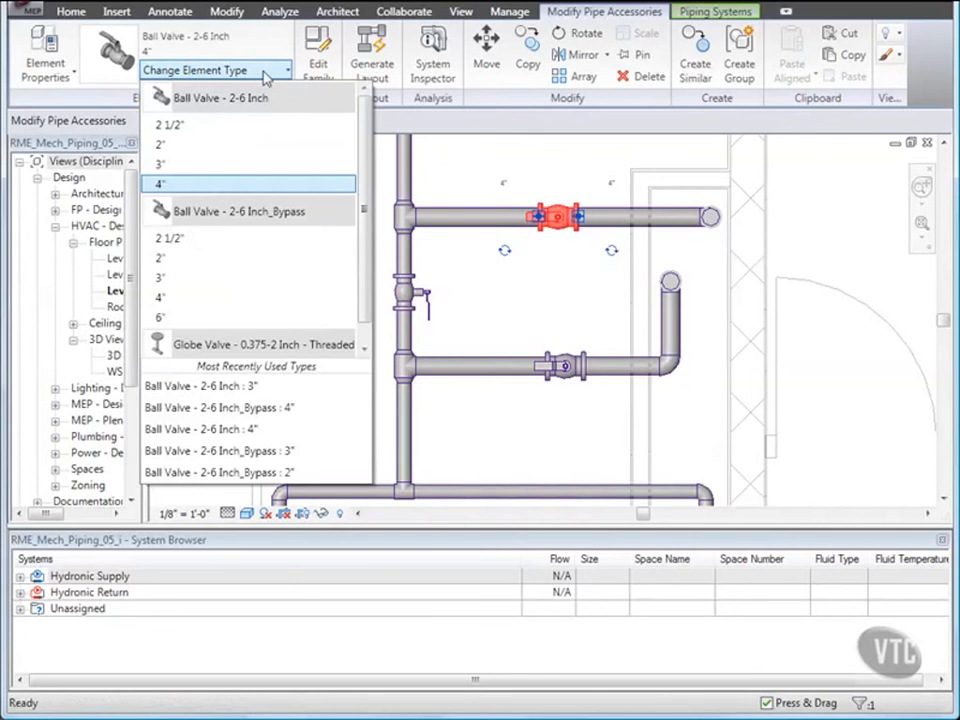
left_click(218, 308)
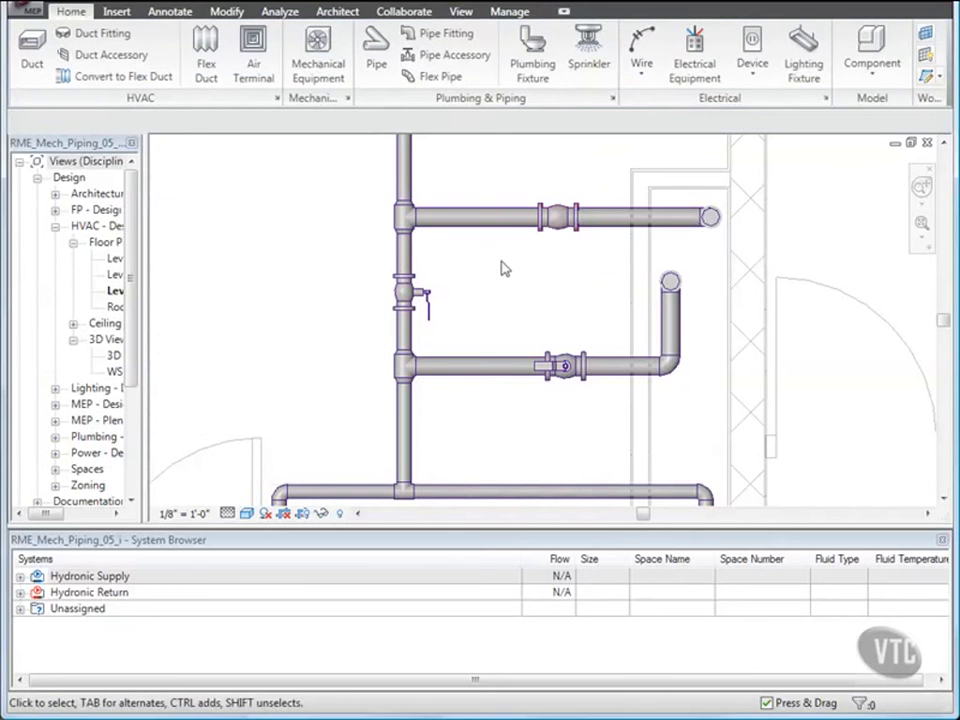
Inspect the instance properties of the upper branch pipe and the vertical pipe segment.
left_click(598, 224)
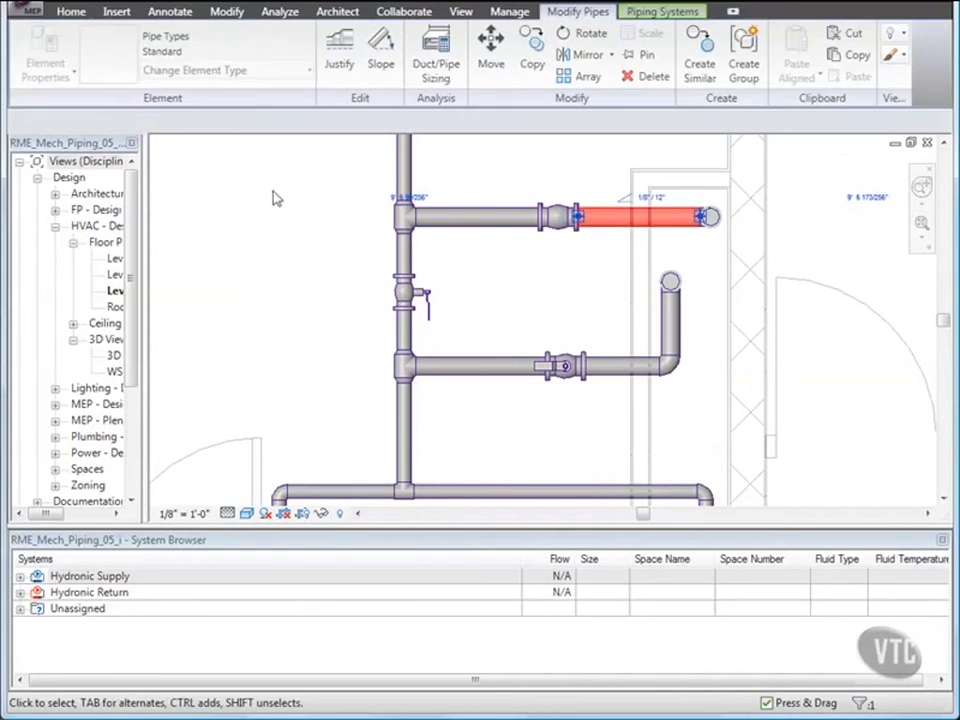
left_click(45, 55)
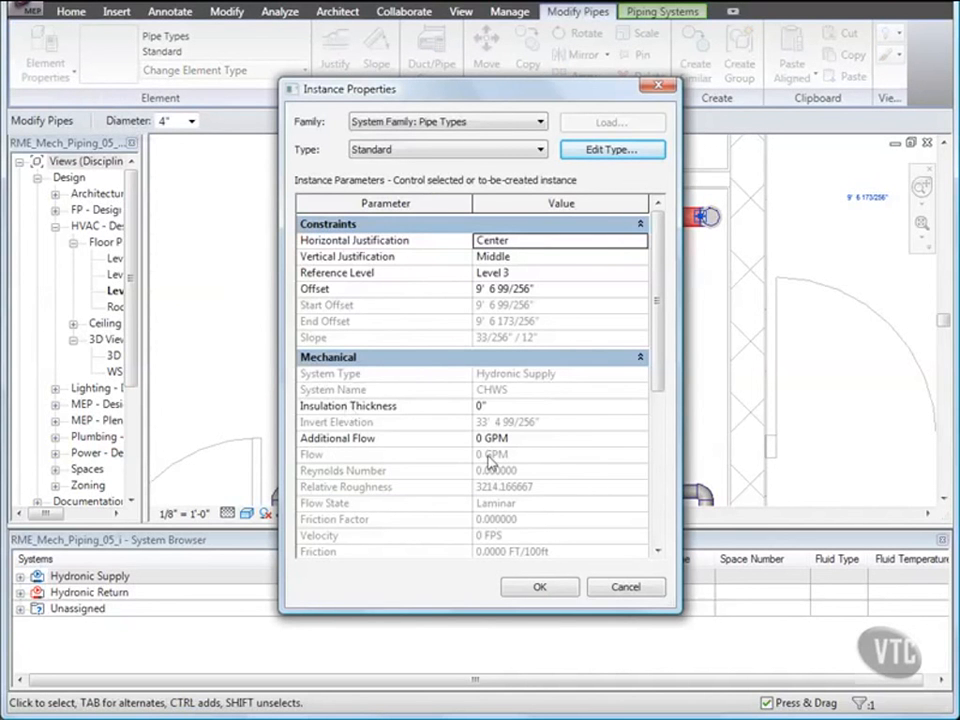
left_click(537, 588)
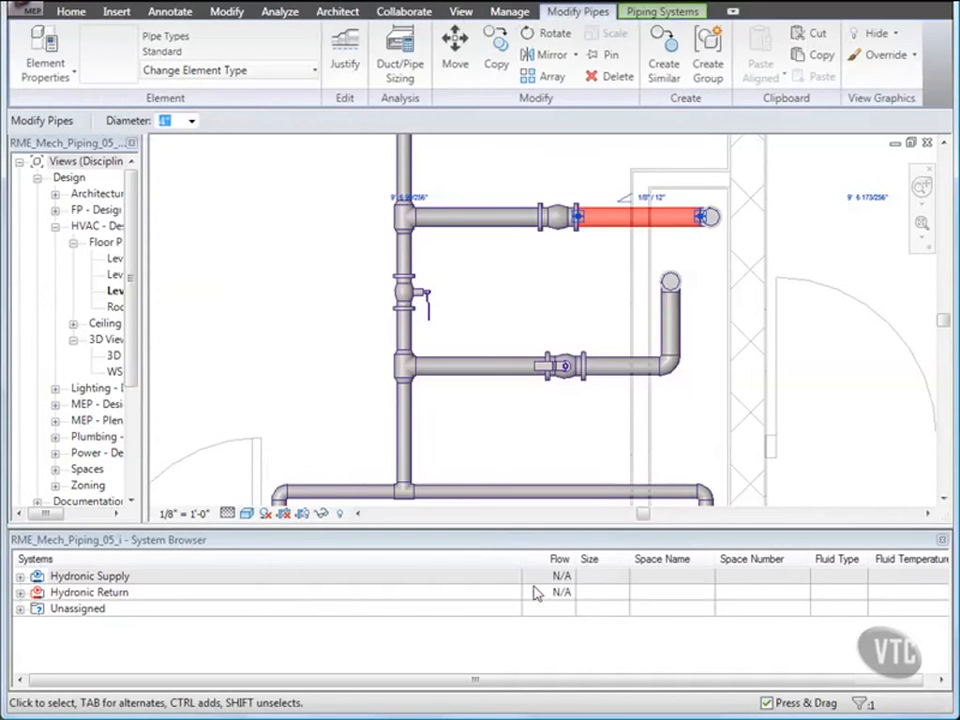
left_click(410, 262)
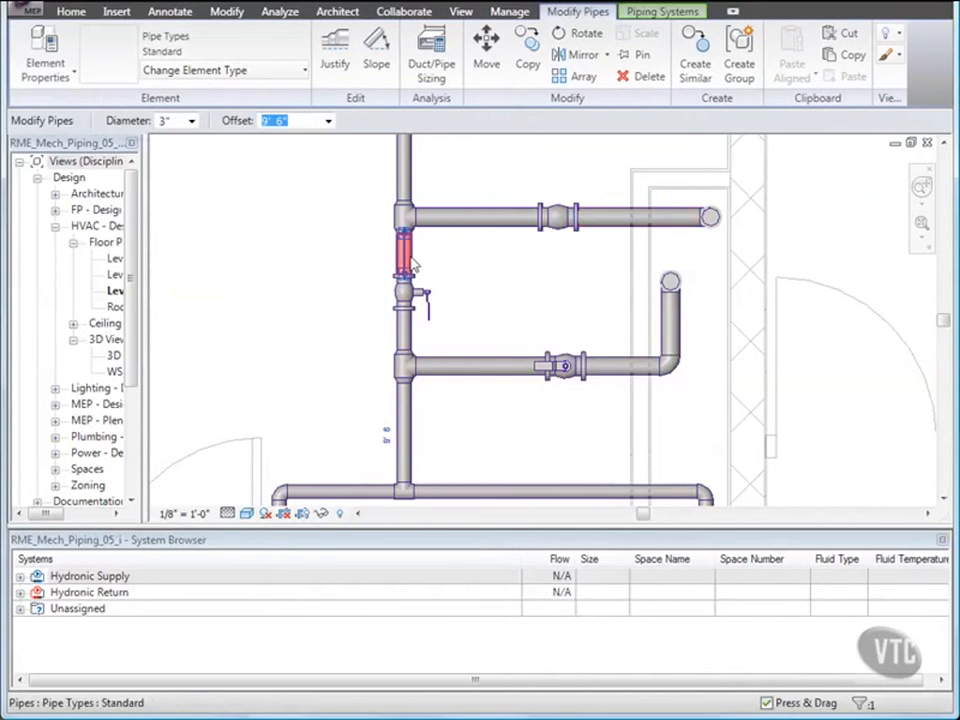
left_click(45, 63)
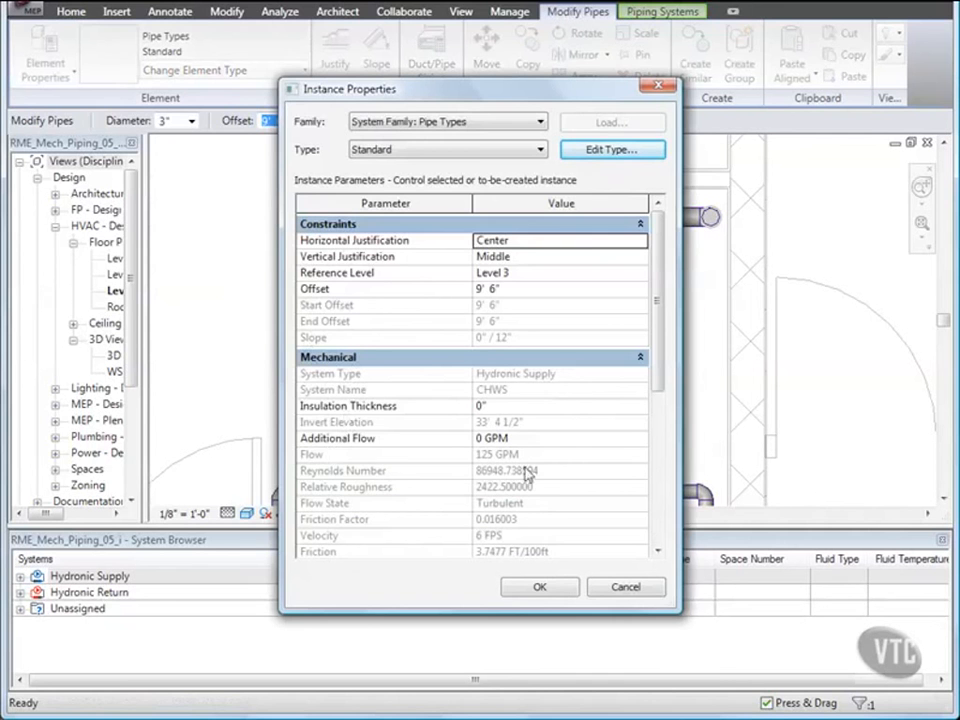
left_click(542, 587)
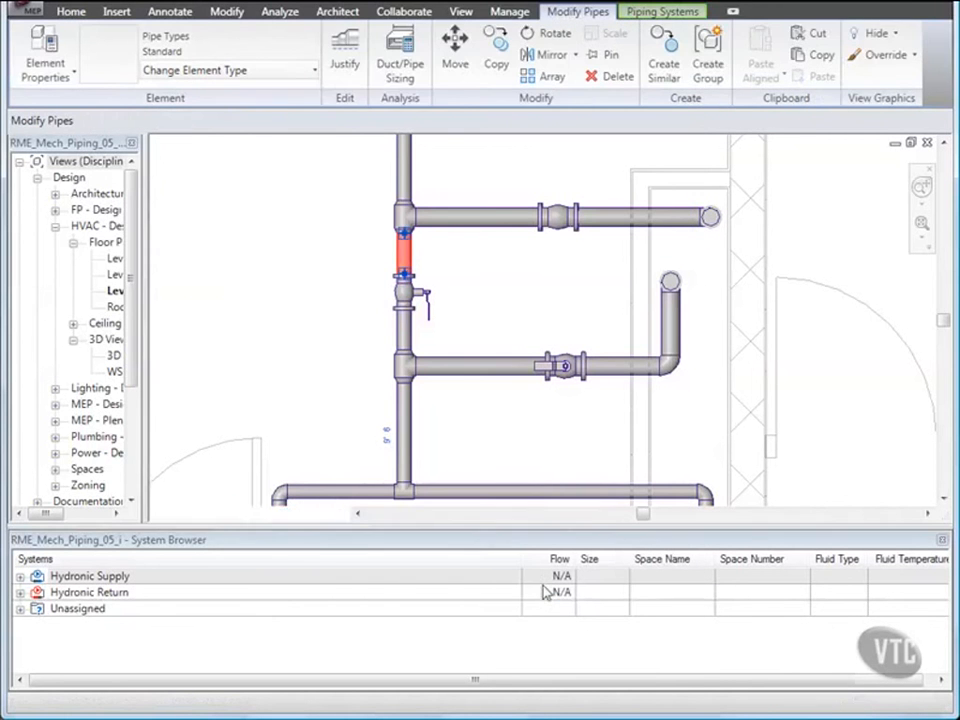
left_click(472, 431)
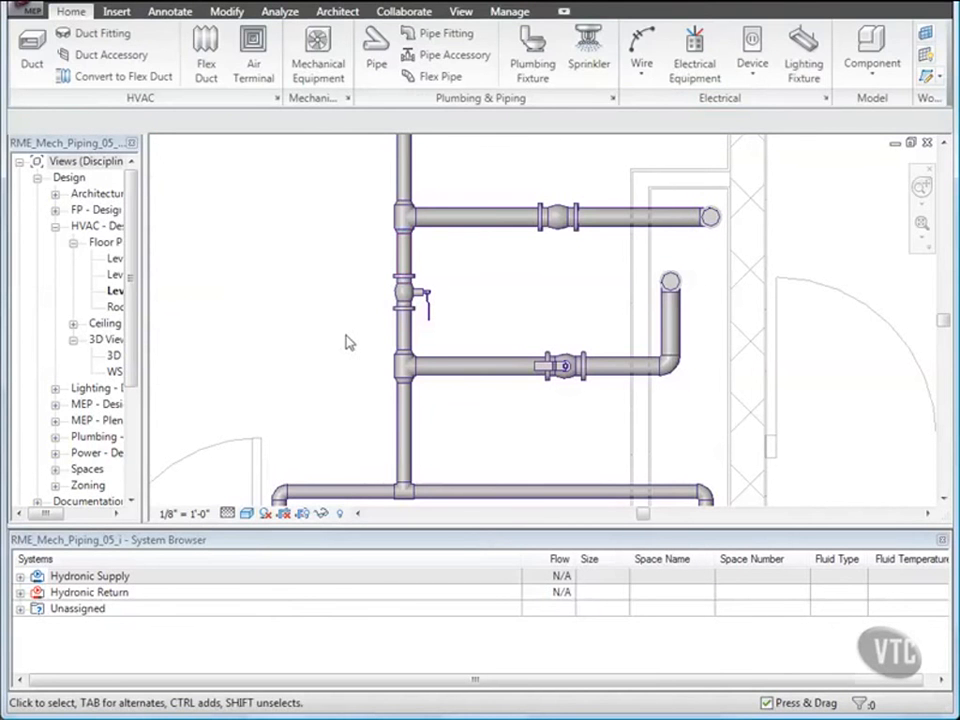
Close the project without saving changes.
left_click(33, 14)
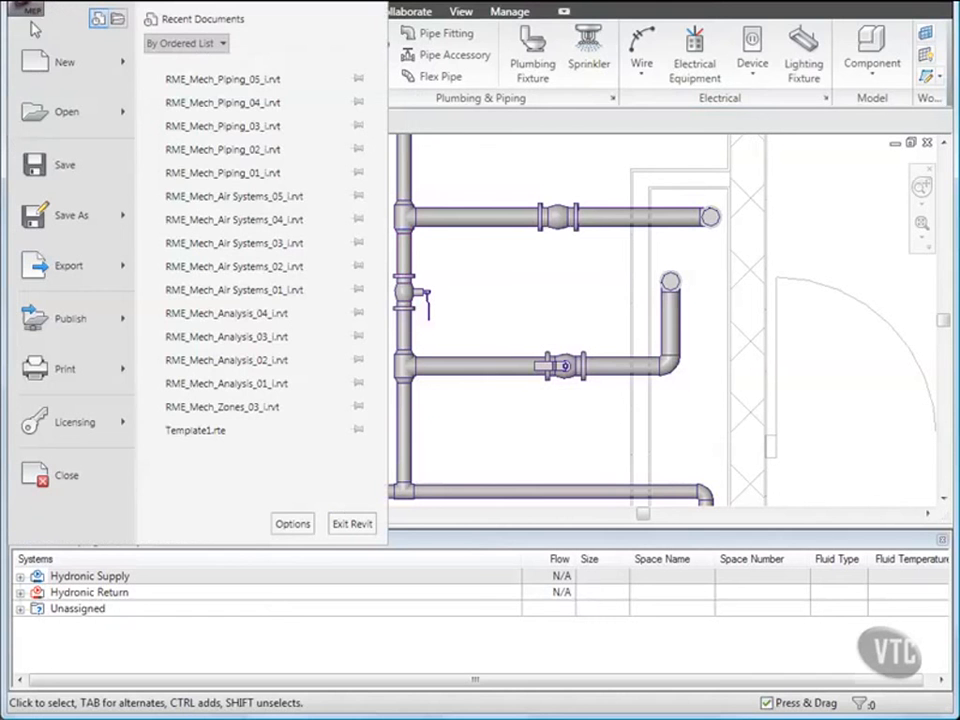
left_click(54, 478)
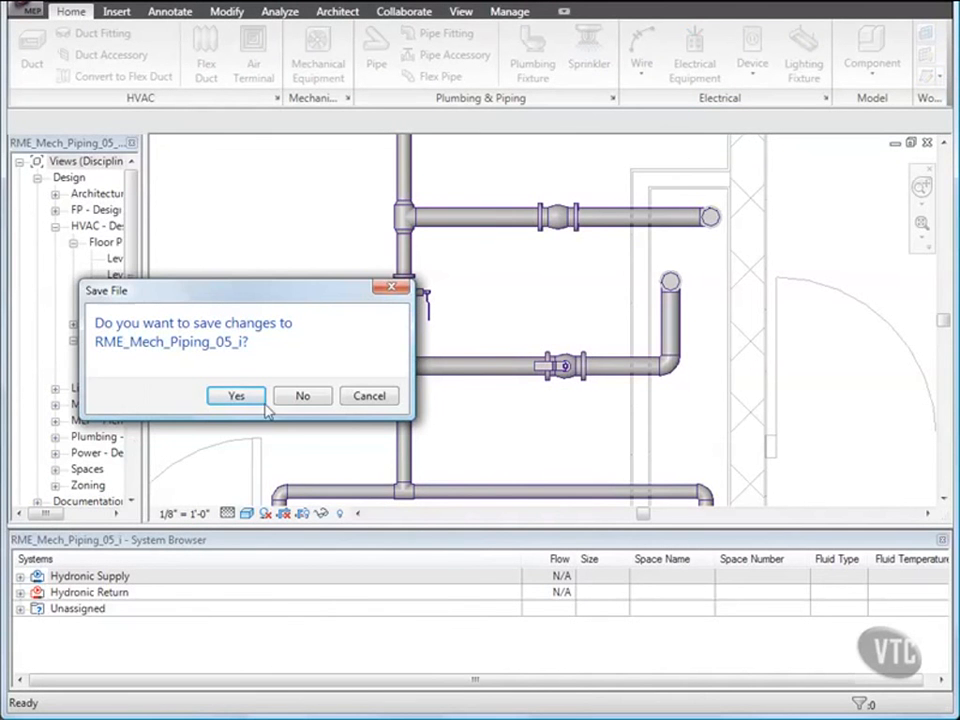
left_click(303, 397)
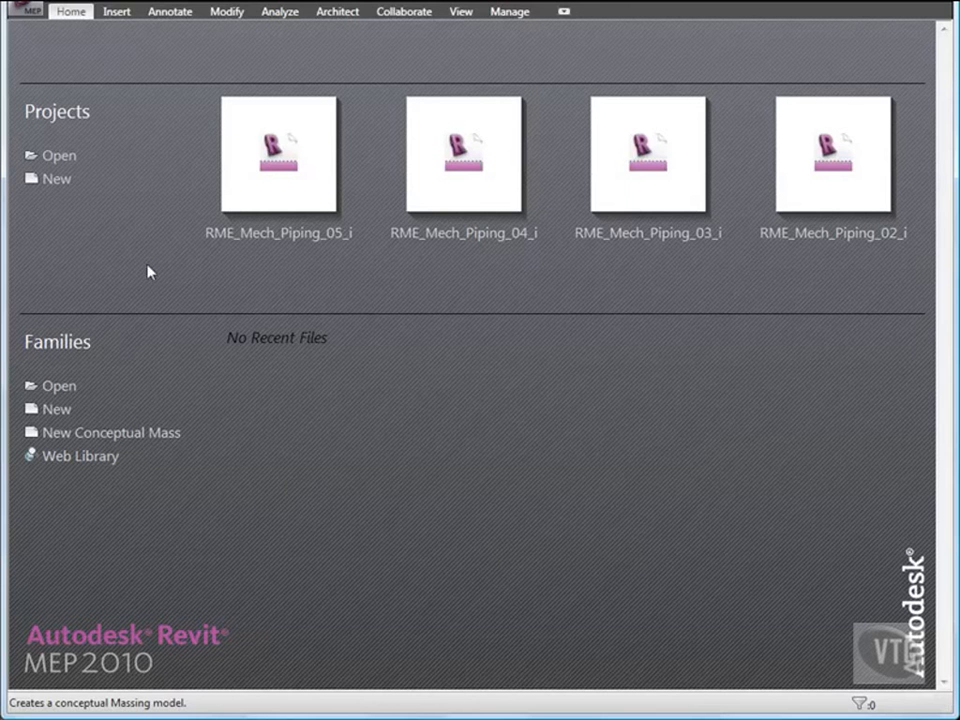
Open the project RME_Mech_Piping_06_i from the 02_Mechanical Systems folder.
left_click(28, 12)
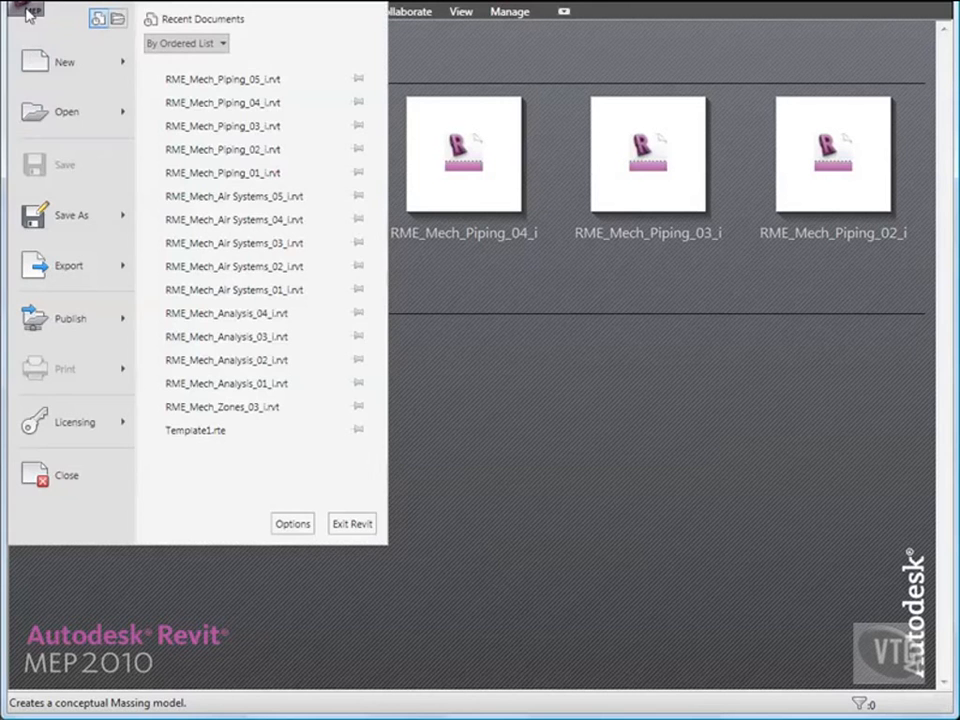
left_click(38, 102)
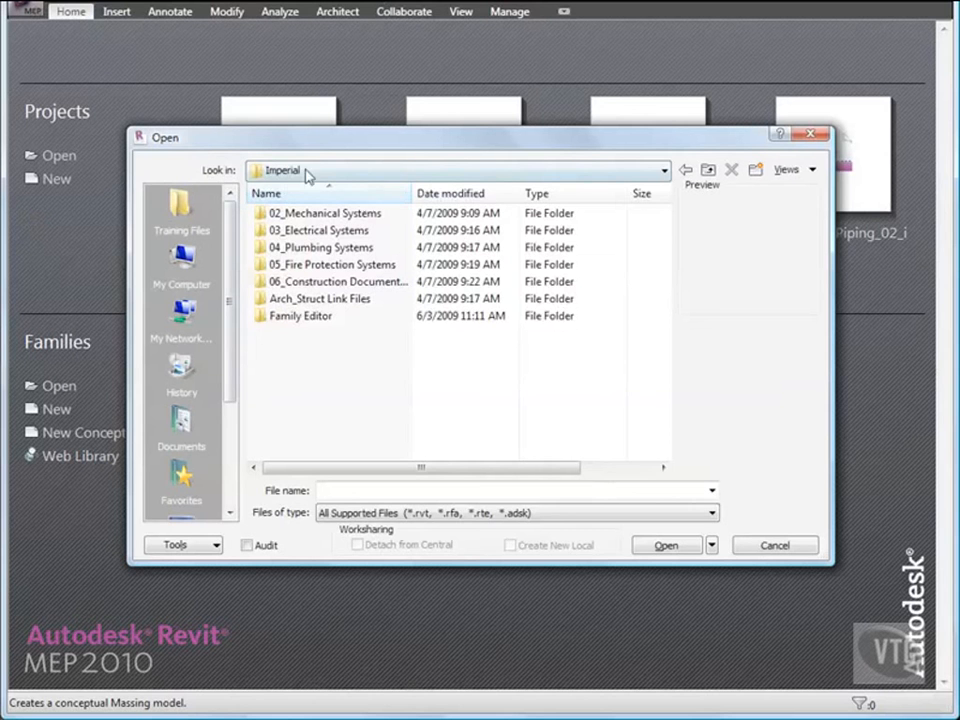
double_click(332, 214)
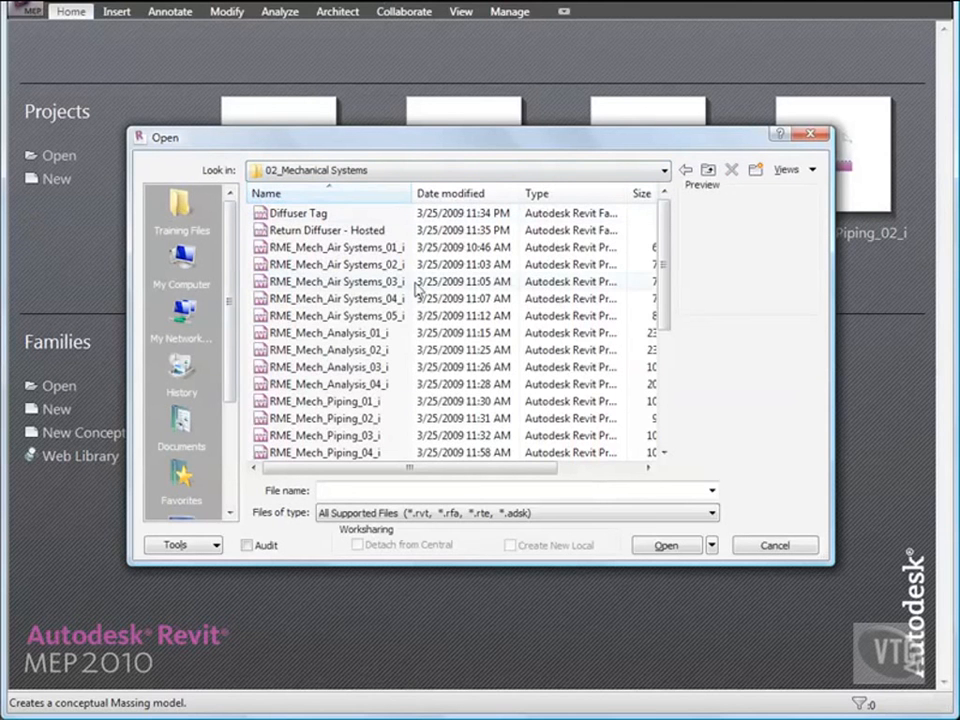
scroll(411, 291, "down", 1)
scroll(411, 291, "down", 2)
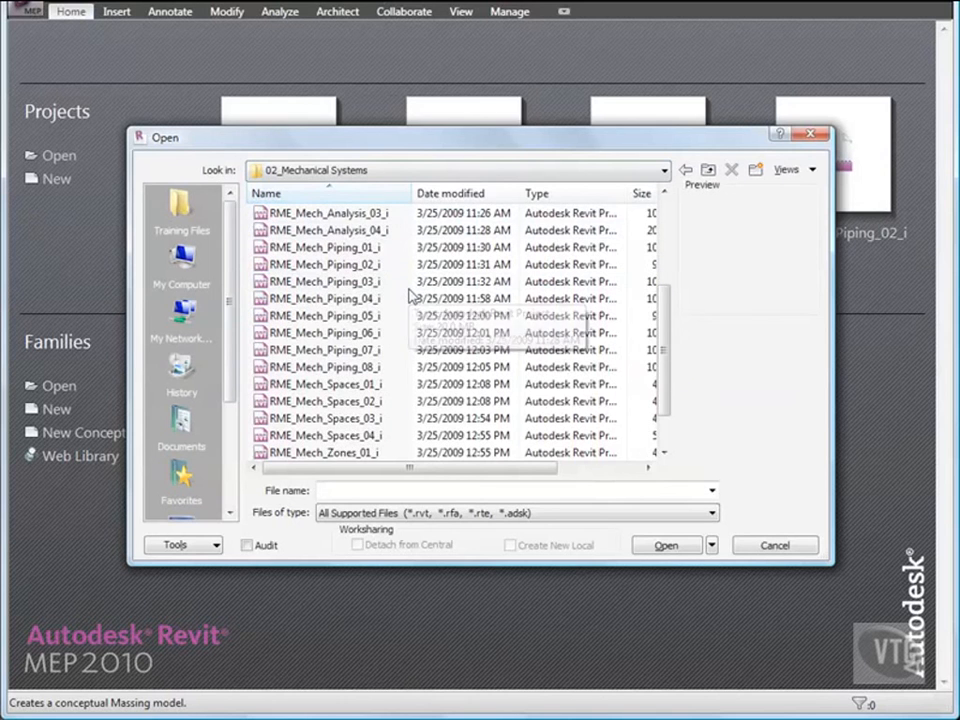
scroll(411, 291, "down", 1)
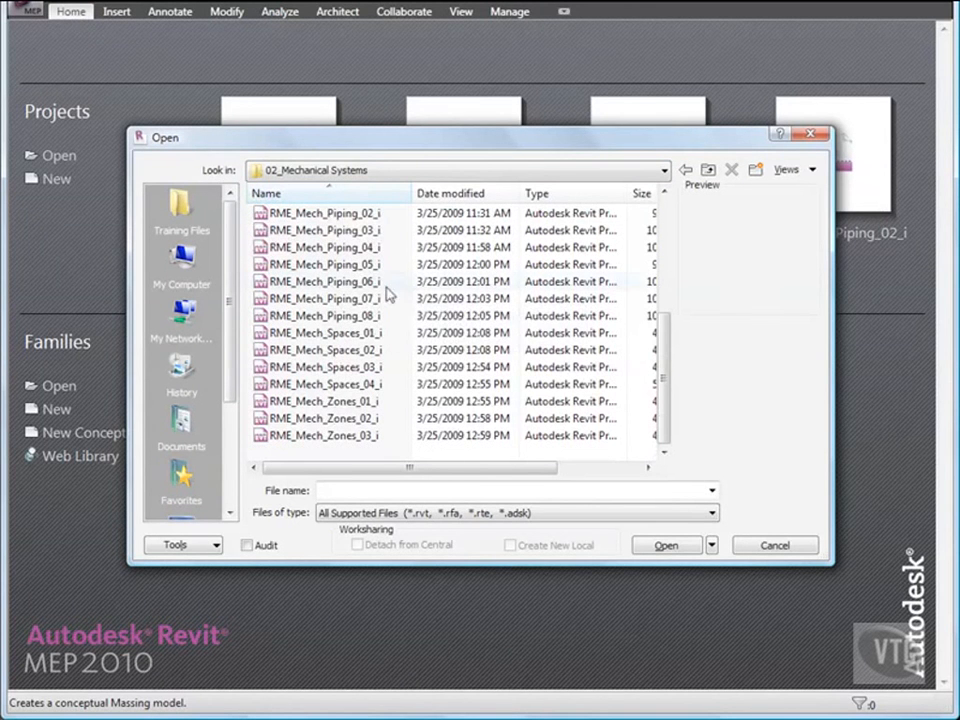
double_click(380, 282)
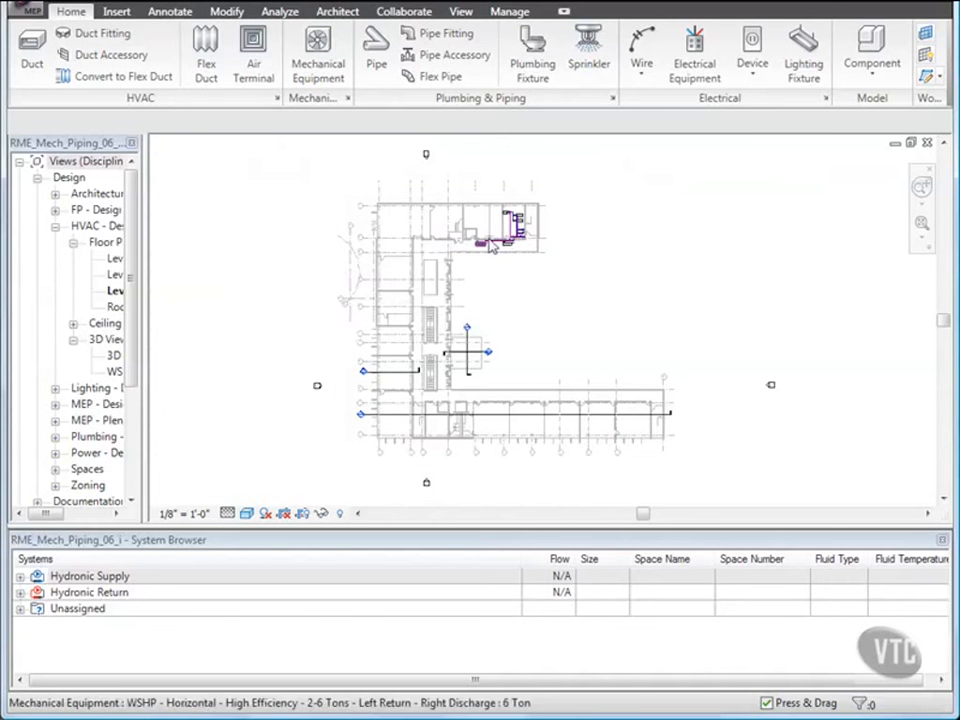
Place a pipe color scheme legend beside the piping using the Pipe Color Fill - Flow scheme.
scroll(514, 232, "up", 1)
scroll(514, 232, "up", 3)
middle_click_drag(516, 274, 466, 328)
scroll(512, 340, "up", 1)
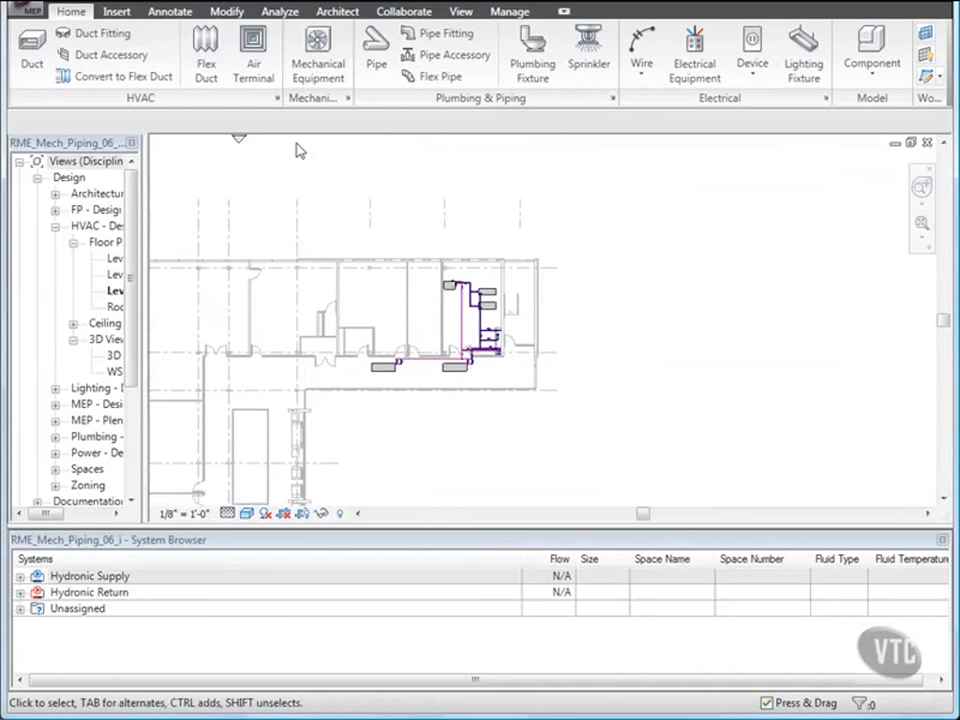
left_click(279, 12)
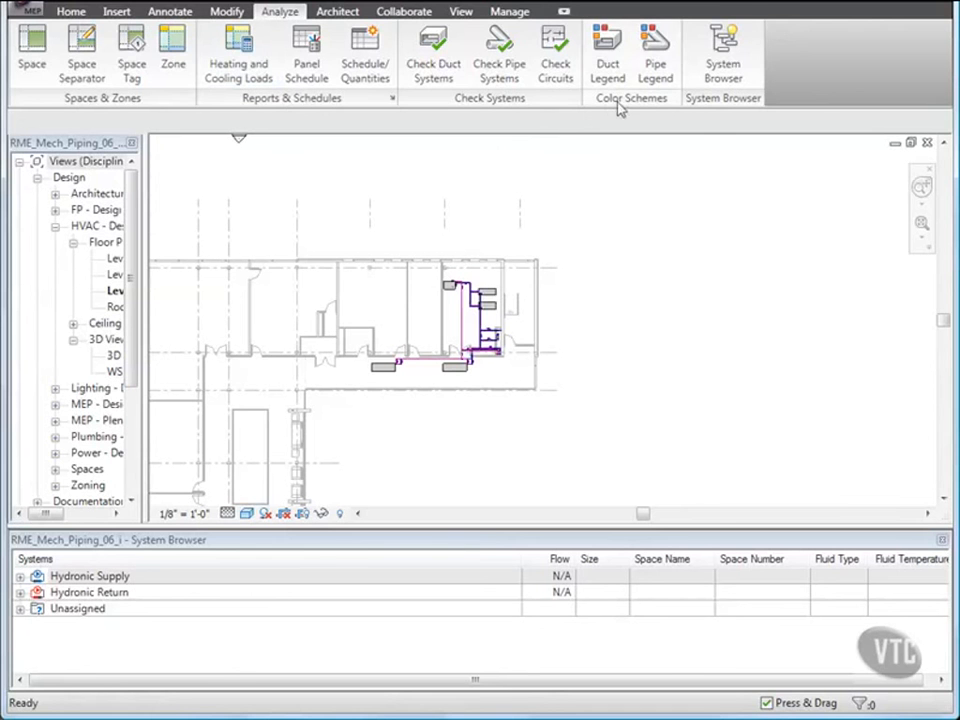
left_click(658, 63)
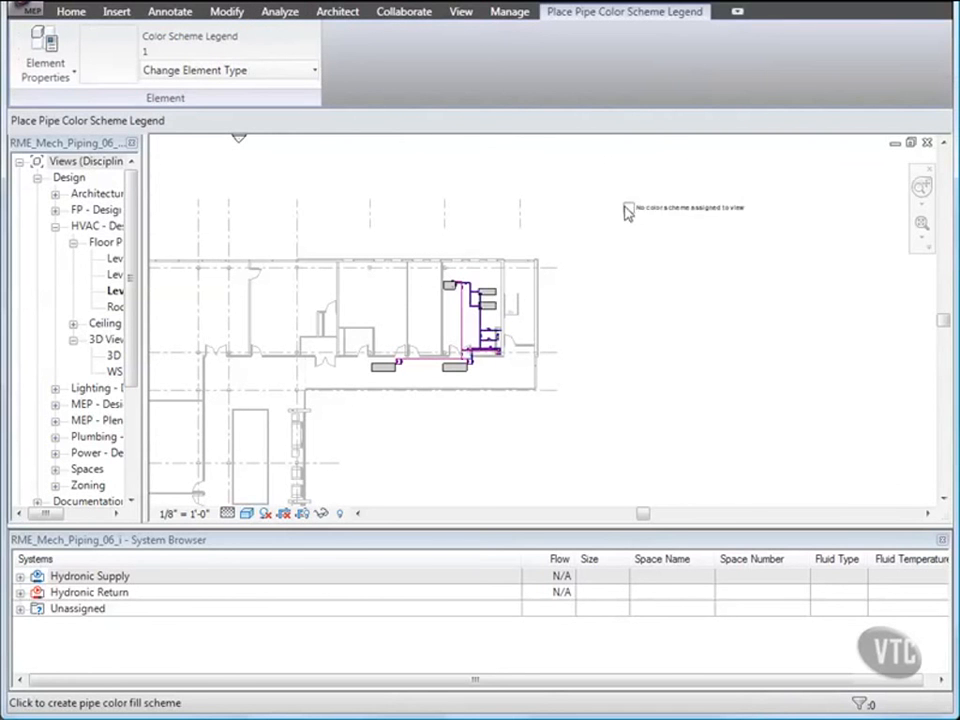
left_click(597, 265)
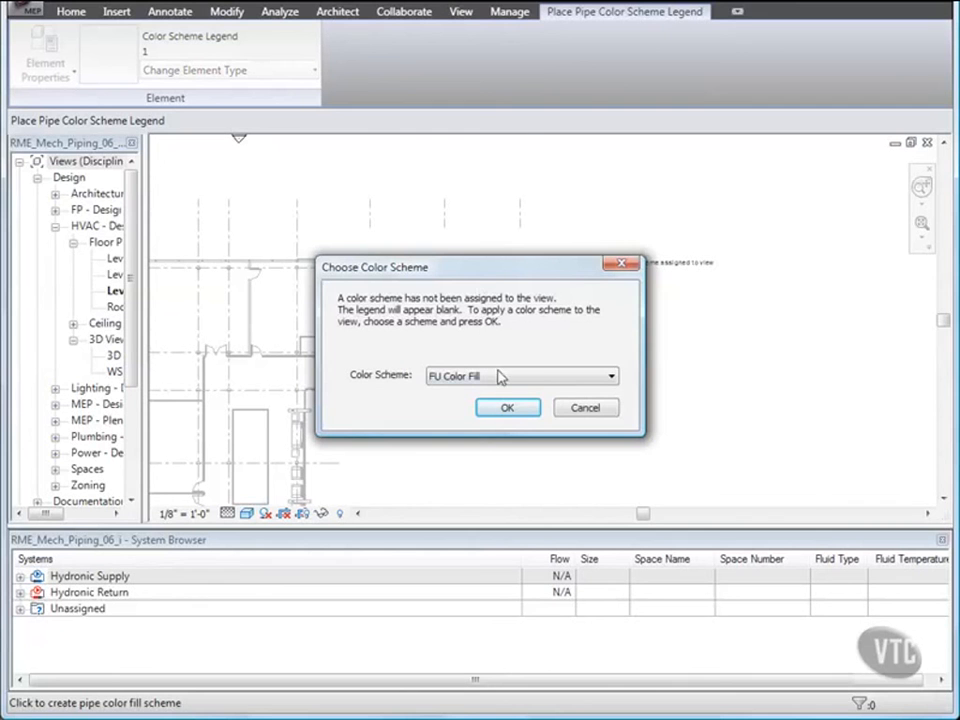
left_click(544, 381)
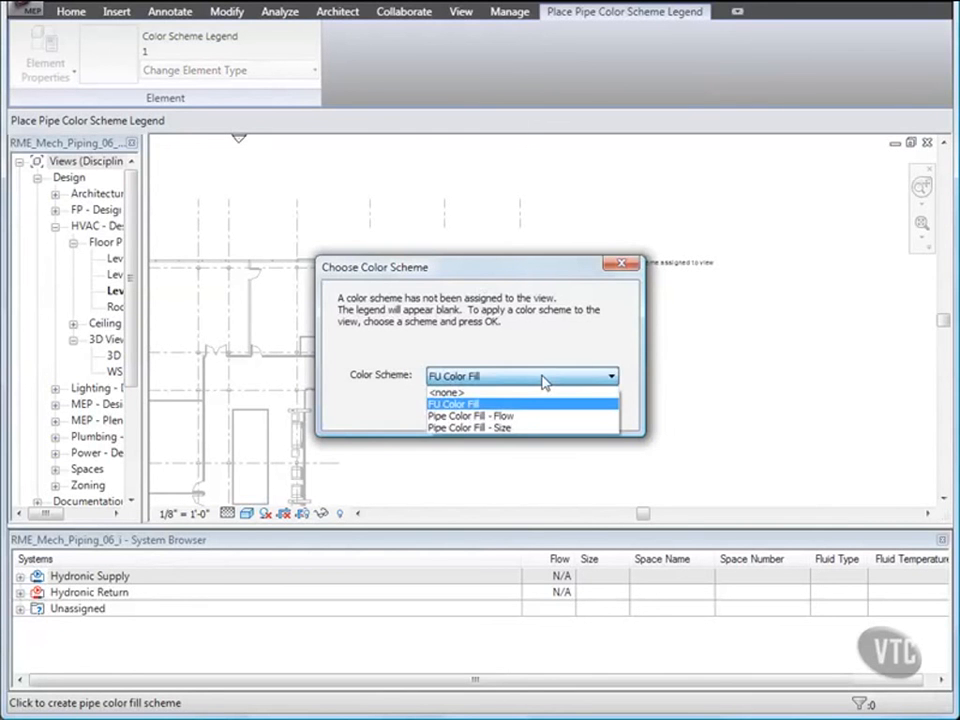
left_click(560, 415)
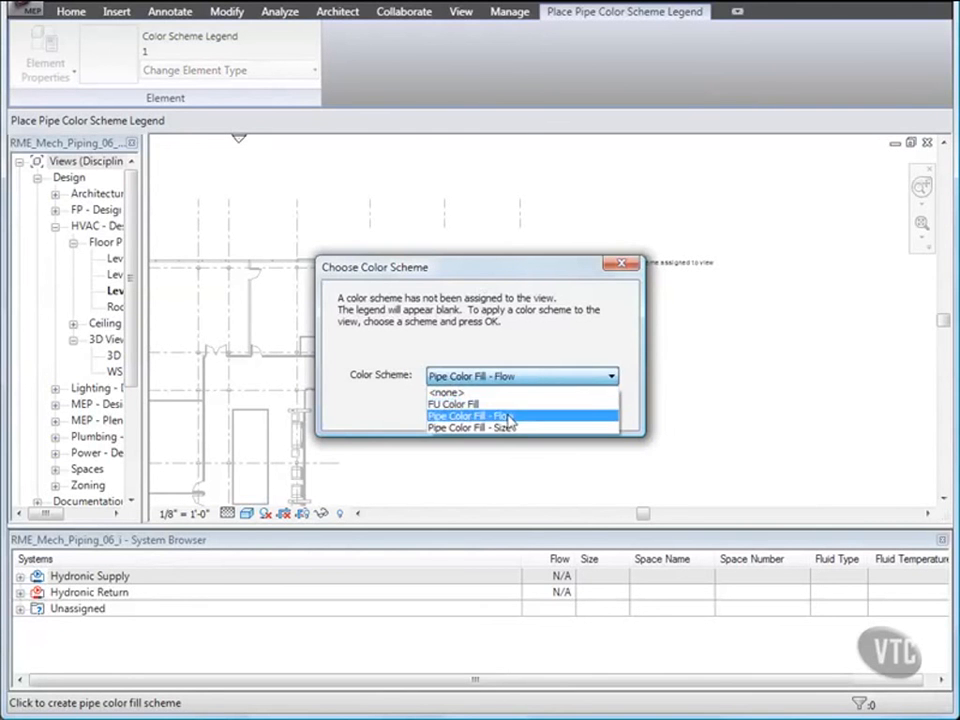
left_click(507, 409)
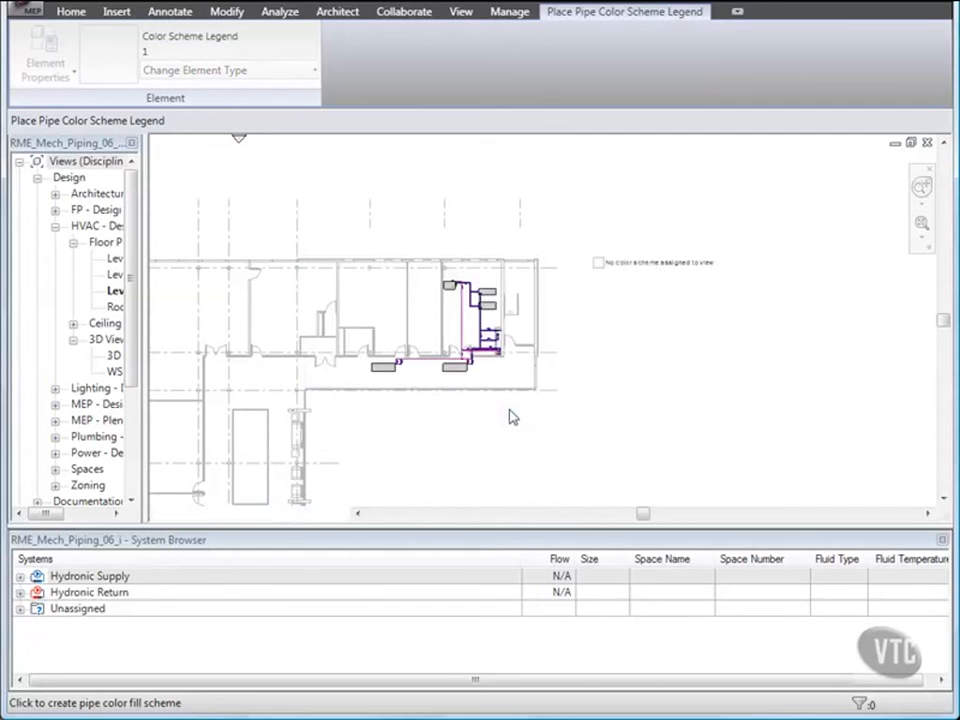
scroll(510, 416, "up", 1)
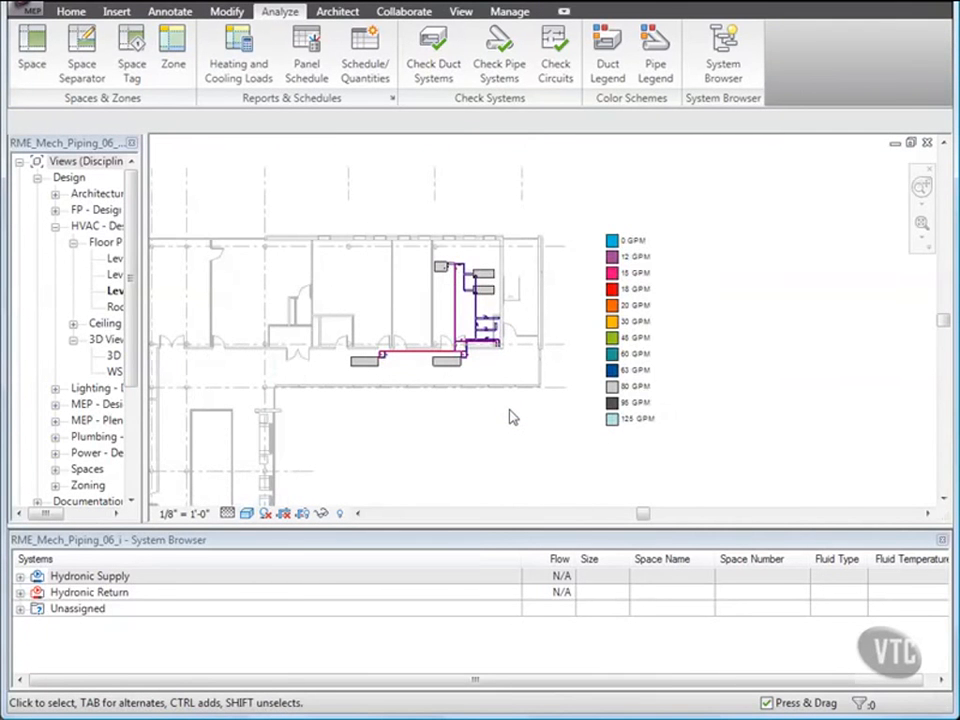
Switch the pipe color legend's scheme from flow to Pipe Color Fill - Size.
scroll(510, 416, "up", 1)
scroll(510, 416, "up", 1)
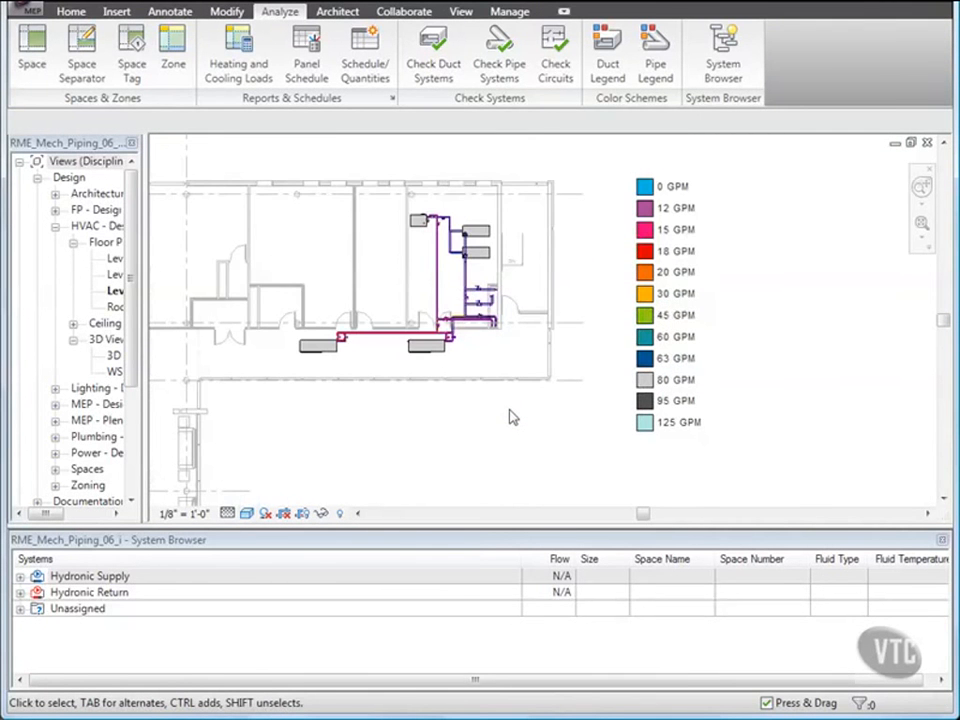
scroll(510, 416, "up", 1)
middle_click_drag(512, 415, 480, 422)
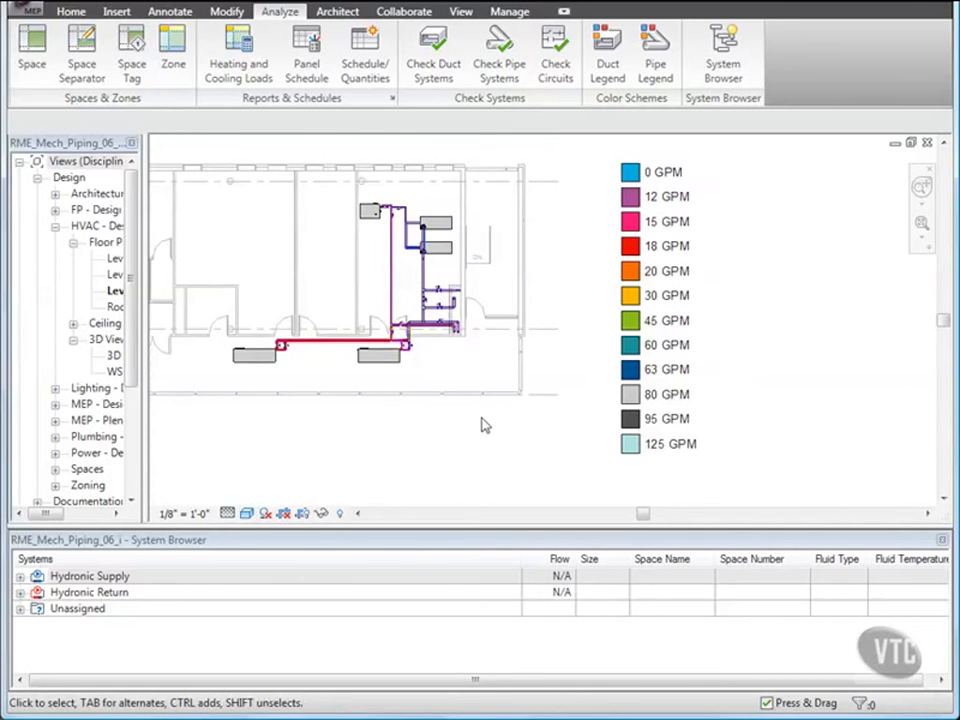
left_click(630, 366)
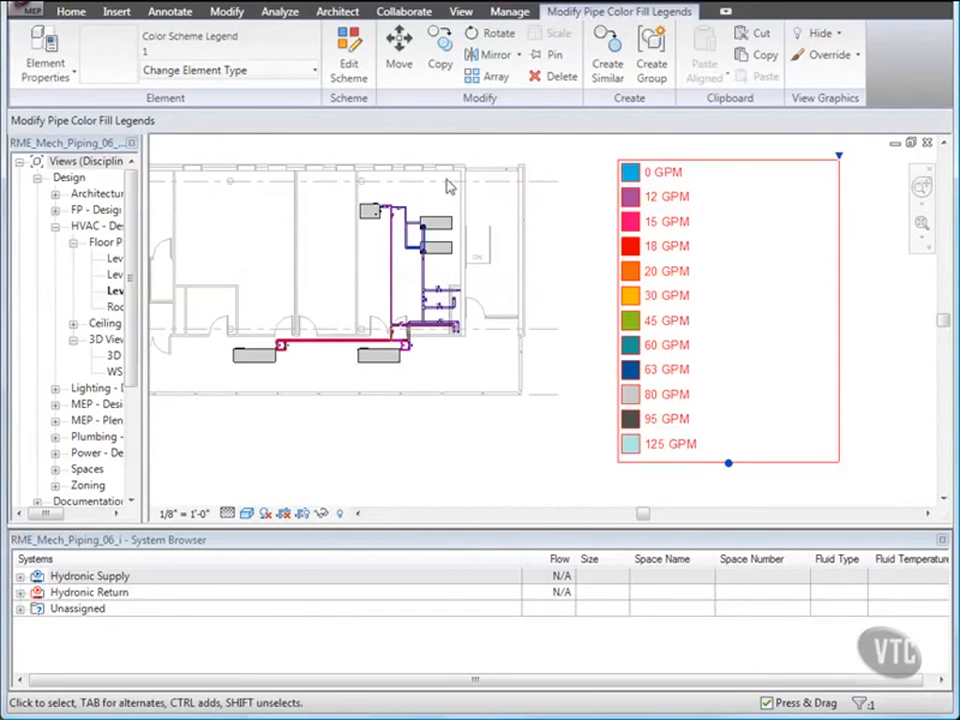
left_click(350, 66)
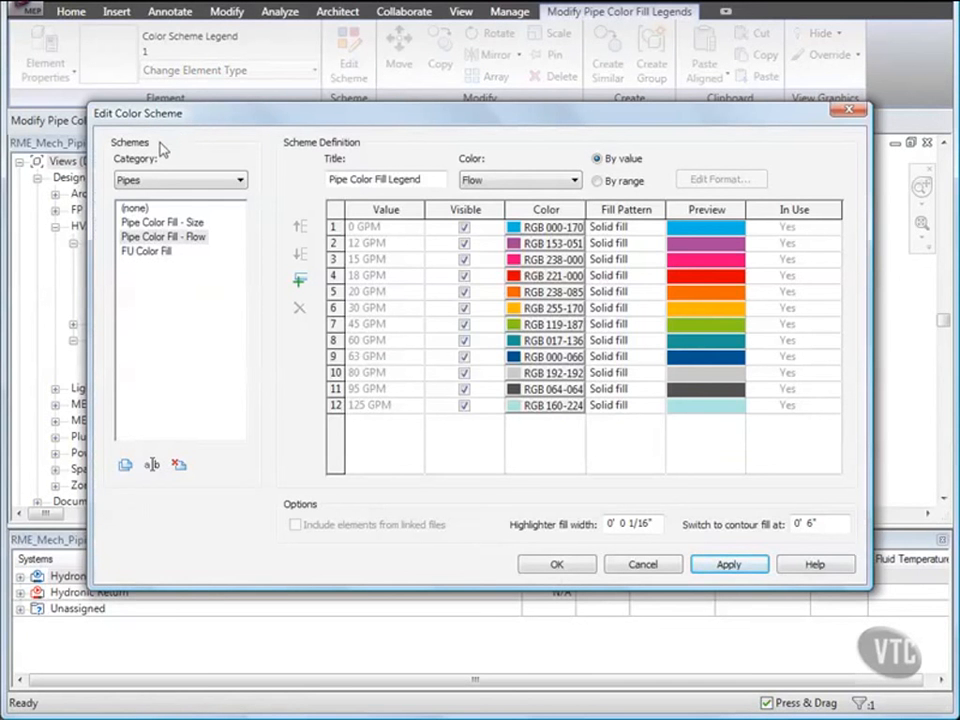
left_click(158, 223)
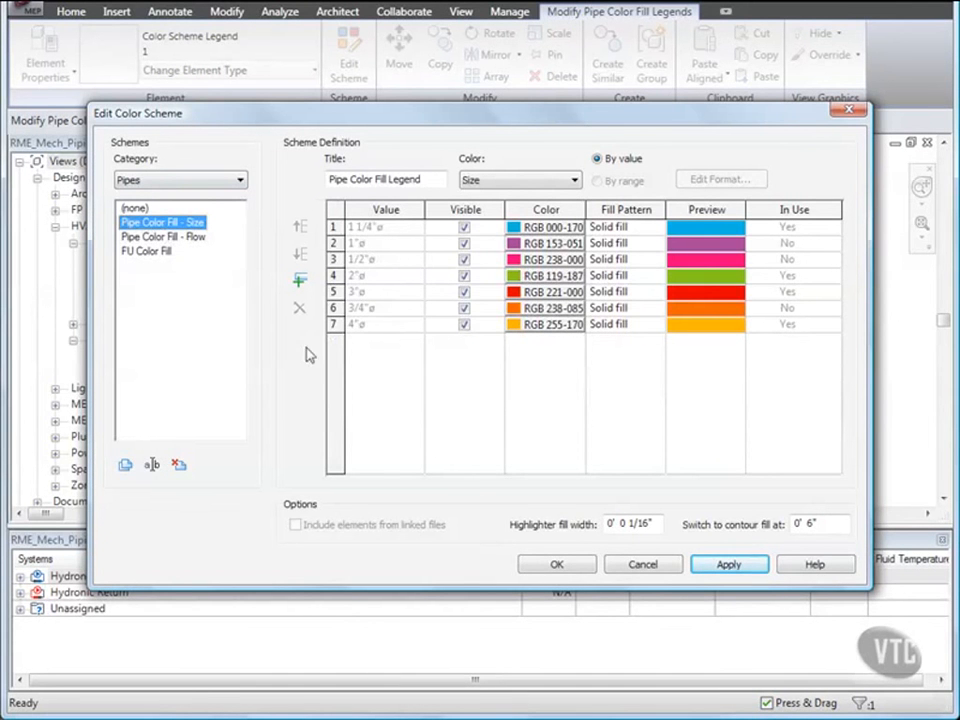
left_click(557, 564)
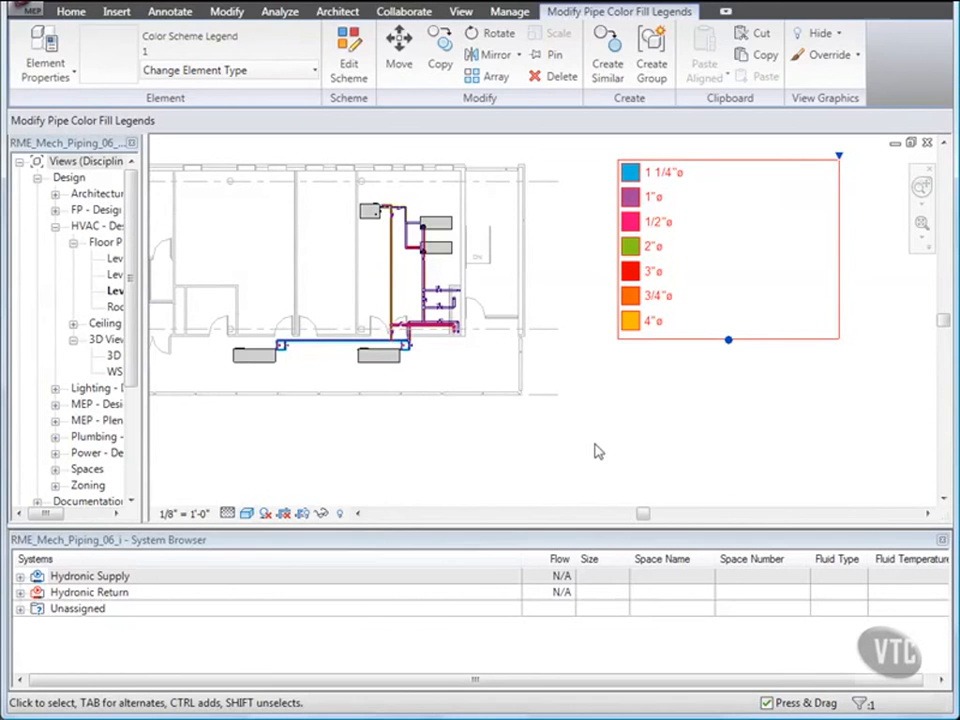
left_click(617, 437)
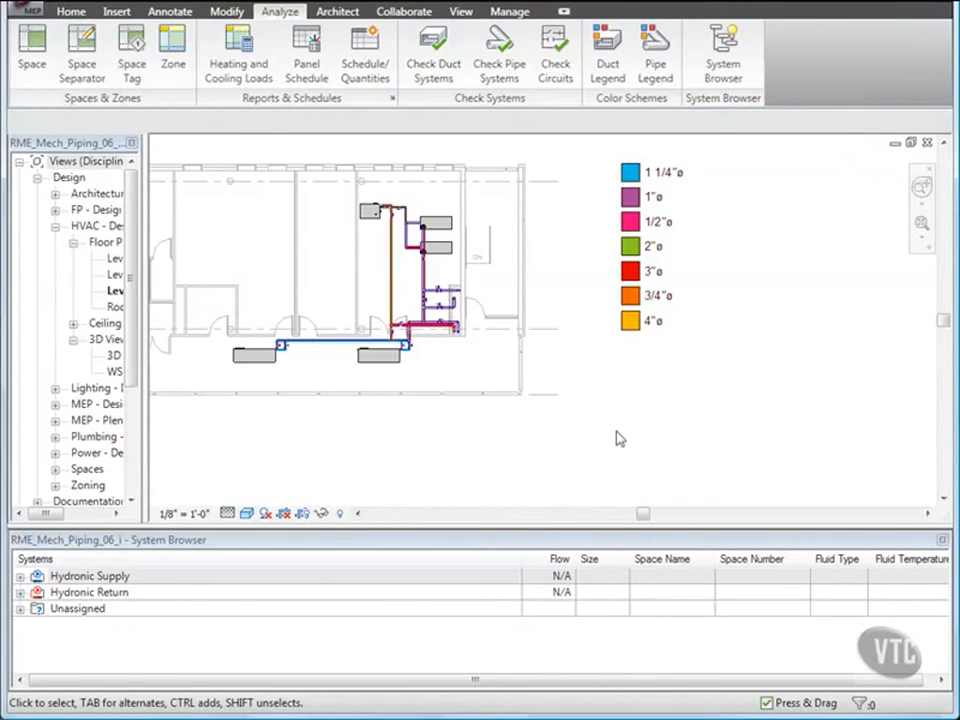
Select the pipe branch up to the equipment and open Pipe Sizing with the Friction sizing method.
scroll(425, 243, "up", 4)
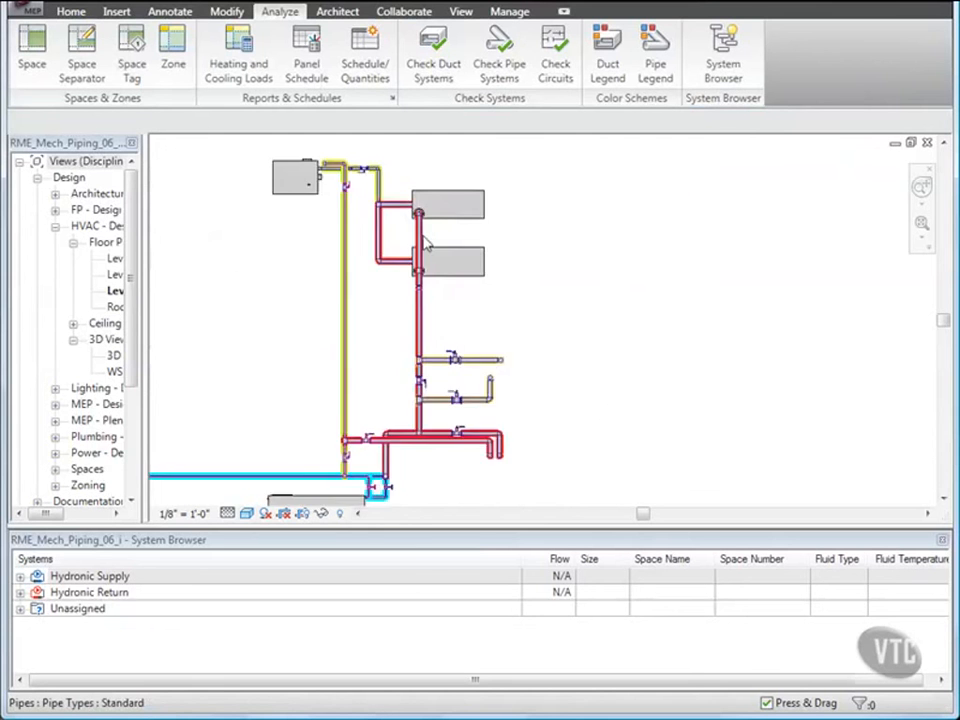
scroll(425, 243, "up", 4)
middle_click_drag(426, 251, 455, 319)
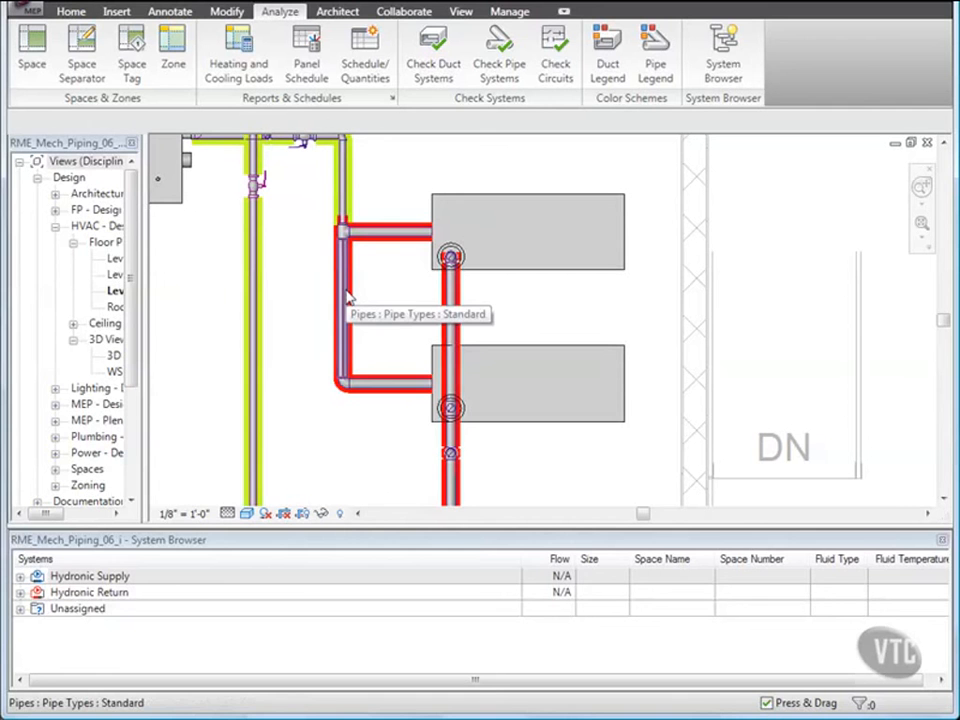
key("Tab")
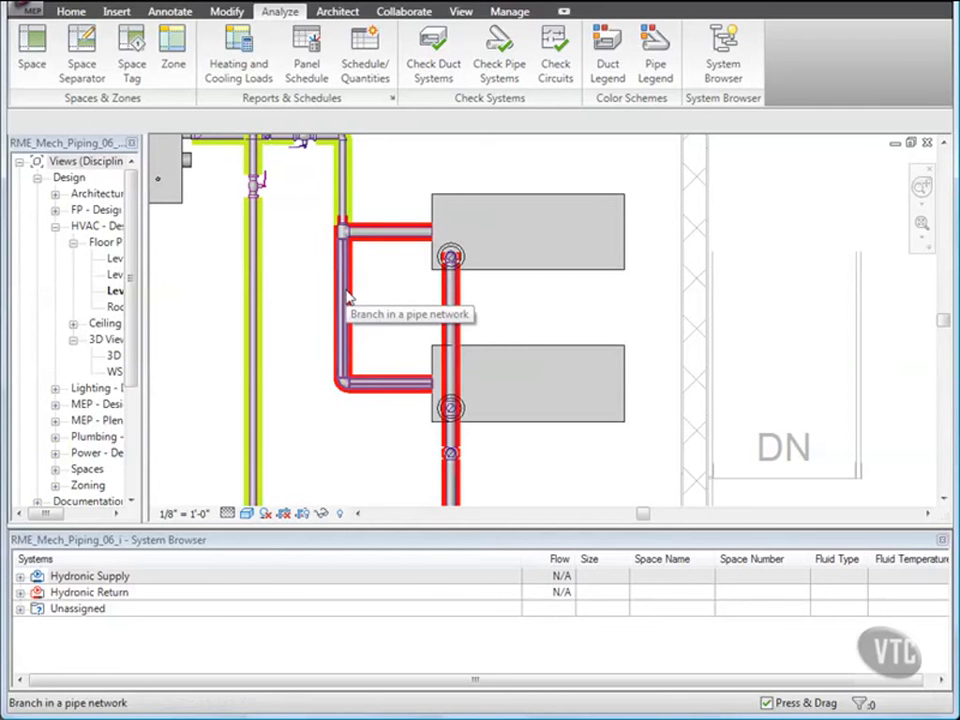
key("Tab")
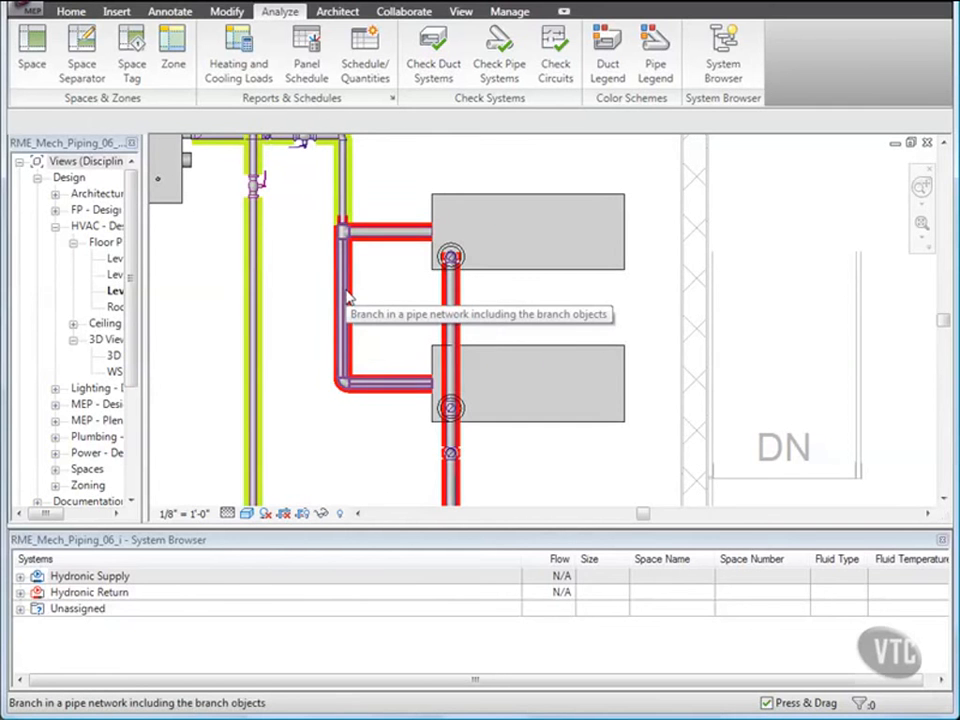
key("Tab")
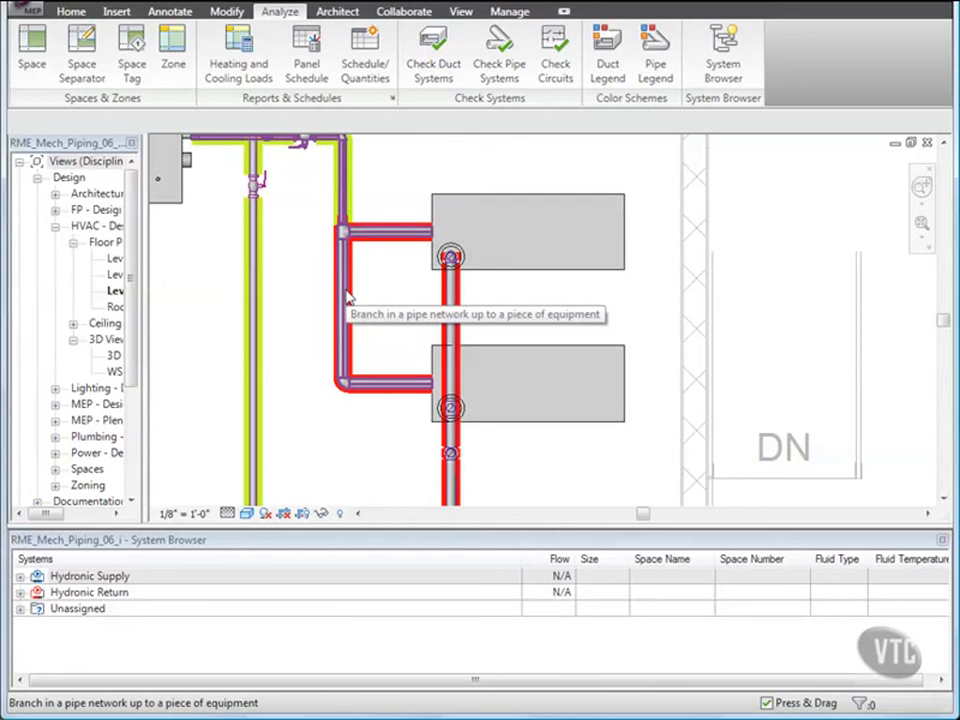
left_click(347, 296)
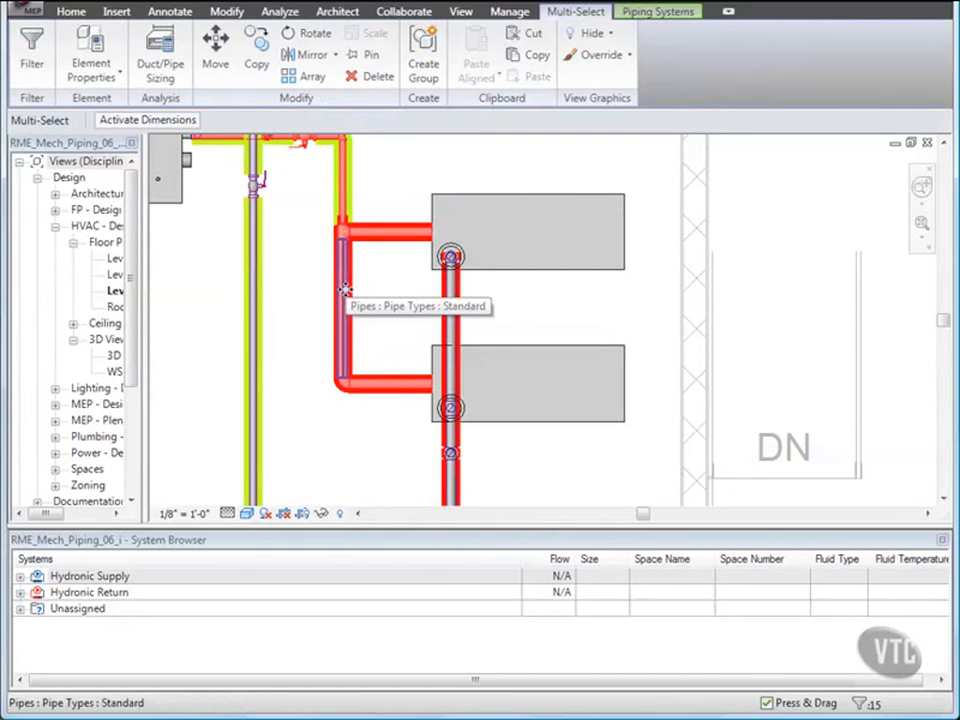
left_click(160, 62)
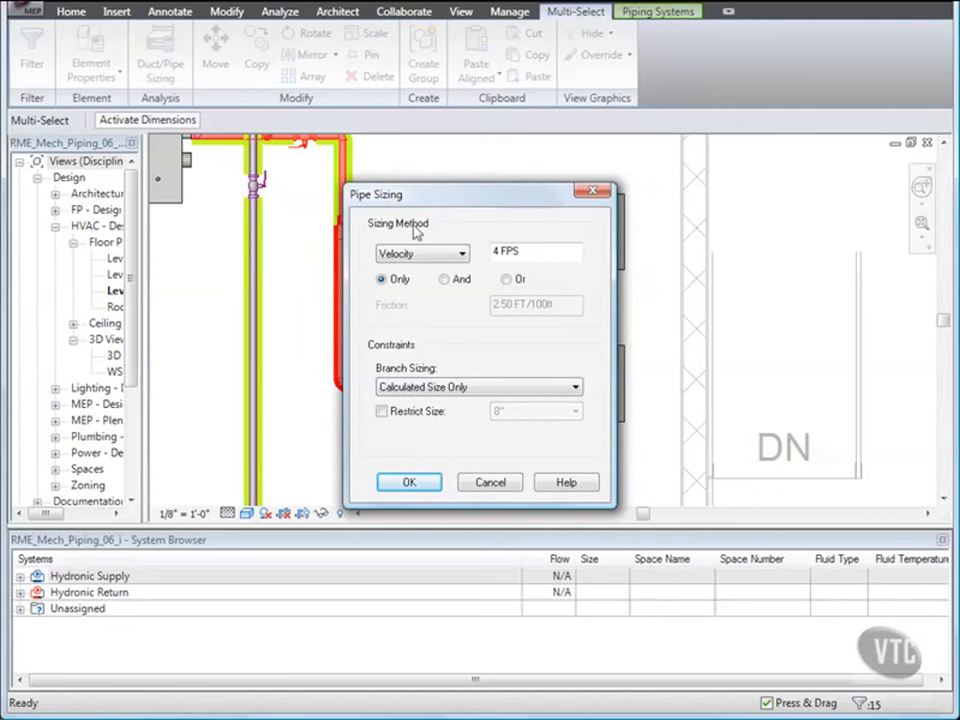
left_click(455, 253)
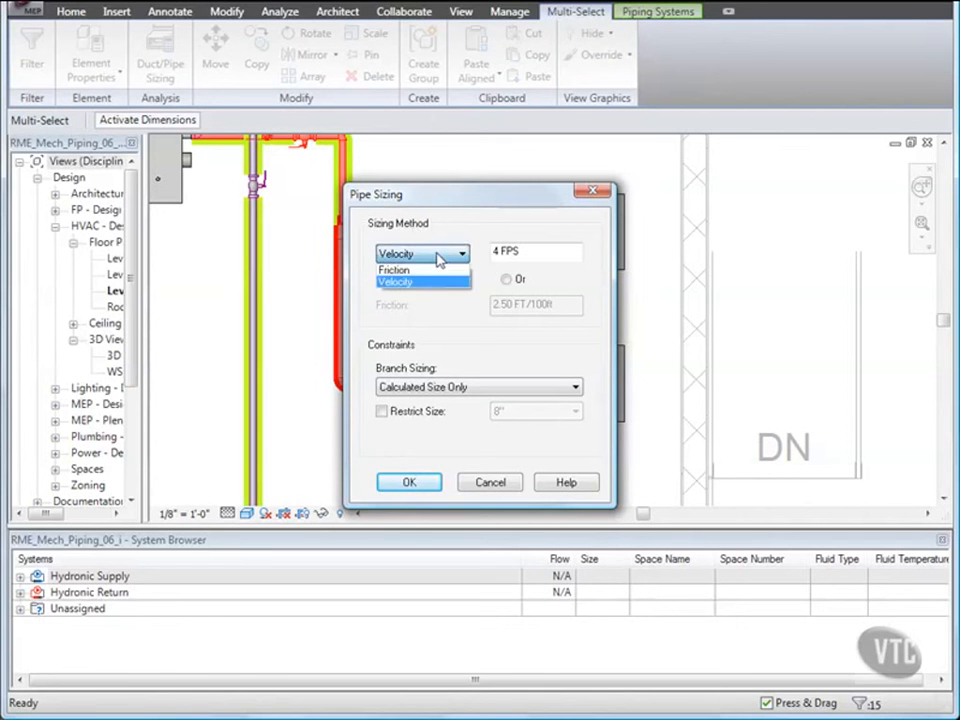
left_click(412, 270)
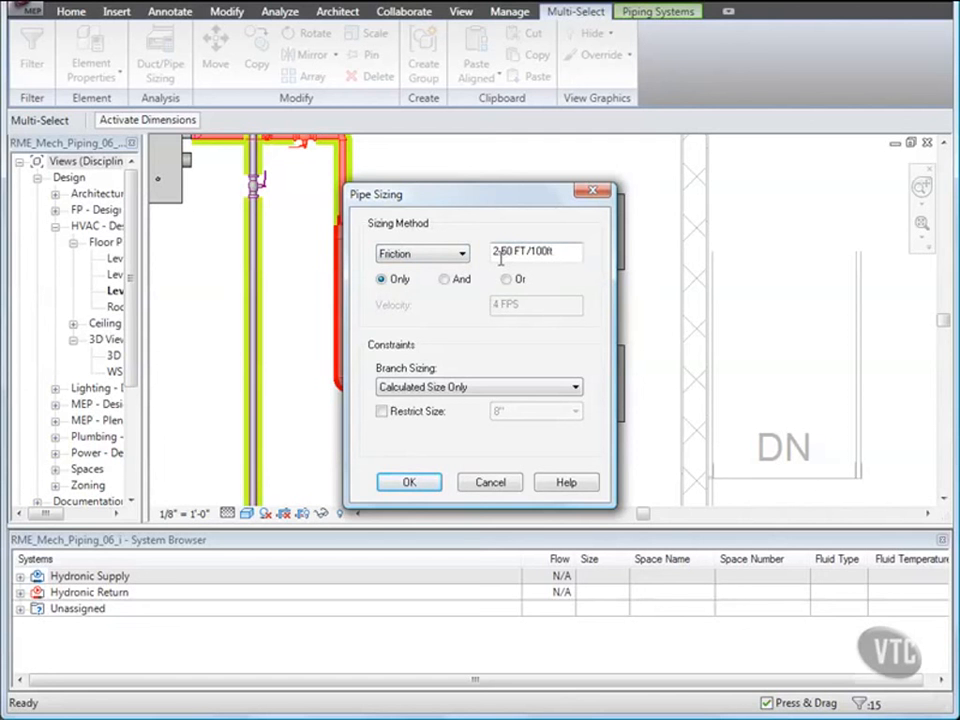
Set the friction to 2.25 FT/100ft combined with And a velocity of 5 FPS.
key("BackSpace")
key("BackSpace")
type("25")
left_click(445, 281)
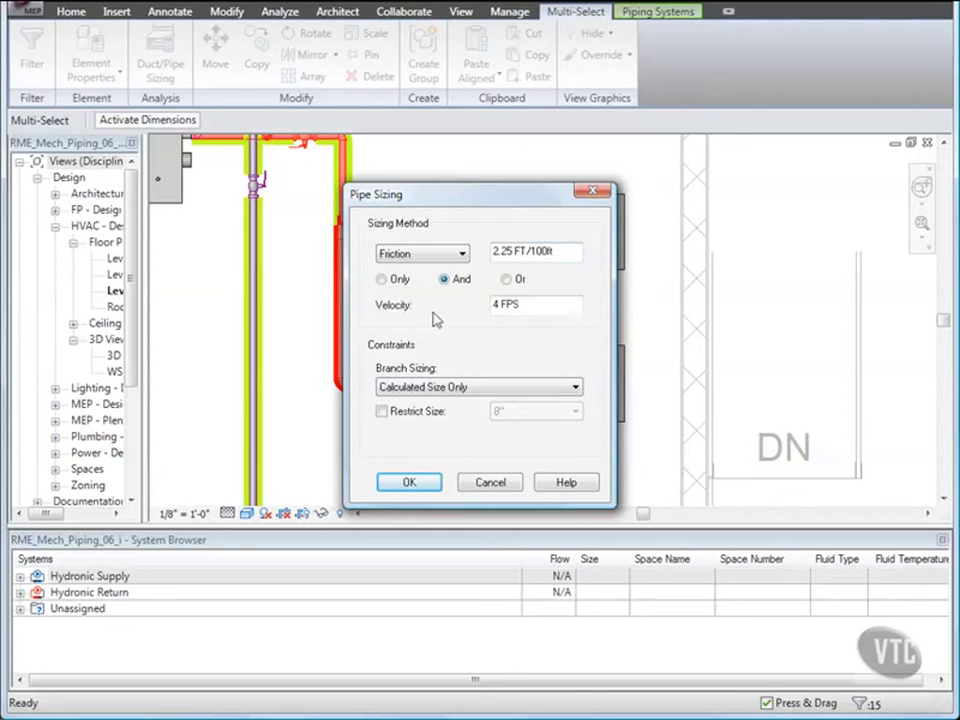
double_click(496, 304)
type("5")
Set branch sizing to Larger of Connector and Calculated and apply the pipe sizing.
left_click(540, 391)
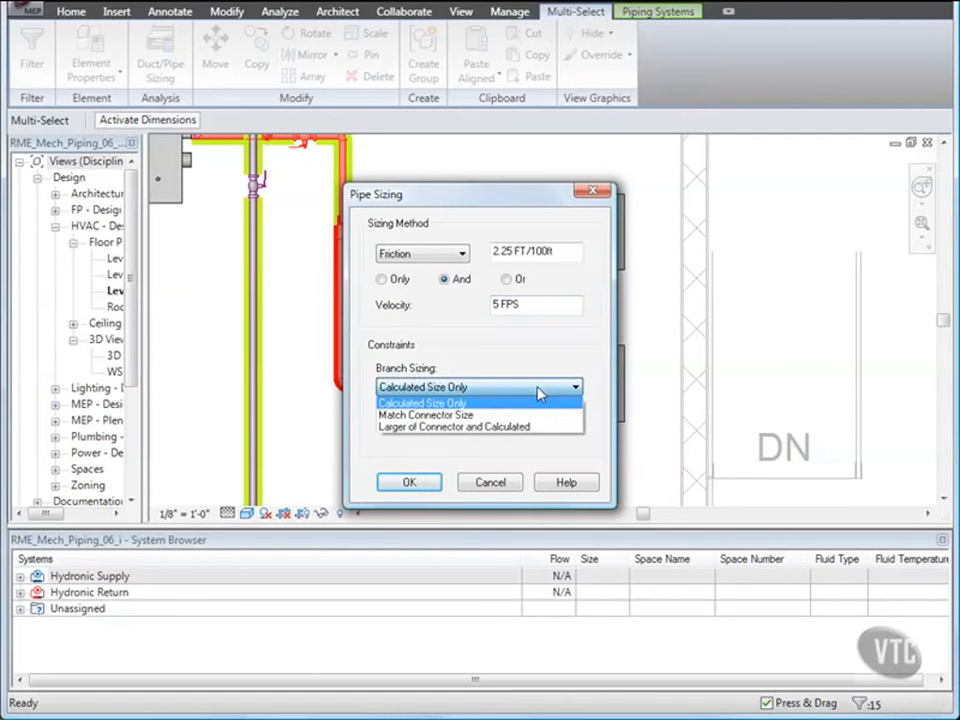
left_click(502, 427)
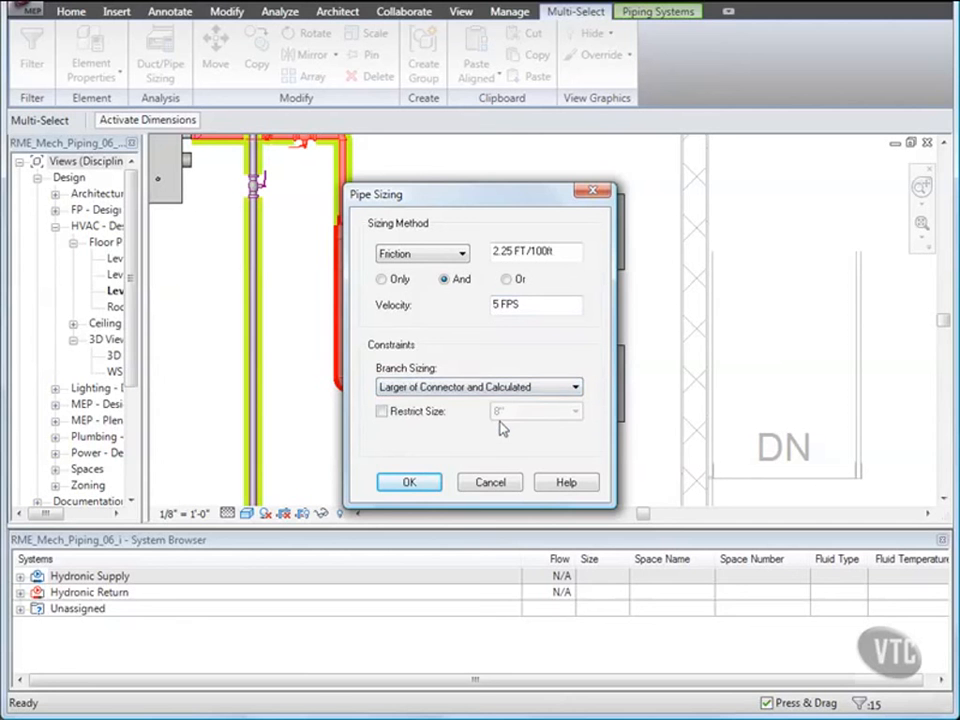
left_click(409, 483)
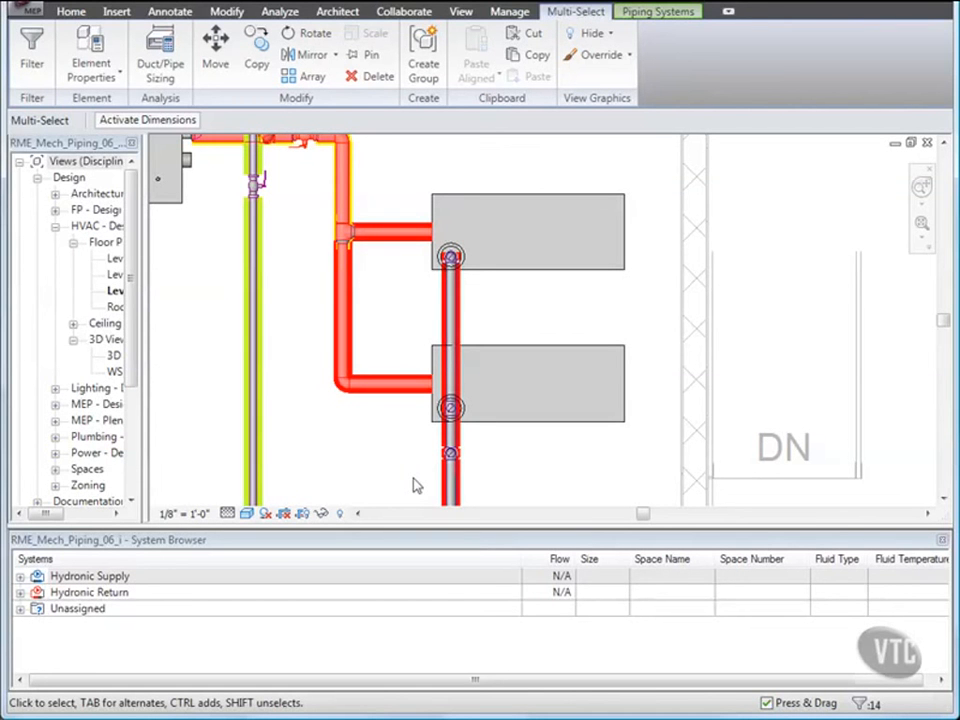
left_click(355, 461)
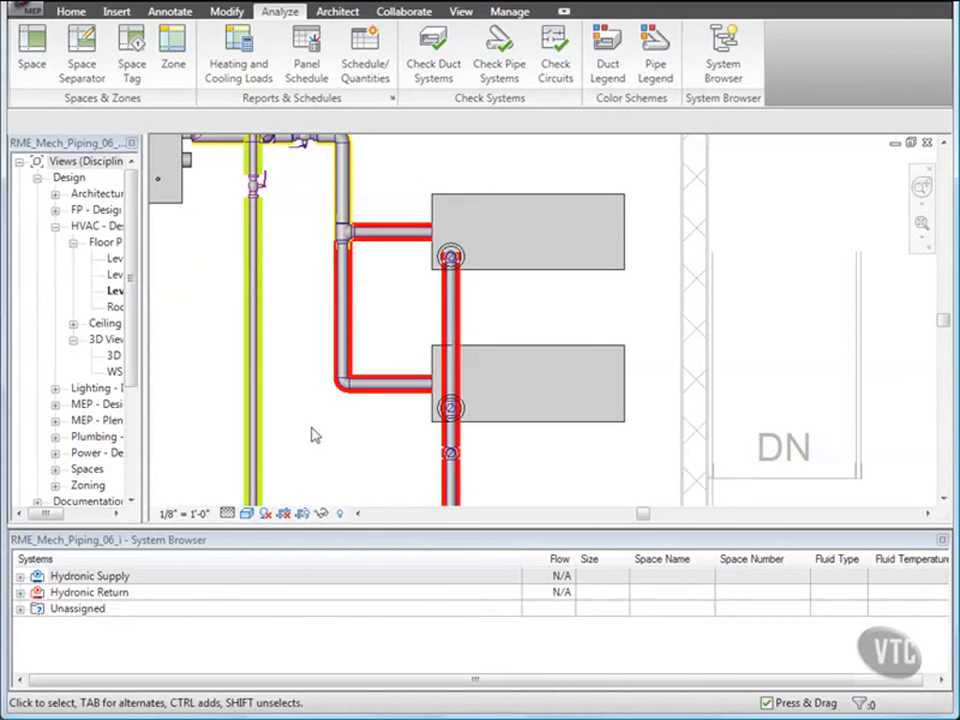
Close the project without saving changes.
scroll(313, 436, "down", 4)
middle_click_drag(313, 435, 502, 304)
scroll(398, 333, "down", 2)
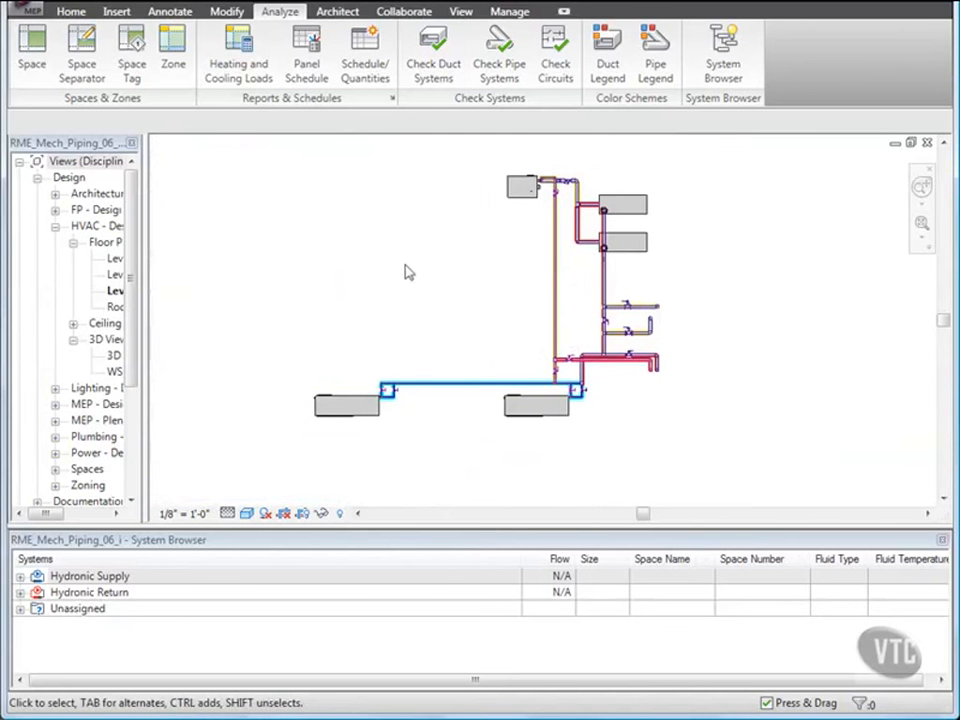
left_click(18, 12)
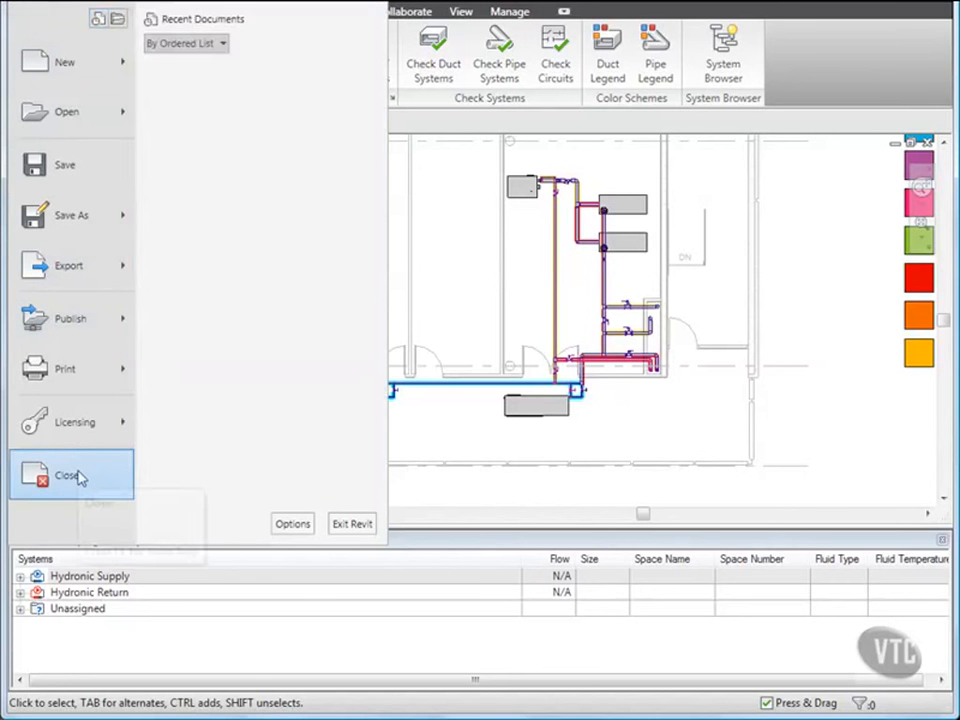
left_click(80, 478)
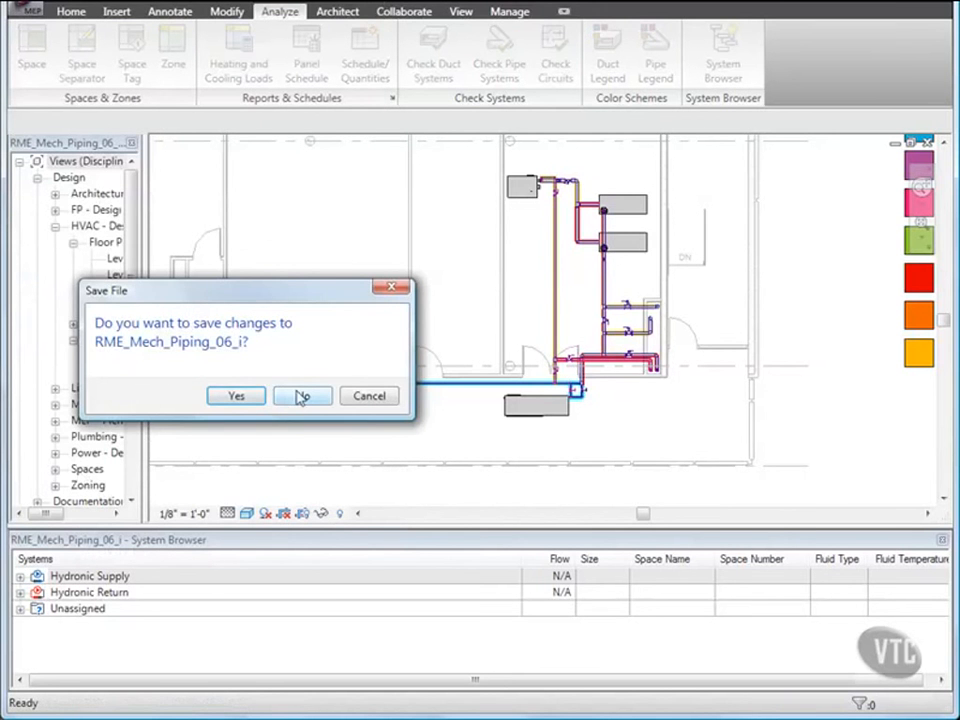
left_click(300, 397)
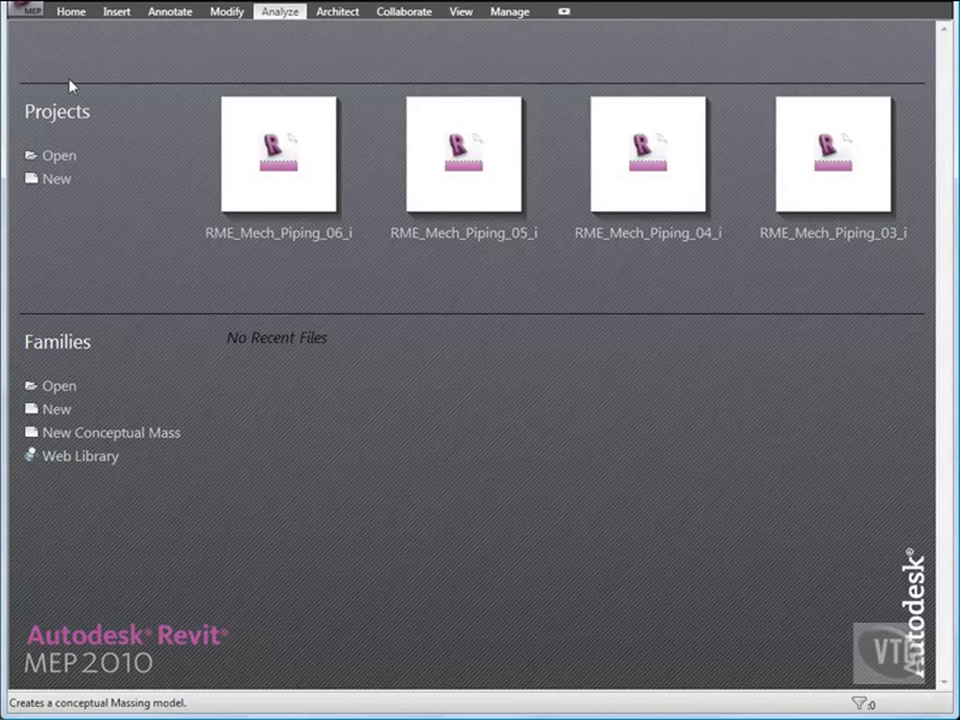
Open the project RME_Mech_Piping_07_i from the 02_Mechanical Systems folder.
left_click(27, 12)
left_click(66, 118)
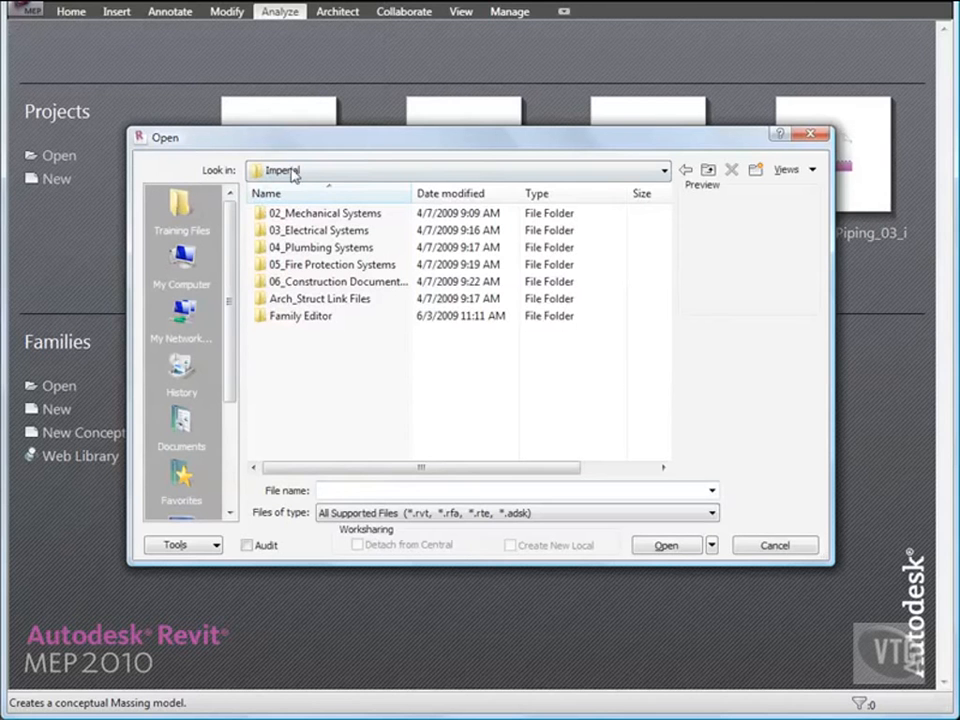
double_click(330, 214)
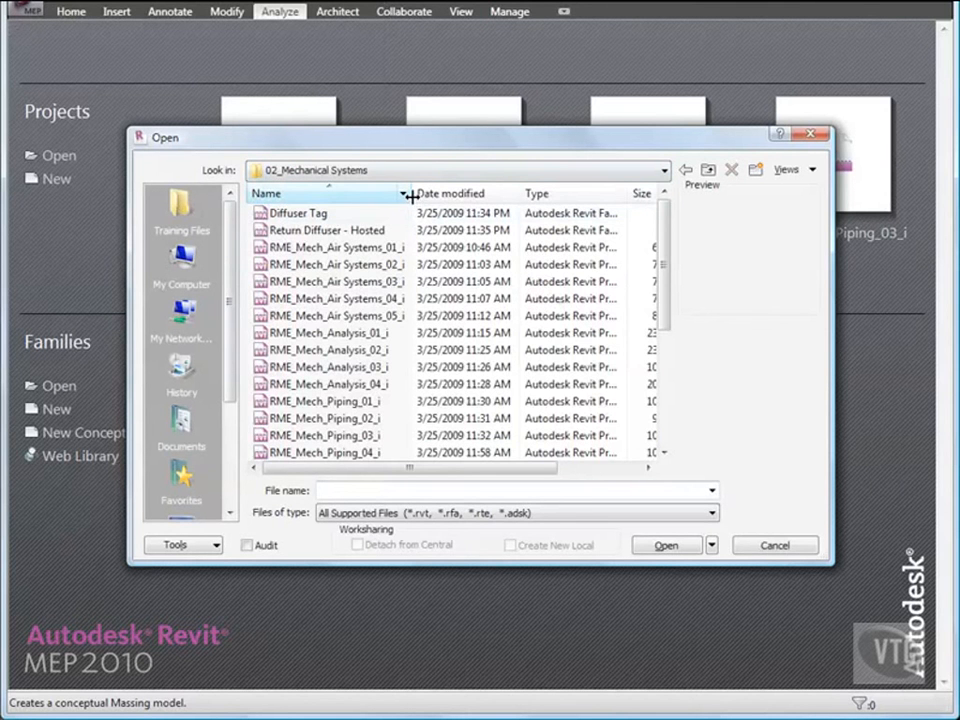
scroll(407, 290, "down", 2)
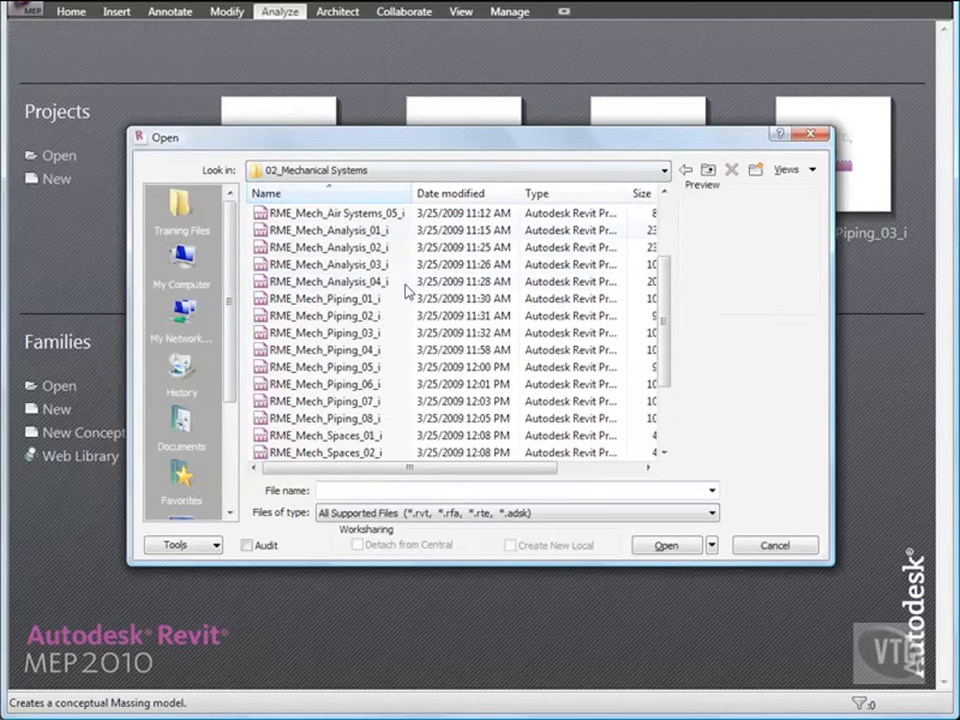
scroll(407, 290, "down", 3)
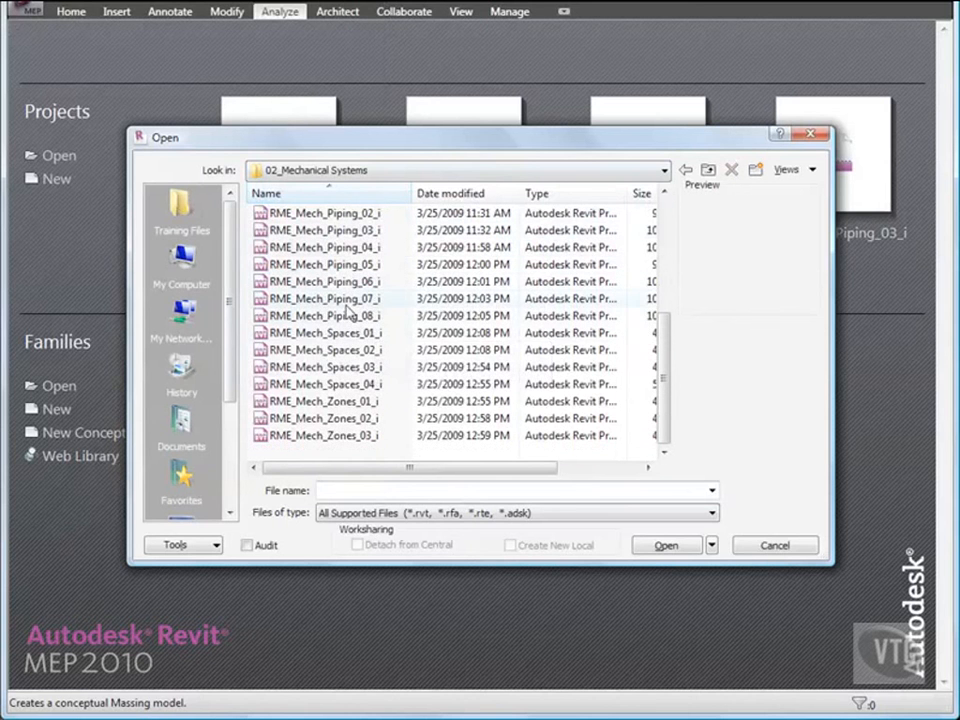
double_click(344, 299)
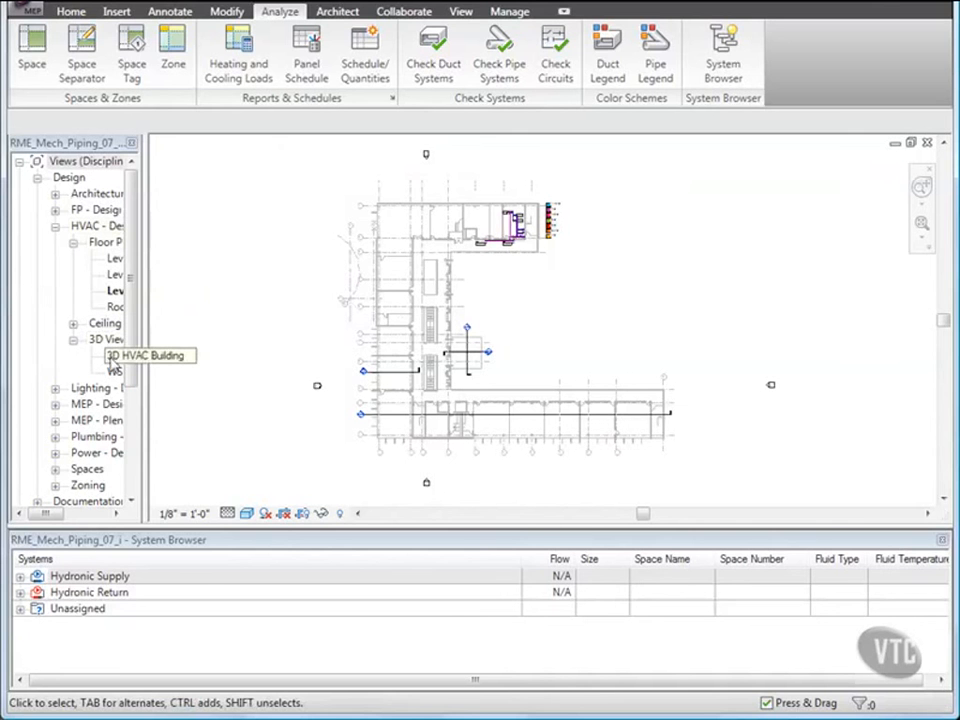
Open the 3D HVAC Building view of the piping.
double_click(115, 358)
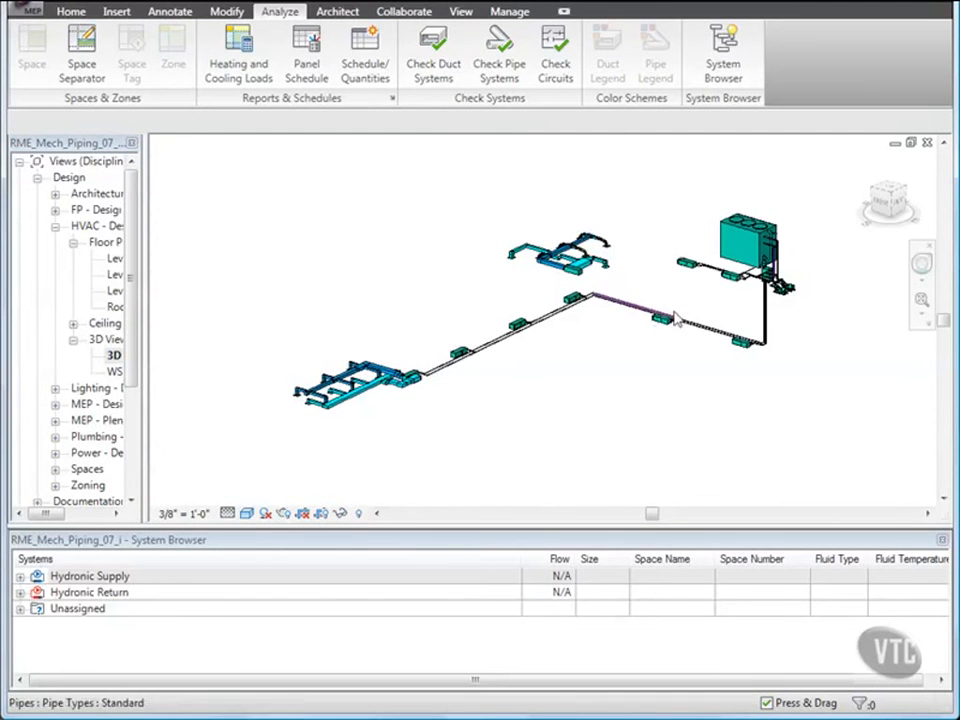
scroll(727, 282, "up", 5)
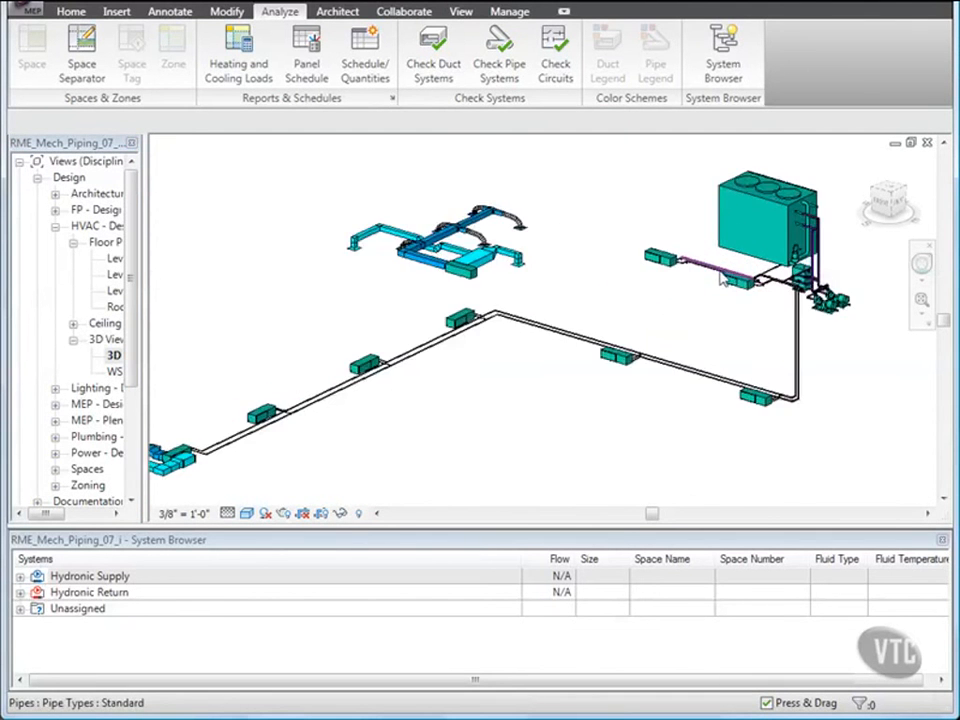
scroll(718, 278, "up", 2)
middle_click_drag(718, 274, 620, 352)
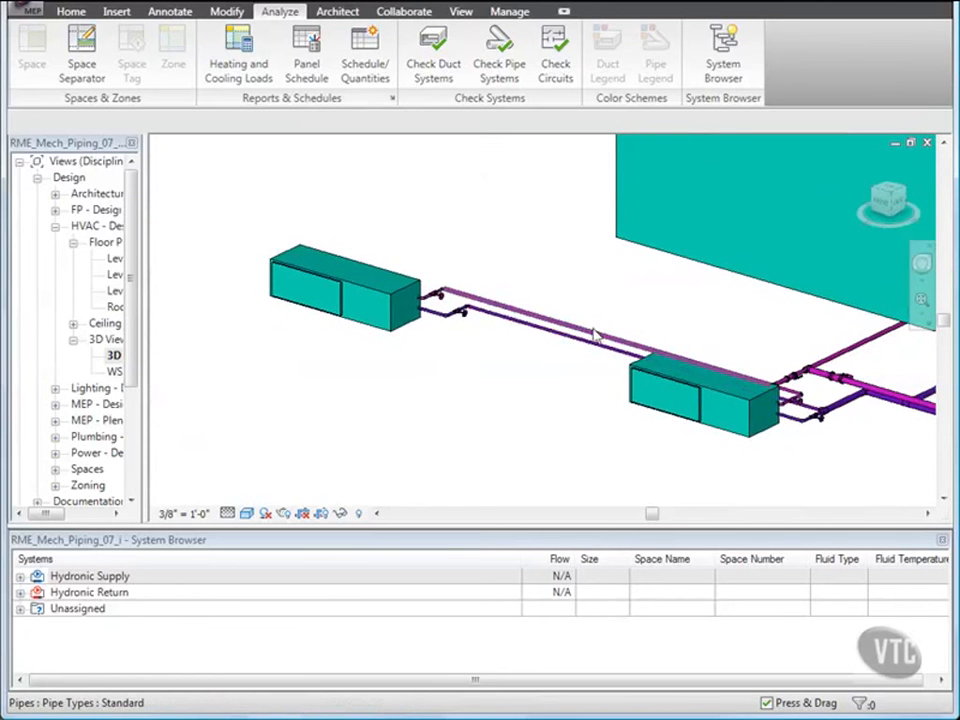
Select a return pipe near the rooftop unit and start the System Inspector for its piping system.
left_click(596, 336)
scroll(575, 278, "down", 4)
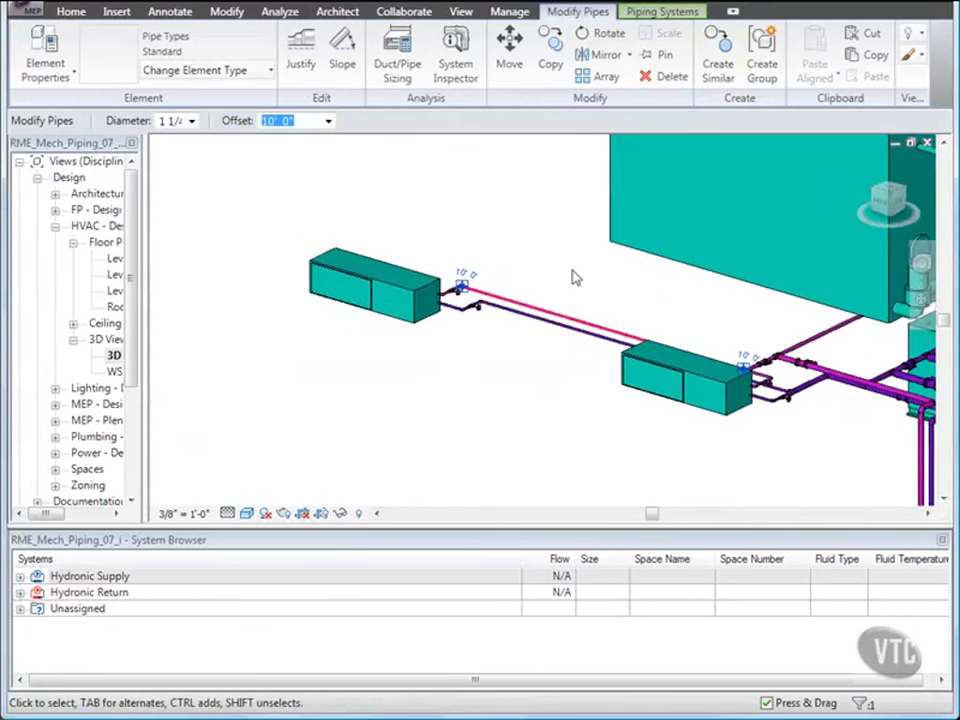
scroll(575, 280, "down", 5)
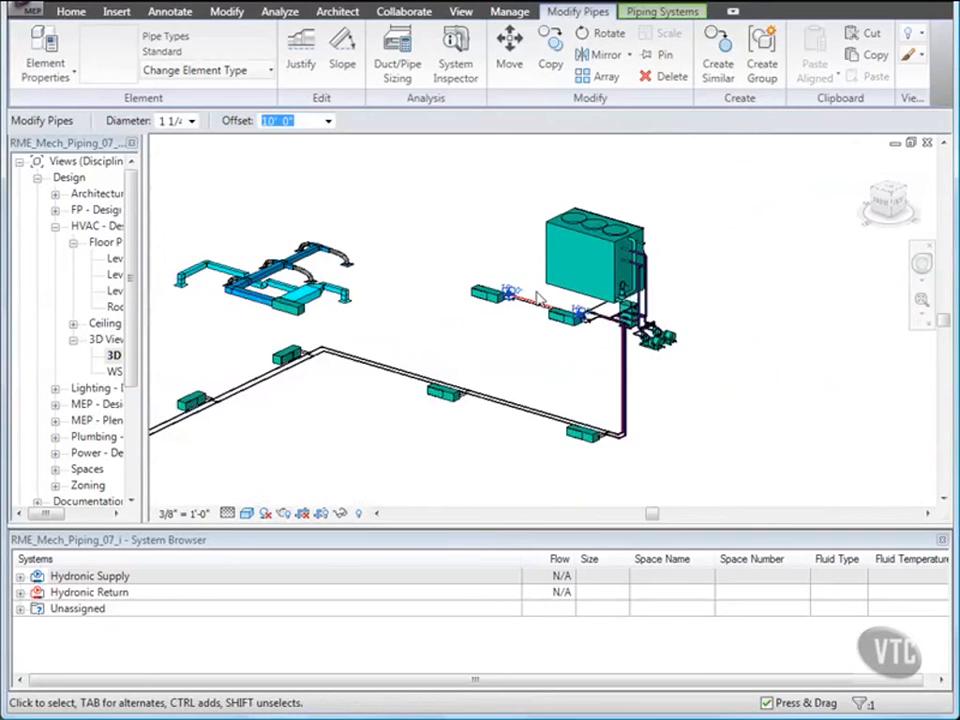
middle_click_drag(550, 304, 536, 323)
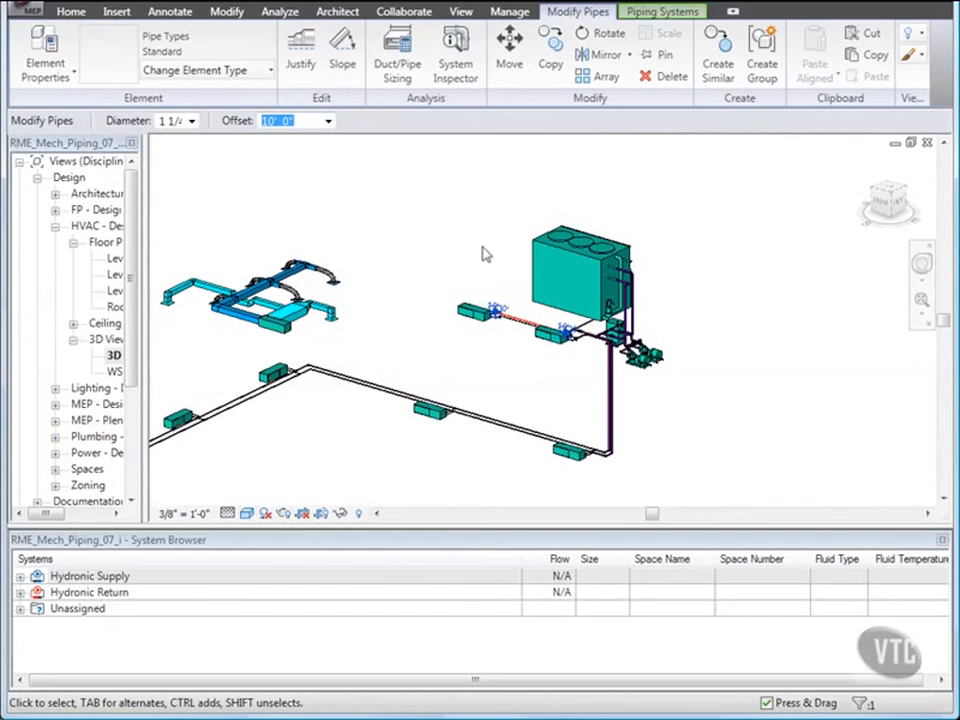
left_click(455, 80)
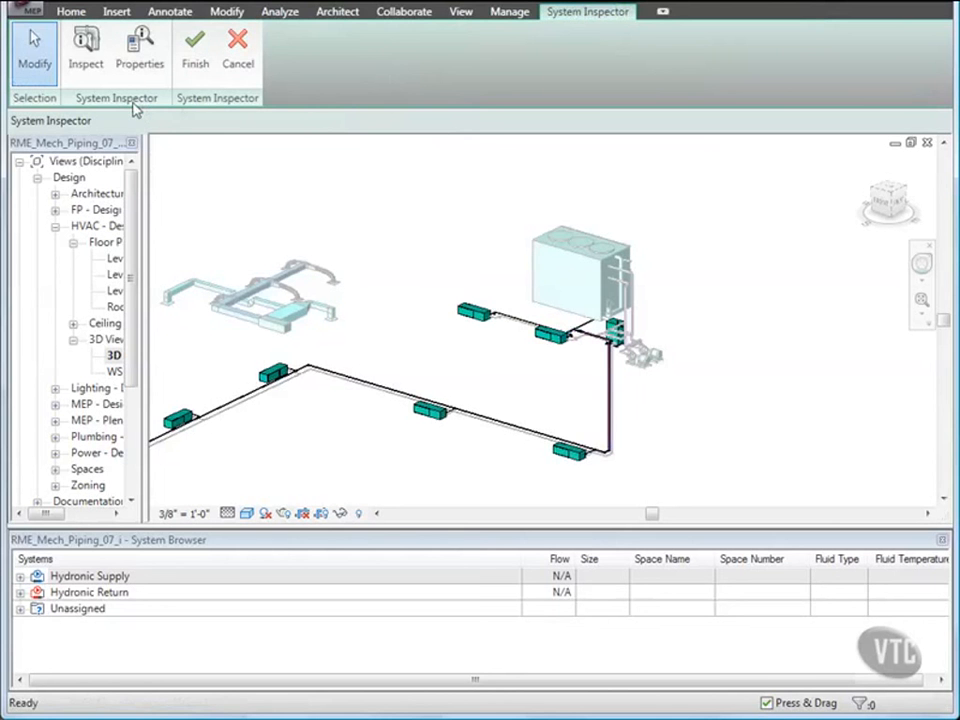
Inspect the piping system sections for flow and pressure information along the supply and return runs.
left_click(88, 45)
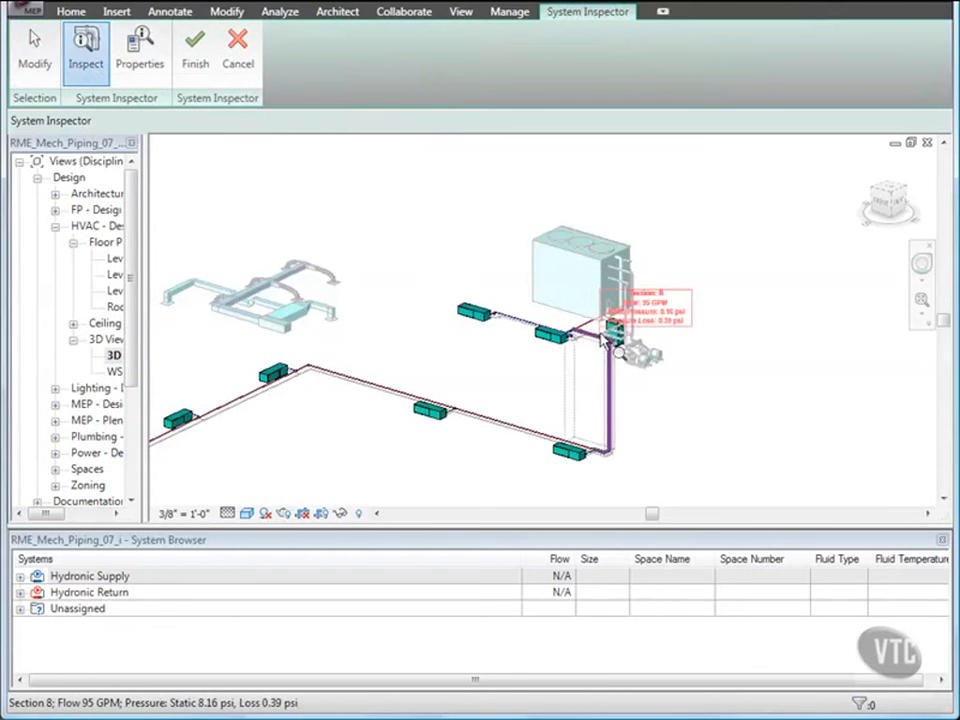
scroll(605, 343, "up", 1)
scroll(605, 343, "up", 2)
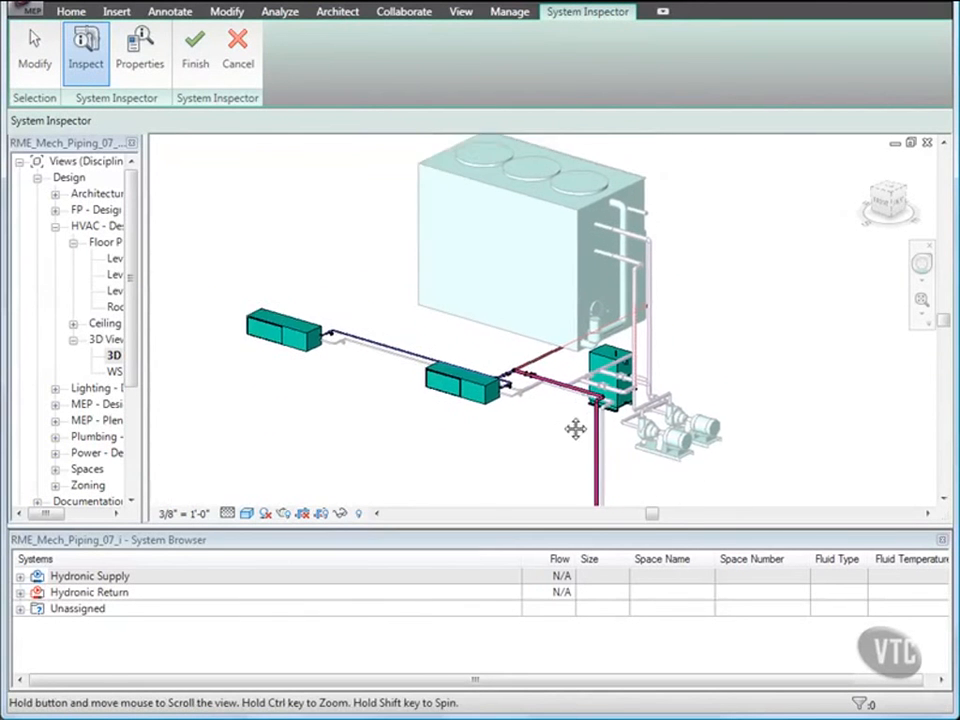
scroll(576, 420, "up", 2)
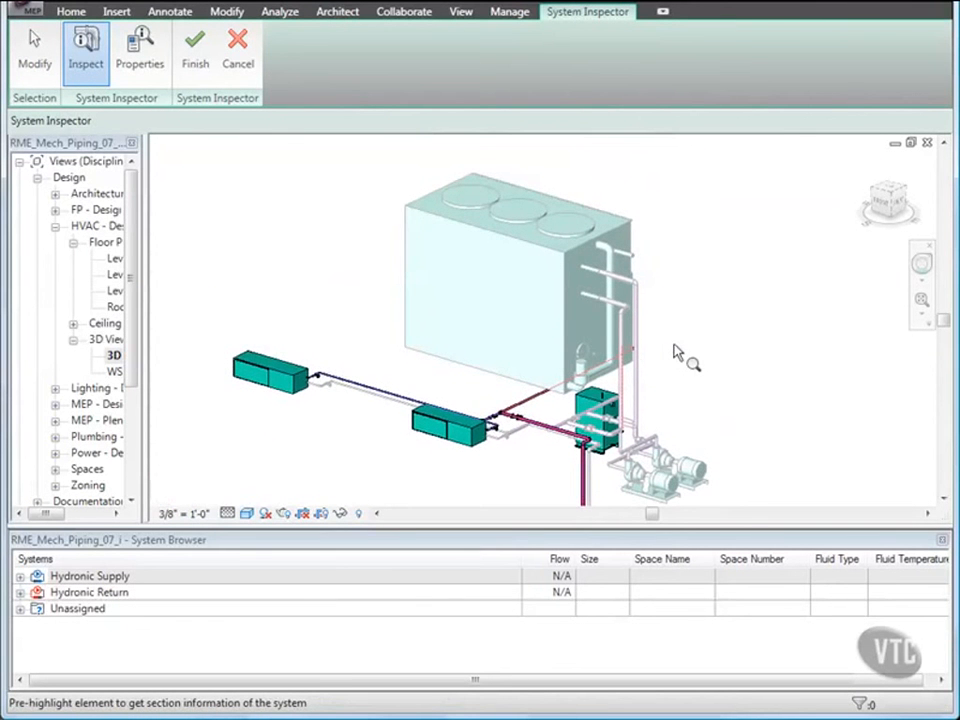
scroll(680, 358, "up", 2)
middle_click_drag(684, 364, 716, 373)
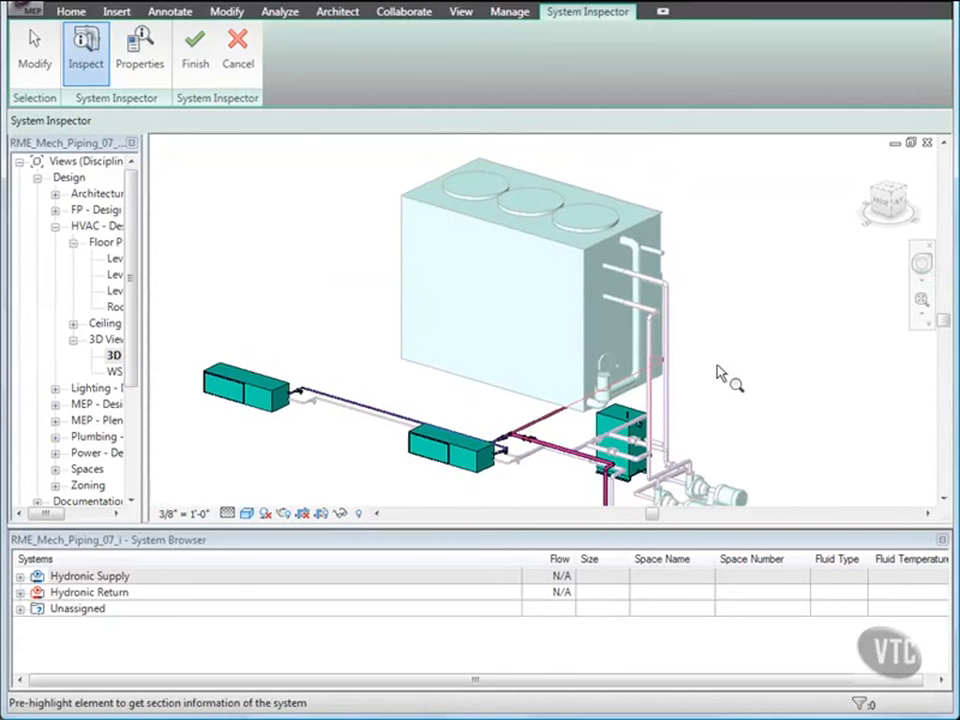
scroll(530, 452, "up", 8)
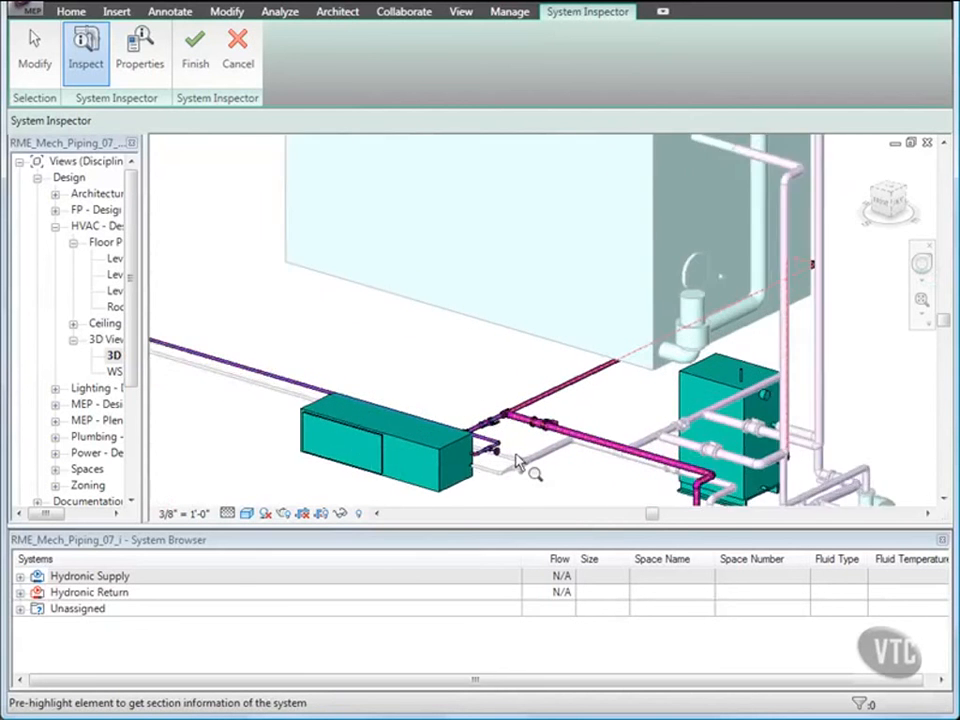
middle_click_drag(707, 360, 626, 418)
scroll(617, 374, "up", 3)
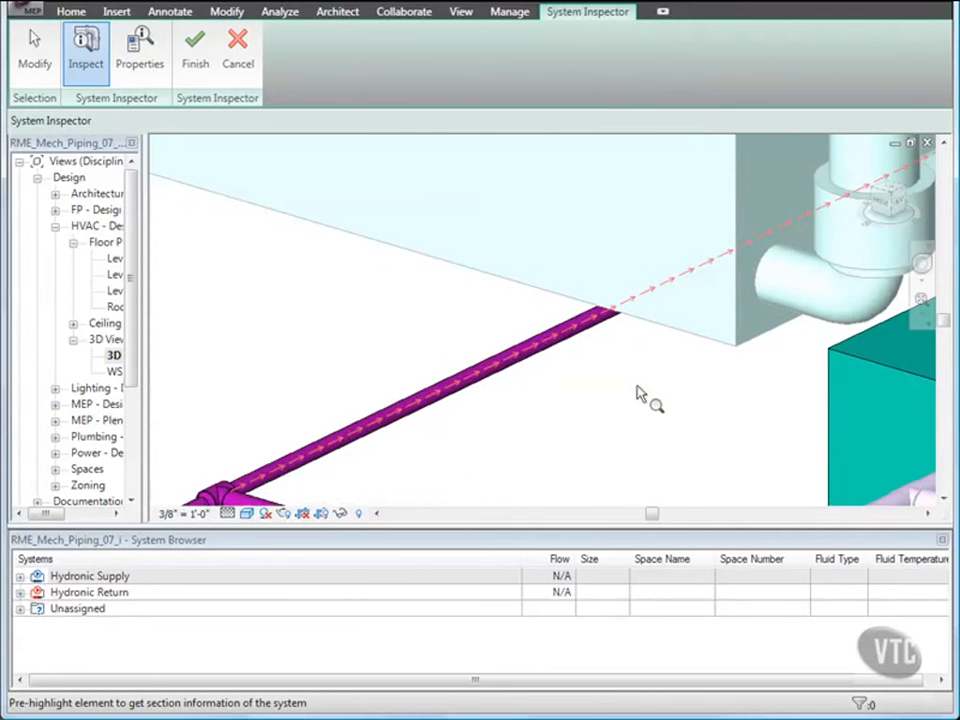
scroll(641, 394, "down", 5)
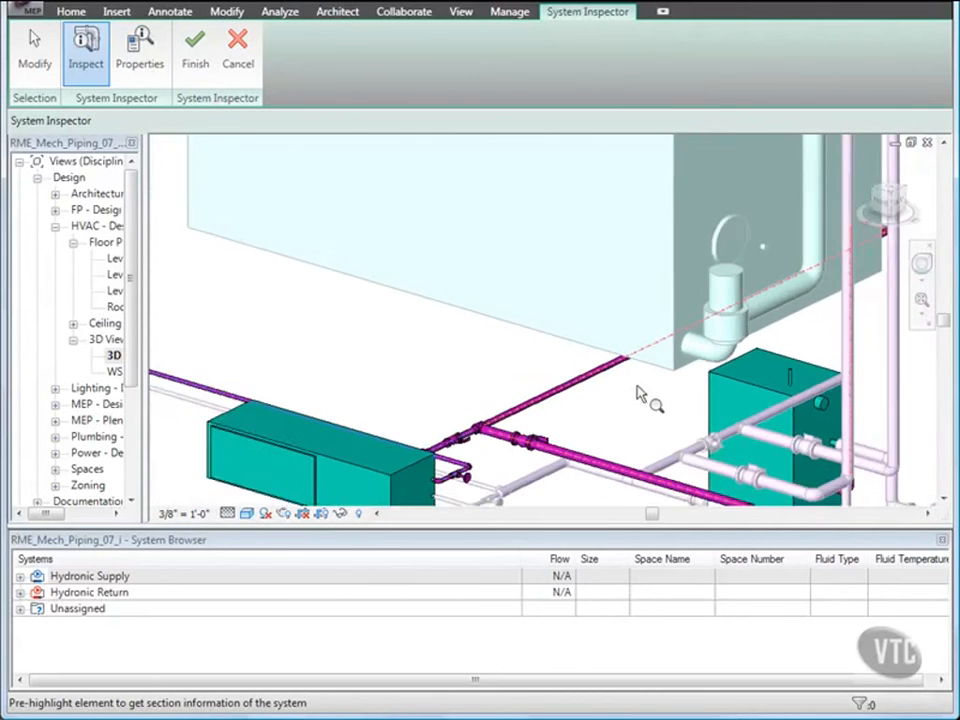
scroll(641, 394, "down", 3)
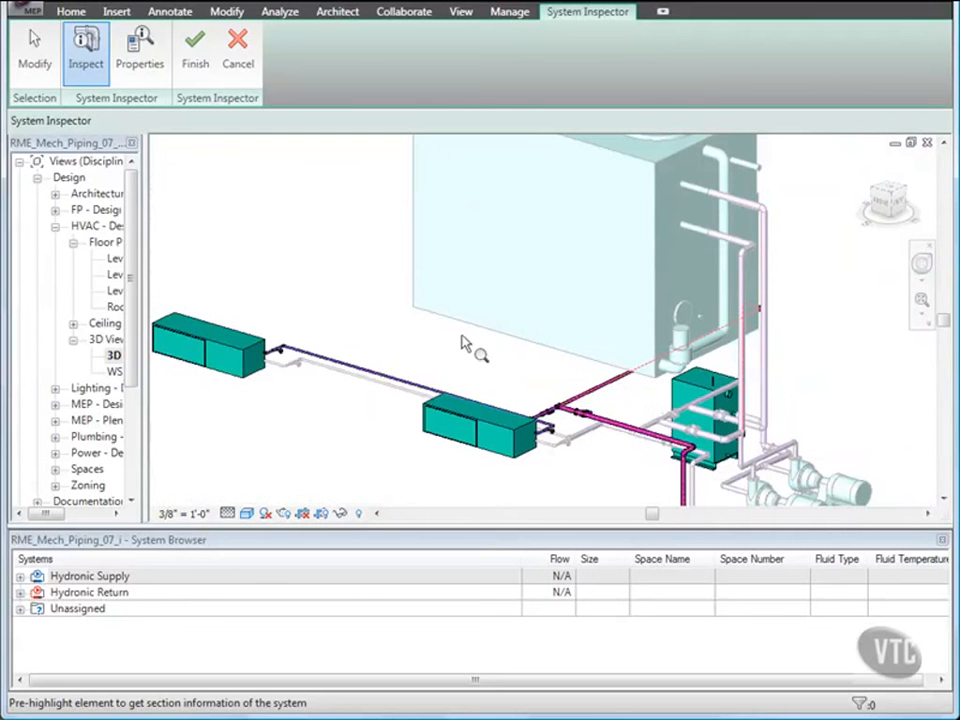
mouse_move(366, 370)
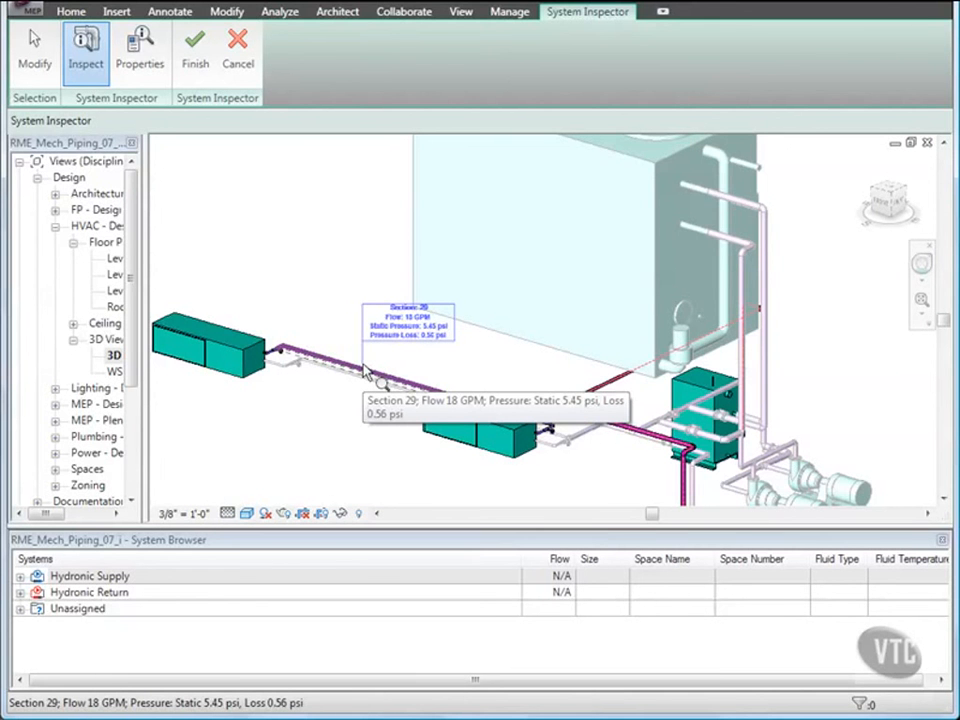
scroll(366, 370, "up", 4)
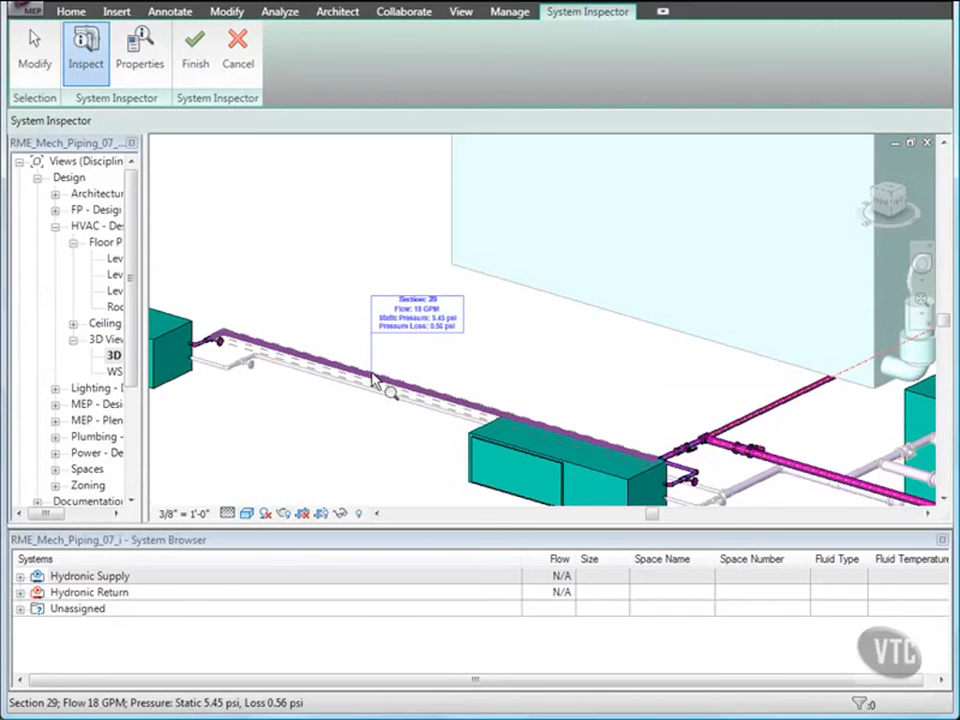
scroll(372, 380, "down", 1)
middle_click_drag(372, 380, 454, 207)
scroll(409, 292, "down", 1)
scroll(407, 317, "down", 1)
scroll(433, 266, "down", 2)
middle_click_drag(453, 307, 439, 285)
scroll(401, 388, "up", 2)
middle_click_drag(424, 387, 504, 354)
mouse_move(491, 315)
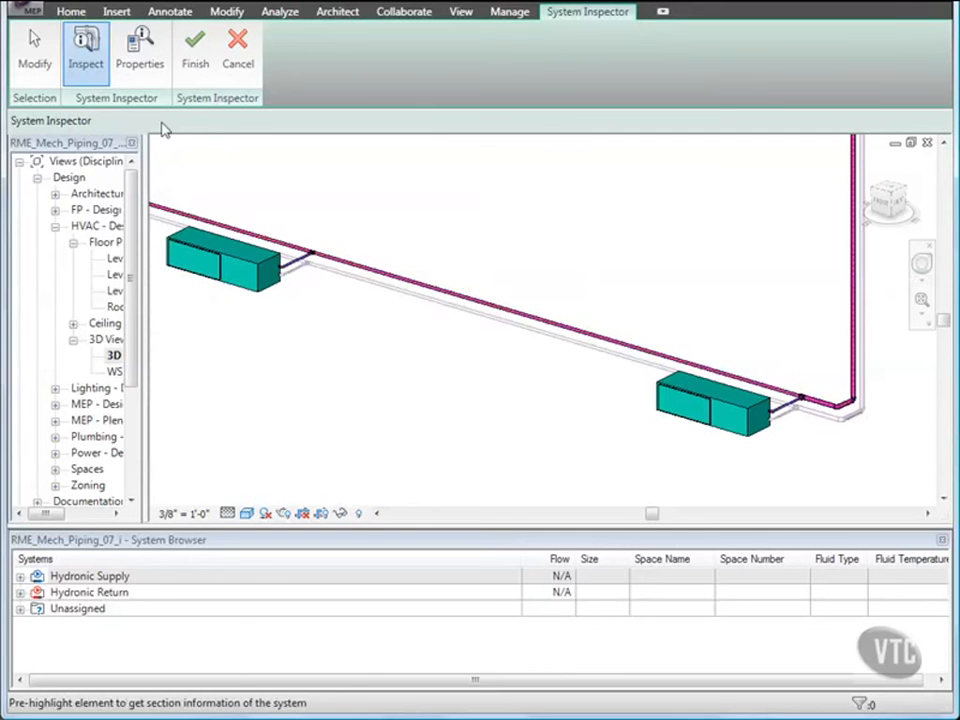
Set the CHWR system's fluid temperature to 90 °F in its properties and finish the System Inspector.
left_click(141, 64)
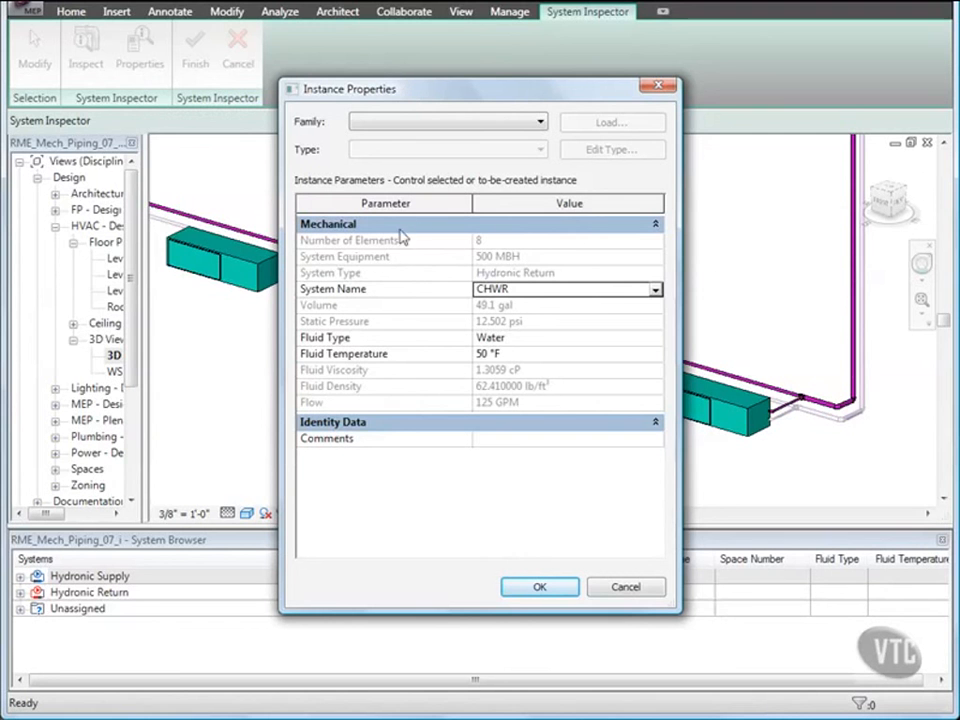
left_click(536, 355)
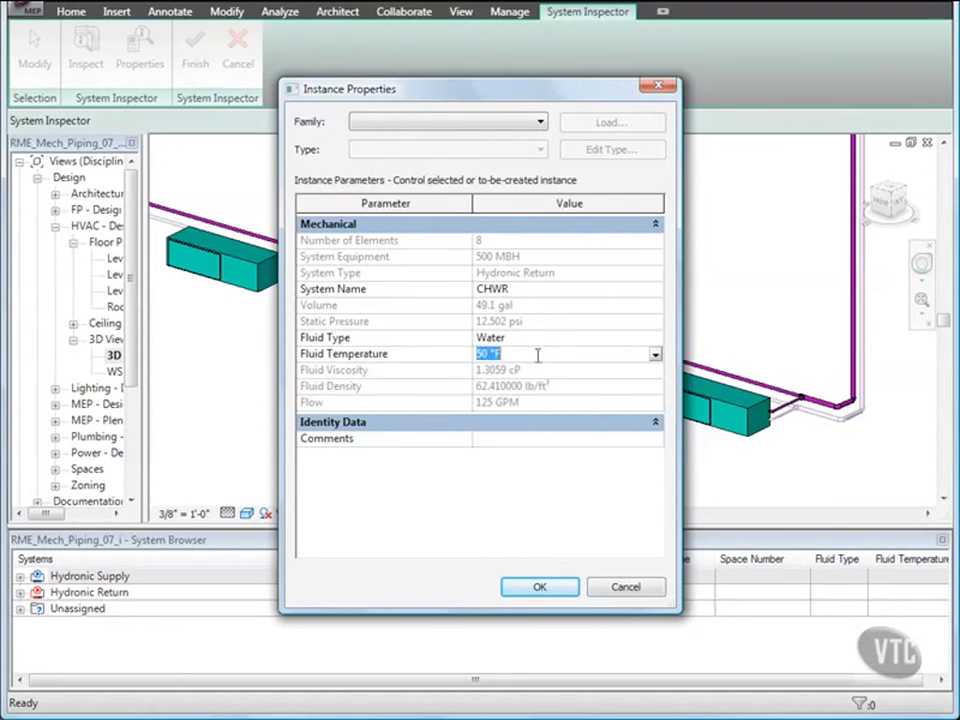
left_click(655, 358)
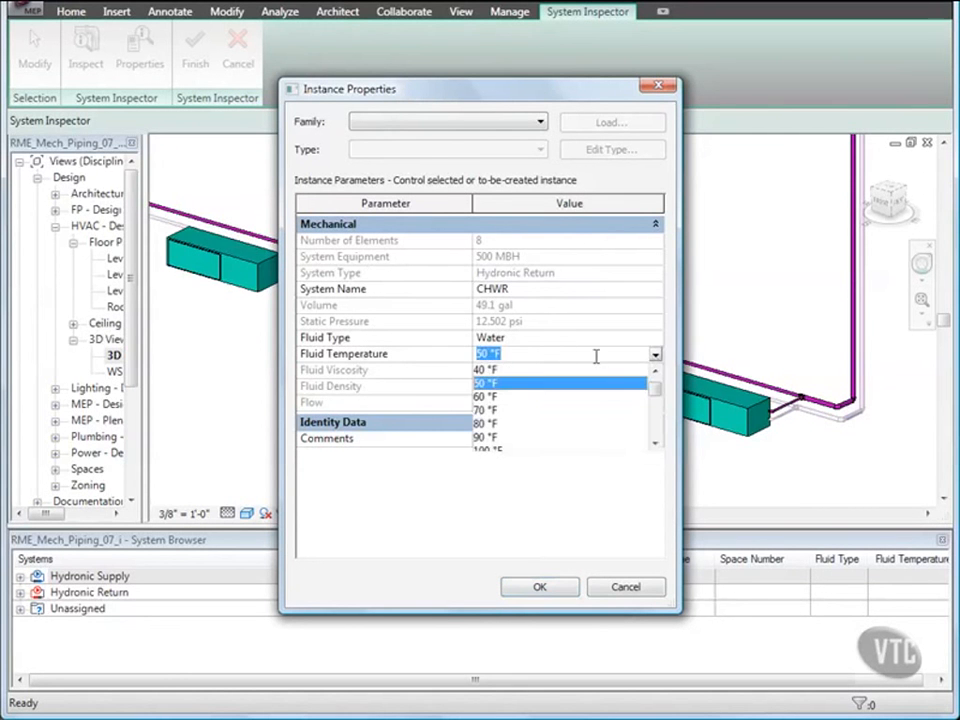
left_click(487, 437)
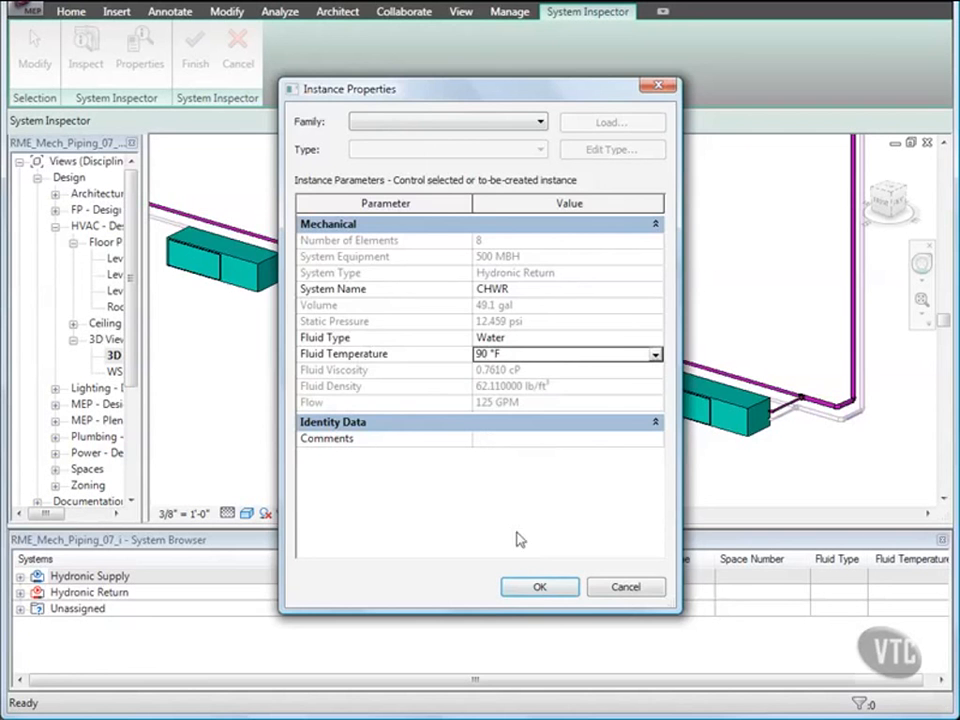
left_click(543, 590)
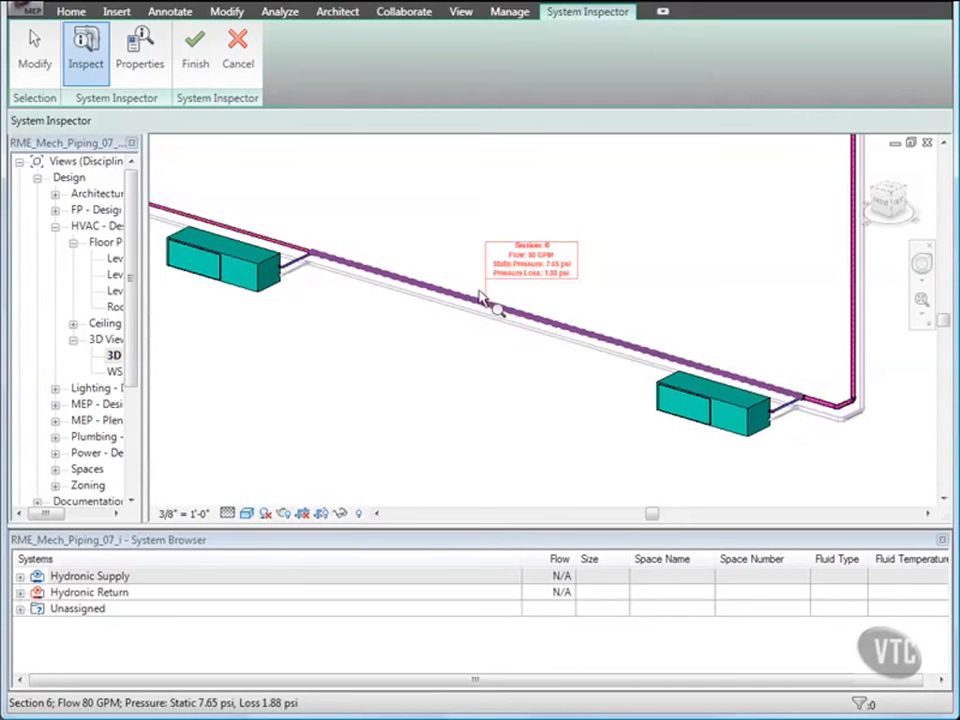
left_click(204, 78)
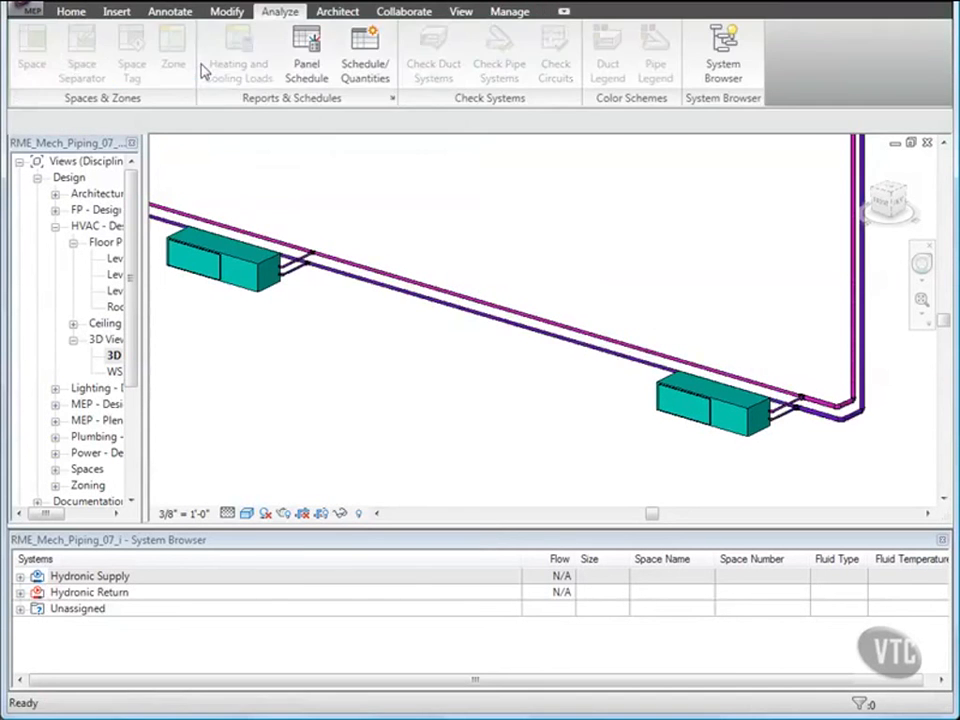
Close the project without saving changes.
scroll(456, 266, "down", 4)
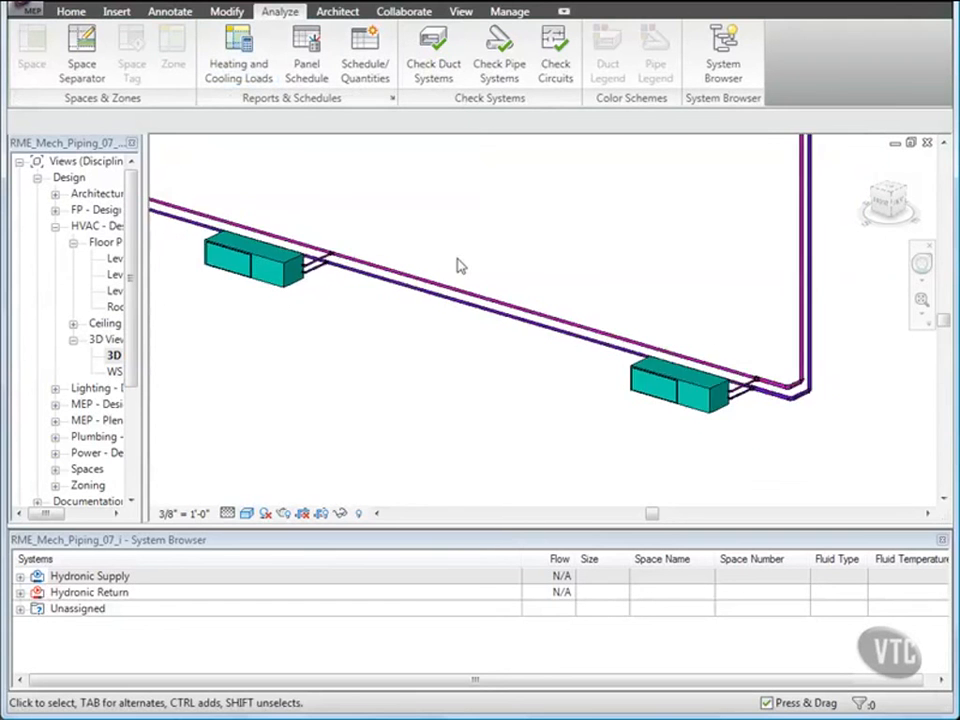
middle_click_drag(489, 266, 459, 396)
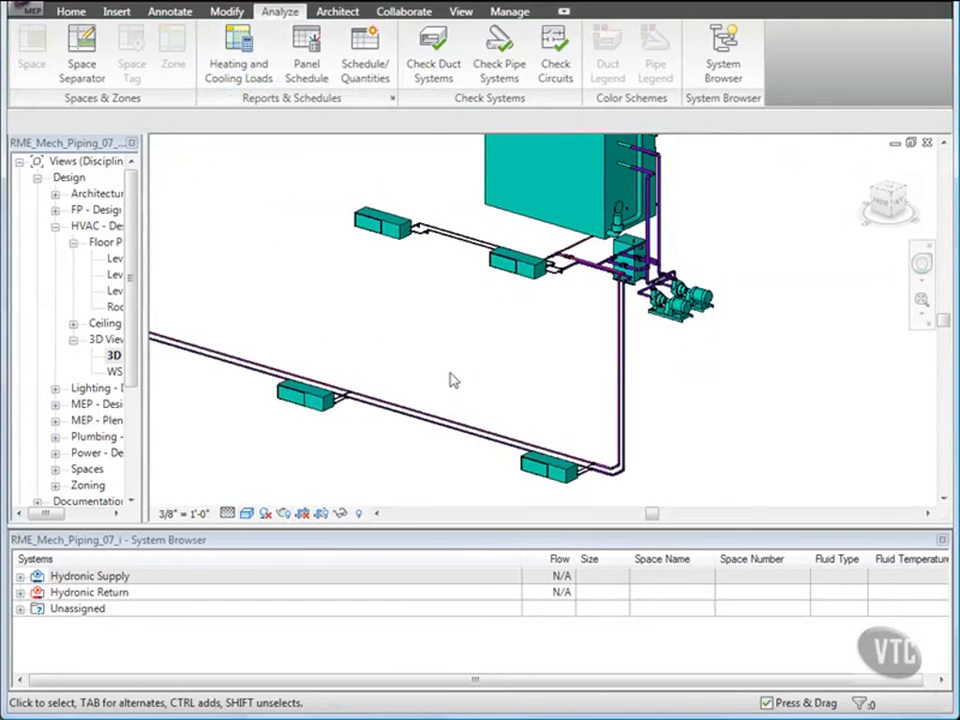
left_click(22, 10)
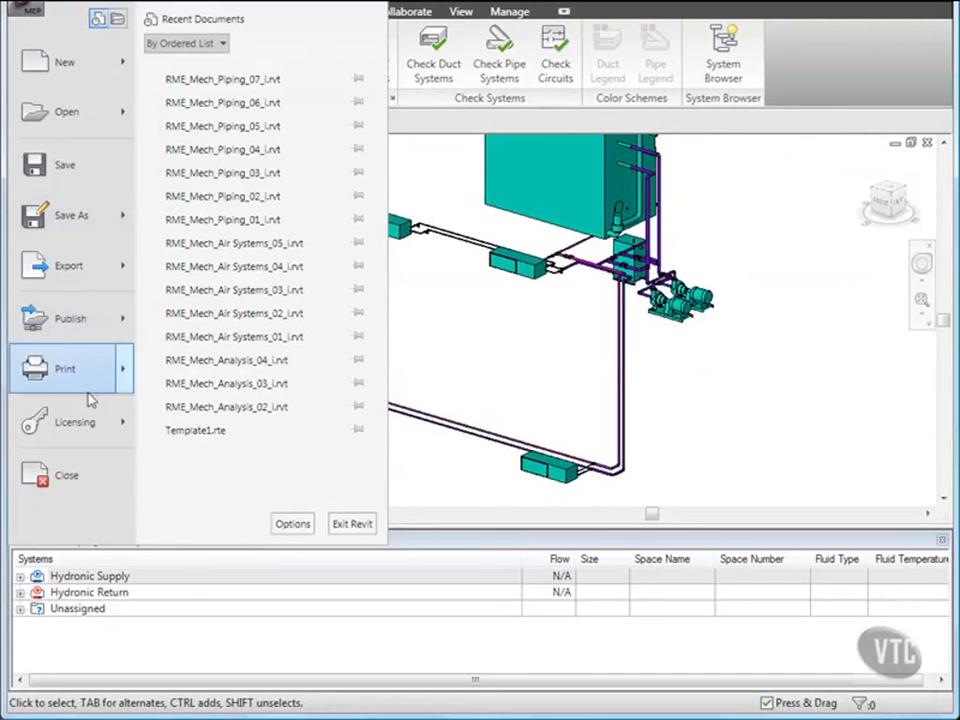
left_click(66, 477)
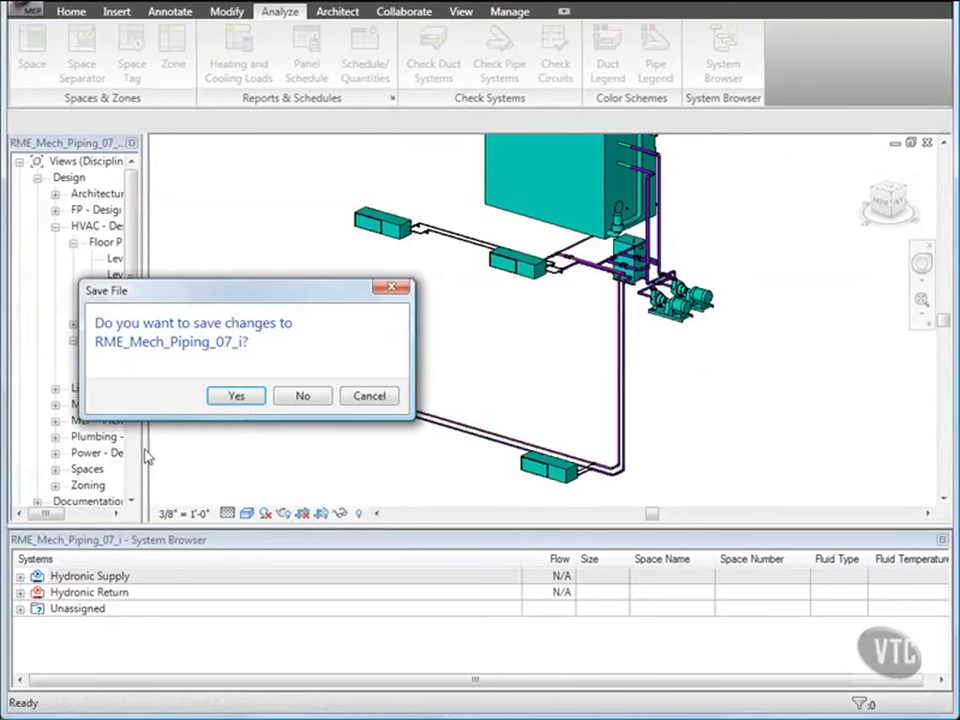
left_click(302, 395)
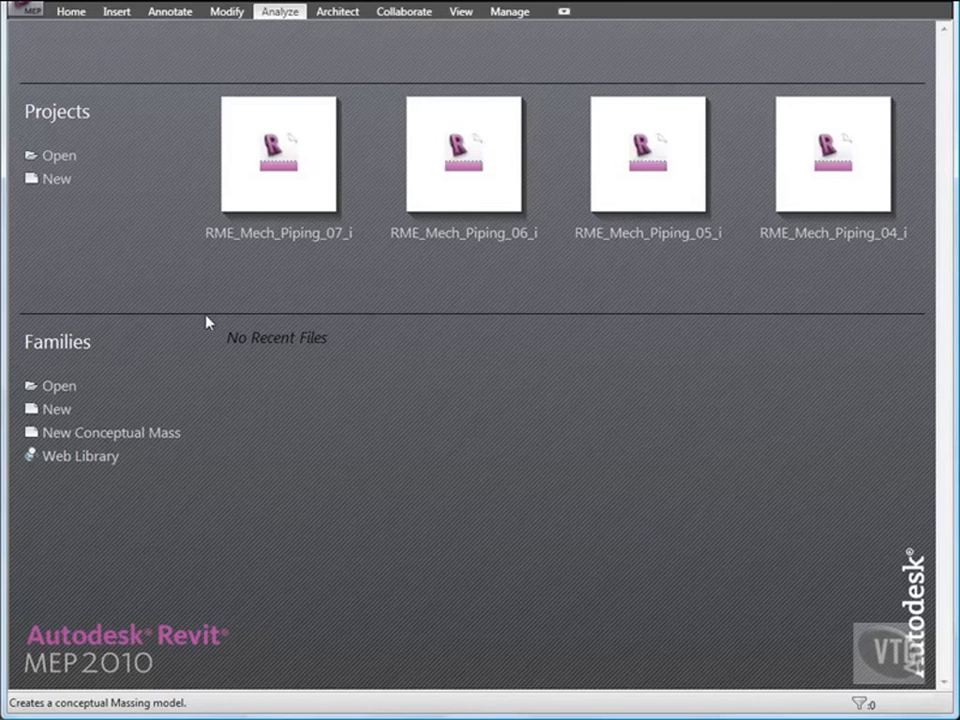
Open the project RME_Mech_Piping_08_i from the 02_Mechanical Systems folder and switch to the Level 3 HVAC Plan - Design view.
left_click(30, 12)
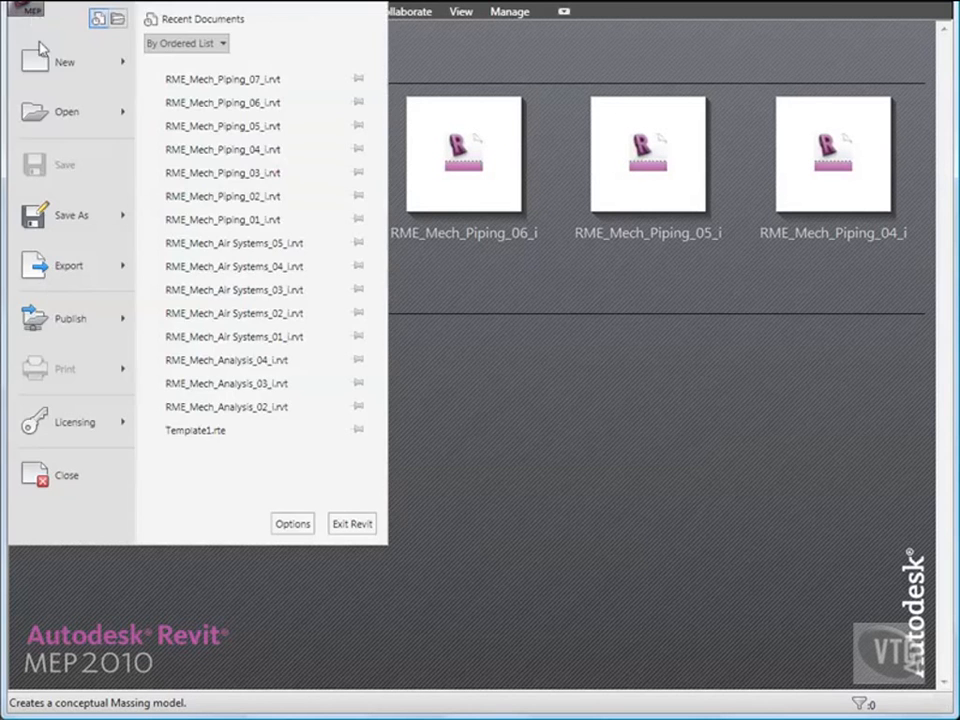
left_click(55, 115)
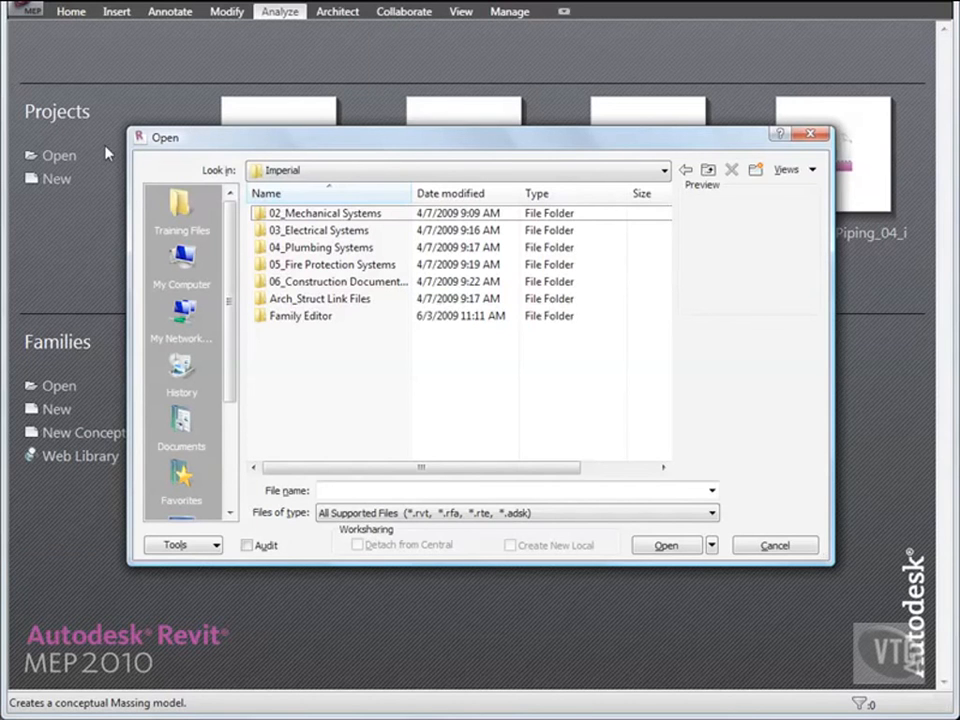
double_click(323, 213)
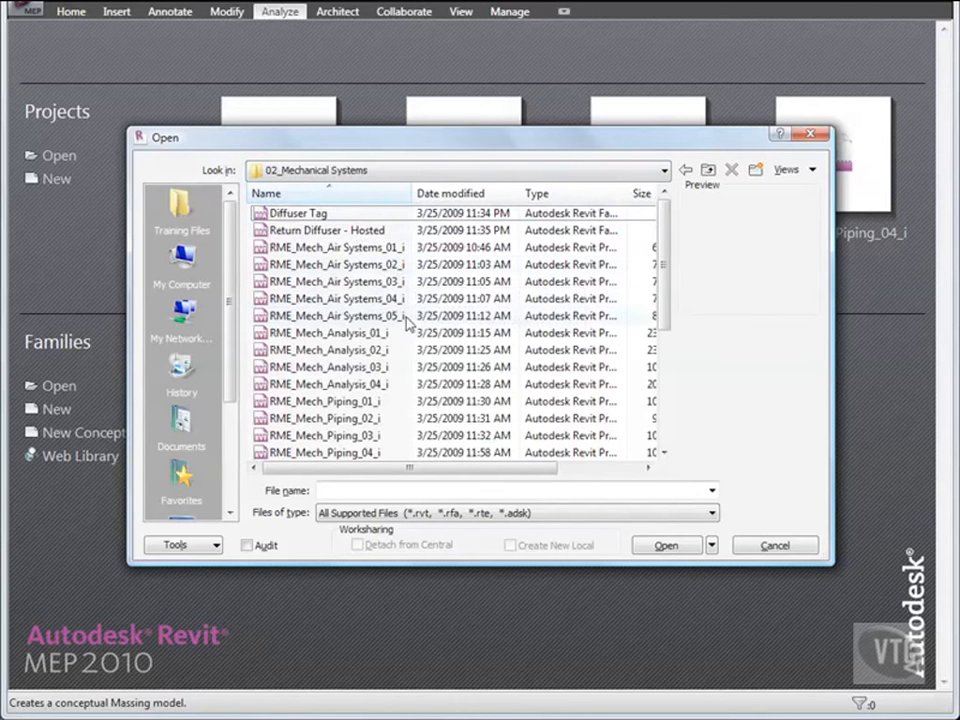
scroll(407, 321, "down", 4)
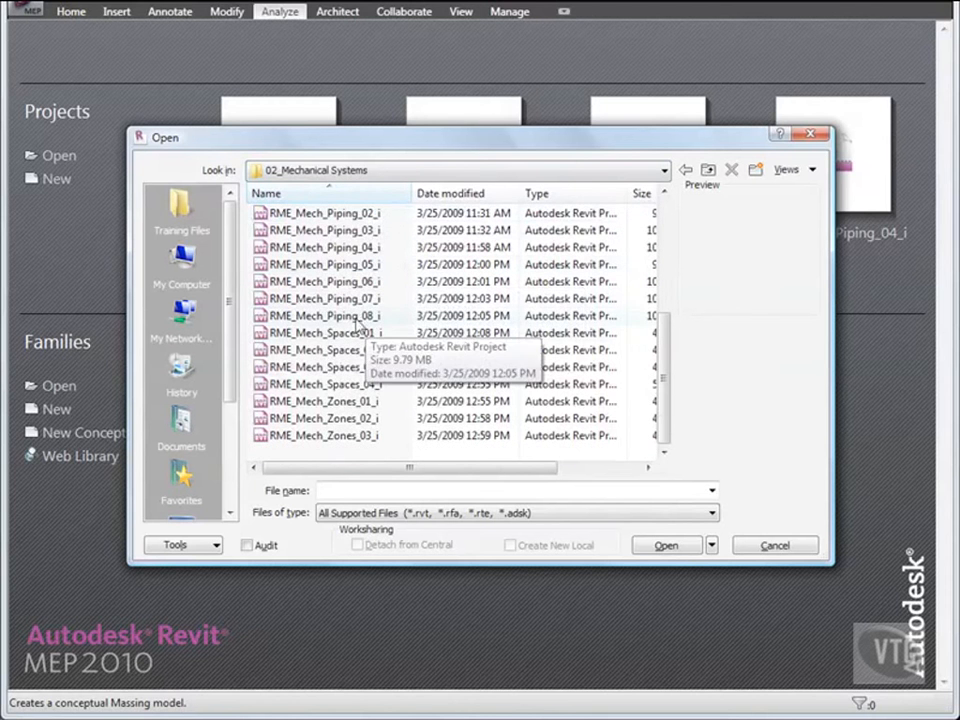
double_click(355, 316)
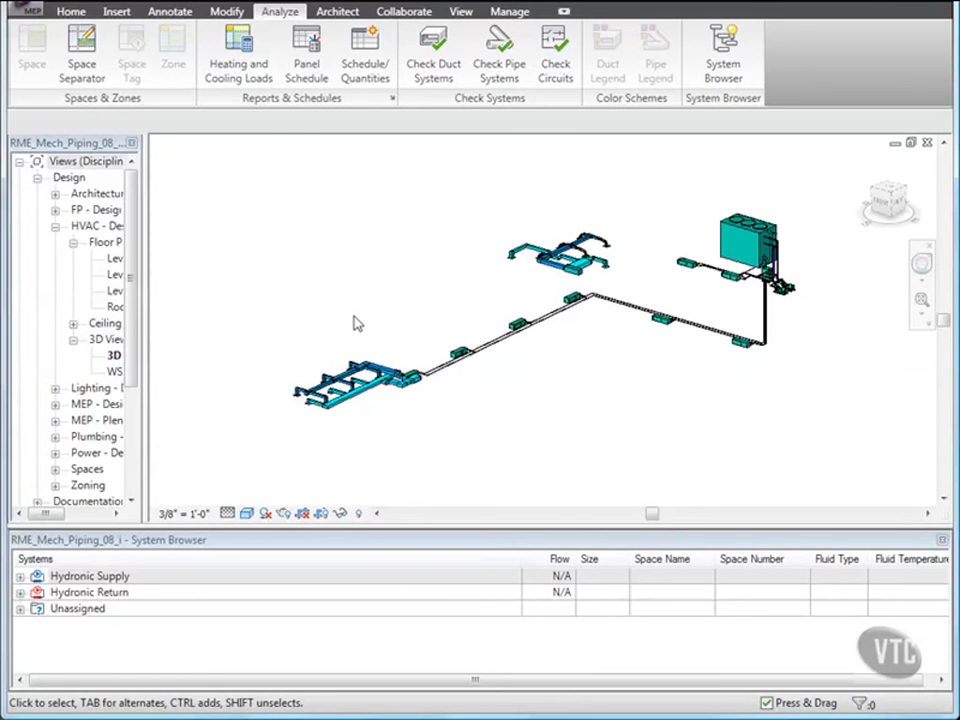
double_click(116, 290)
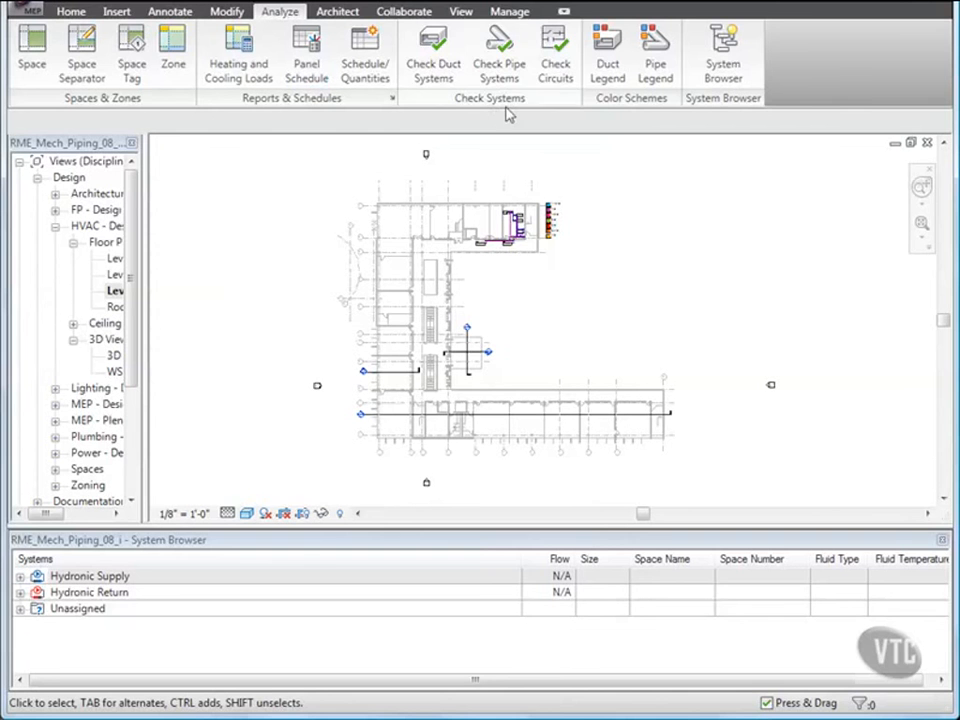
Run Check Pipe Systems on the piping and dismiss the connection warning.
left_click(499, 58)
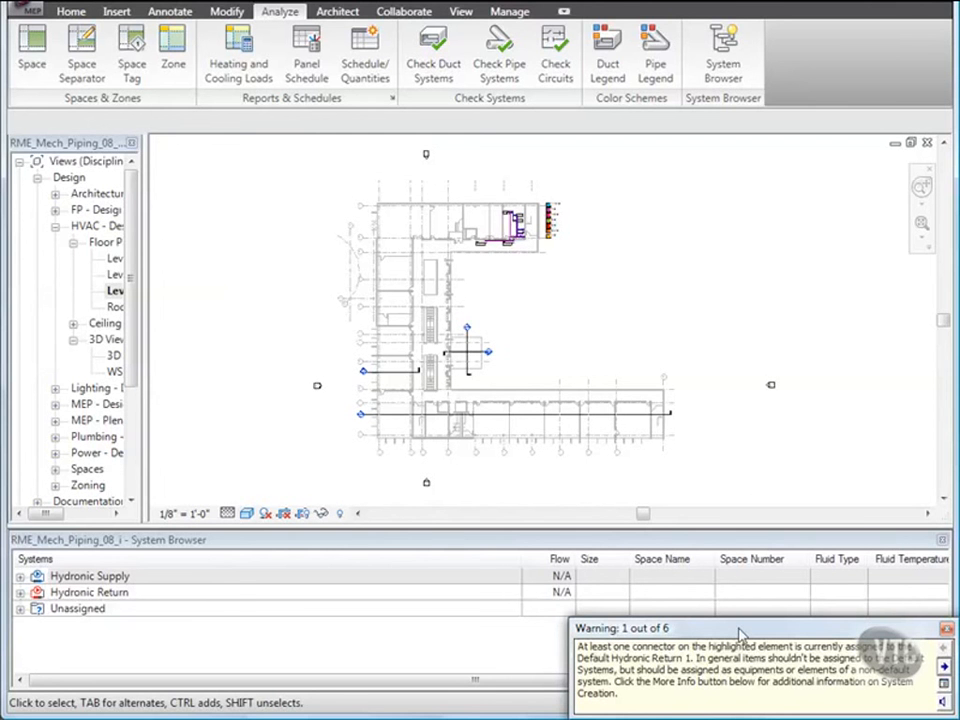
left_click(946, 629)
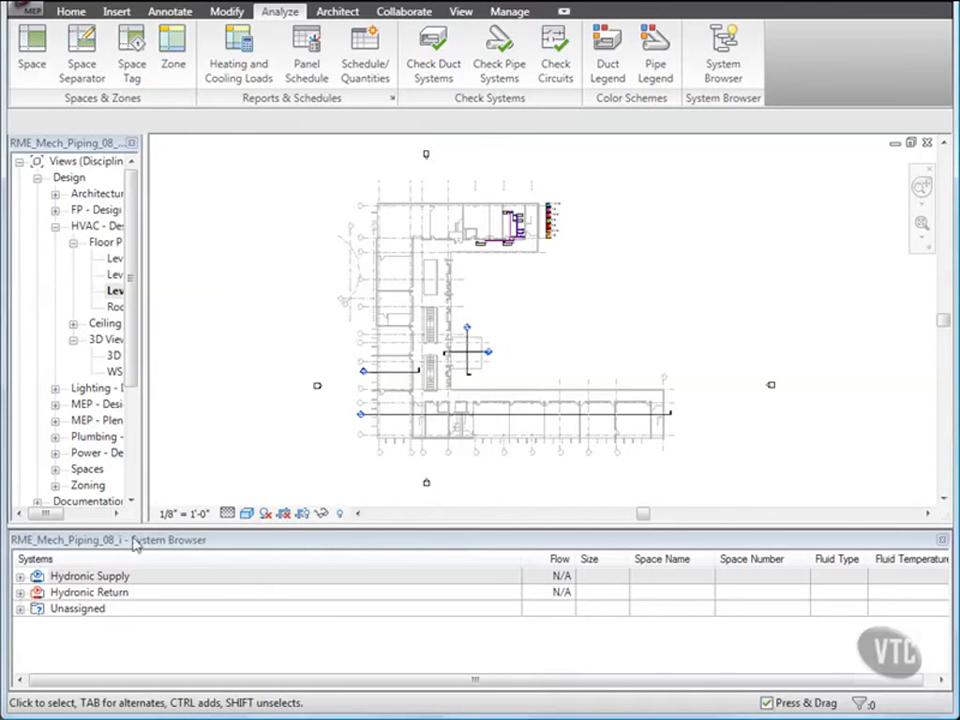
right_click(90, 567)
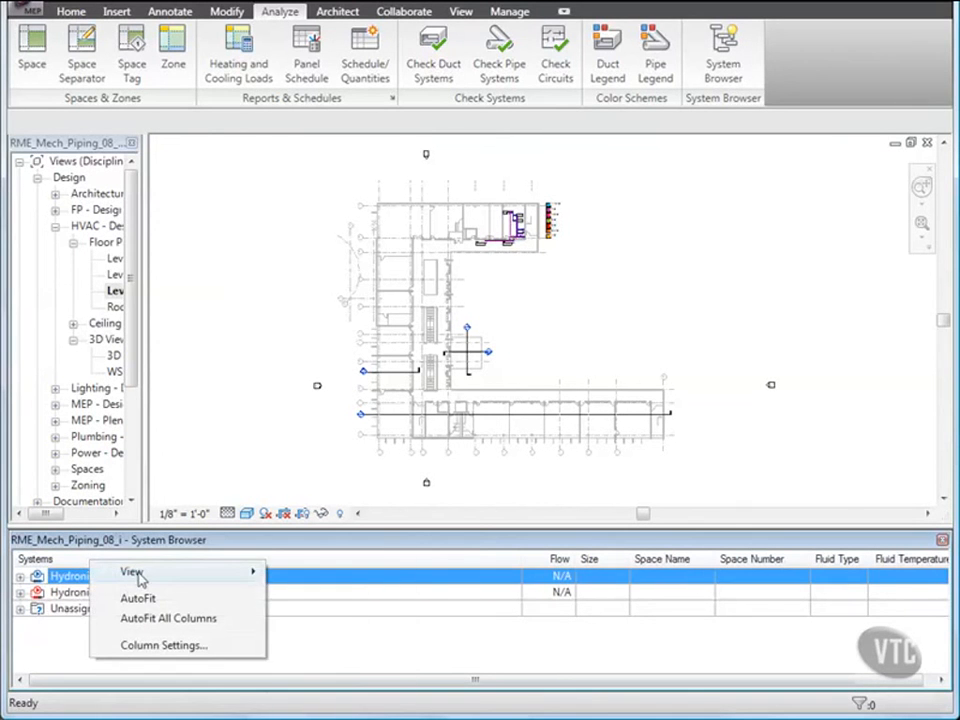
mouse_move(143, 580)
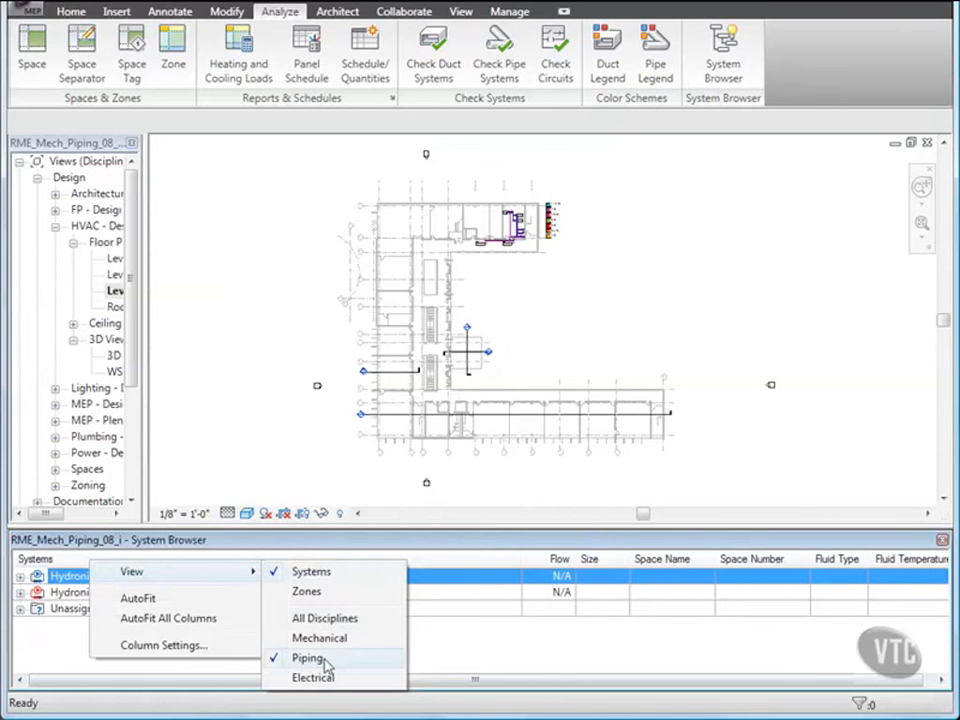
left_click(306, 546)
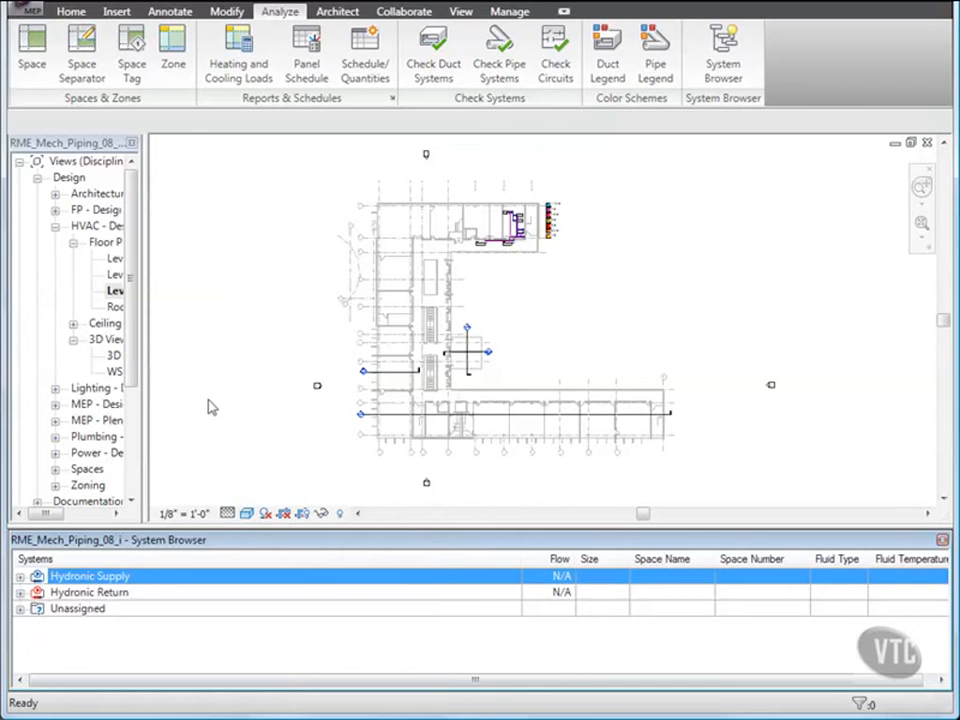
Open the Level 1 HVAC Plan - Design view and show the CHWS system under the condensing boiler from the System Browser.
double_click(117, 260)
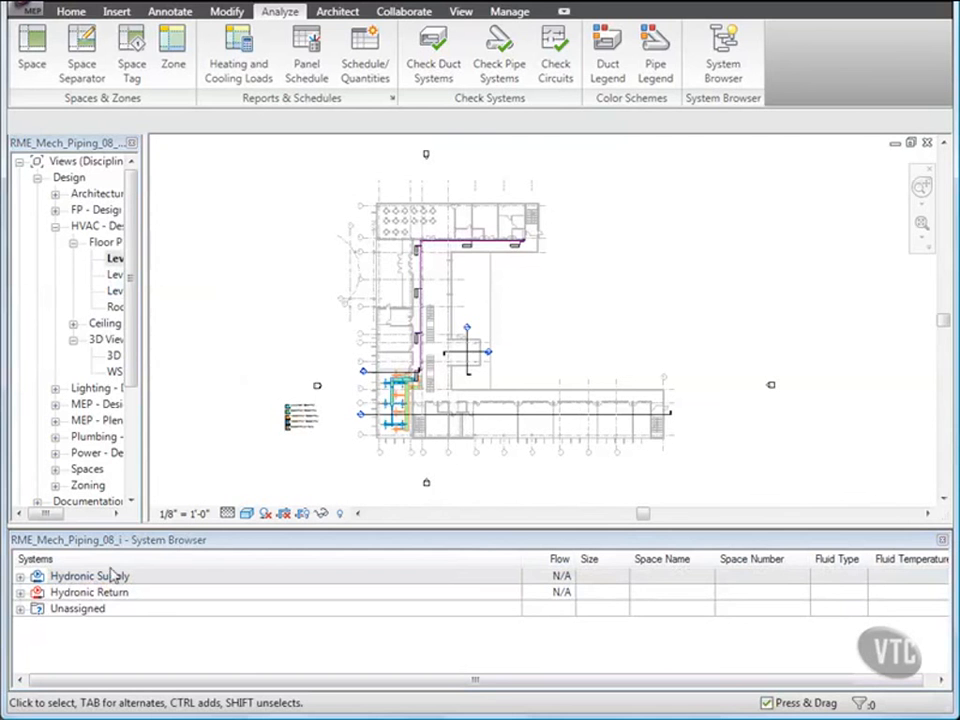
left_click(20, 577)
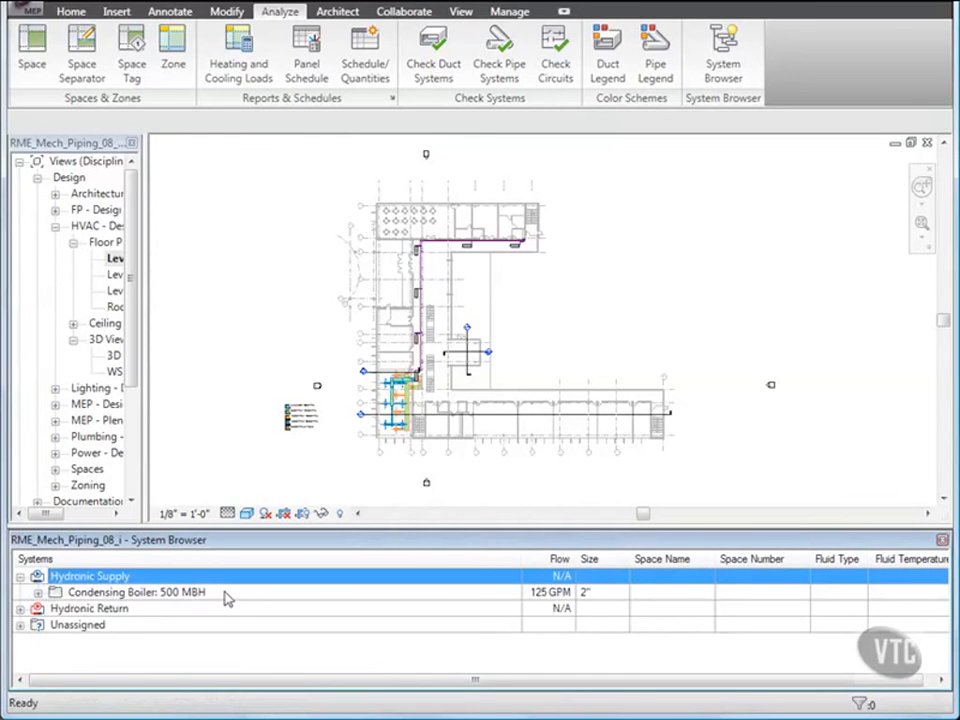
left_click(38, 593)
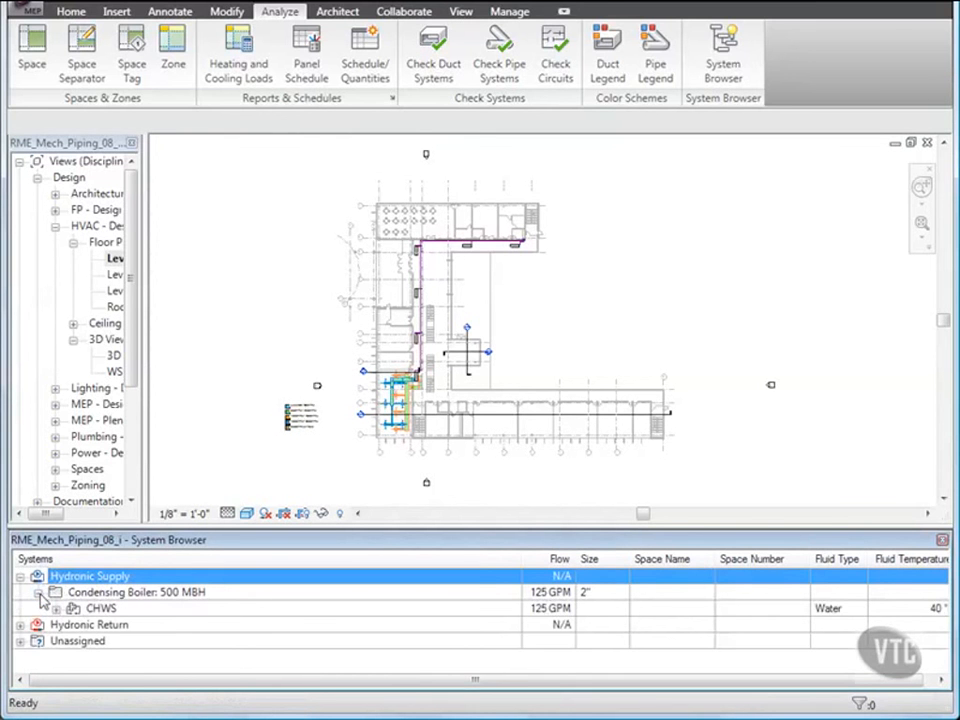
right_click(104, 610)
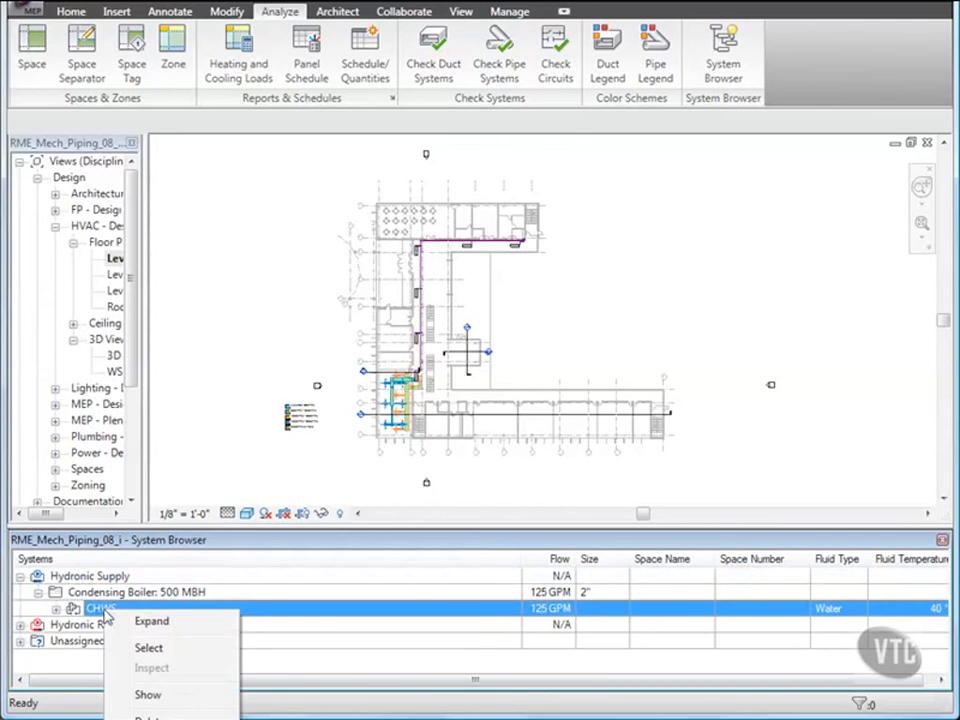
left_click(148, 695)
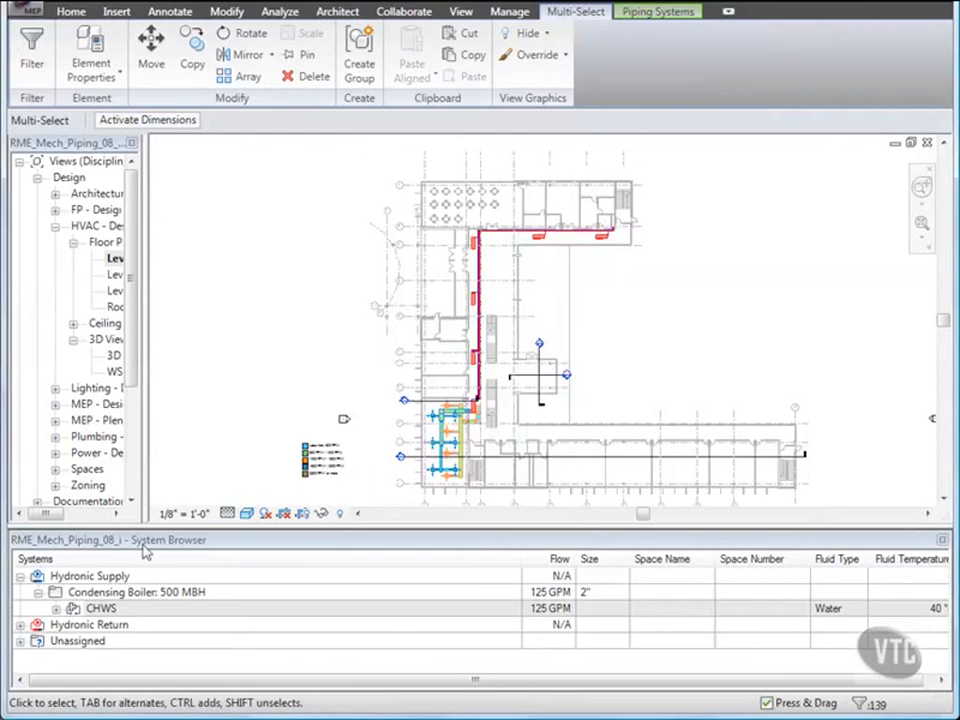
Expand the Unassigned systems in the System Browser and switch back to the Level 3 HVAC Plan - Design window.
left_click(20, 641)
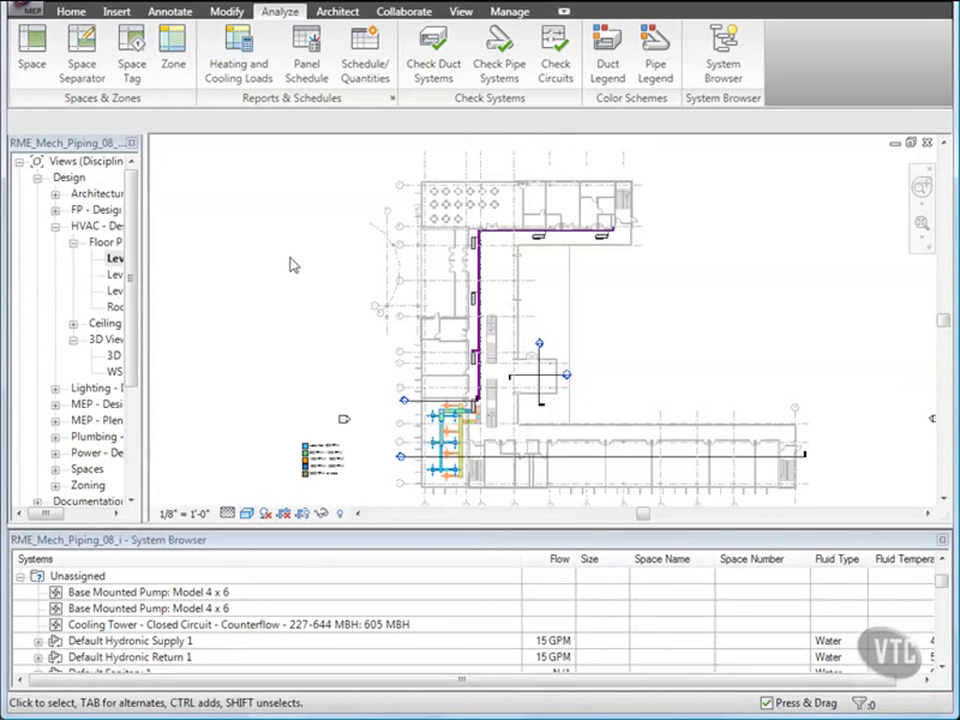
left_click(460, 12)
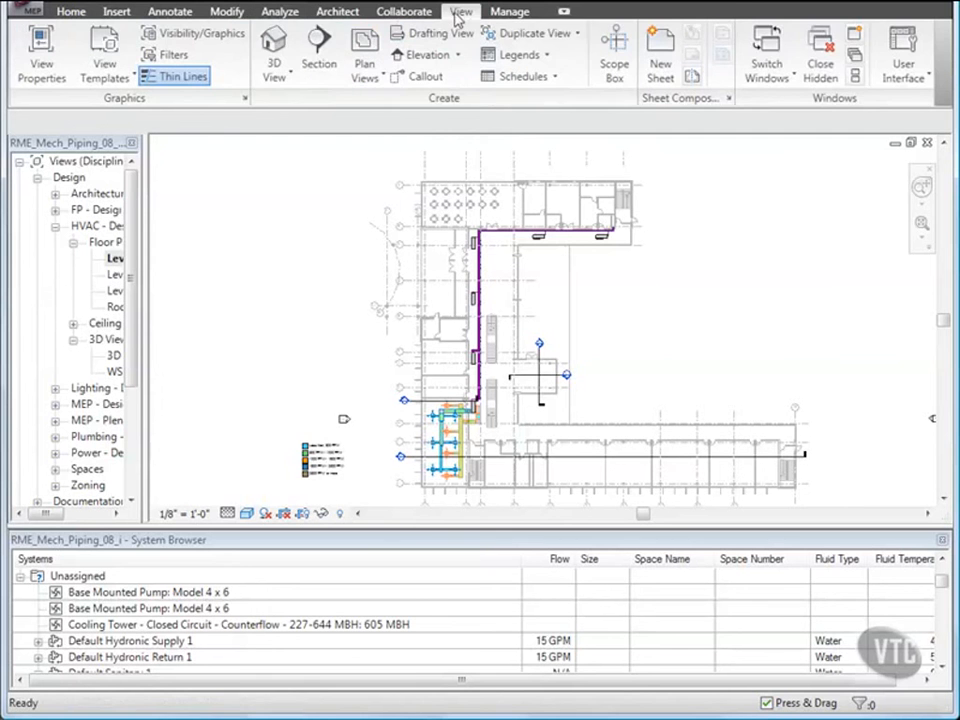
left_click(797, 80)
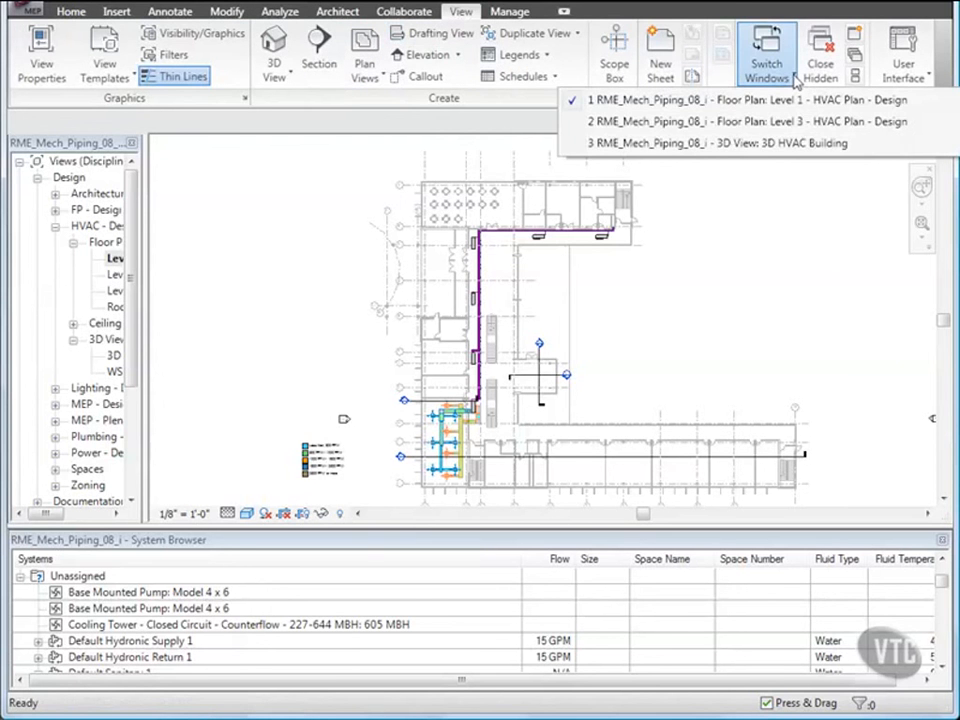
left_click(815, 122)
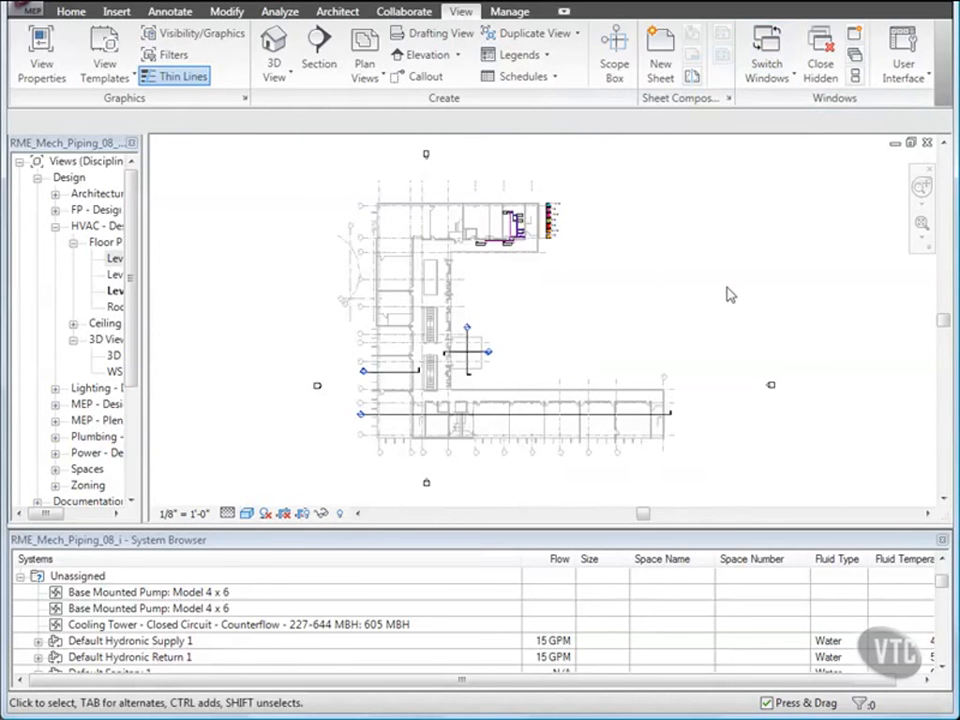
Expand all of the Hydronic Return system and select the CHWR system in the Level 3 plan.
left_click(943, 564)
left_click(943, 564)
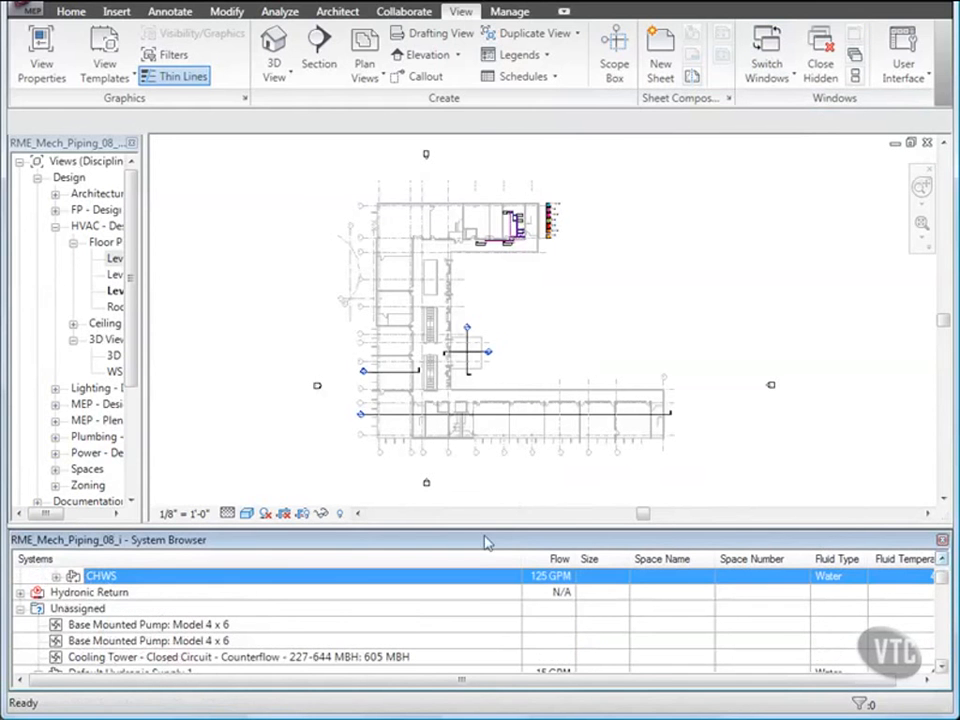
right_click(84, 594)
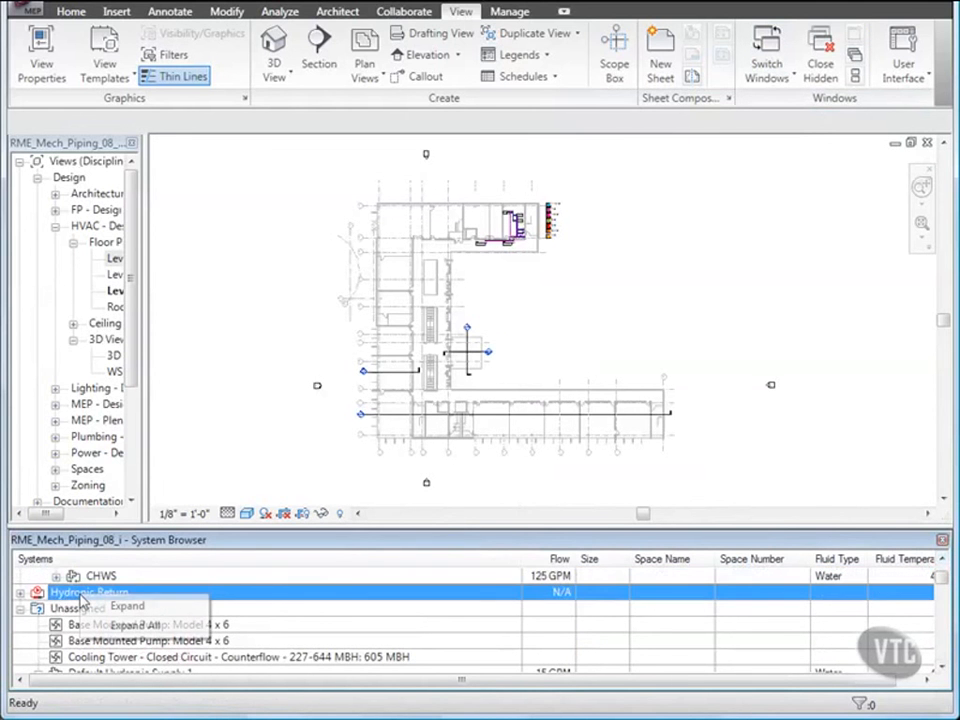
left_click(135, 625)
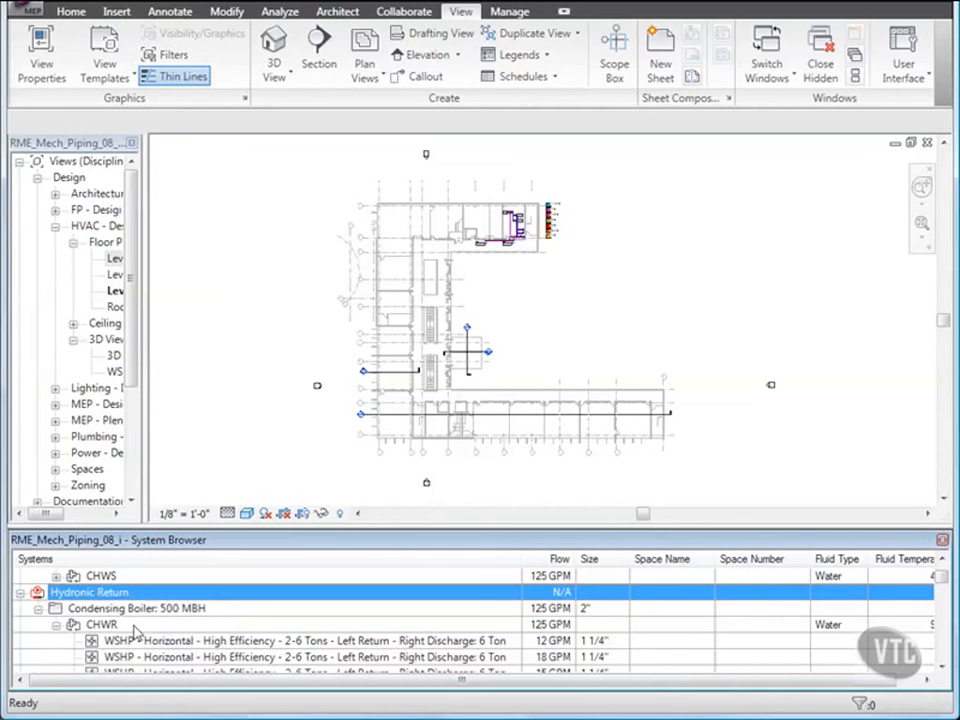
right_click(112, 625)
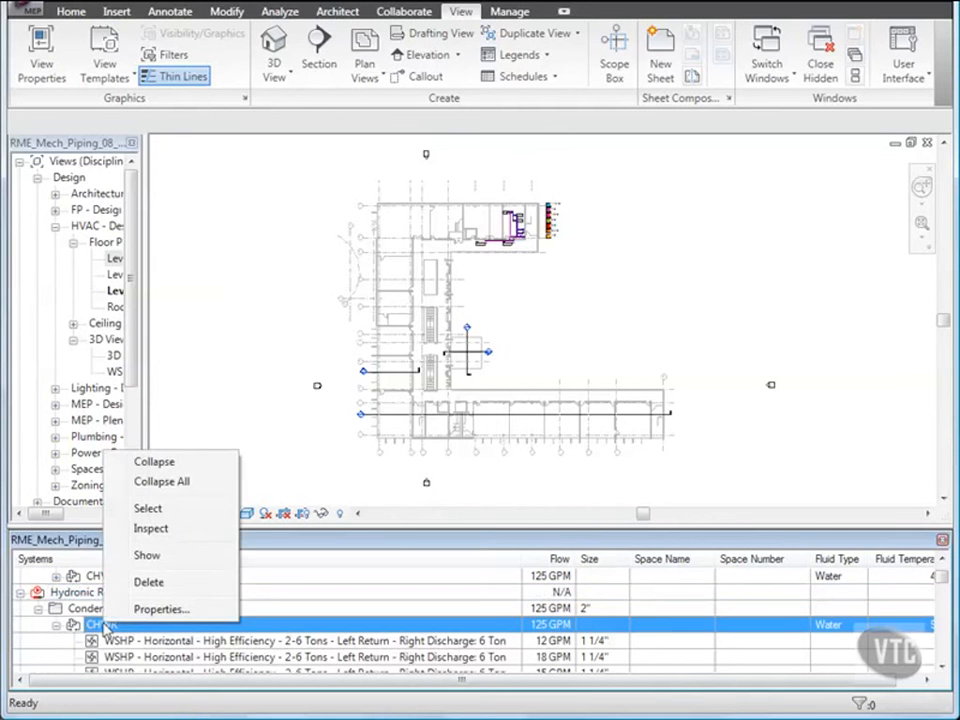
left_click(166, 513)
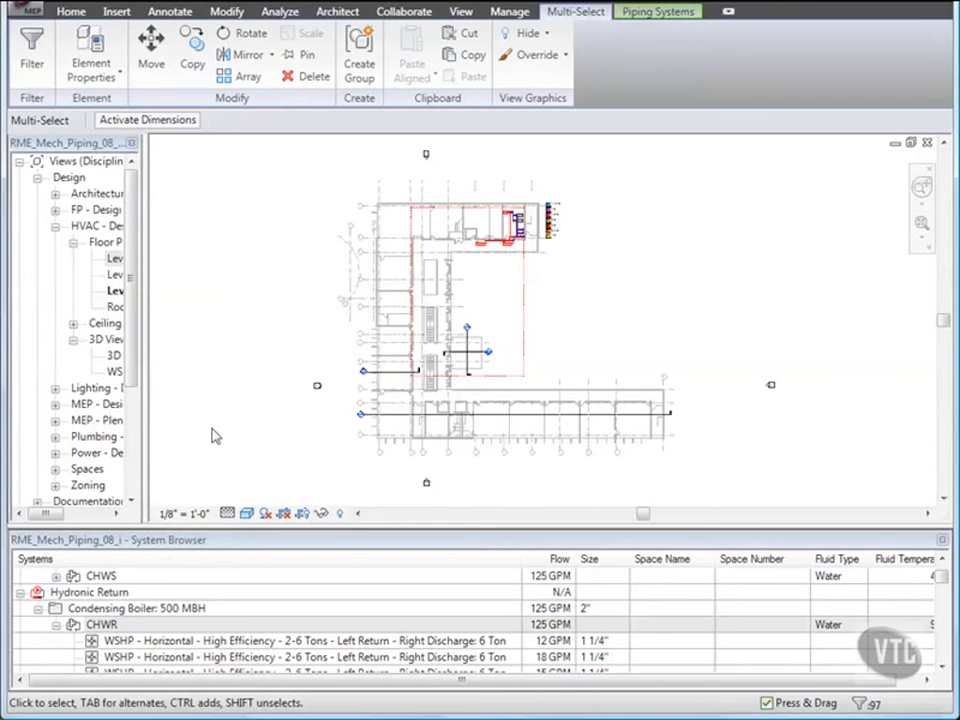
Close the project without saving changes.
left_click(30, 13)
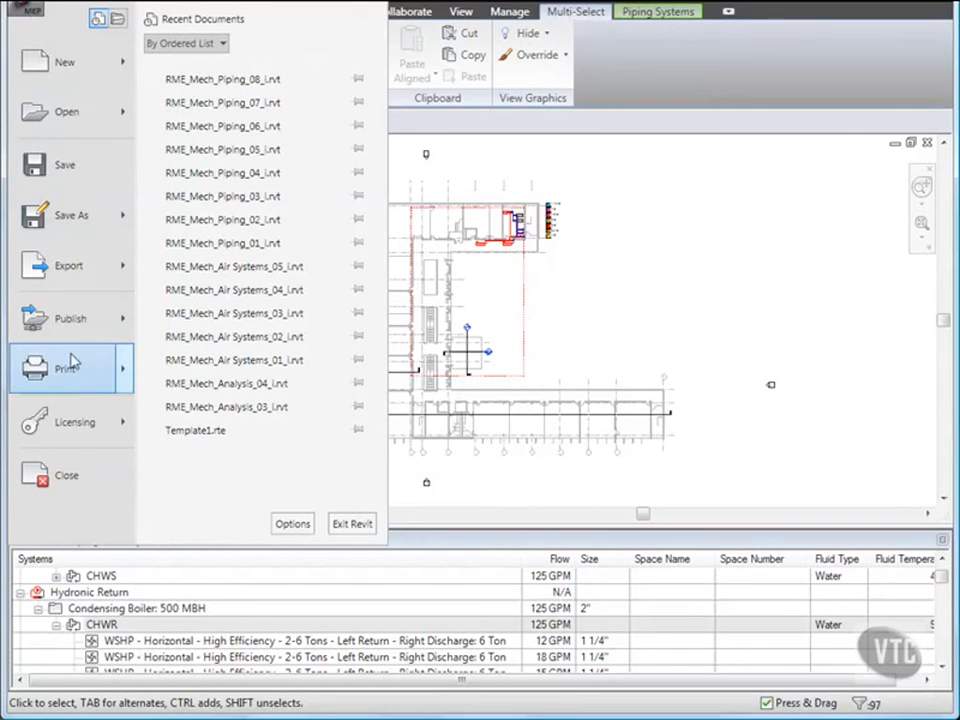
left_click(70, 478)
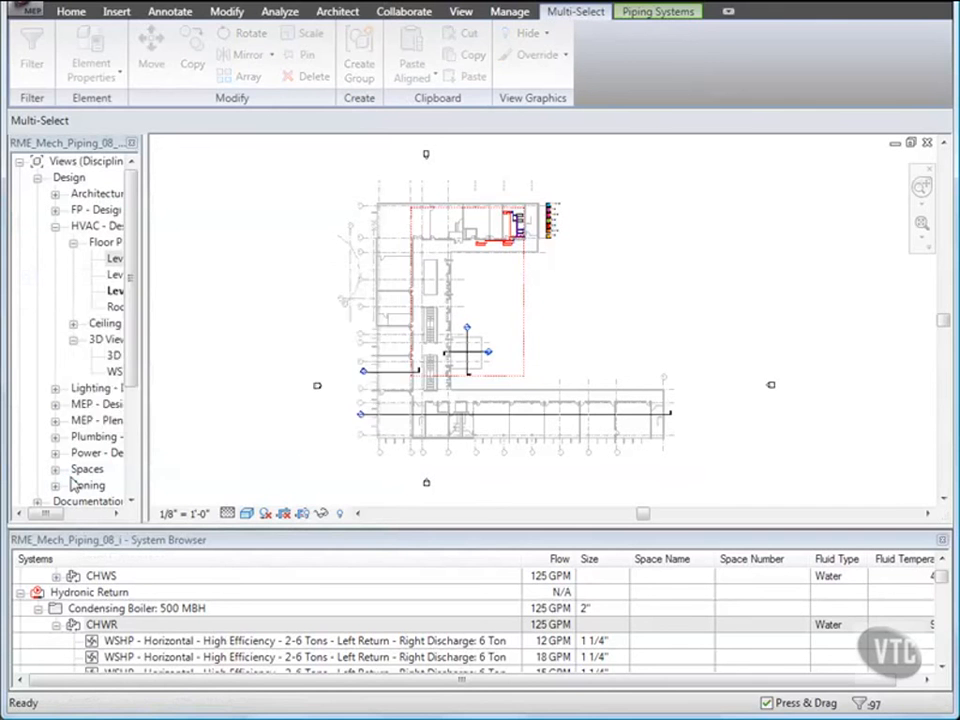
left_click(299, 396)
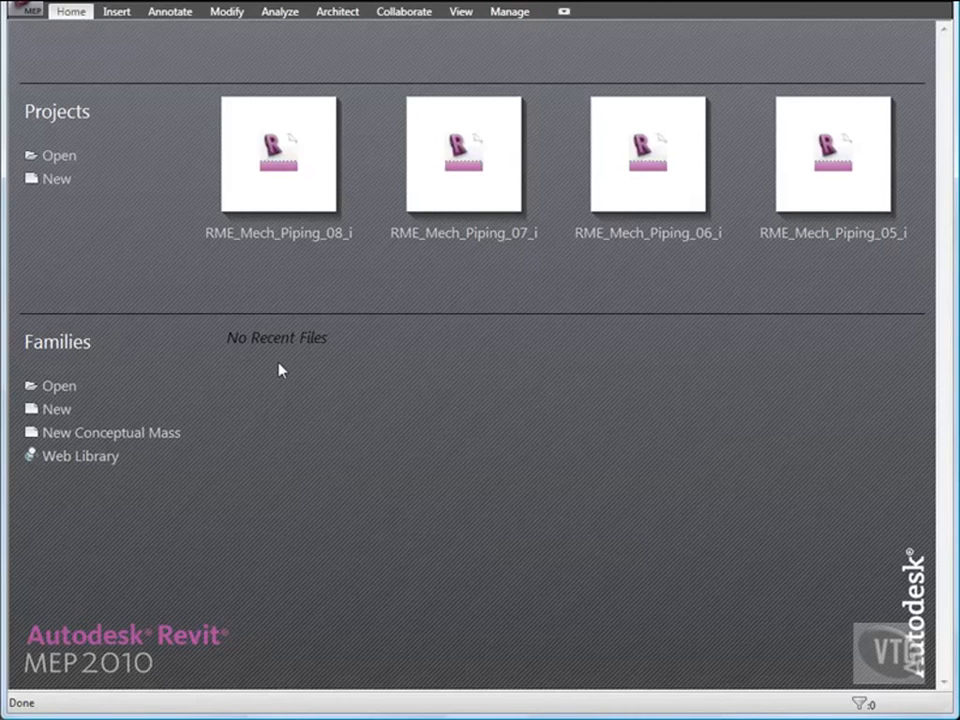